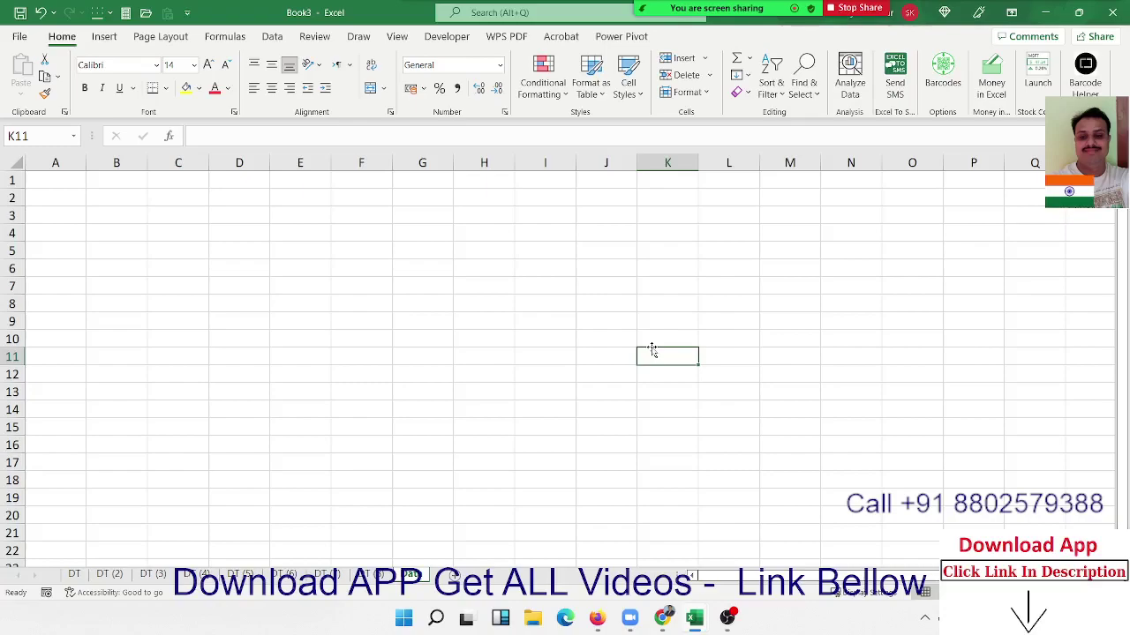
Look through the DT sheets, from DT (2) to DT (8), and return to the first
{"action": "left_click", "coordinate": [426, 353]}
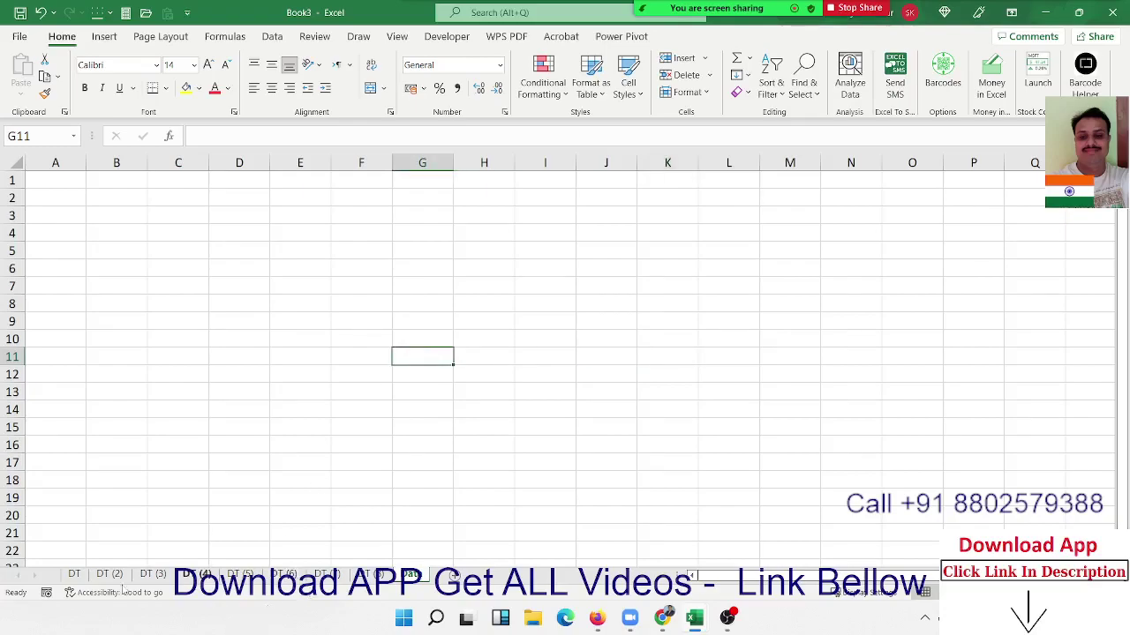
{"action": "left_click", "coordinate": [73, 575]}
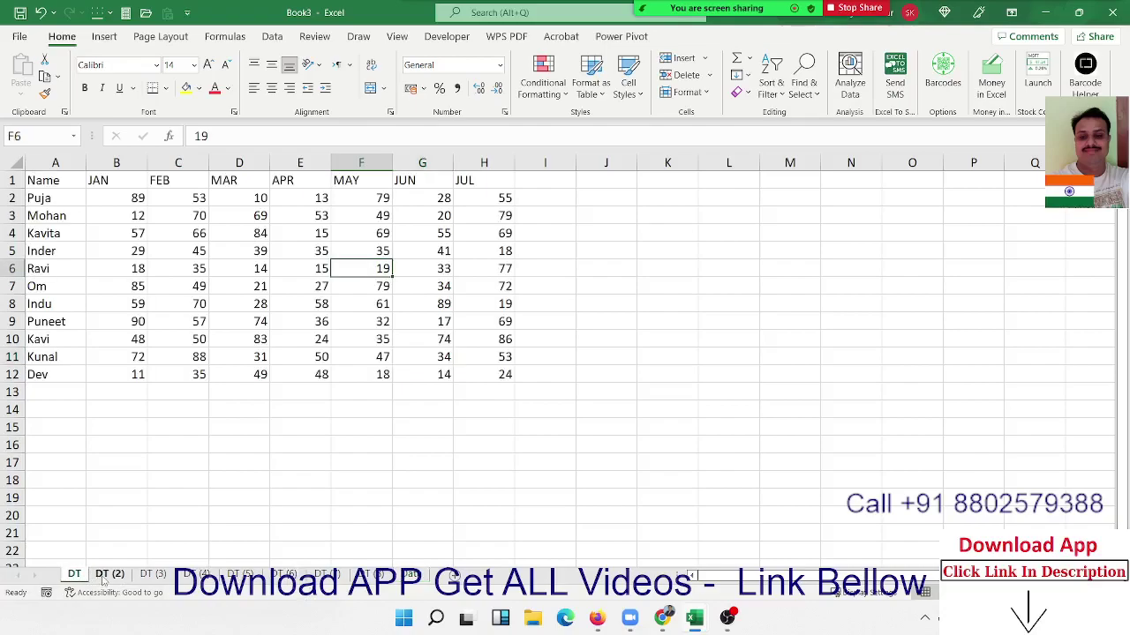
{"action": "left_click", "coordinate": [108, 575]}
{"action": "left_click", "coordinate": [141, 574]}
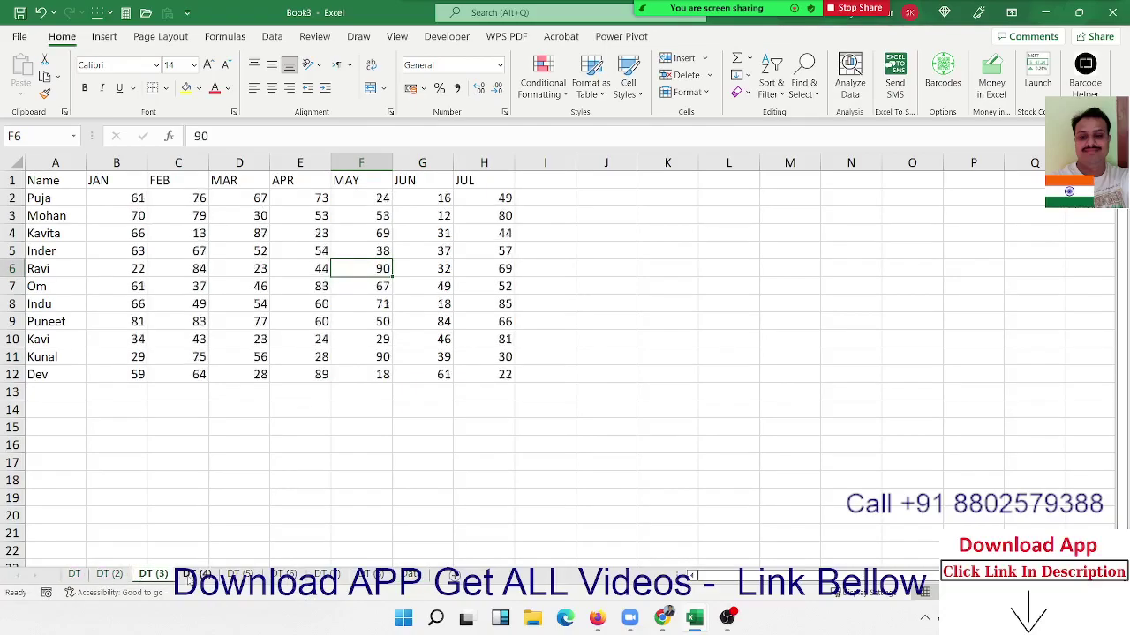
{"action": "left_click", "coordinate": [189, 574]}
{"action": "left_click", "coordinate": [227, 575]}
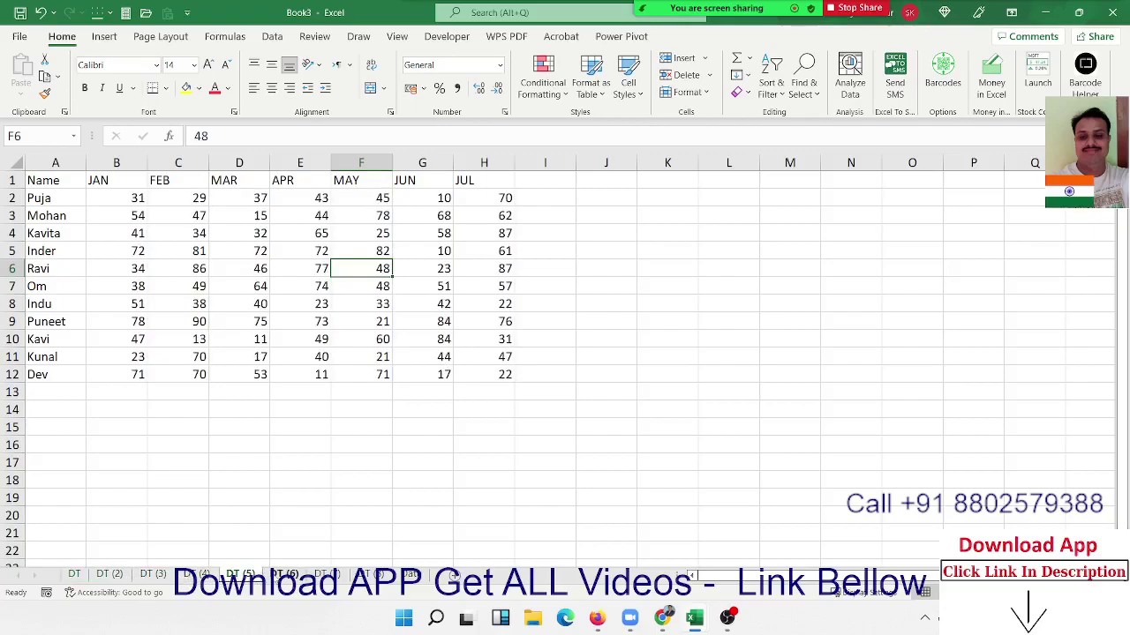
{"action": "left_click", "coordinate": [281, 575]}
{"action": "left_click", "coordinate": [327, 575]}
{"action": "left_click", "coordinate": [370, 575]}
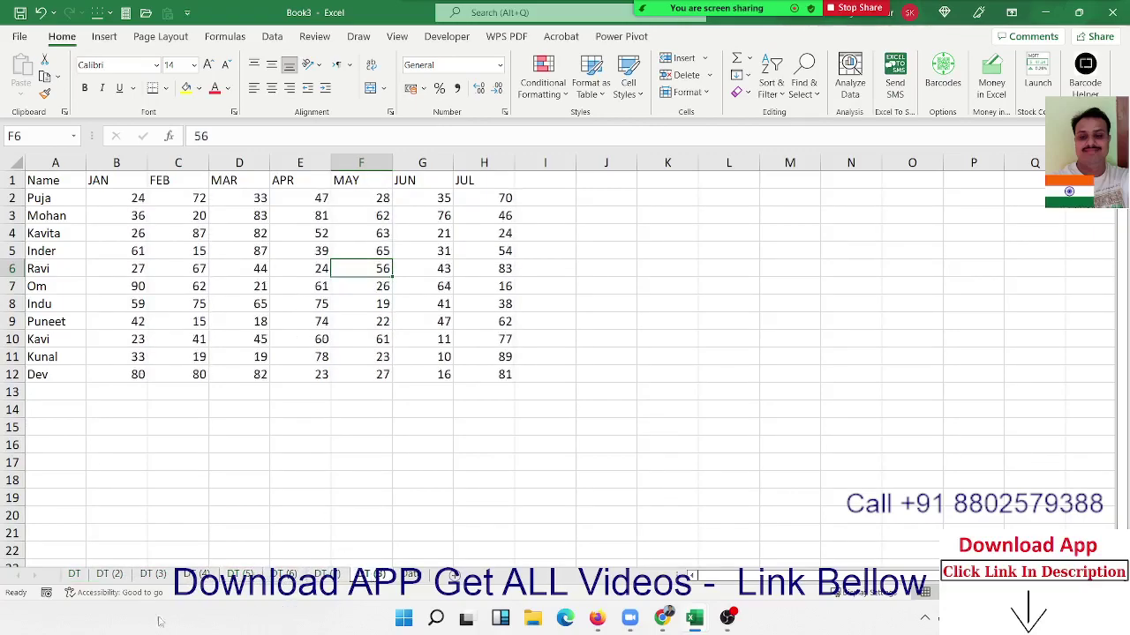
{"action": "left_click", "coordinate": [75, 574]}
Select the Name table A1:H12, then go to cell A2 on the blank Data sheet
{"action": "left_click", "coordinate": [116, 533]}
{"action": "left_click", "coordinate": [605, 251]}
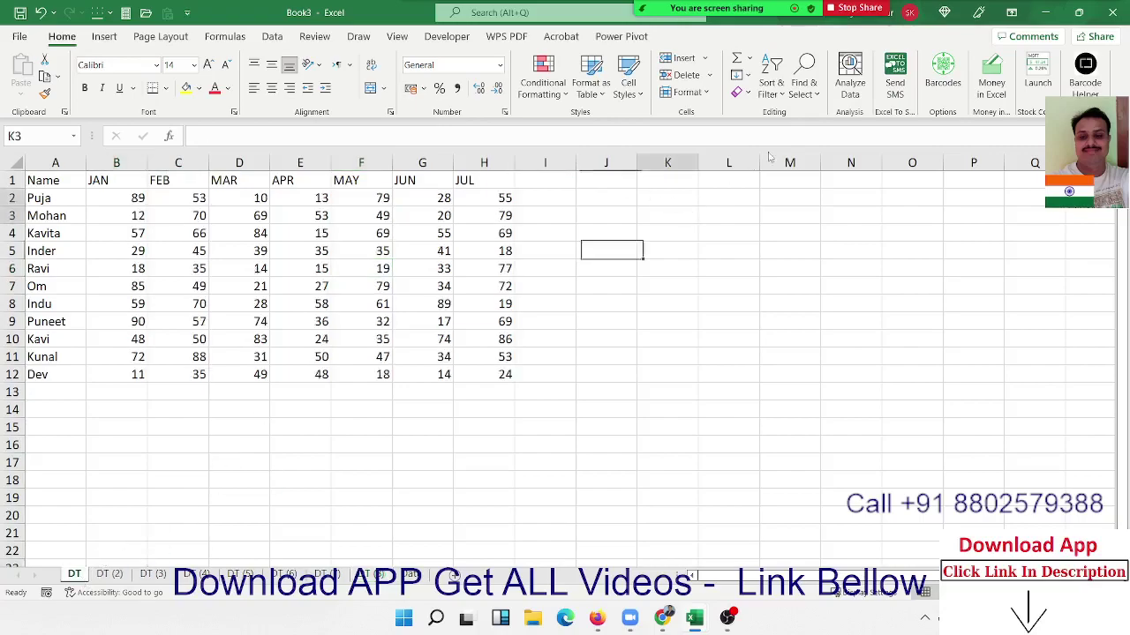
{"action": "left_click_drag", "start_coordinate": [668, 215], "coordinate": [668, 198]}
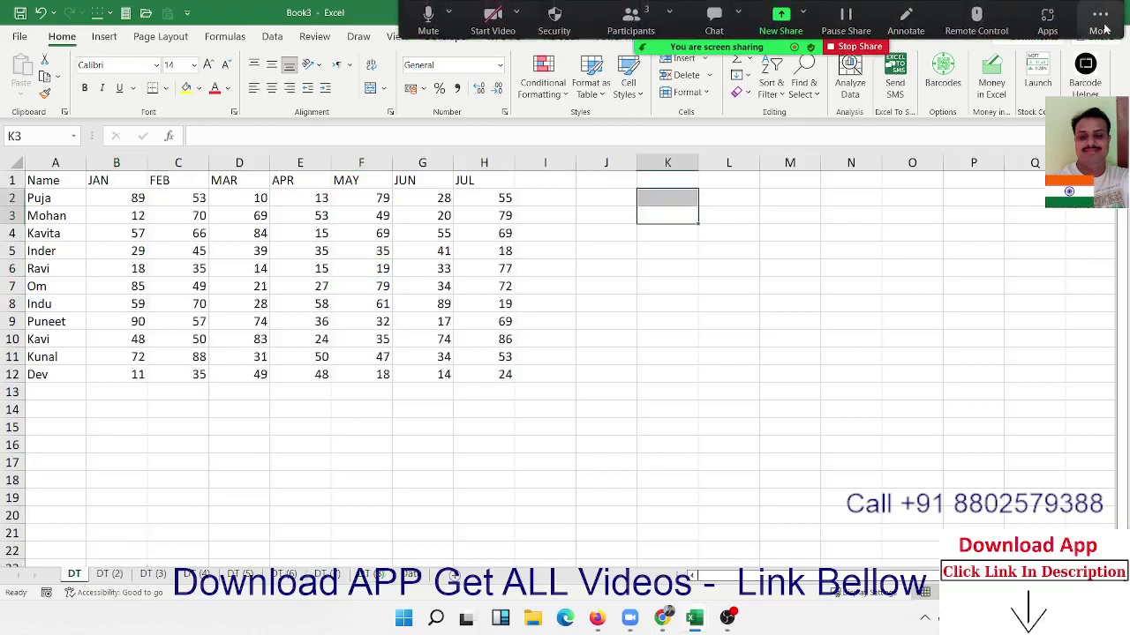
{"action": "left_click", "coordinate": [1099, 16]}
{"action": "left_click", "coordinate": [1066, 55]}
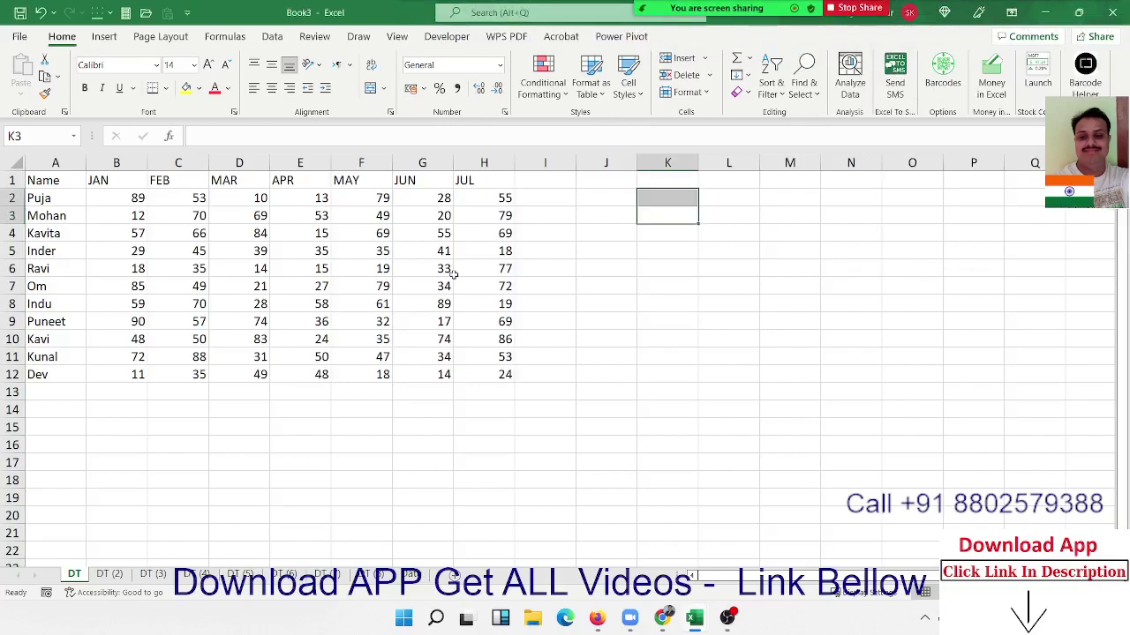
{"action": "left_click", "coordinate": [142, 219]}
{"action": "mouse_move", "coordinate": [66, 186]}
{"action": "left_mouse_down"}
{"action": "mouse_move", "coordinate": [165, 204]}
{"action": "mouse_move", "coordinate": [510, 379]}
{"action": "left_mouse_up"}
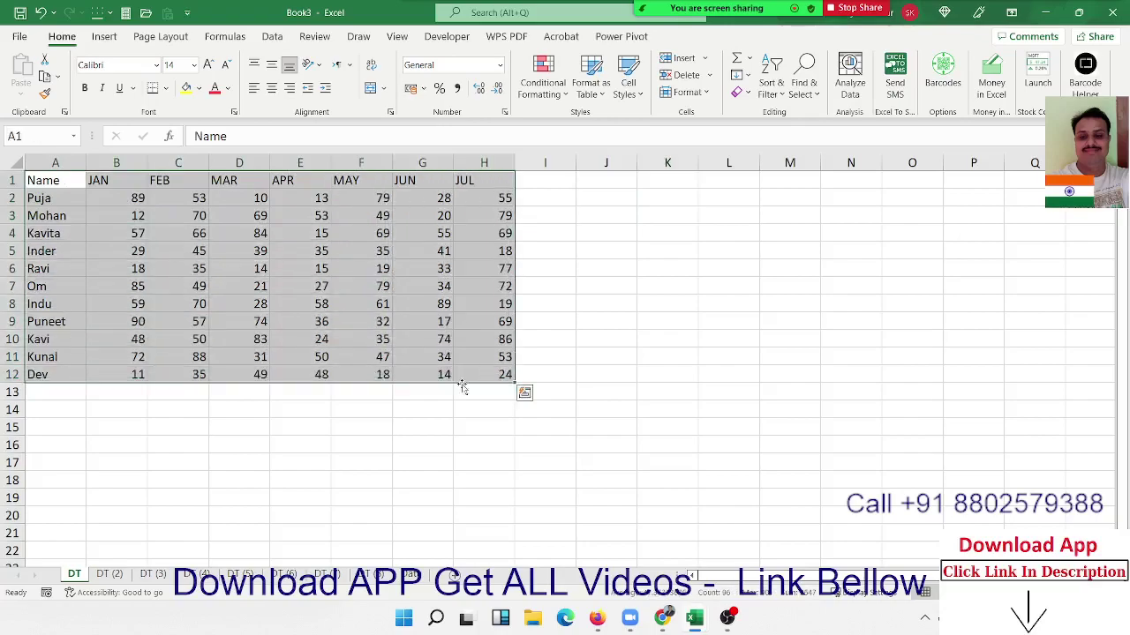
{"action": "left_click", "coordinate": [111, 573]}
{"action": "left_click", "coordinate": [148, 574]}
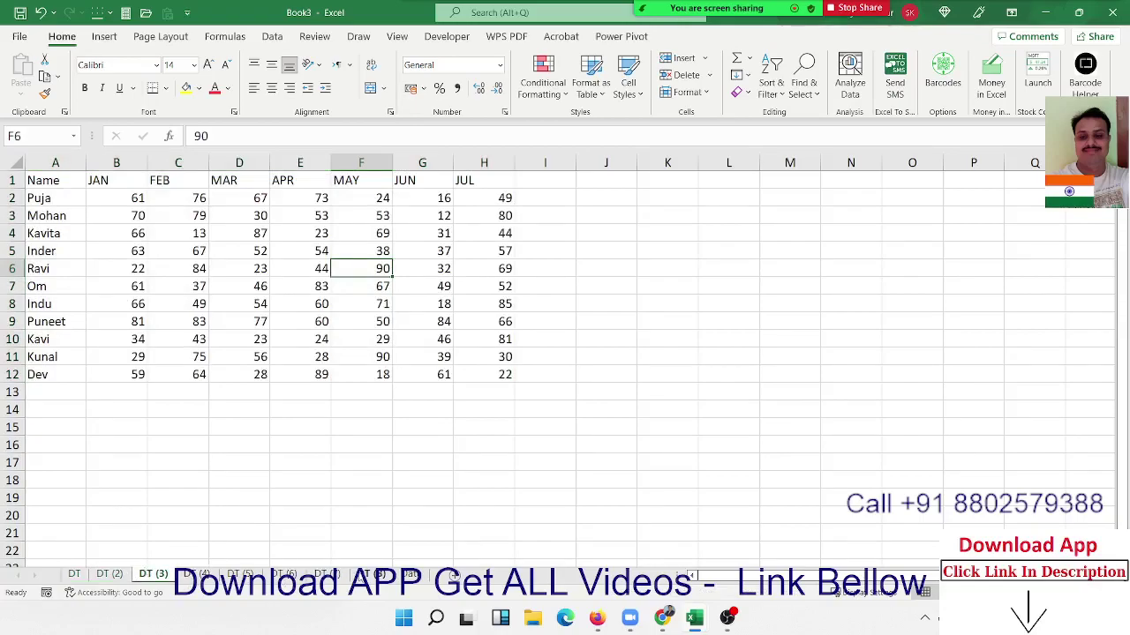
{"action": "left_click", "coordinate": [412, 575]}
{"action": "left_click", "coordinate": [56, 198]}
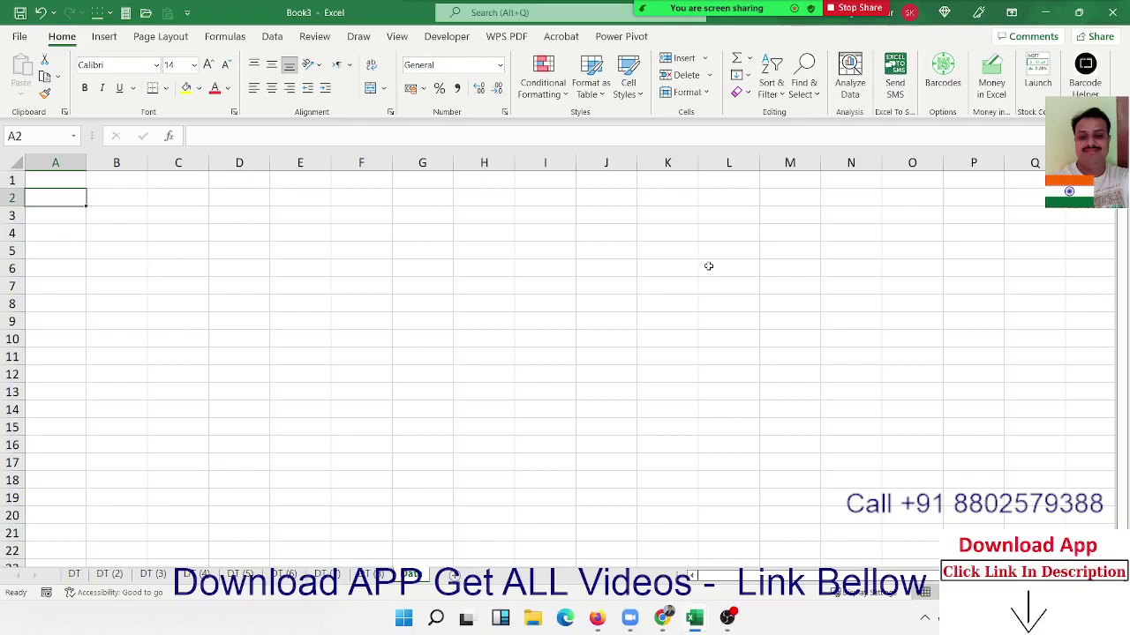
Open the Visual Basic editor from the Developer tab, maximized, with the Book3 tree collapsed
{"action": "left_click", "coordinate": [446, 36]}
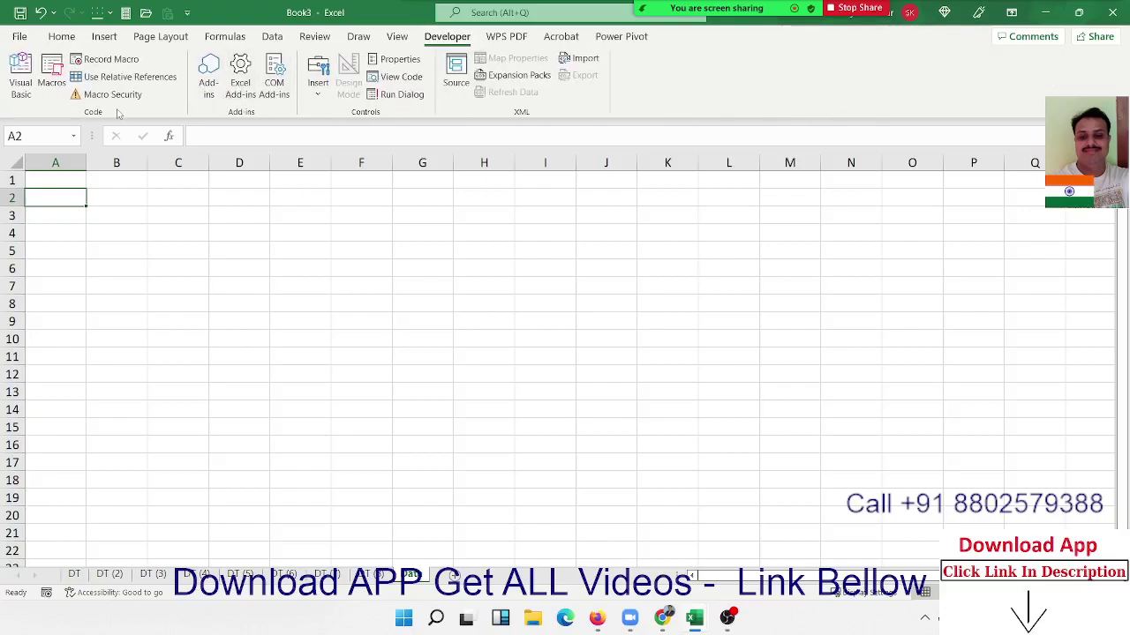
{"action": "left_click", "coordinate": [29, 77]}
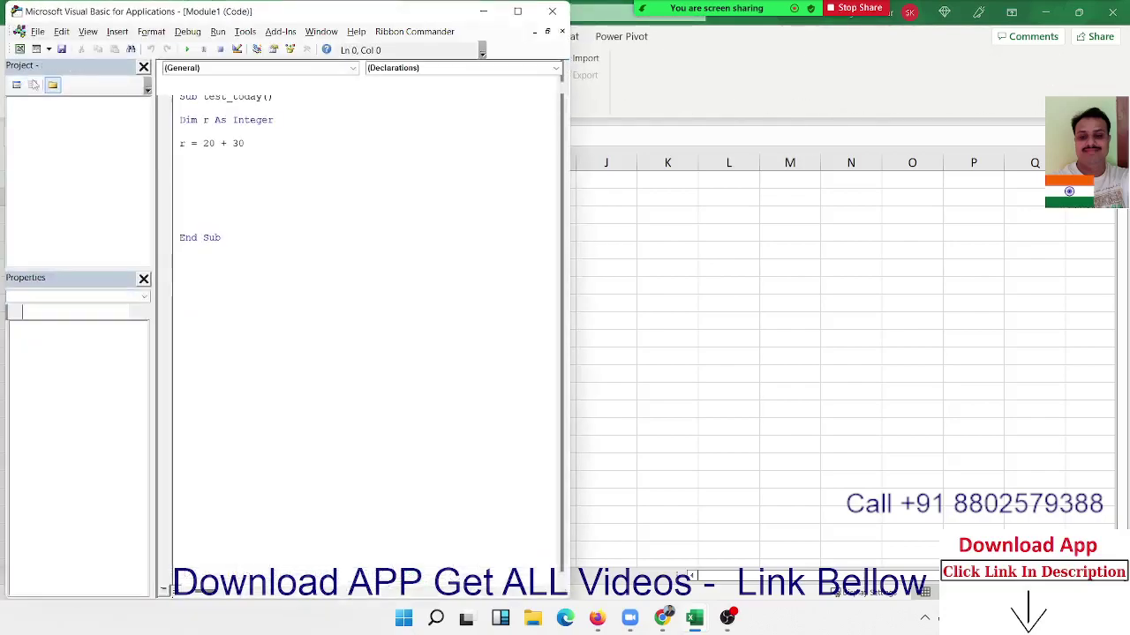
{"action": "left_click", "coordinate": [518, 12]}
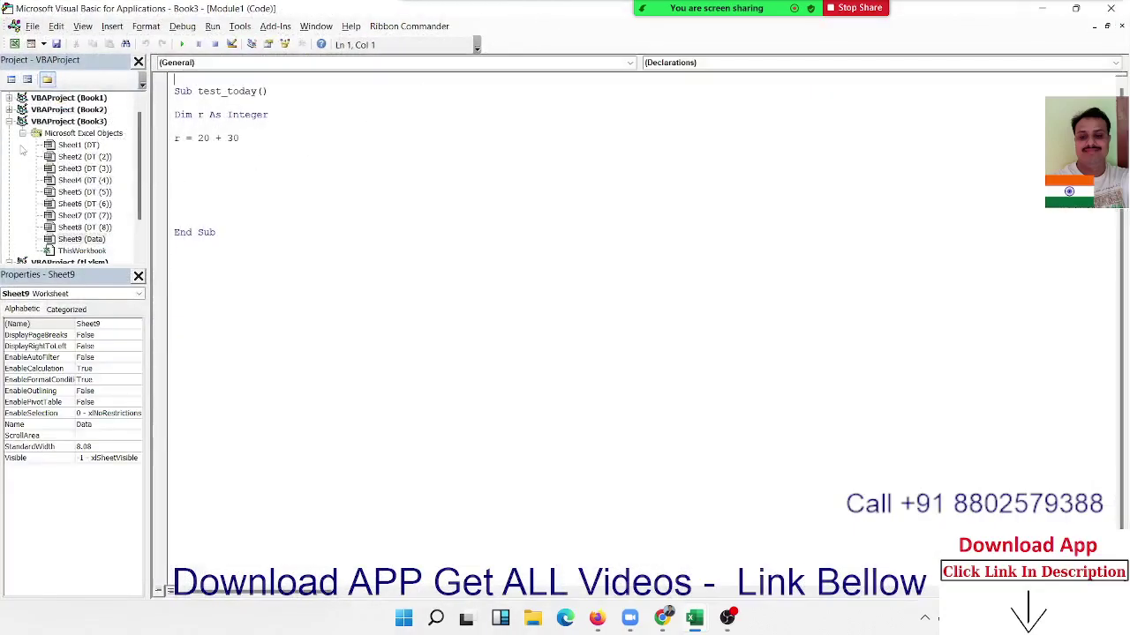
{"action": "left_click", "coordinate": [9, 121]}
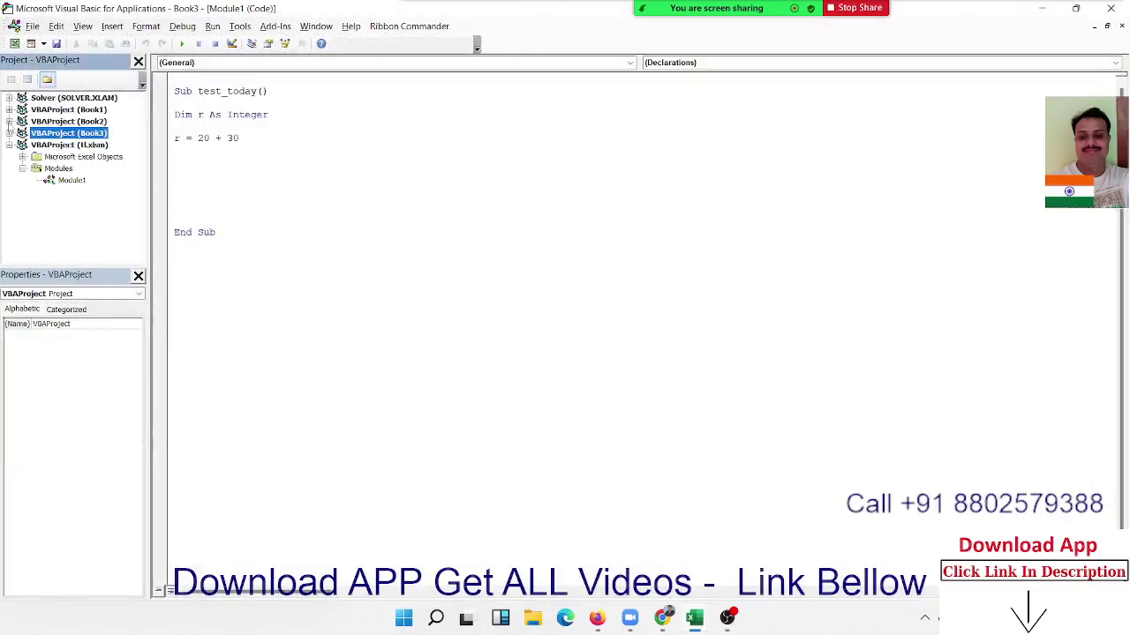
{"action": "left_click", "coordinate": [206, 192]}
{"action": "key", "text": "alt+F11"}
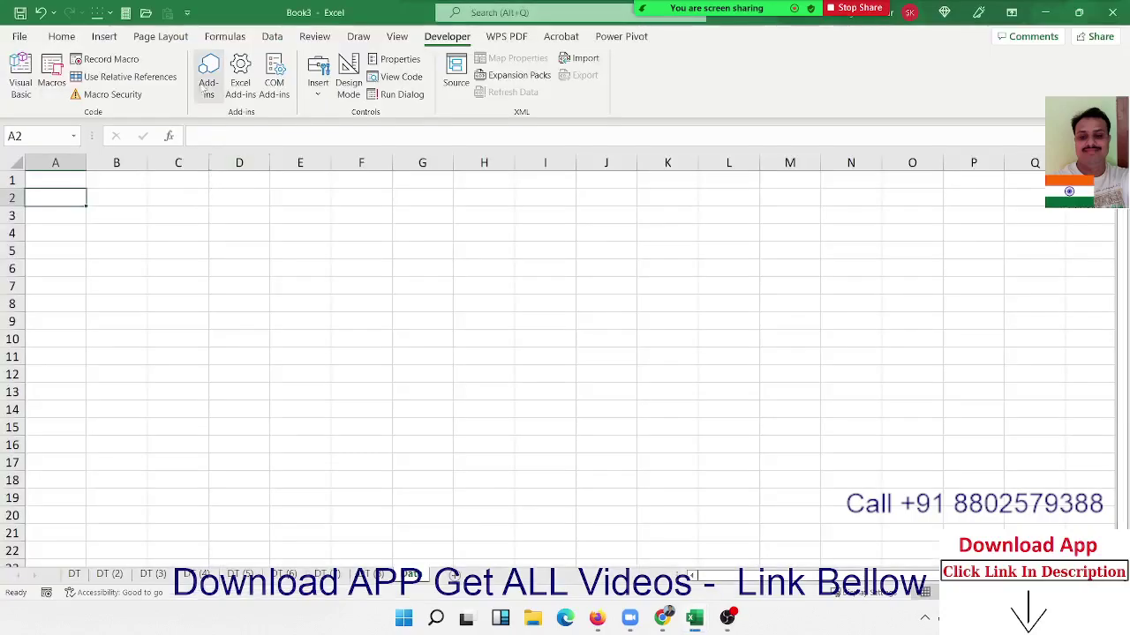
{"action": "key", "text": "alt+F11"}
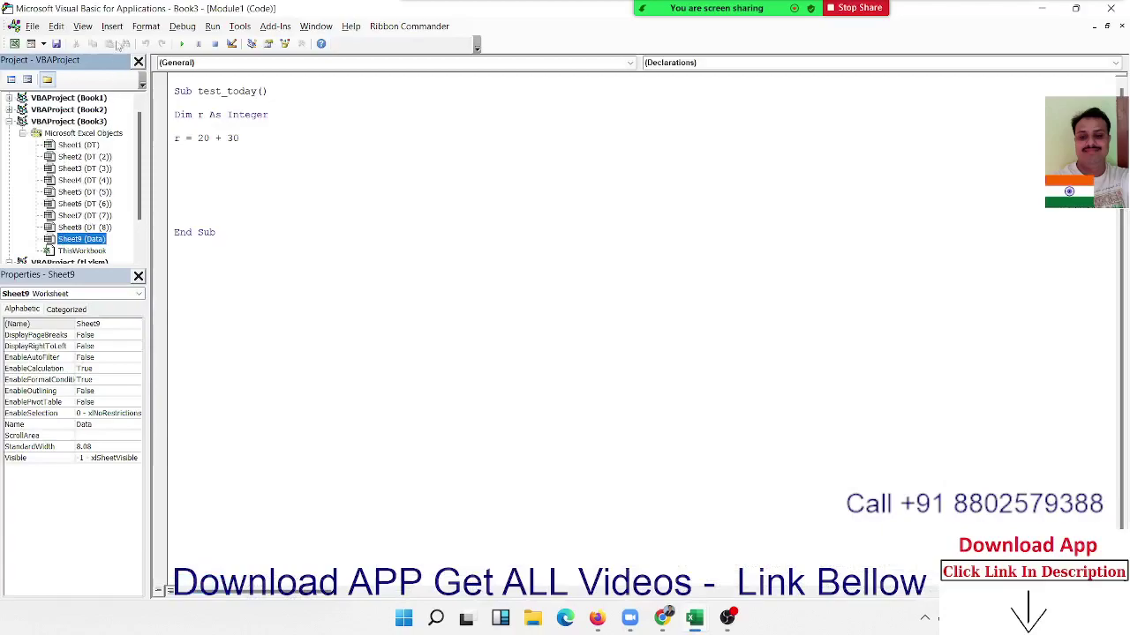
Insert a new Module1 and place the editor left of the Book3 workbook
{"action": "left_click", "coordinate": [113, 27]}
{"action": "left_click", "coordinate": [116, 73]}
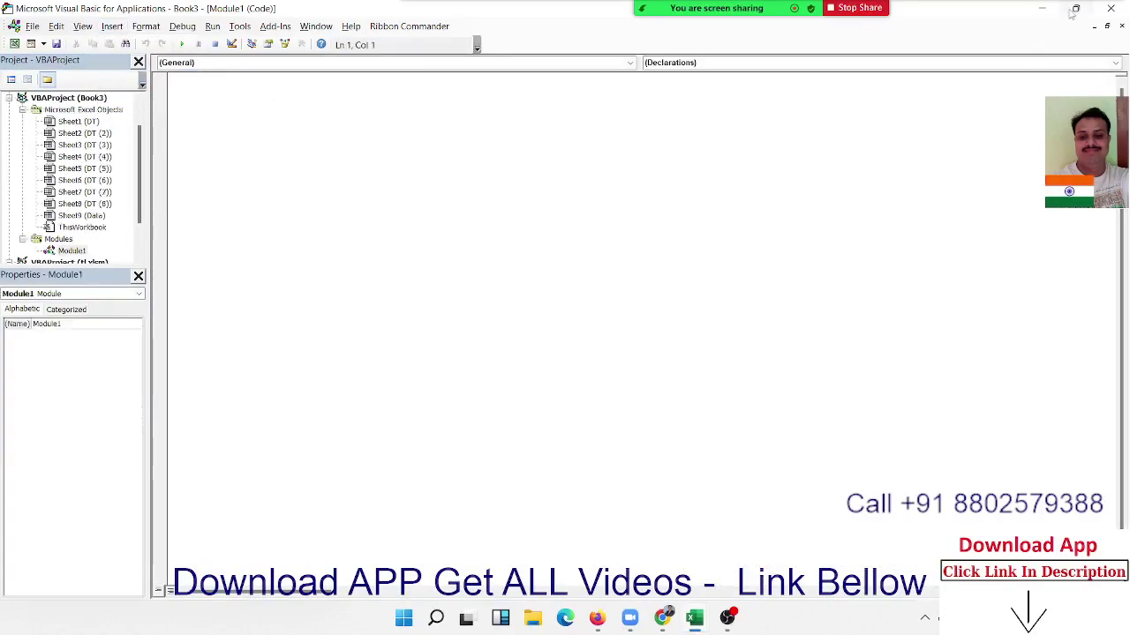
{"action": "mouse_move", "coordinate": [1075, 8]}
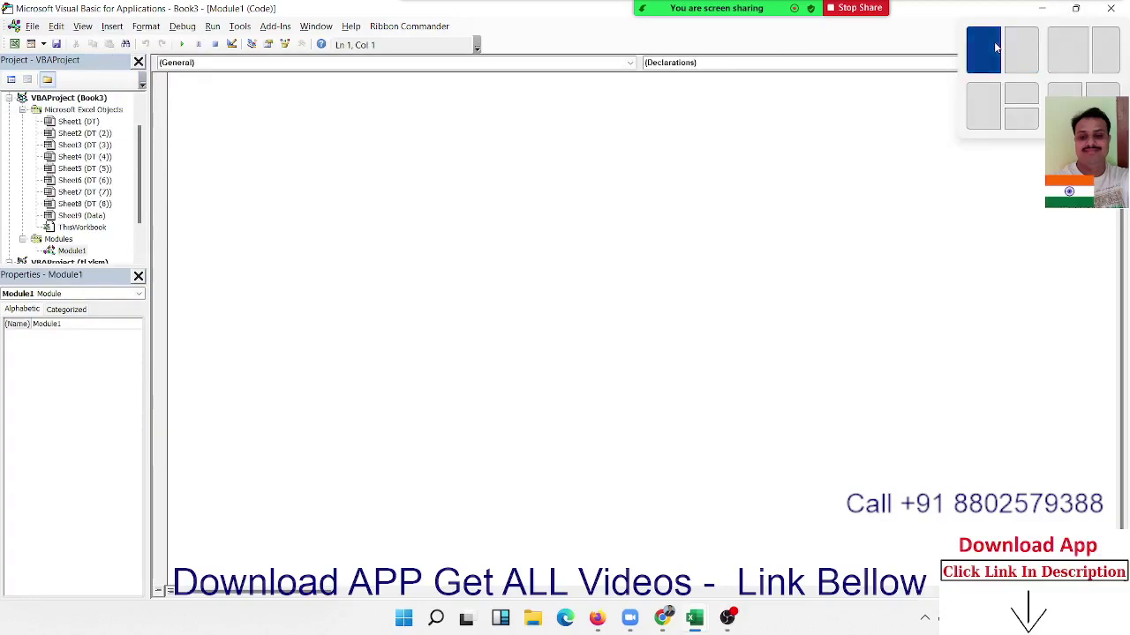
{"action": "left_click", "coordinate": [983, 51]}
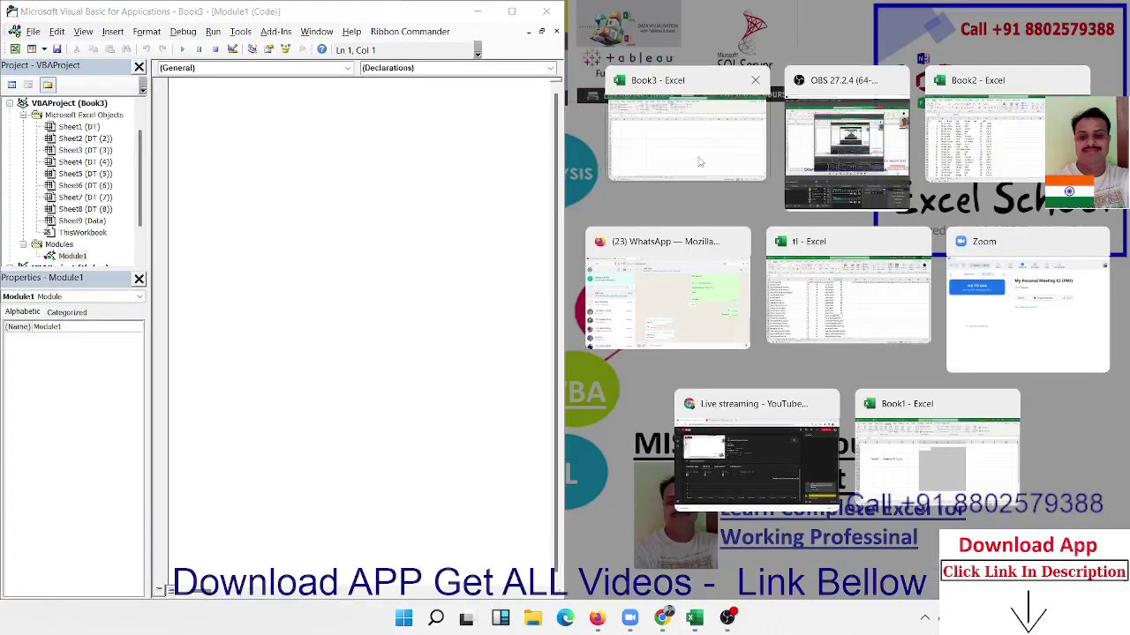
{"action": "left_click", "coordinate": [699, 150]}
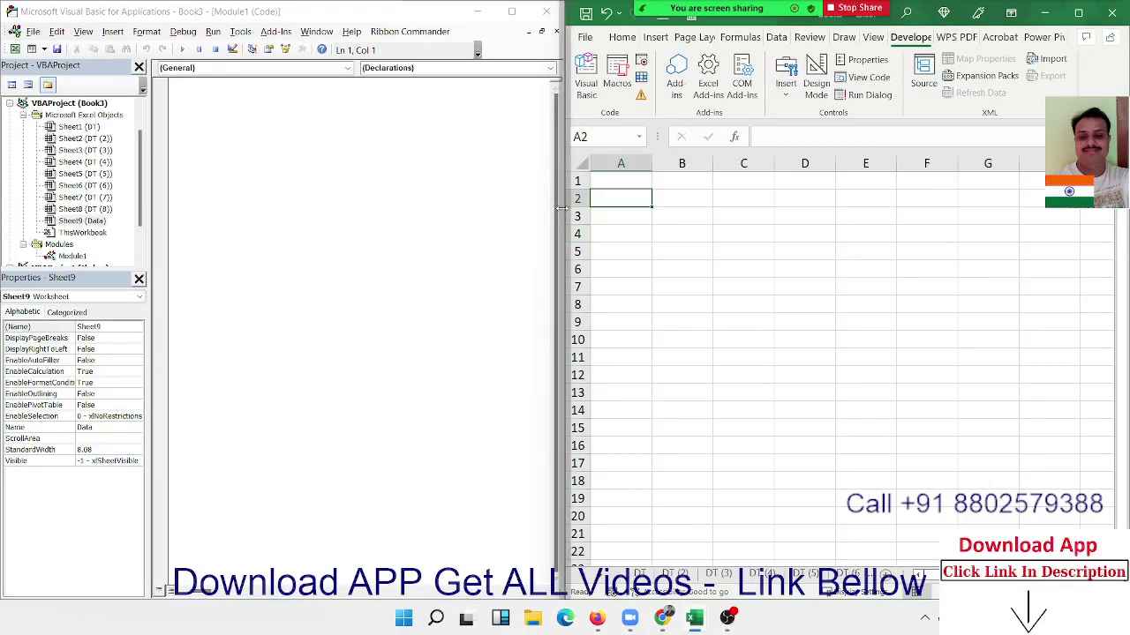
Start a Sub copy_d() procedure in Module1
{"action": "left_click_drag", "start_coordinate": [569, 208], "coordinate": [580, 208]}
{"action": "left_click", "coordinate": [360, 131]}
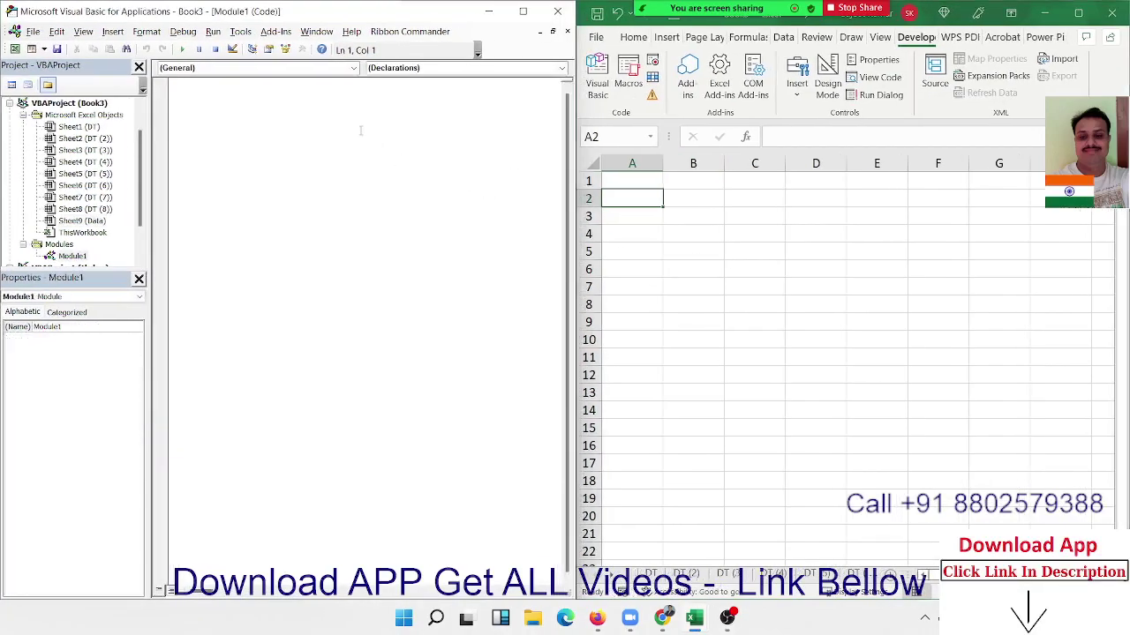
{"action": "type", "text": "Sub "}
{"action": "type", "text": "cop"}
{"action": "type", "text": "y_d"}
{"action": "type", "text": "()"}
{"action": "key", "text": "Return"}
{"action": "key", "text": "Return"}
{"action": "key", "text": "Return"}
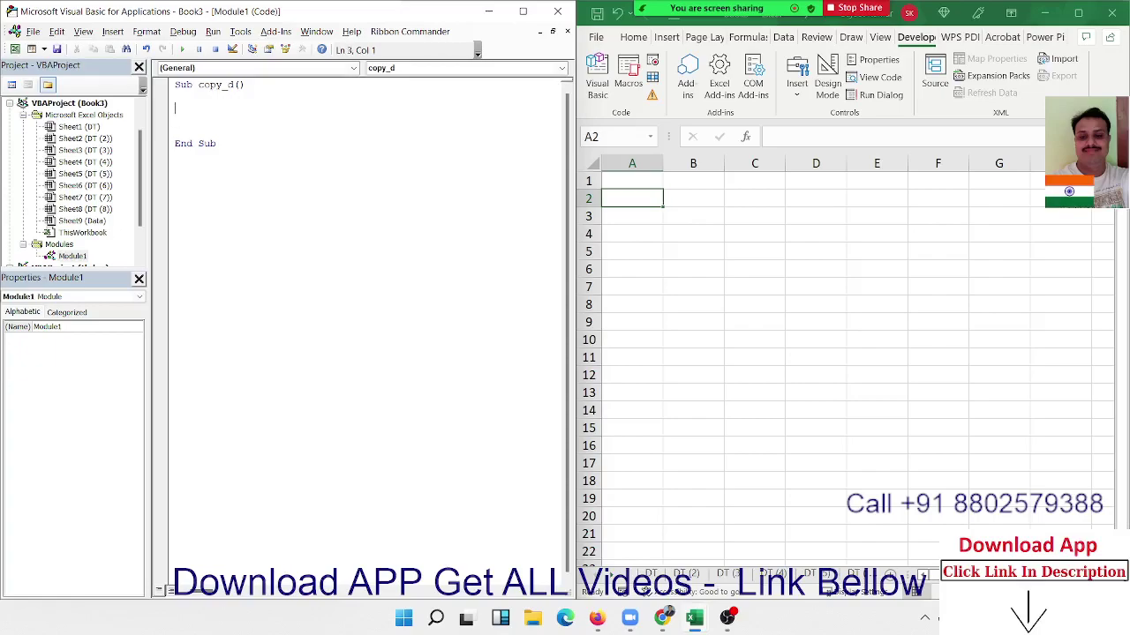
{"action": "key", "text": "Return"}
{"action": "key", "text": "Return"}
Add a For i = 1 To Sheets.Count loop closed by Next i
{"action": "type", "text": "f"}
{"action": "type", "text": "or i = "}
{"action": "type", "text": "1 to s"}
{"action": "type", "text": "heets"}
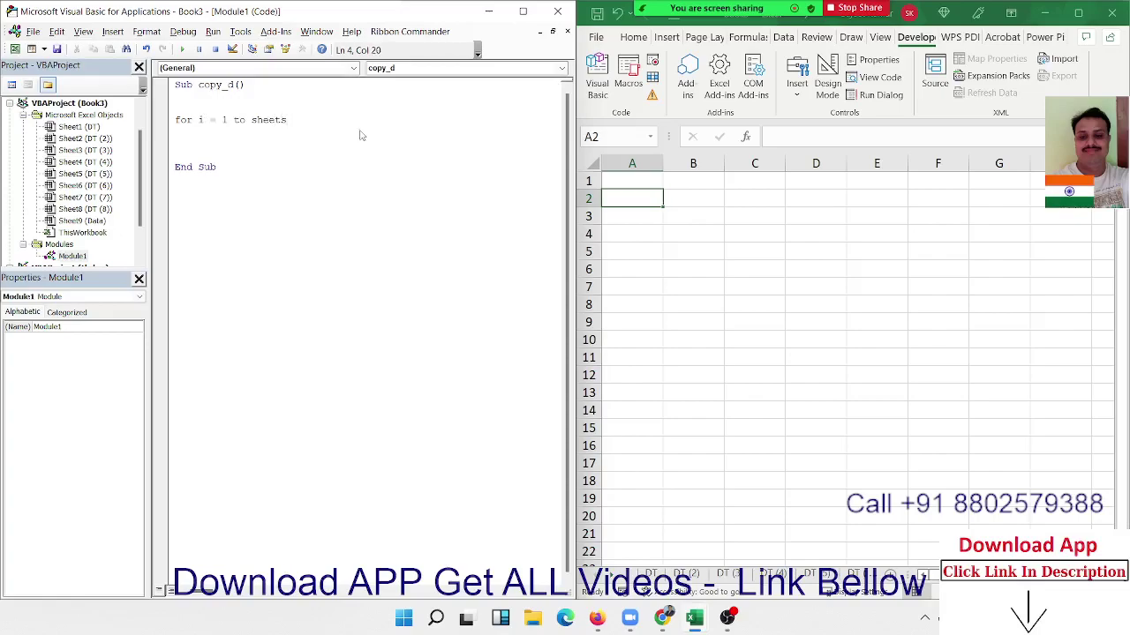
{"action": "type", "text": ".cou"}
{"action": "key", "text": "Return"}
{"action": "key", "text": "Return"}
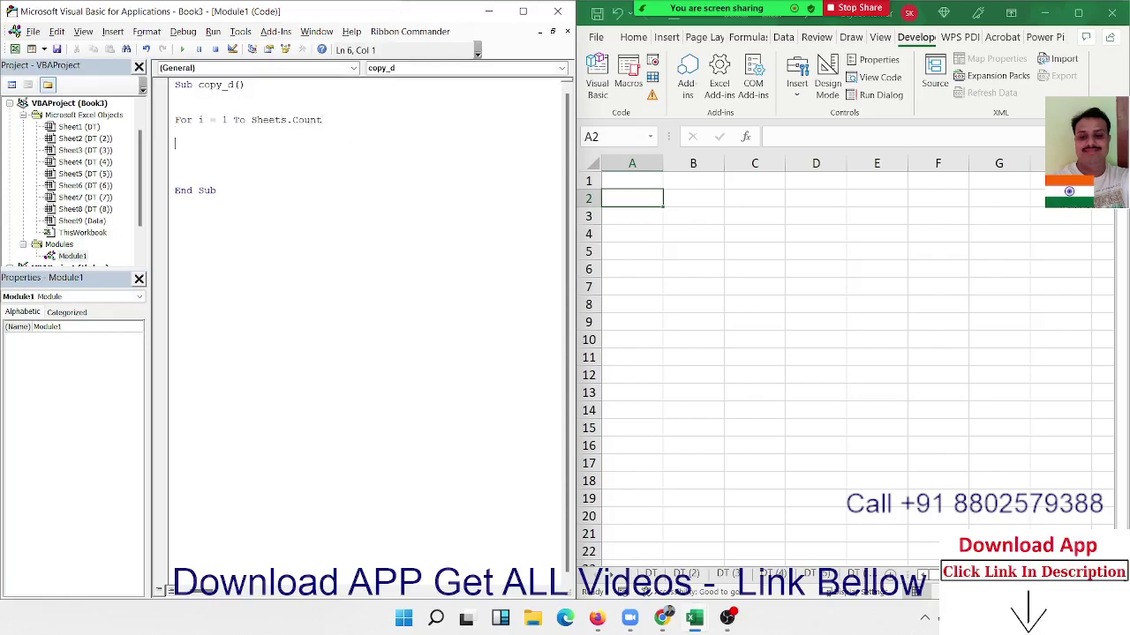
{"action": "key", "text": "Return"}
{"action": "key", "text": "Return"}
{"action": "type", "text": "next "}
{"action": "type", "text": "i"}
{"action": "key", "text": "Up"}
{"action": "key", "text": "Return"}
{"action": "key", "text": "Return"}
{"action": "key", "text": "ctrl+Page_Down"}
{"action": "key", "text": "ctrl+Page_Down"}
{"action": "key", "text": "ctrl+Page_Down"}
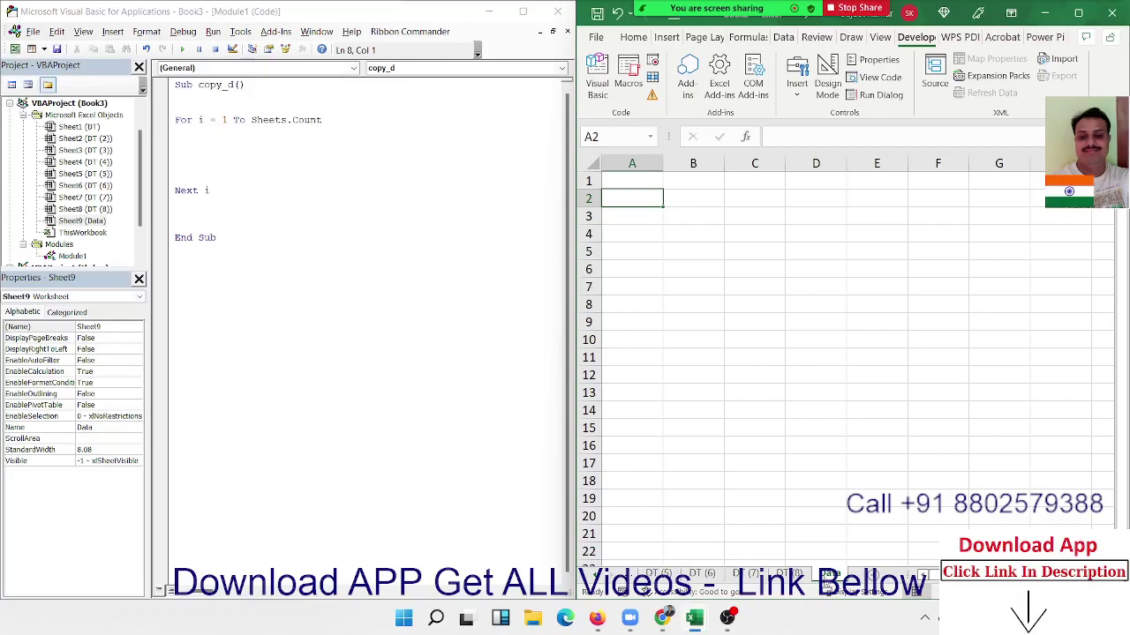
Change the loop's upper bound to Sheets.Count - 1
{"action": "left_click", "coordinate": [384, 147]}
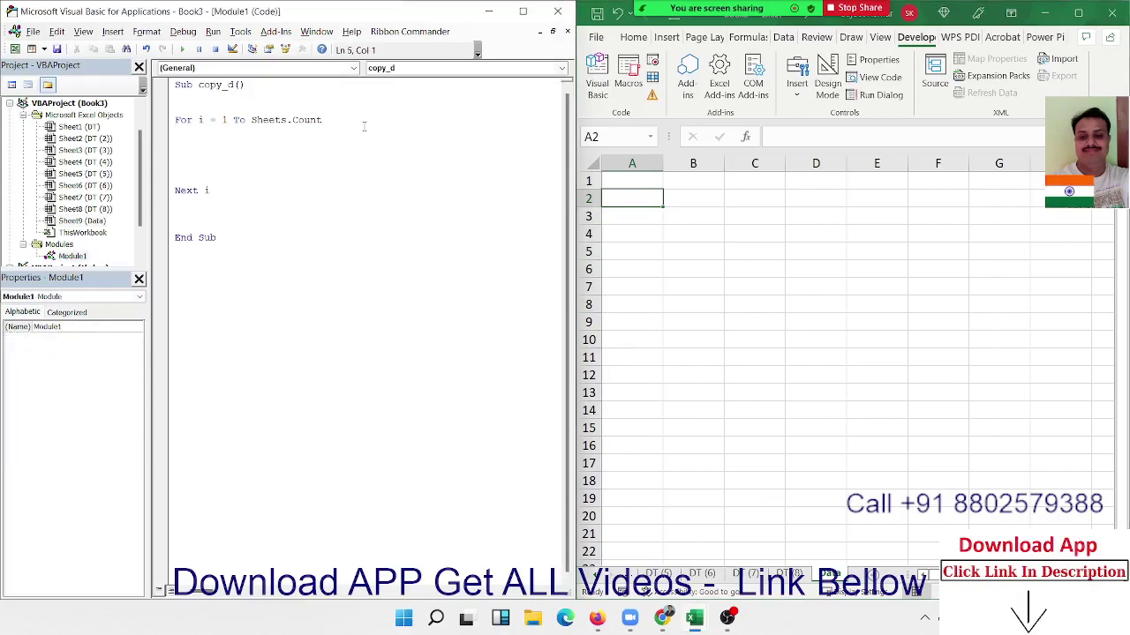
{"action": "left_click", "coordinate": [332, 121]}
{"action": "type", "text": "-1"}
{"action": "key", "text": "Return"}
{"action": "key", "text": "Return"}
{"action": "key", "text": "Return"}
{"action": "key", "text": "Up"}
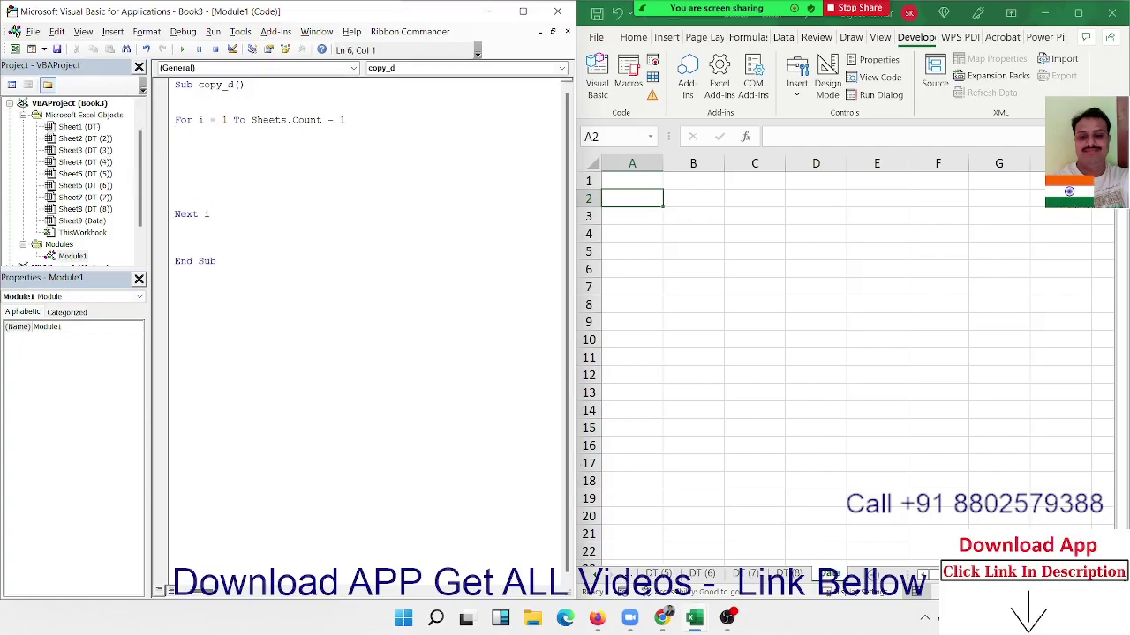
Add Sheets(i).Select inside the loop and check the DT sheet's data
{"action": "type", "text": "sh"}
{"action": "type", "text": "eets(i"}
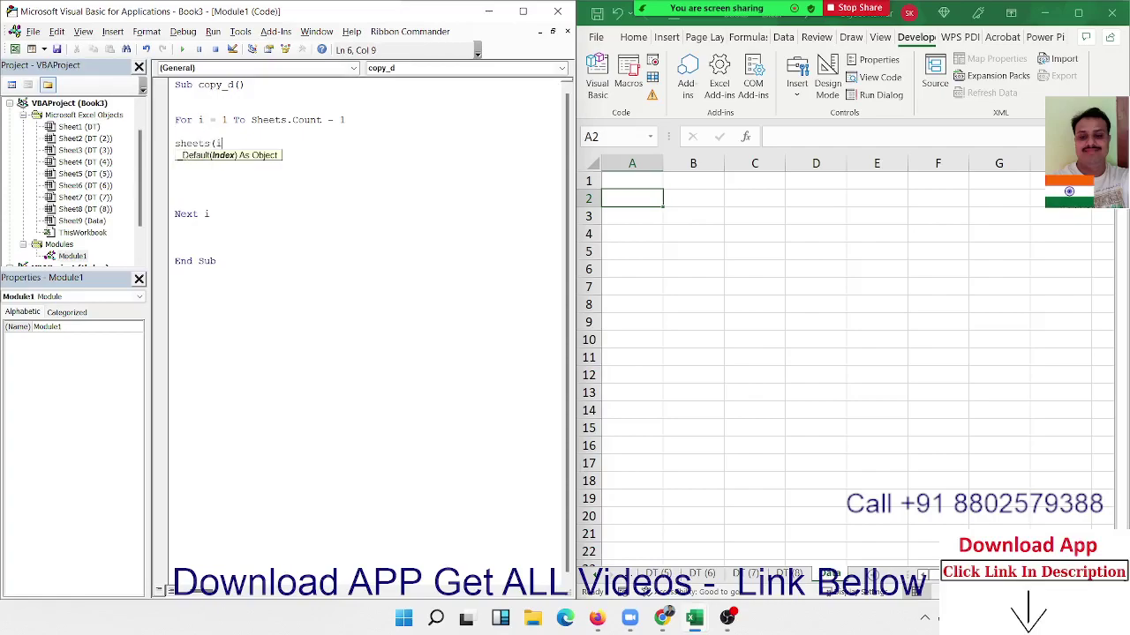
{"action": "type", "text": ")."}
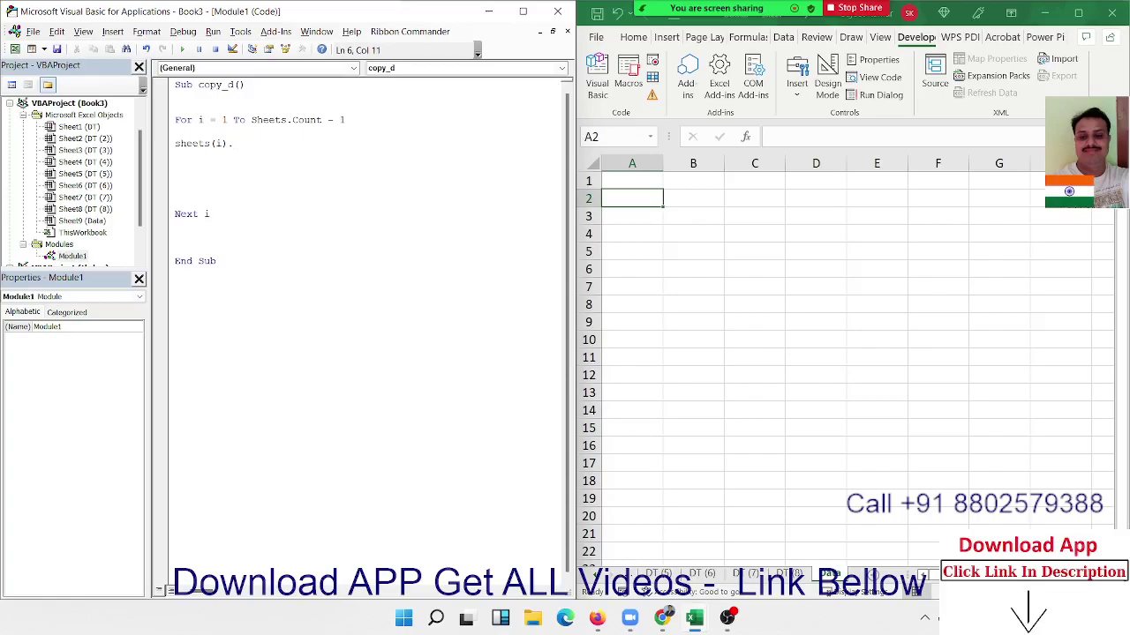
{"action": "type", "text": "select"}
{"action": "key", "text": "Delete"}
{"action": "key", "text": "Return"}
{"action": "left_click", "coordinate": [602, 573]}
{"action": "left_click", "coordinate": [602, 573]}
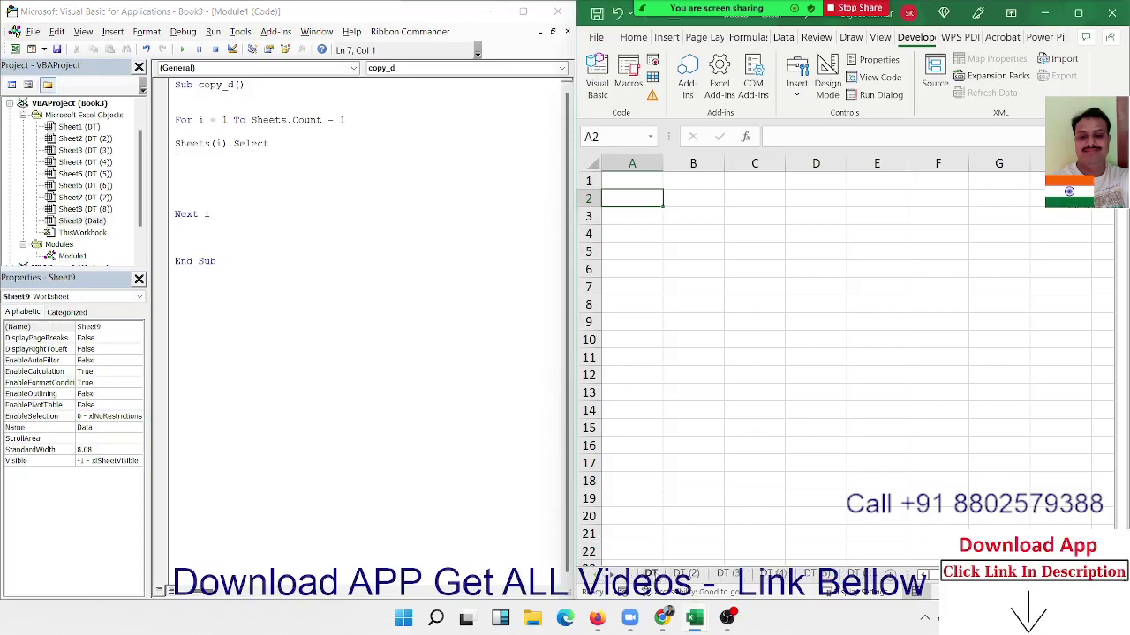
{"action": "left_click", "coordinate": [650, 574]}
{"action": "left_click", "coordinate": [683, 194]}
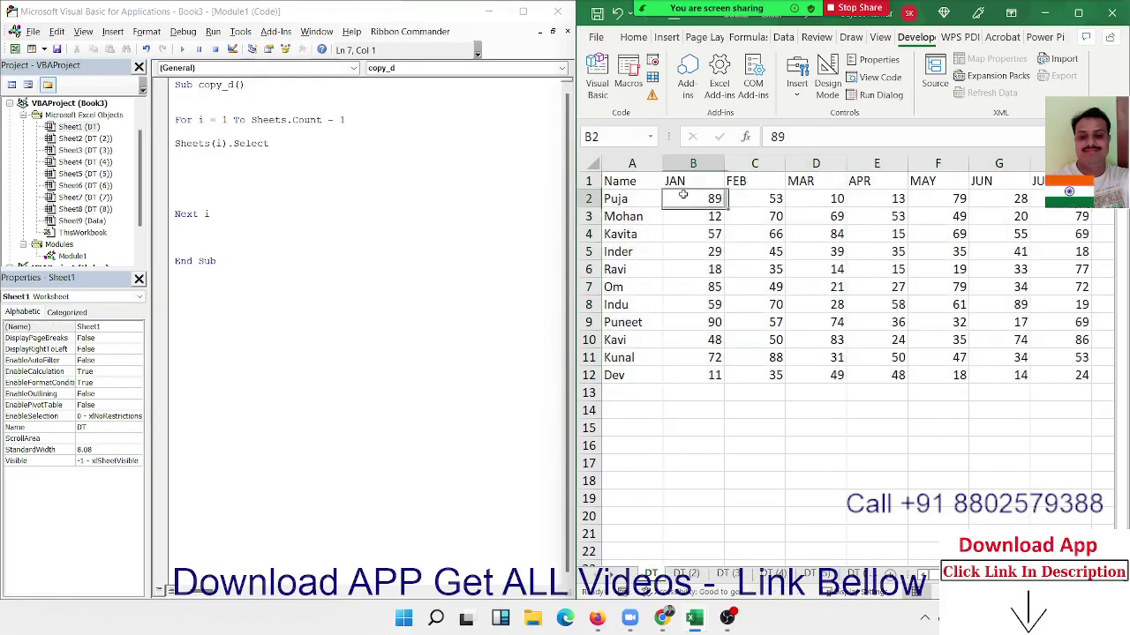
{"action": "left_click", "coordinate": [185, 156]}
Add a Range("a1").CurrentRegion.Copy line after the sheet select
{"action": "type", "text": "range"}
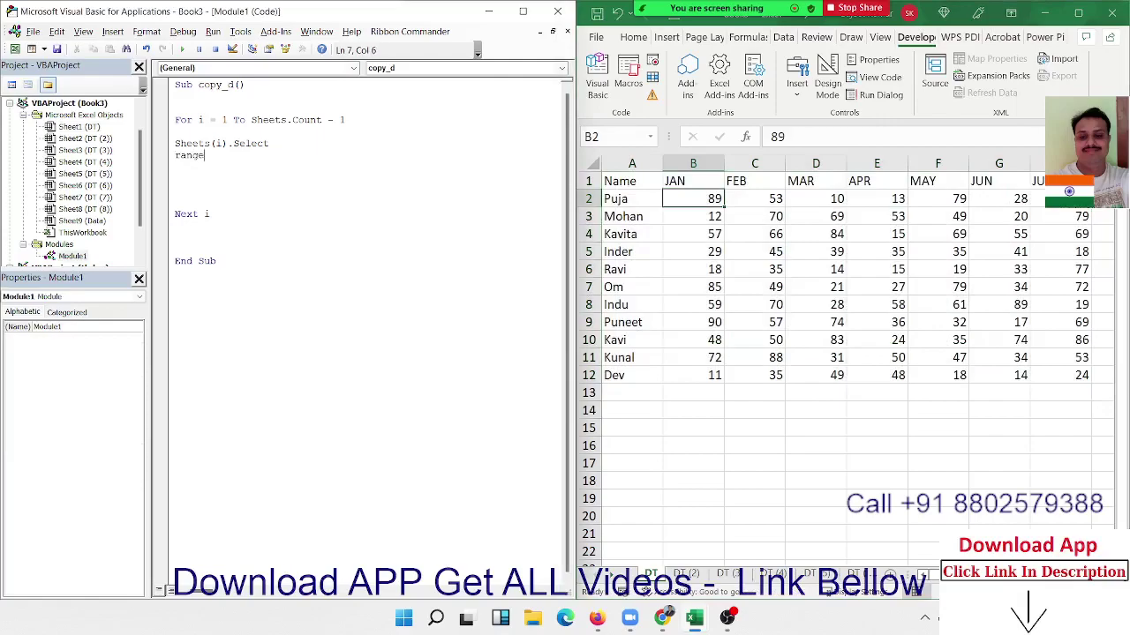
{"action": "type", "text": "(\"a"}
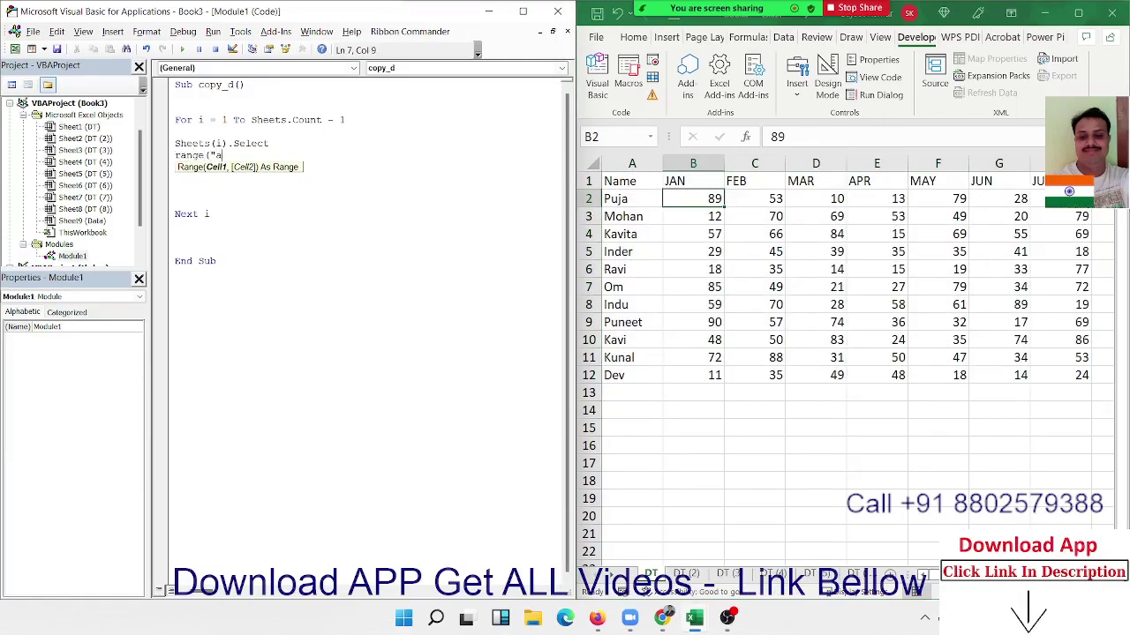
{"action": "type", "text": "1\")."}
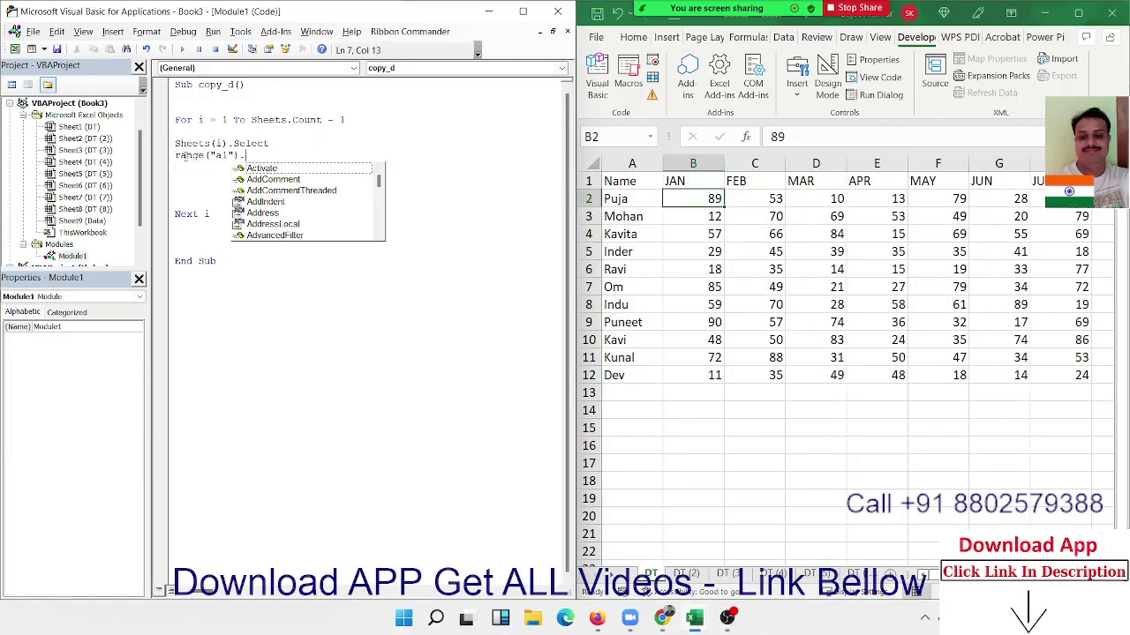
{"action": "type", "text": "cu"}
{"action": "key", "text": "Down"}
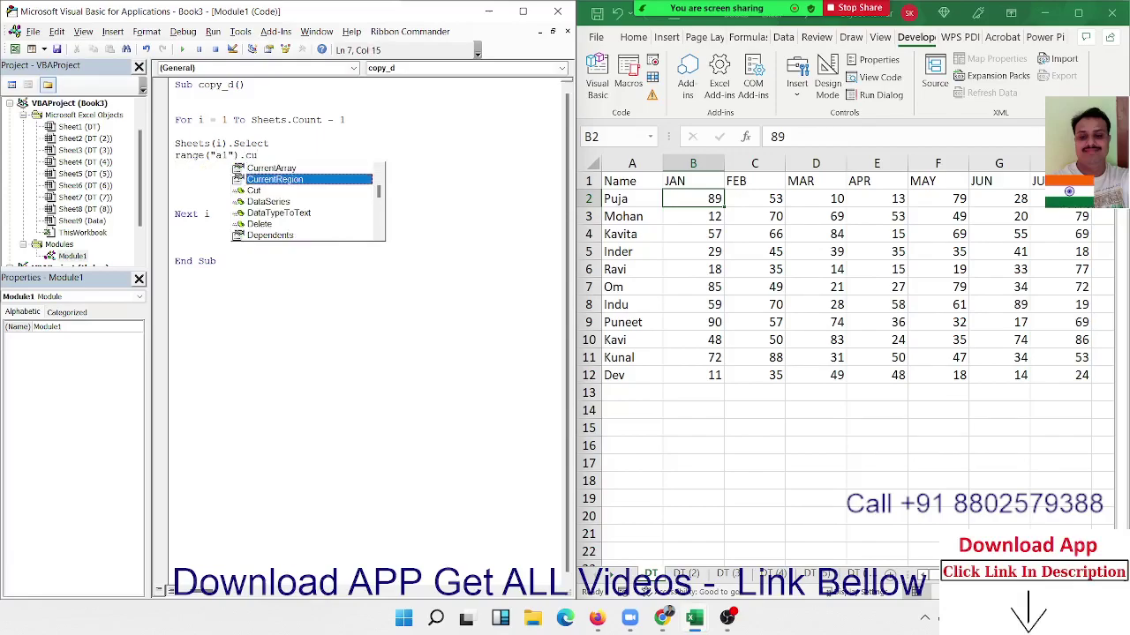
{"action": "key", "text": "Tab"}
{"action": "type", "text": ".co"}
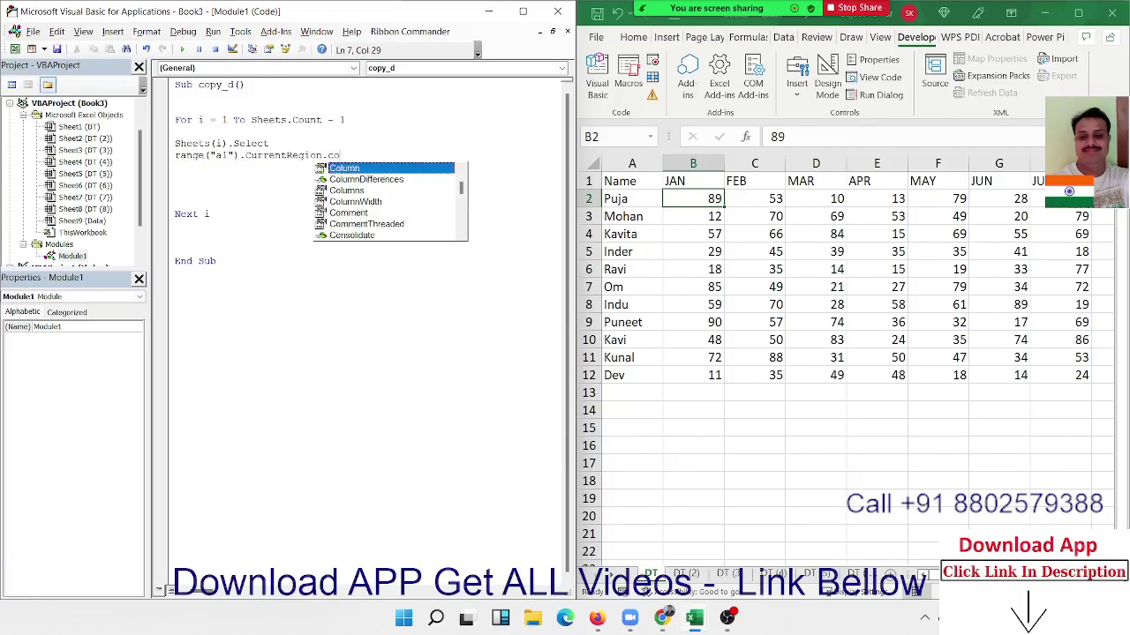
{"action": "type", "text": "p"}
{"action": "key", "text": "Tab"}
{"action": "key", "text": "Return"}
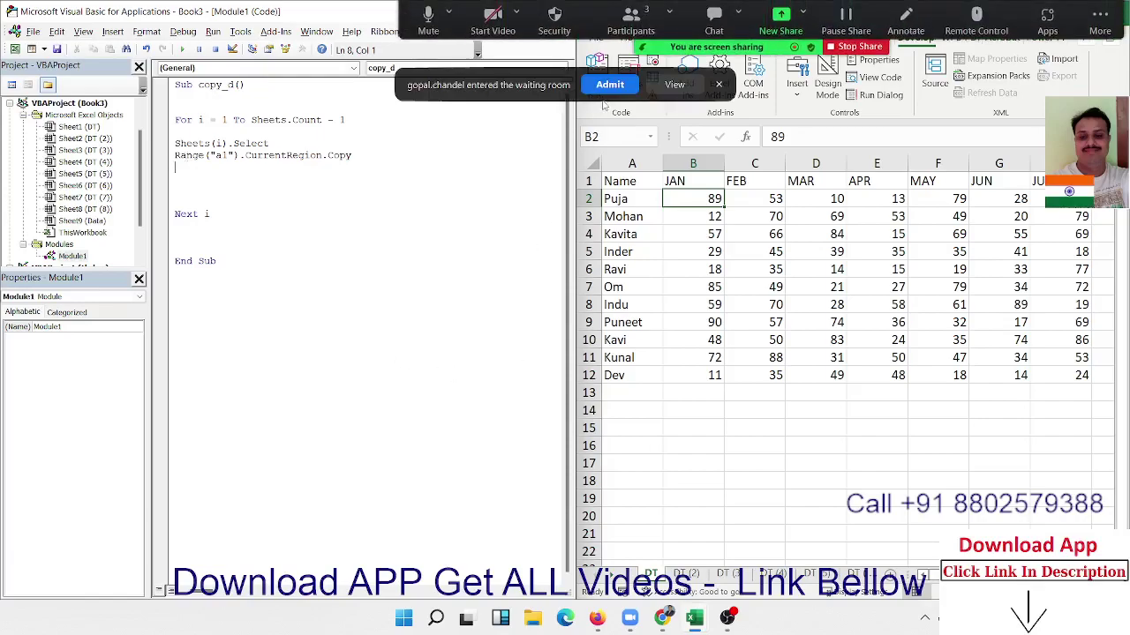
Test selecting and copying the data block around A1 with Ctrl+A and Ctrl+C
{"action": "left_click", "coordinate": [632, 180]}
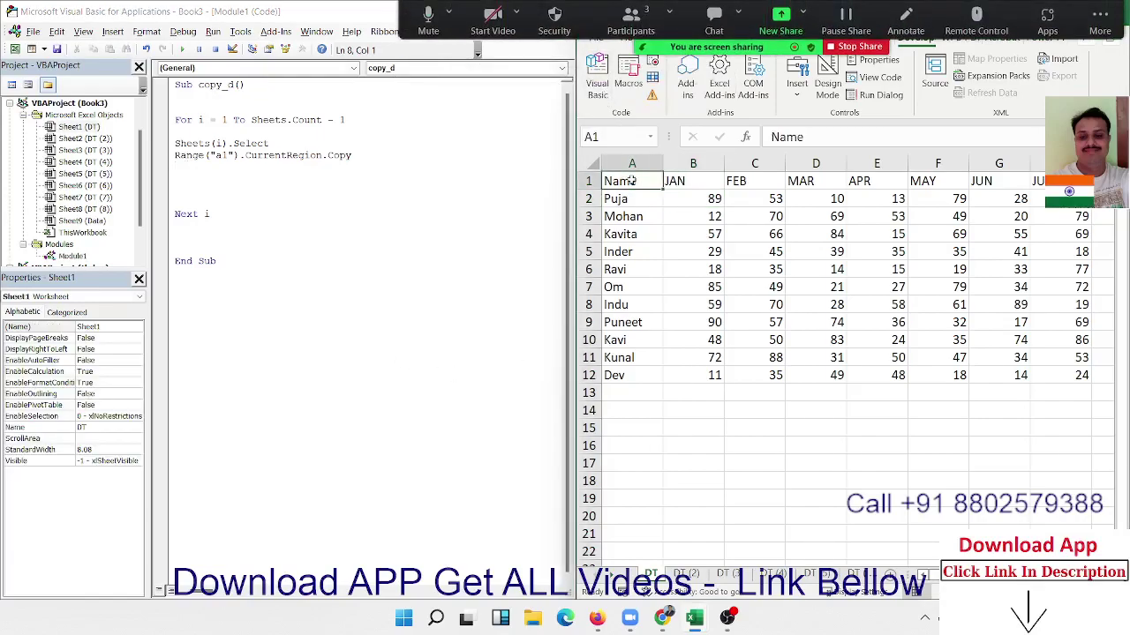
{"action": "key", "text": "ctrl+a"}
{"action": "key", "text": "ctrl+q"}
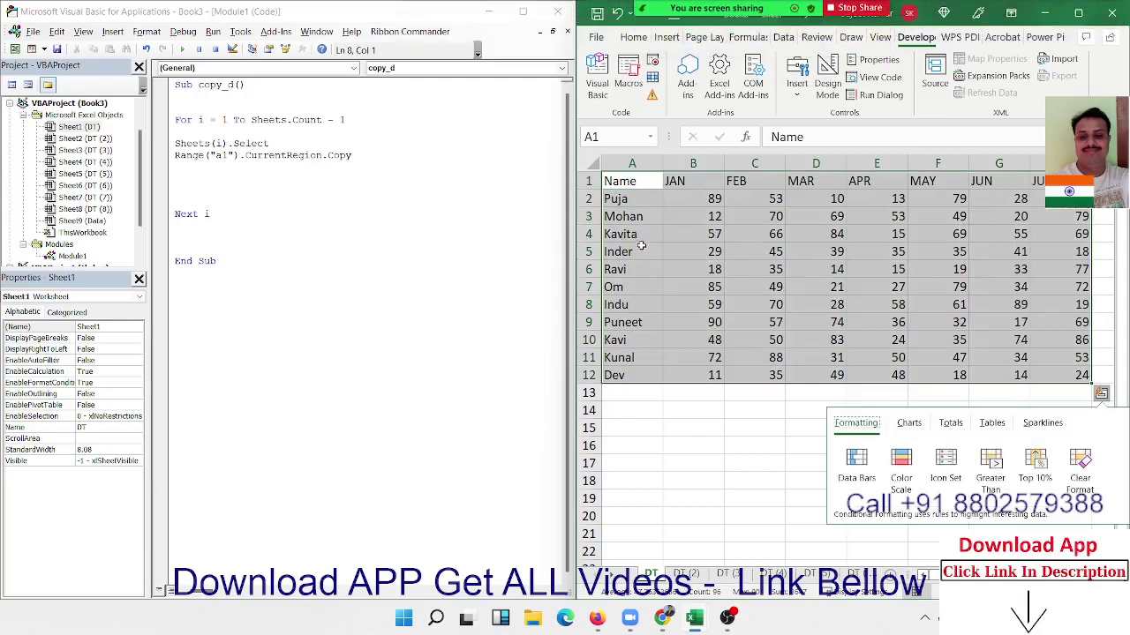
{"action": "left_click", "coordinate": [625, 180]}
{"action": "key", "text": "ctrl+a"}
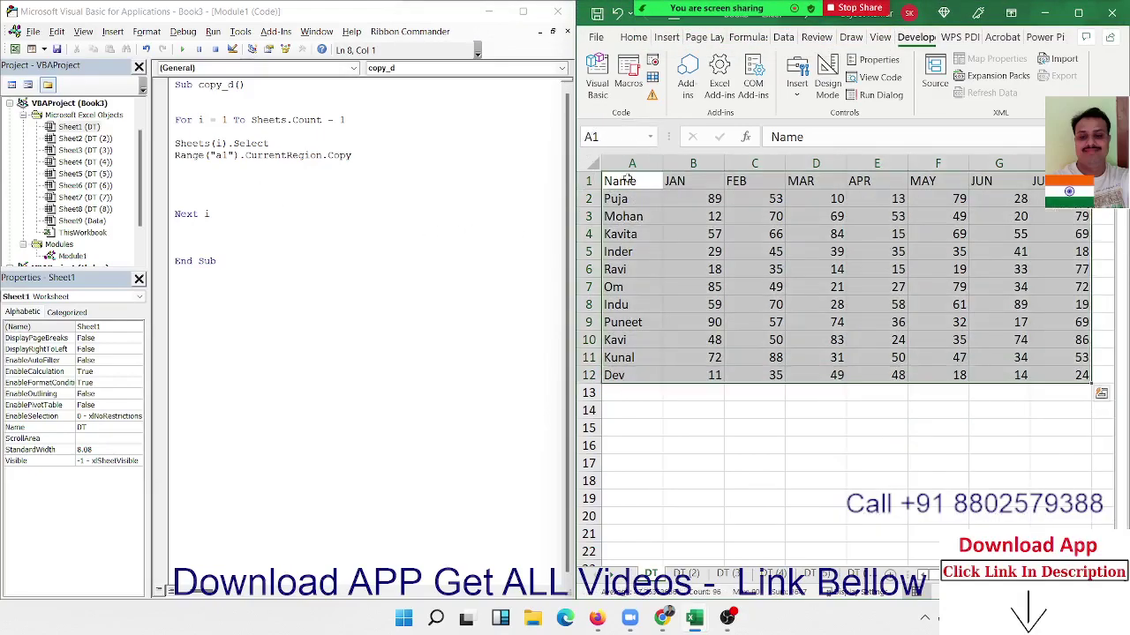
{"action": "key", "text": "ctrl+c"}
Add a Sheets("data").Select line after the copy statement
{"action": "left_click", "coordinate": [250, 179]}
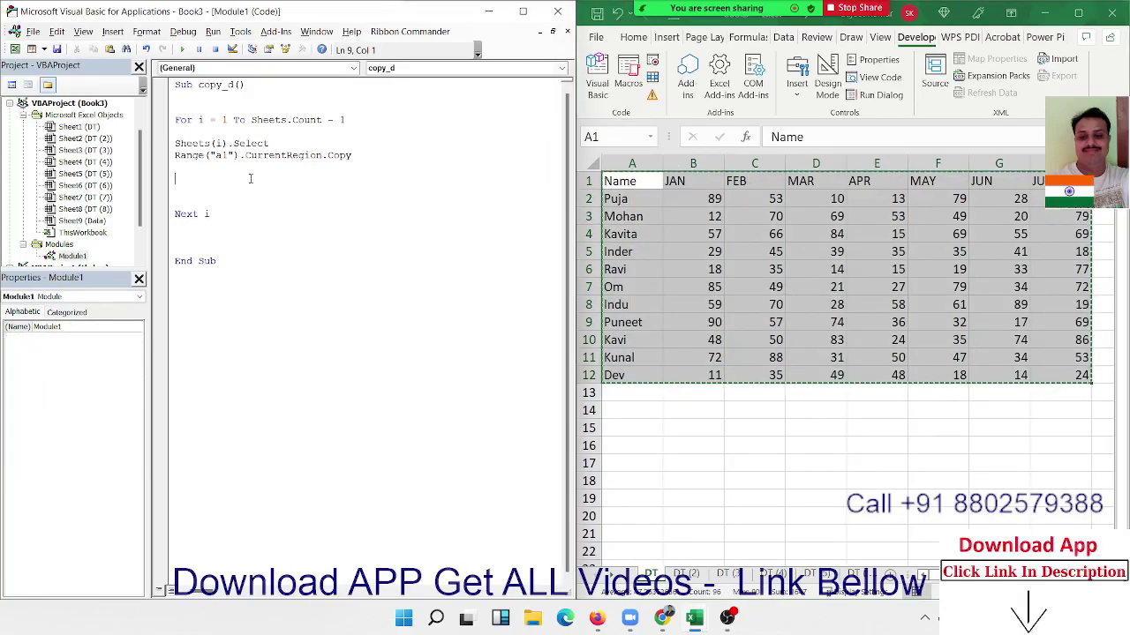
{"action": "type", "text": "sheets"}
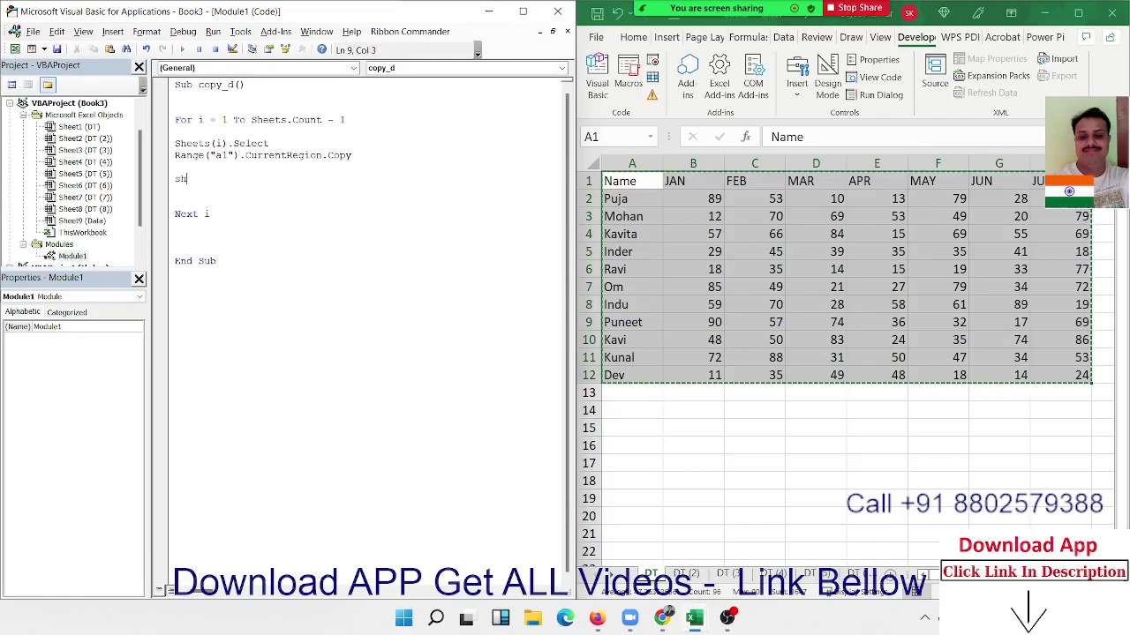
{"action": "type", "text": "("}
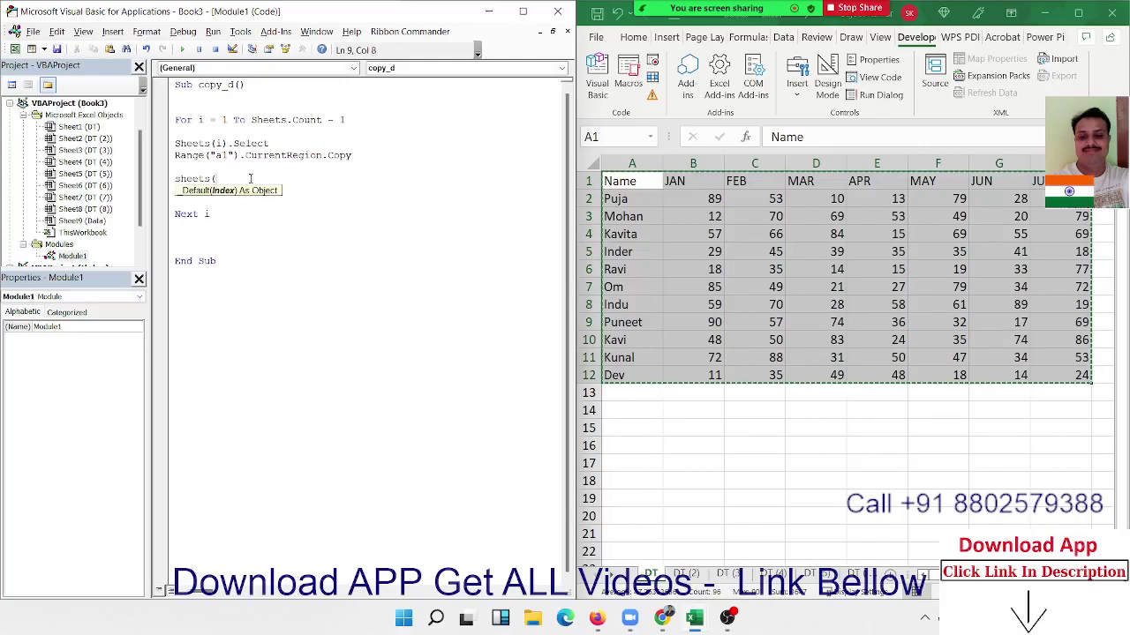
{"action": "type", "text": "\"data"}
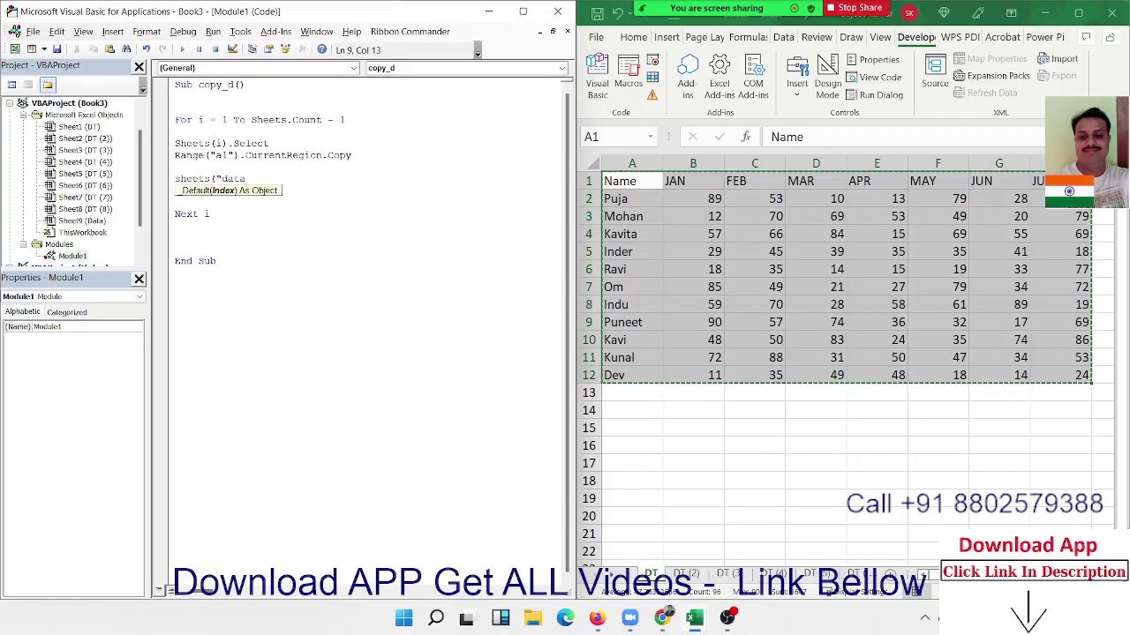
{"action": "type", "text": "\").se"}
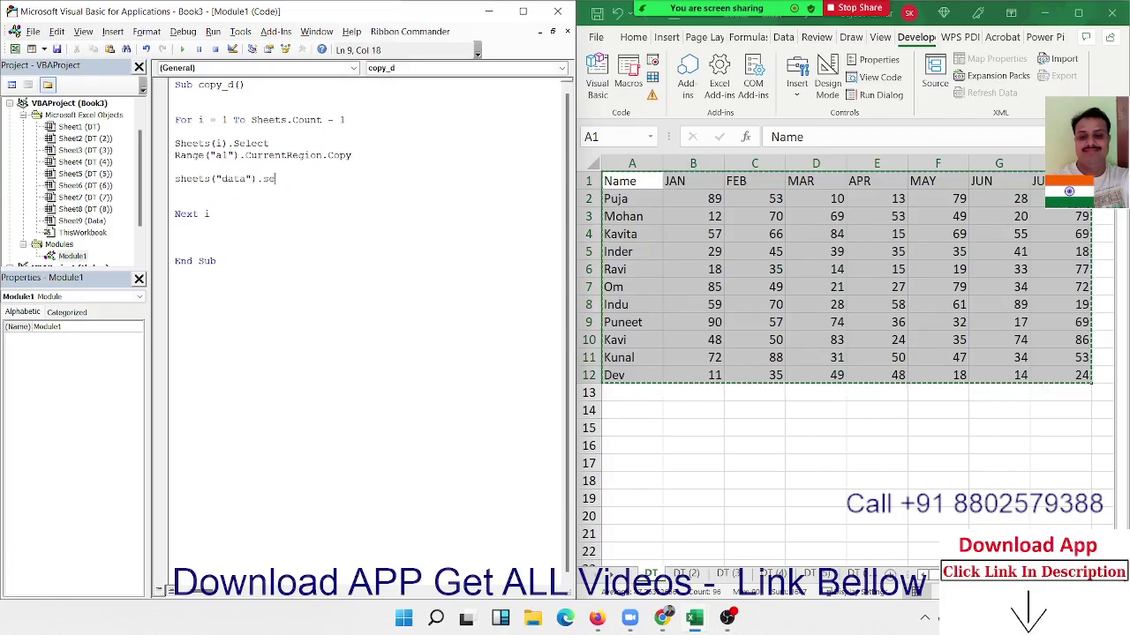
{"action": "type", "text": "lect"}
{"action": "key", "text": "Return"}
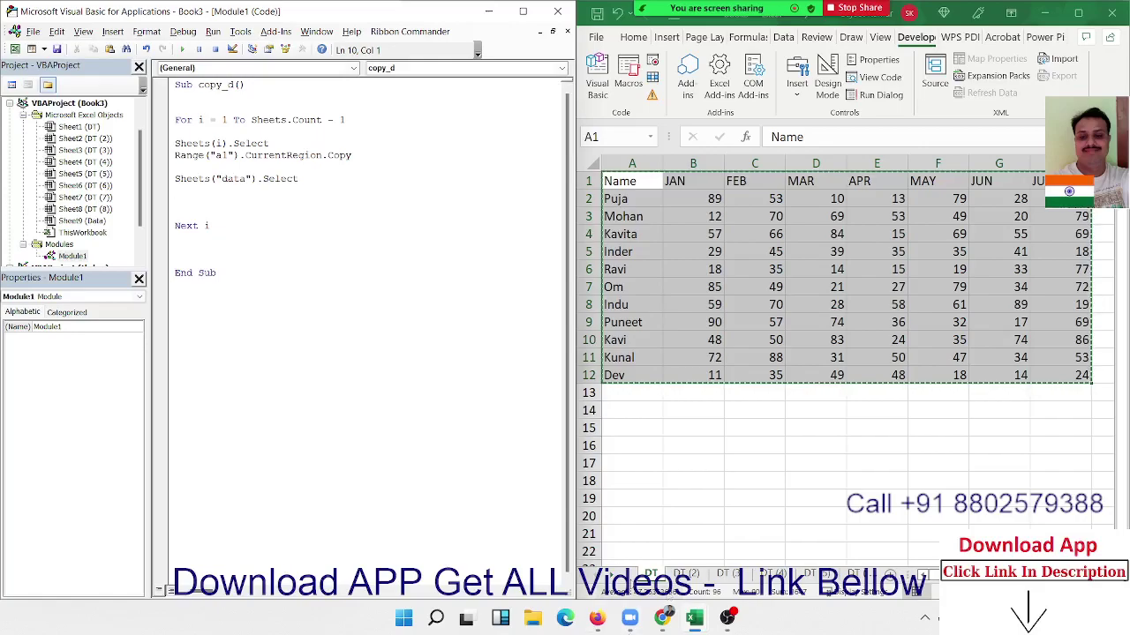
Switch Excel to the empty Data sheet
{"action": "left_click", "coordinate": [78, 126]}
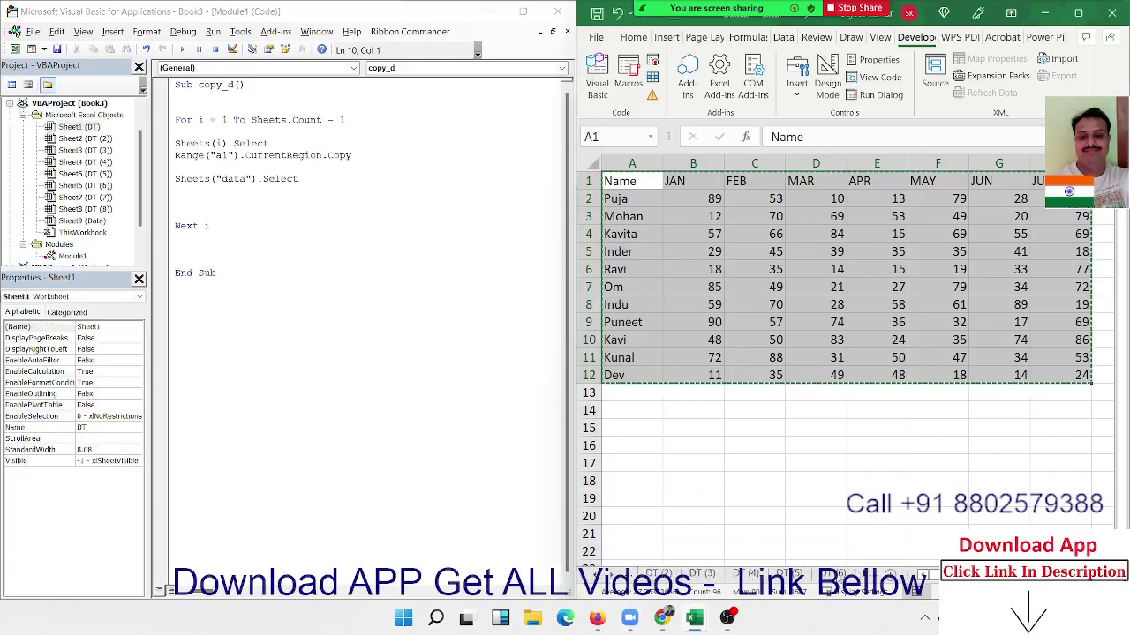
{"action": "left_click", "coordinate": [609, 578]}
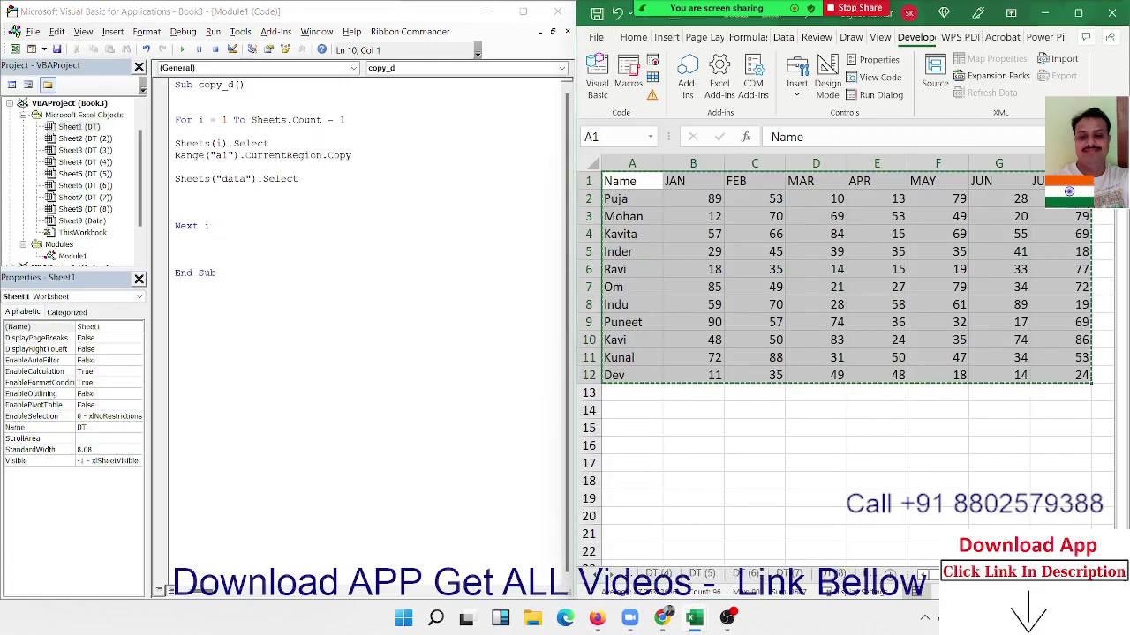
{"action": "left_click", "coordinate": [621, 581]}
{"action": "left_click", "coordinate": [617, 581]}
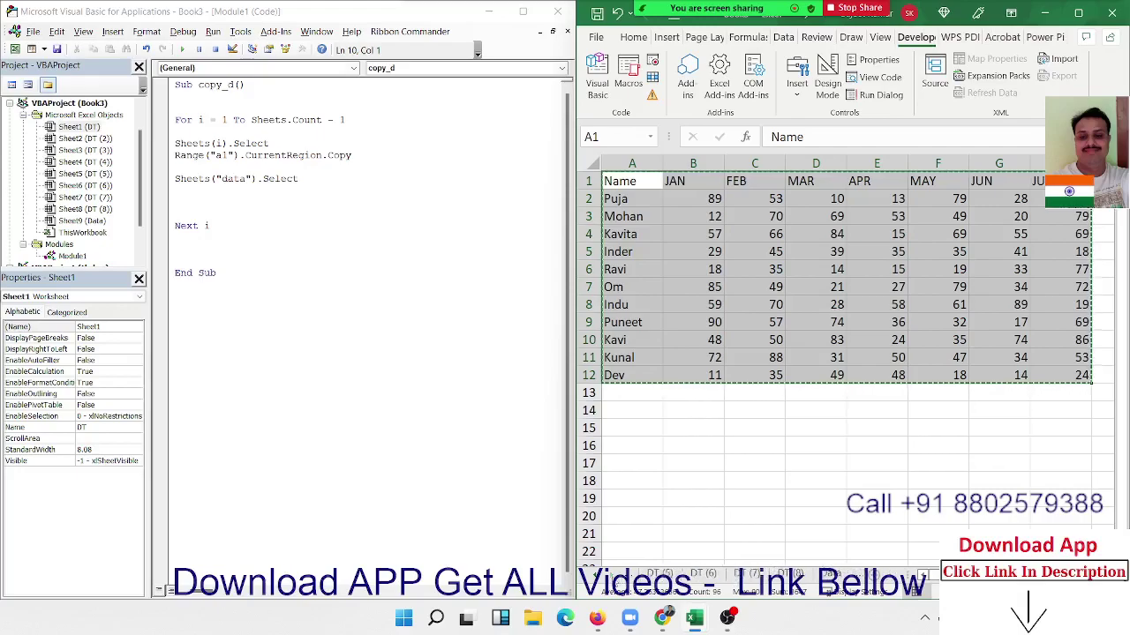
{"action": "left_click", "coordinate": [830, 576]}
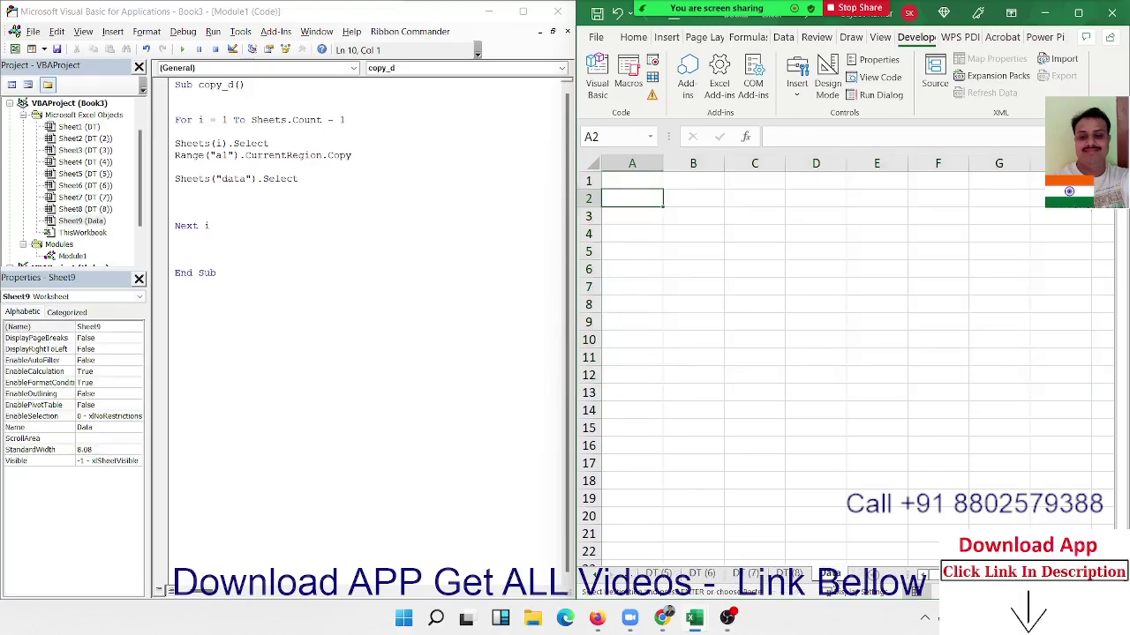
{"action": "left_click", "coordinate": [223, 199]}
Add a Range("A65000").End(xlUp).Offset(1, 0).PasteSpecial line after selecting the data sheet
{"action": "type", "text": "rang"}
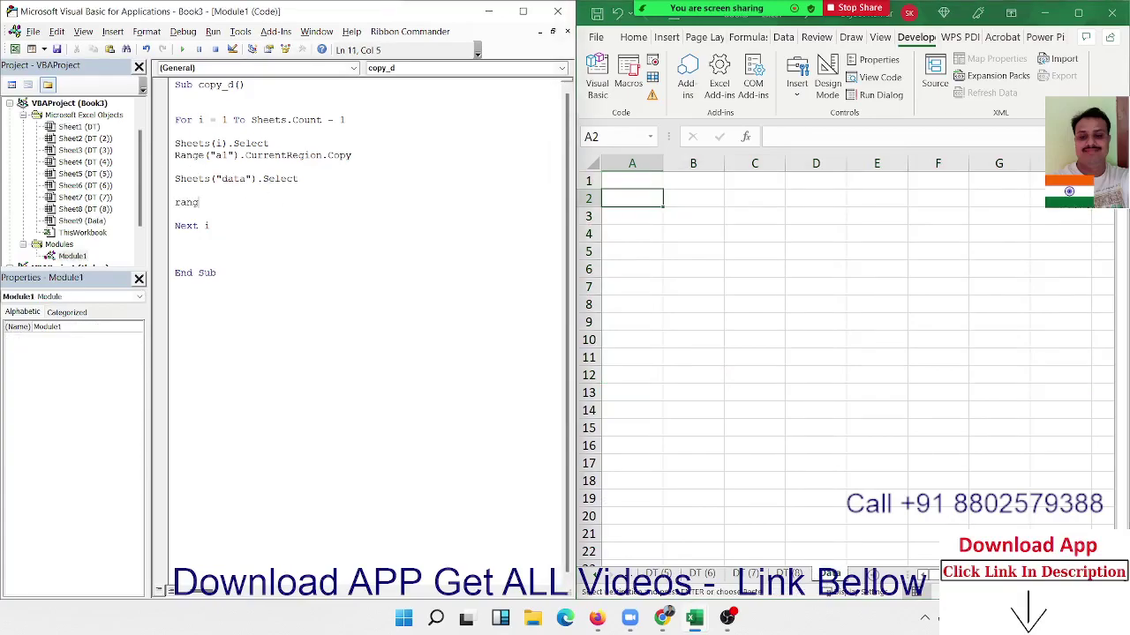
{"action": "type", "text": "e"}
{"action": "type", "text": "(\"A"}
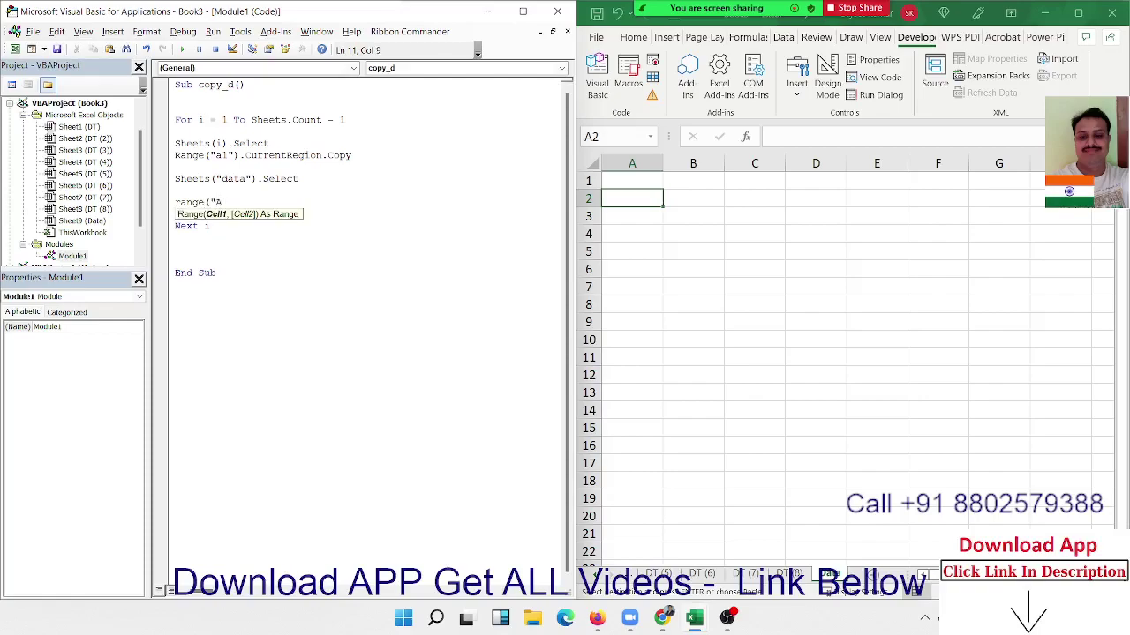
{"action": "type", "text": "65000"}
{"action": "type", "text": ").end"}
{"action": "key", "text": "Tab"}
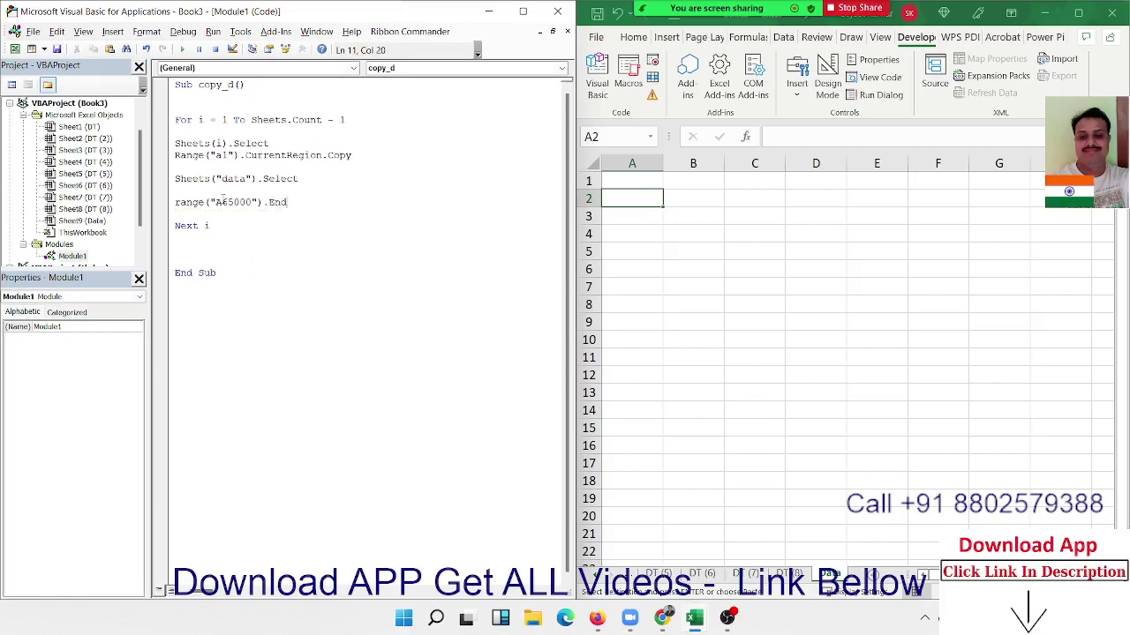
{"action": "type", "text": "("}
{"action": "key", "text": "Down"}
{"action": "key", "text": "Down"}
{"action": "key", "text": "Down"}
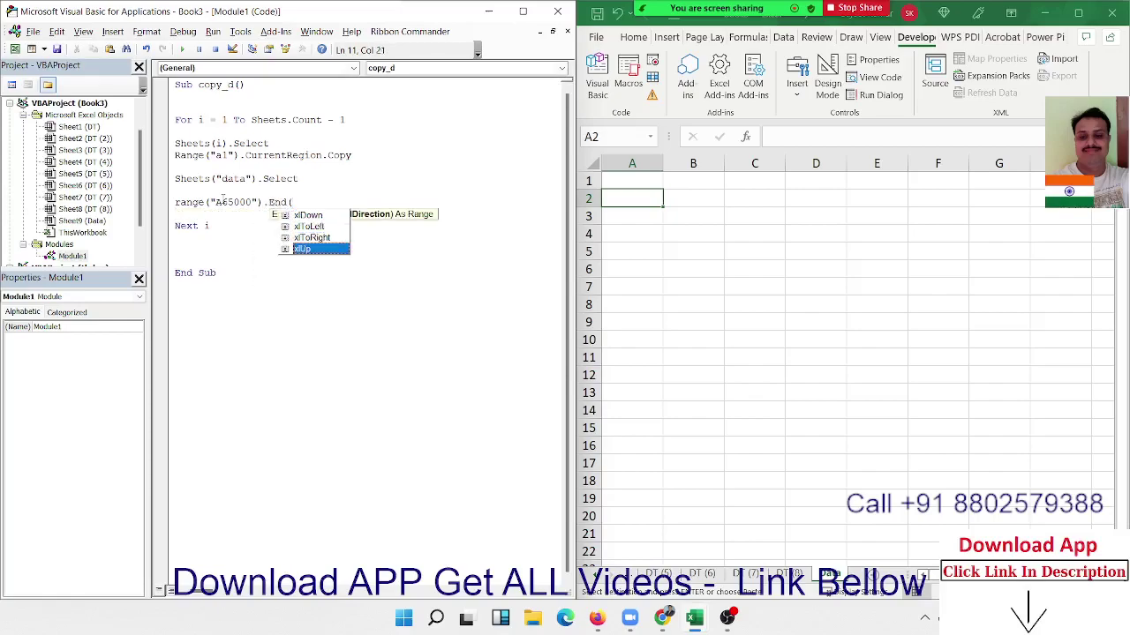
{"action": "key", "text": "Tab"}
{"action": "type", "text": ")"}
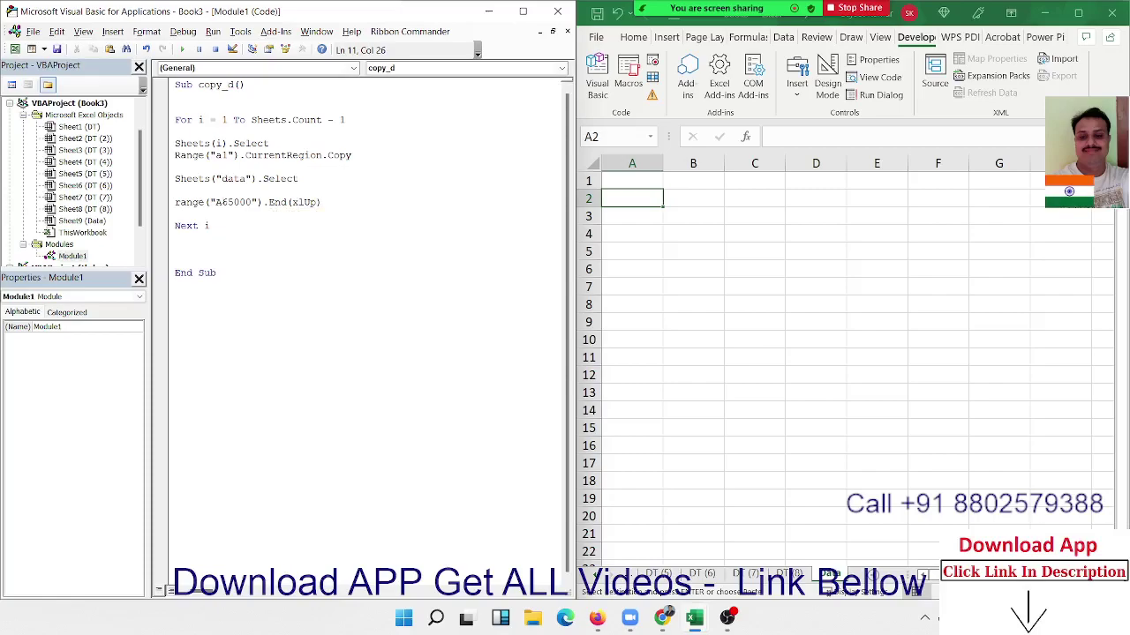
{"action": "type", "text": ".of"}
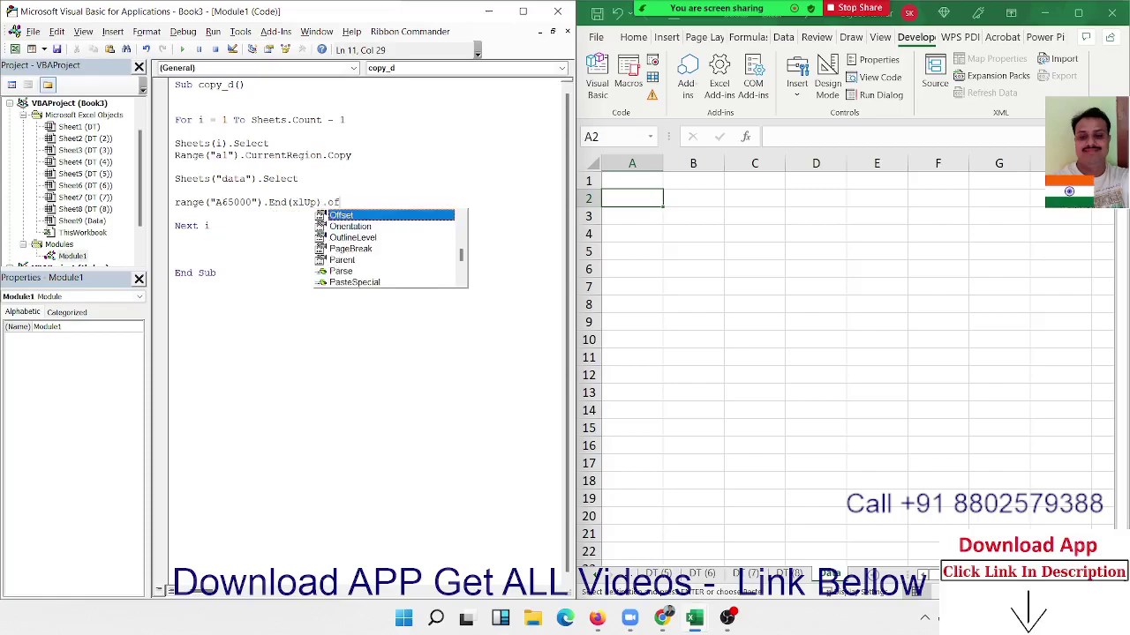
{"action": "key", "text": "Tab"}
{"action": "type", "text": "(1,"}
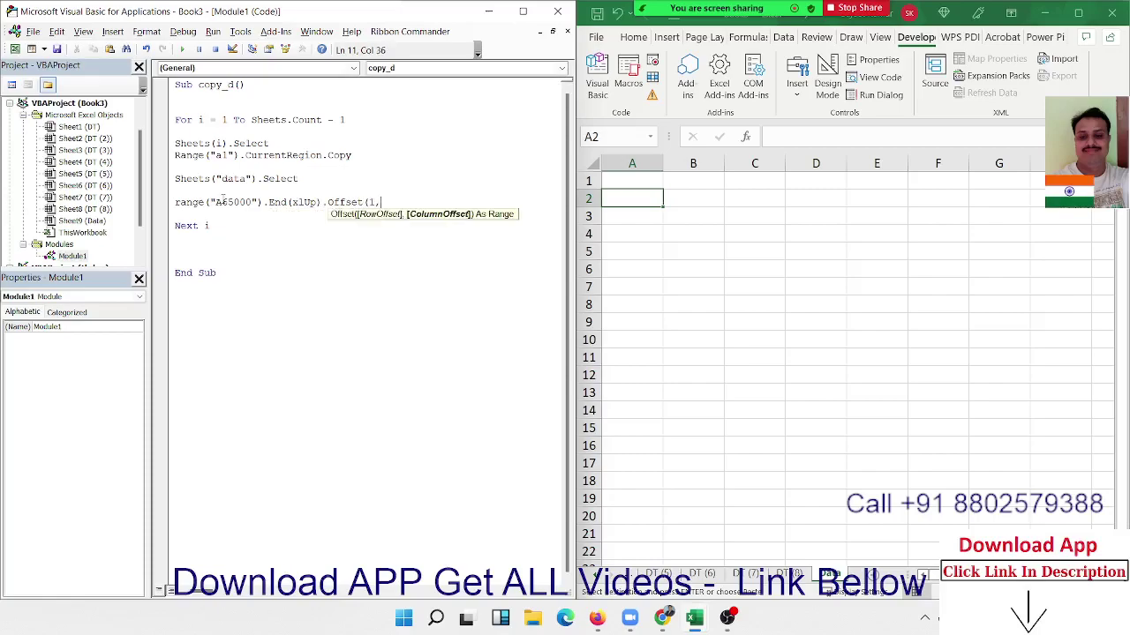
{"action": "type", "text": "0)."}
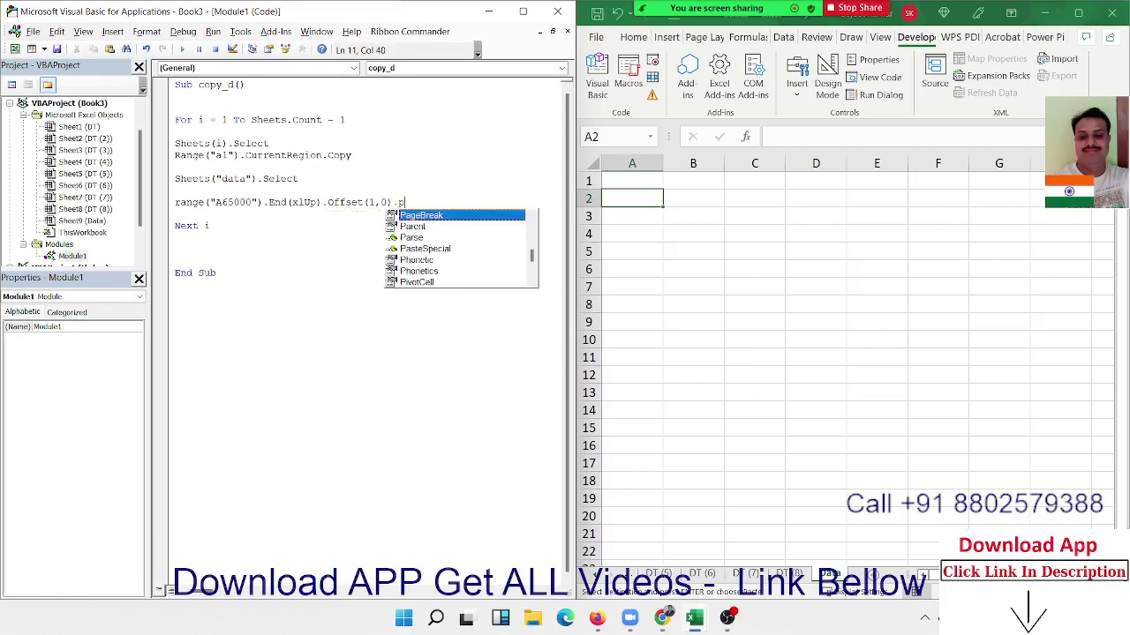
{"action": "type", "text": "pa"}
{"action": "key", "text": "Down"}
{"action": "key", "text": "Down"}
{"action": "key", "text": "Tab"}
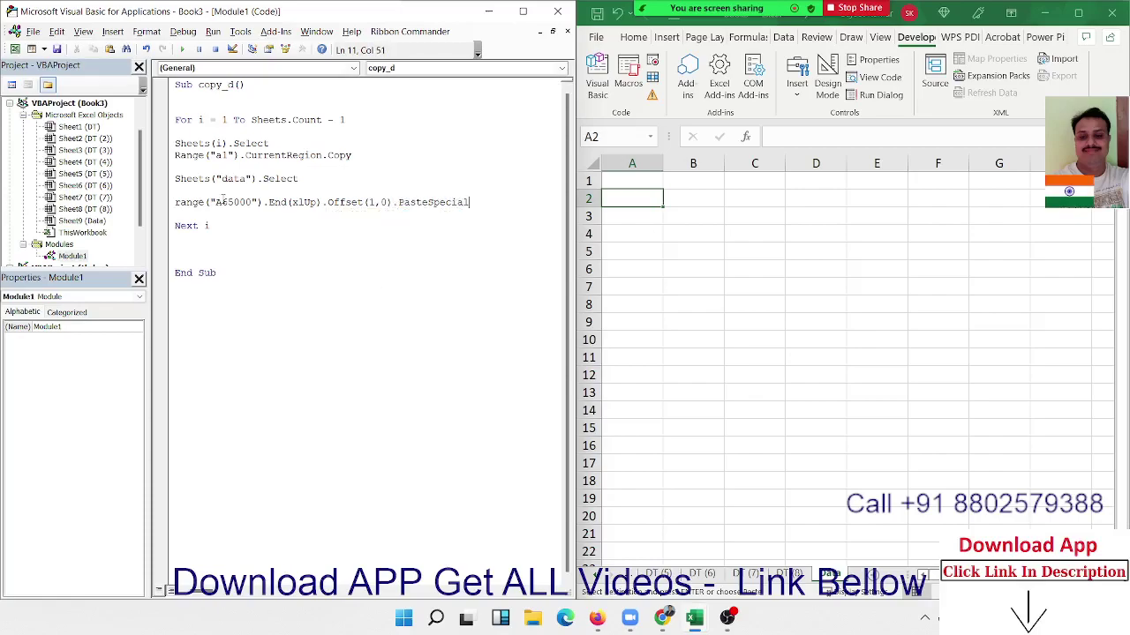
{"action": "key", "text": "Return"}
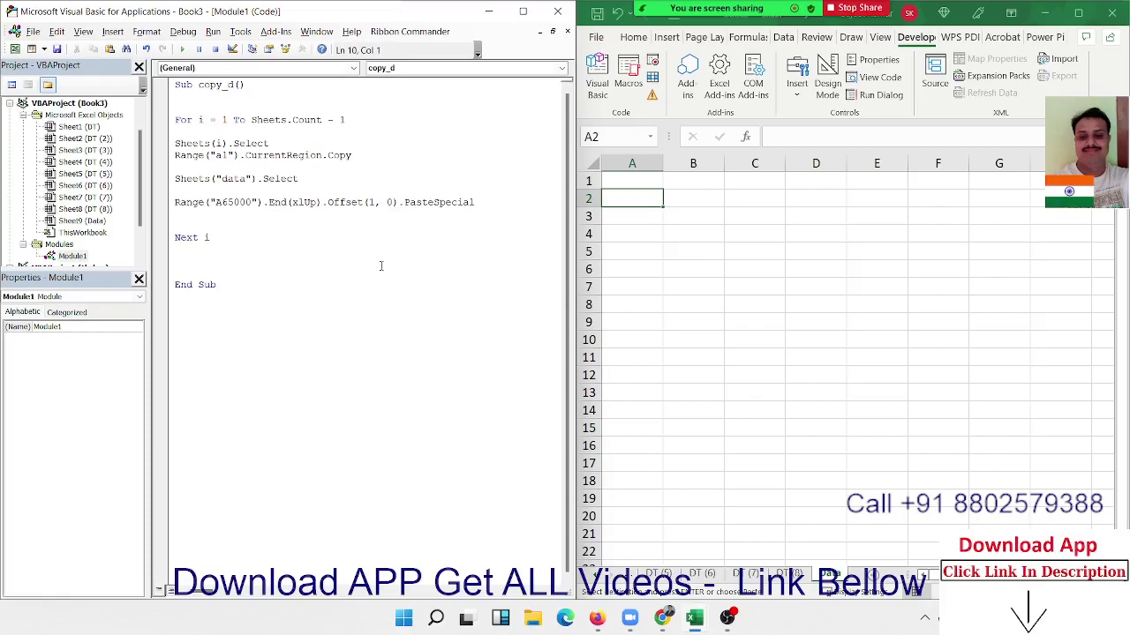
Highlight Range and PasteSpecial on the paste line to review it
{"action": "left_click", "coordinate": [431, 213]}
{"action": "double_click", "coordinate": [432, 205]}
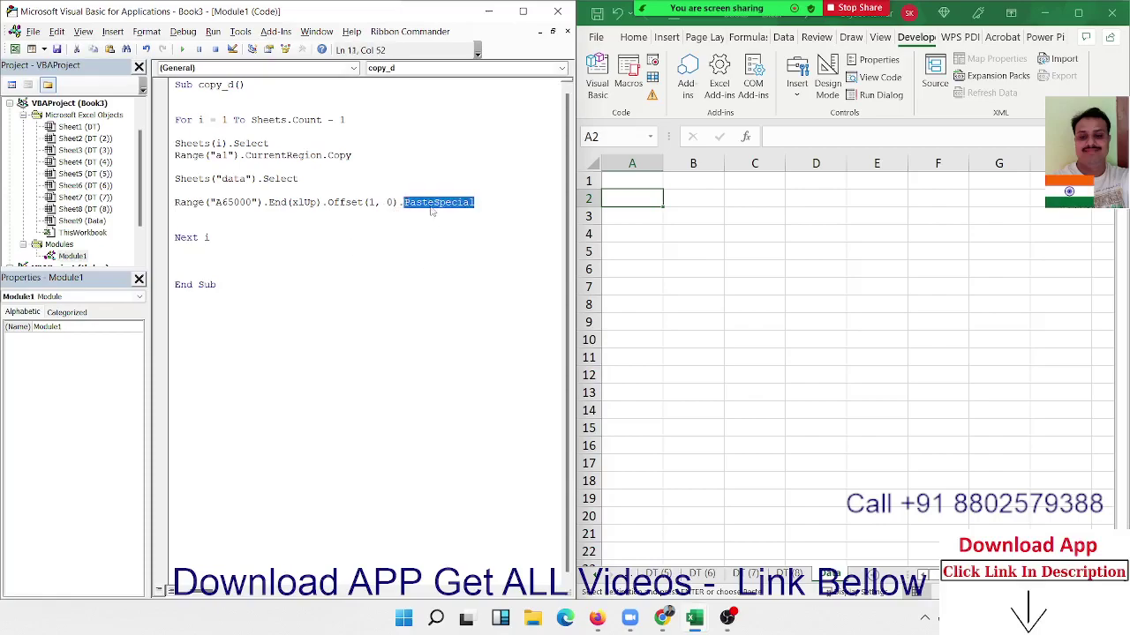
{"action": "left_click", "coordinate": [229, 219]}
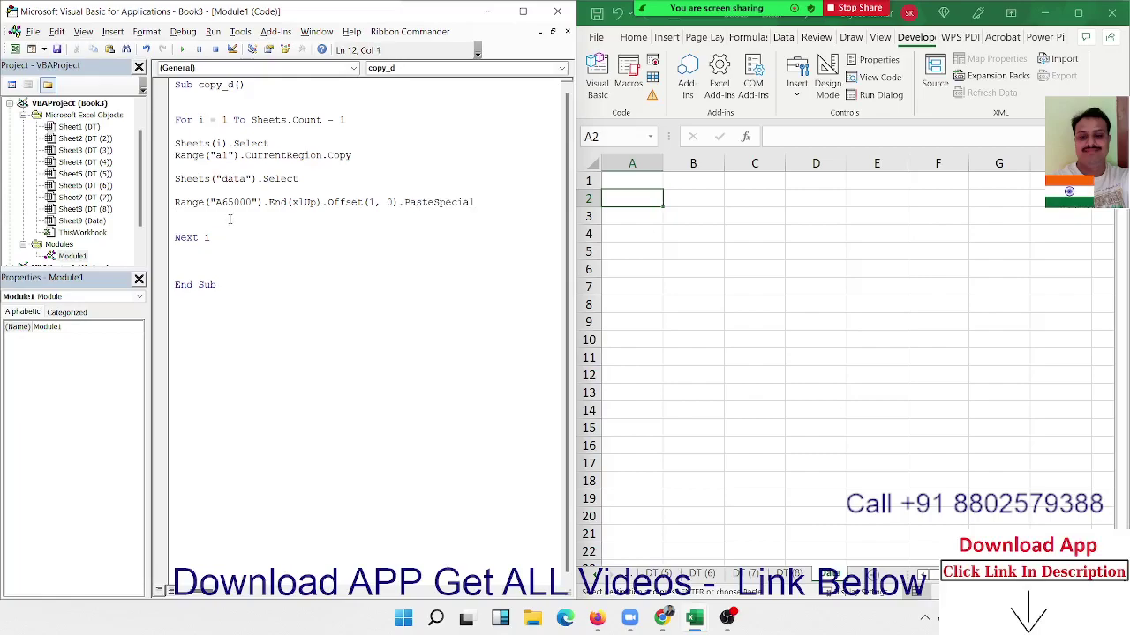
{"action": "left_click", "coordinate": [403, 203]}
{"action": "double_click", "coordinate": [196, 203]}
{"action": "double_click", "coordinate": [441, 202]}
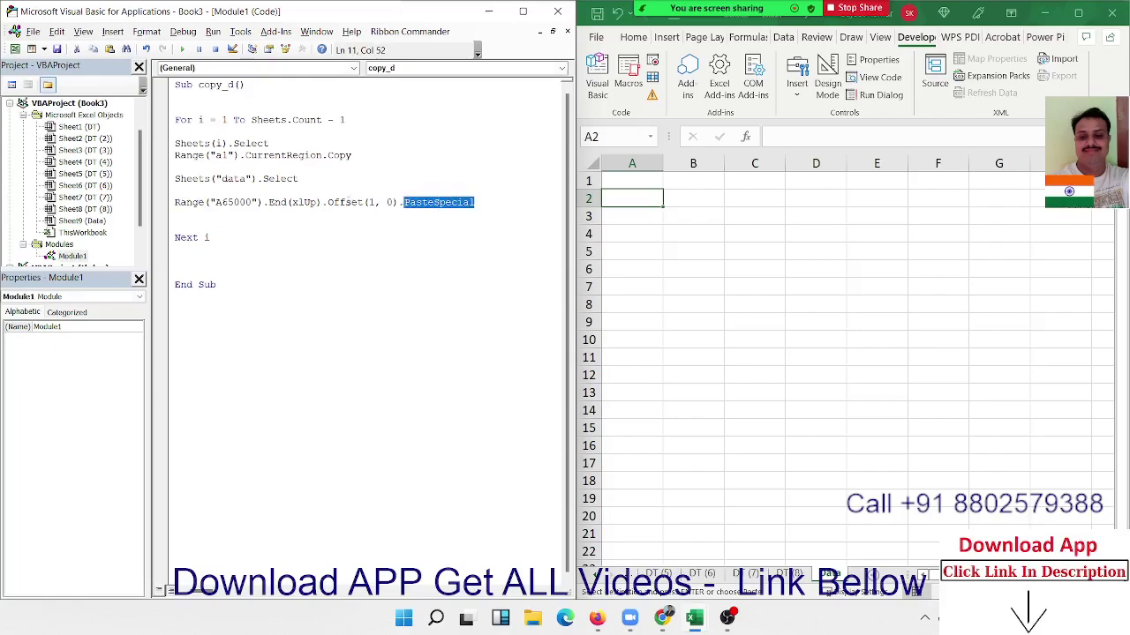
{"action": "left_click", "coordinate": [230, 188]}
Delete the blank lines around the data-sheet select and above Next i
{"action": "key", "text": "Delete"}
{"action": "key", "text": "Up"}
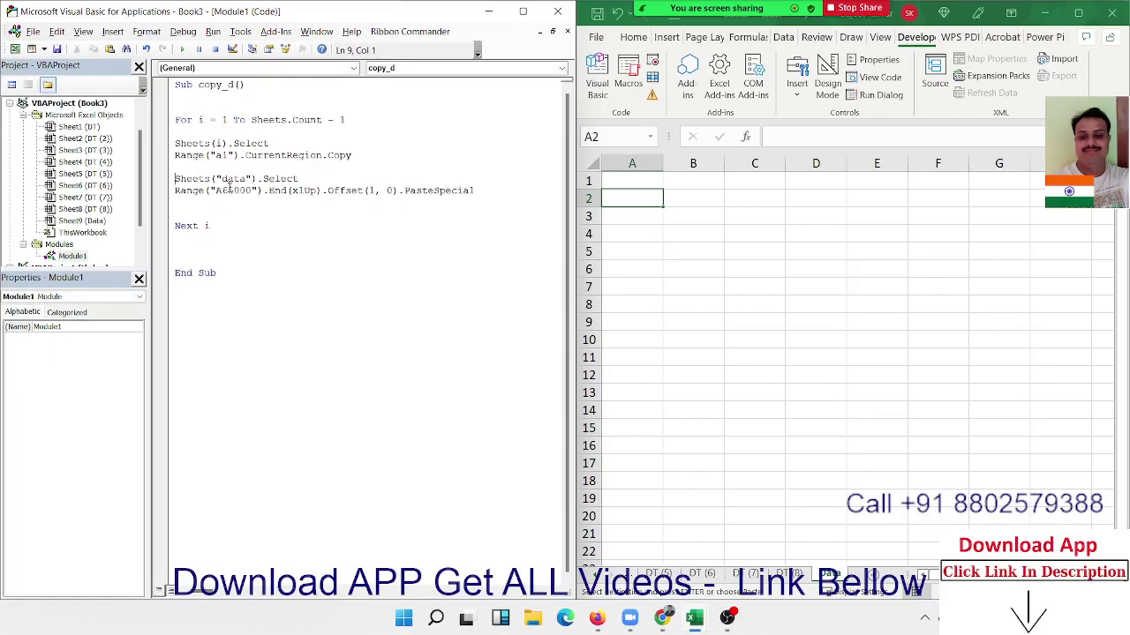
{"action": "key", "text": "Up"}
{"action": "key", "text": "Delete"}
{"action": "key", "text": "Down"}
{"action": "key", "text": "Down"}
{"action": "key", "text": "Delete"}
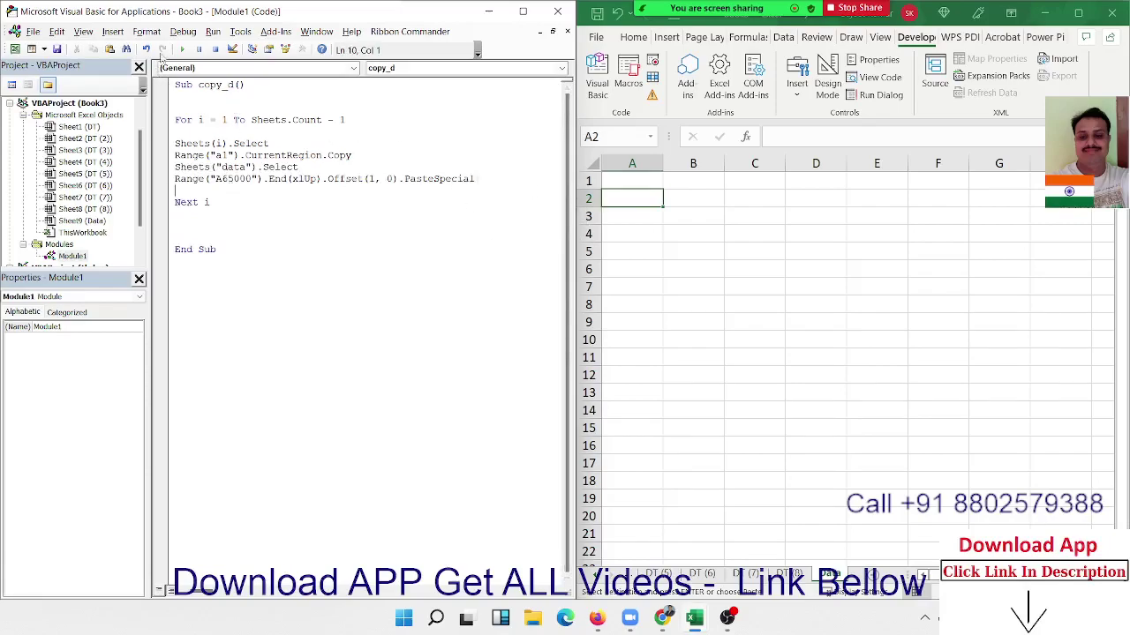
Run the copy_d macro from the Macros list and scroll through the pasted results
{"action": "left_click", "coordinate": [711, 199]}
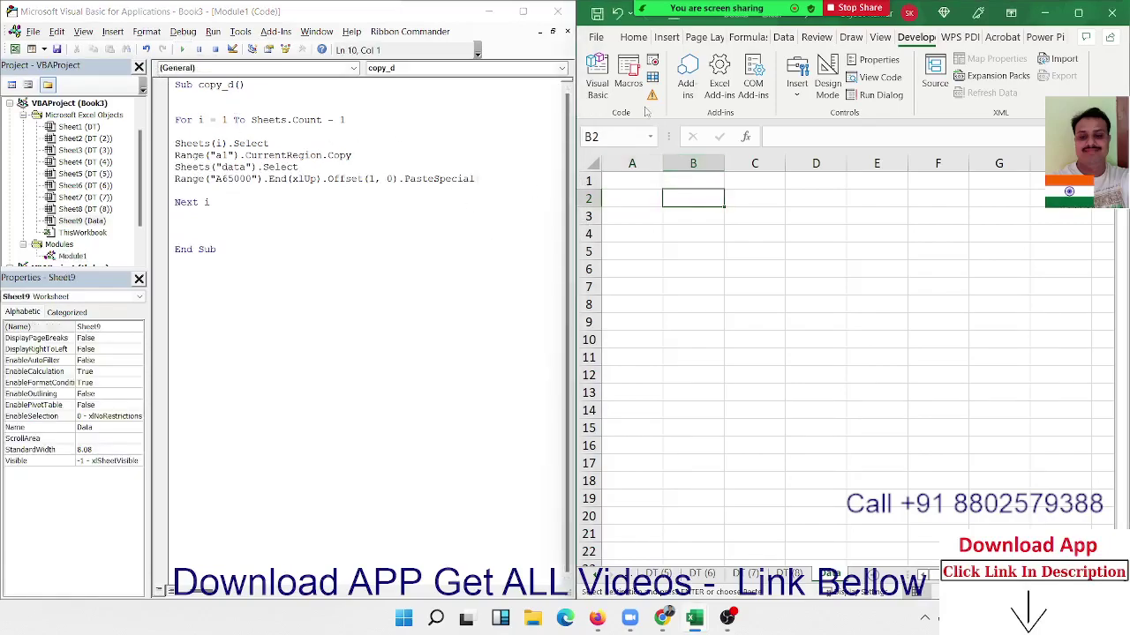
{"action": "left_click", "coordinate": [629, 80]}
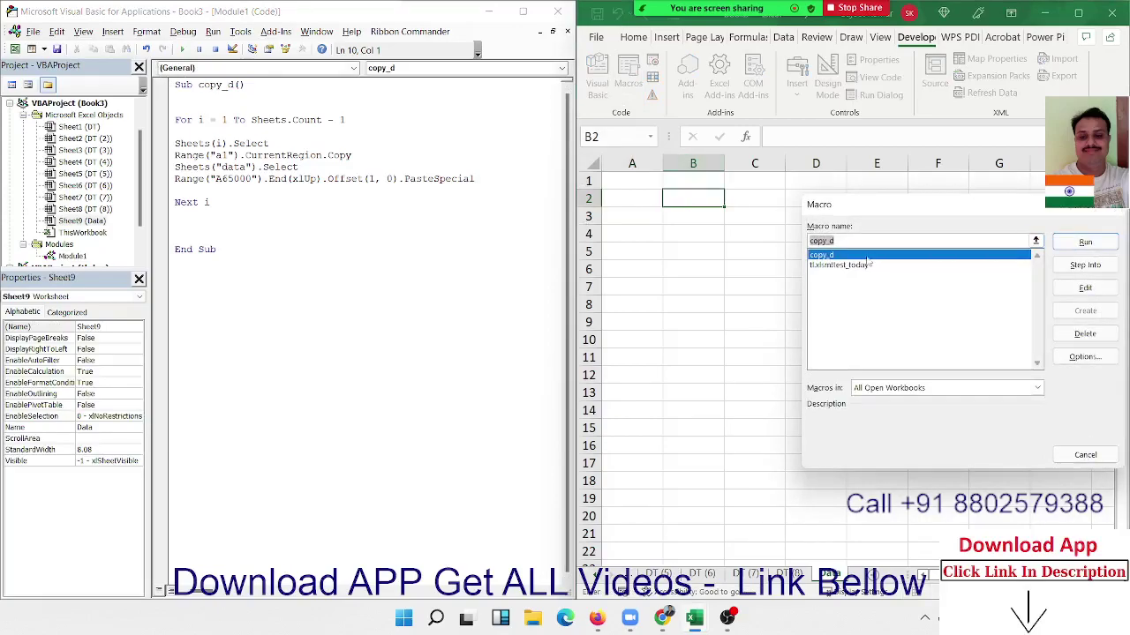
{"action": "left_click_drag", "start_coordinate": [876, 212], "coordinate": [786, 197]}
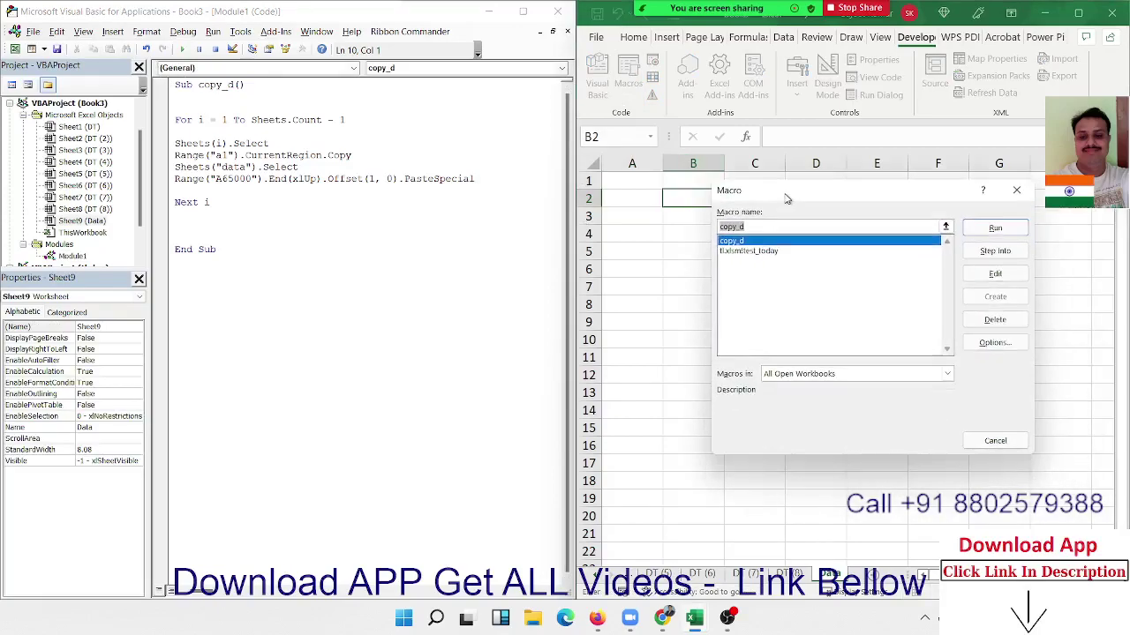
{"action": "left_click", "coordinate": [996, 229]}
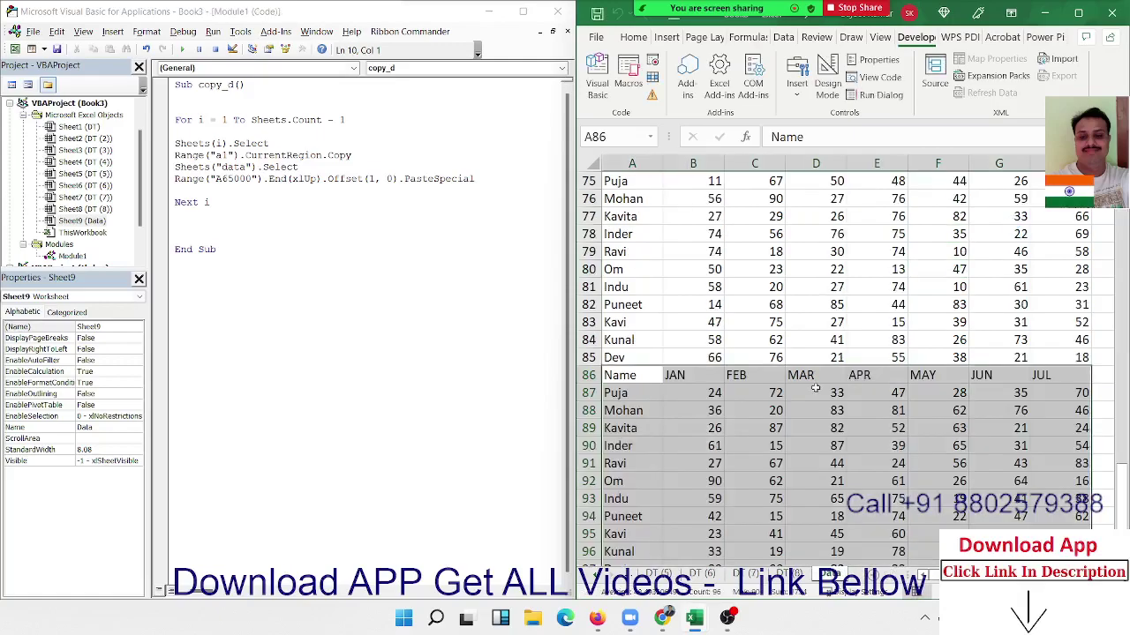
{"action": "scroll", "coordinate": [815, 389], "scroll_direction": "up", "scroll_amount": 3}
{"action": "scroll", "coordinate": [815, 388], "scroll_direction": "up", "scroll_amount": 12}
{"action": "scroll", "coordinate": [816, 388], "scroll_direction": "up", "scroll_amount": 10}
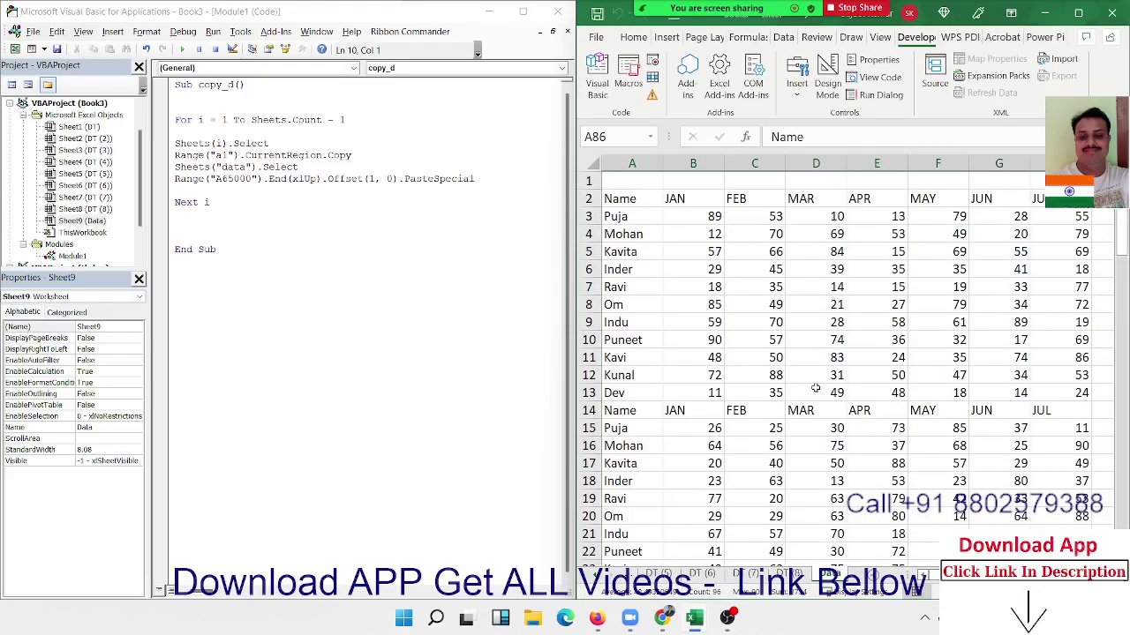
{"action": "scroll", "coordinate": [816, 388], "scroll_direction": "down", "scroll_amount": 10}
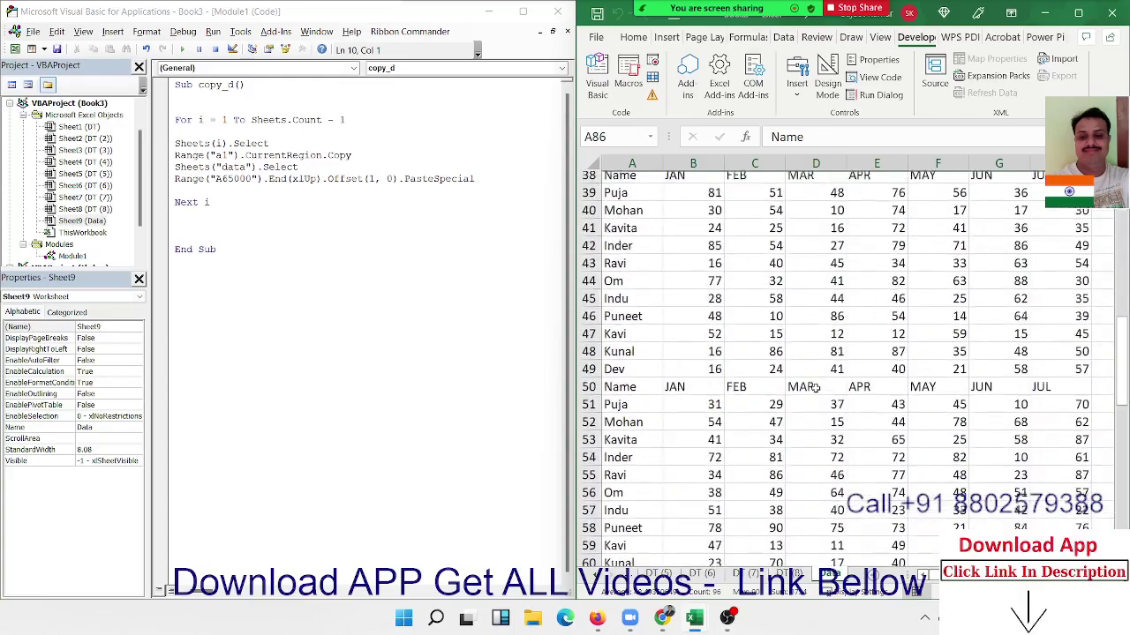
{"action": "scroll", "coordinate": [816, 388], "scroll_direction": "down", "scroll_amount": 10}
{"action": "scroll", "coordinate": [815, 389], "scroll_direction": "up", "scroll_amount": 3}
{"action": "scroll", "coordinate": [816, 388], "scroll_direction": "up", "scroll_amount": 10}
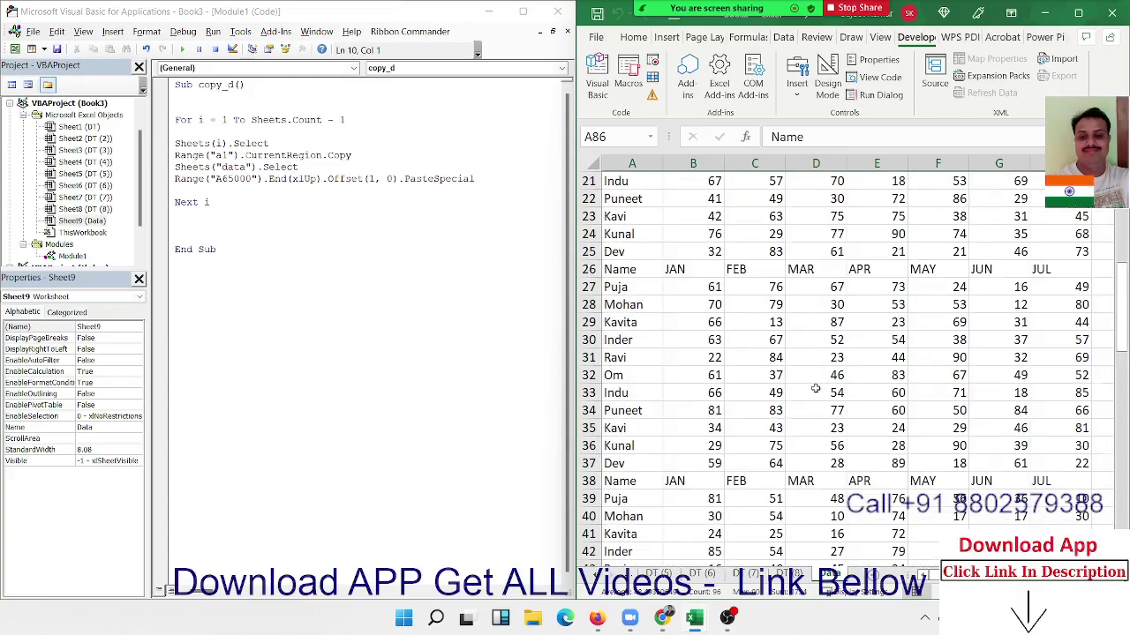
{"action": "scroll", "coordinate": [815, 388], "scroll_direction": "up", "scroll_amount": 3}
{"action": "scroll", "coordinate": [815, 388], "scroll_direction": "up", "scroll_amount": 3}
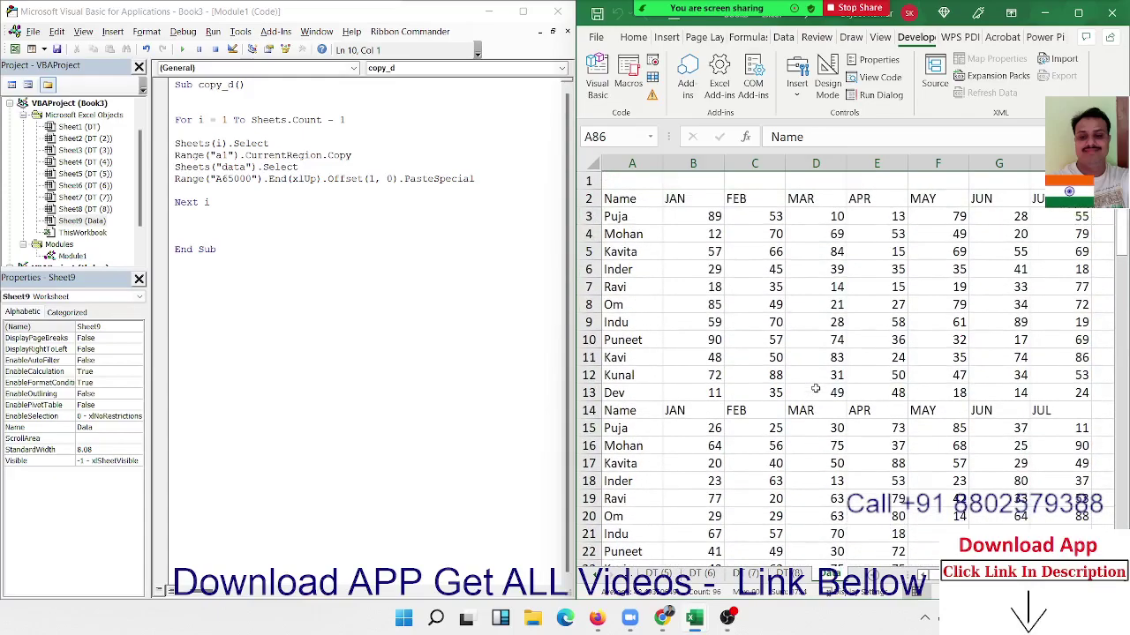
Copy the Name, JAN–JUL headers from row 2 into row 1
{"action": "left_click", "coordinate": [625, 198]}
{"action": "key", "text": "ctrl+shift+Right"}
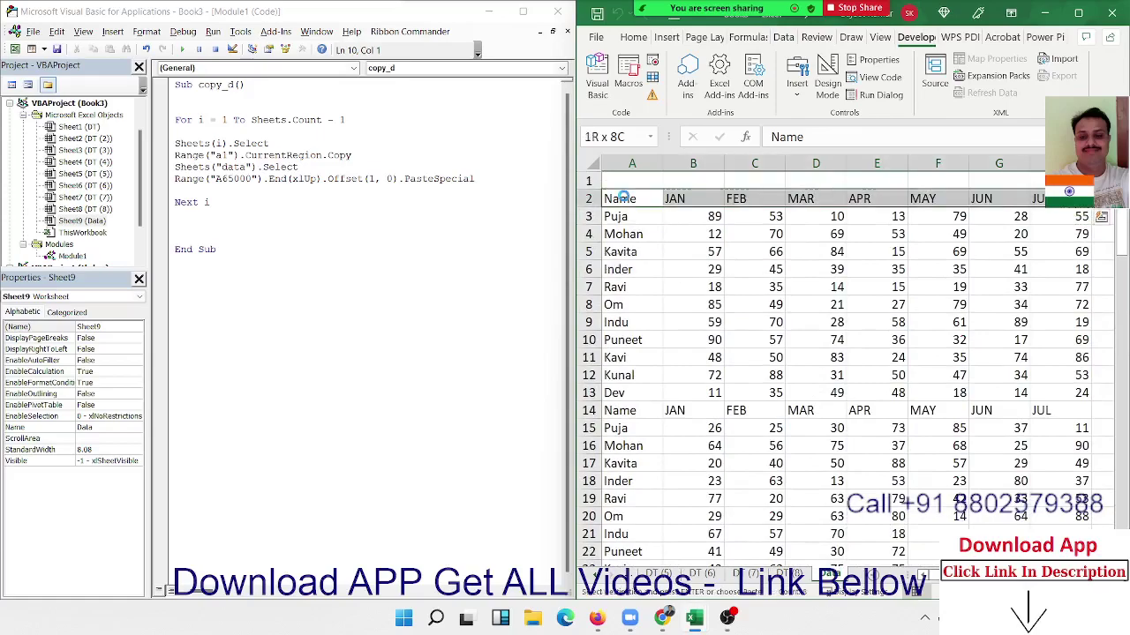
{"action": "key", "text": "ctrl+c"}
{"action": "key", "text": "Up"}
{"action": "key", "text": "ctrl+v"}
Delete all pasted data below the header row
{"action": "key", "text": "Down"}
{"action": "key", "text": "ctrl+shift+Right"}
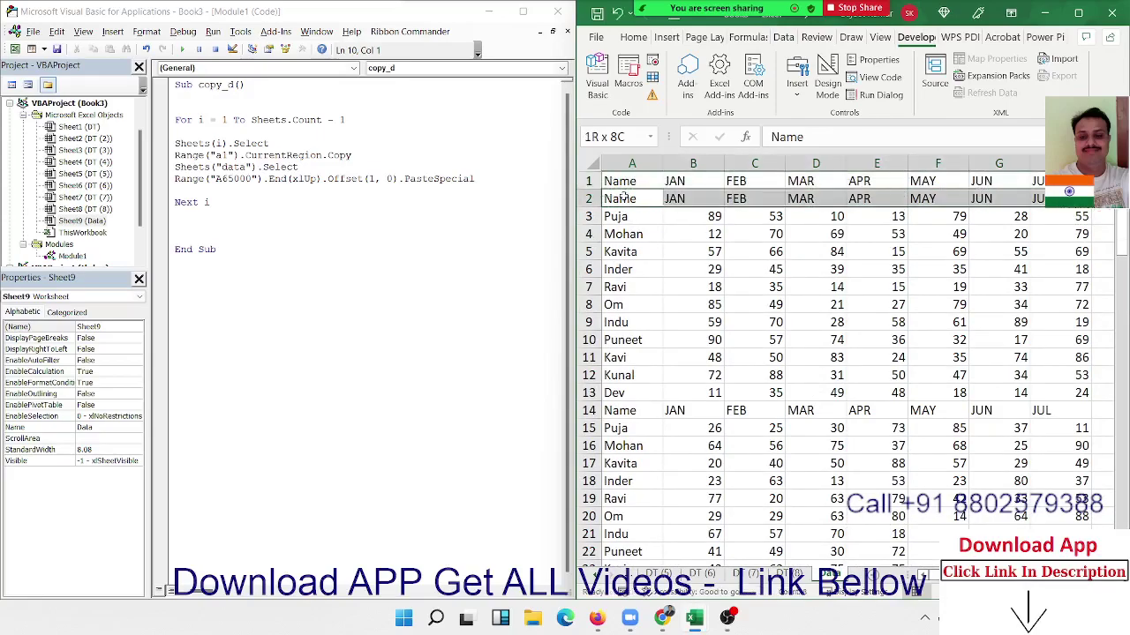
{"action": "key", "text": "ctrl+shift+Down"}
{"action": "key", "text": "Delete"}
{"action": "key", "text": "ctrl+Home"}
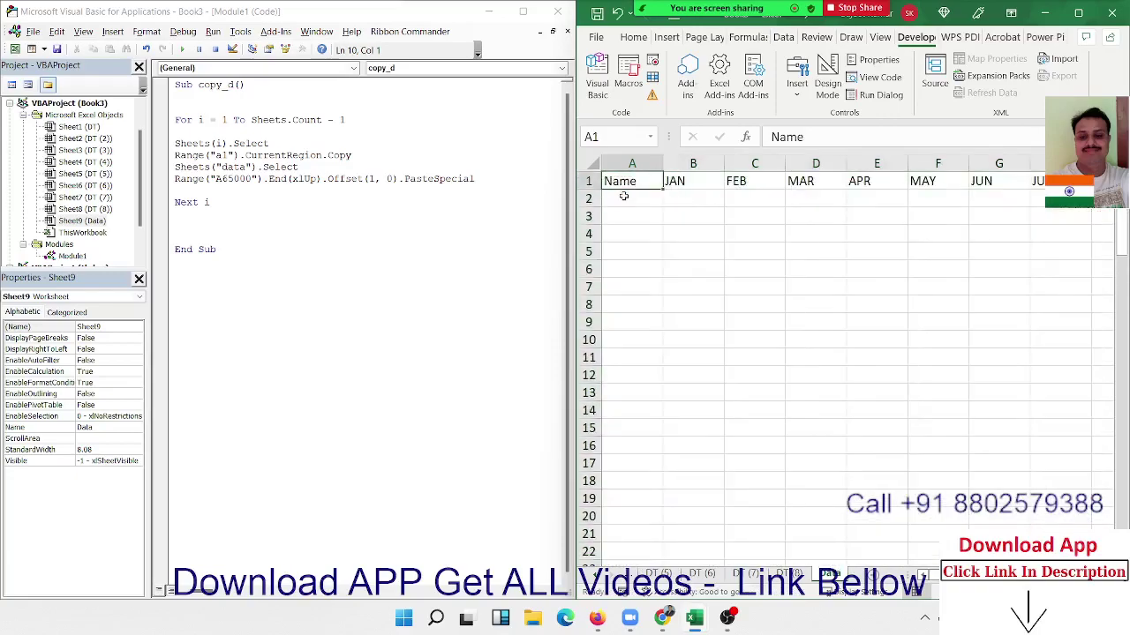
{"action": "key", "text": "Down"}
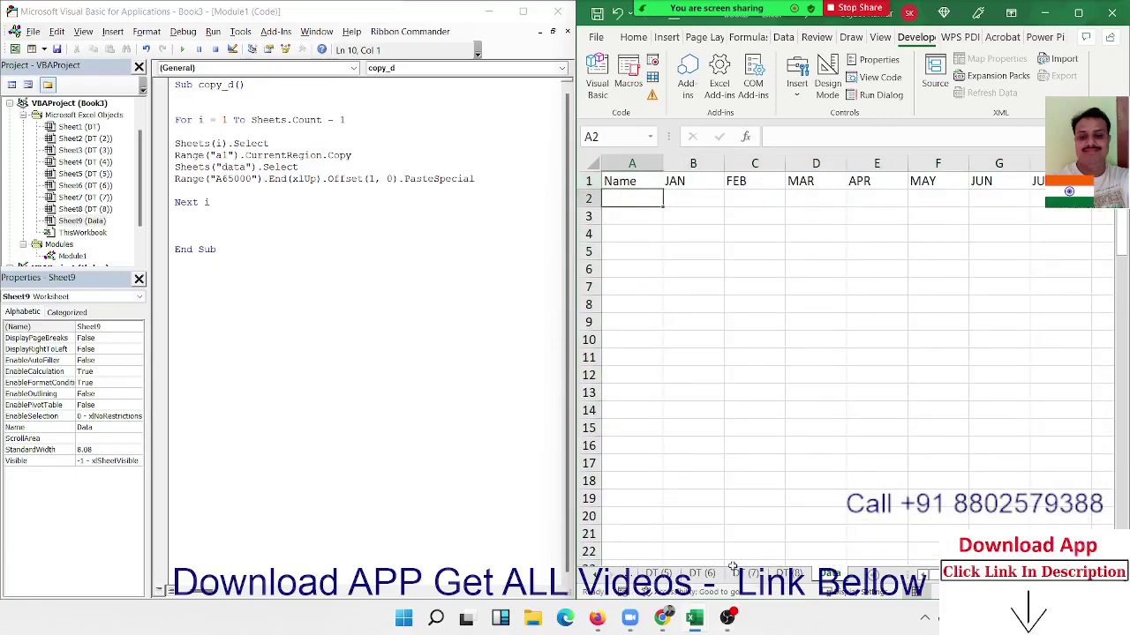
{"action": "left_click", "coordinate": [746, 574]}
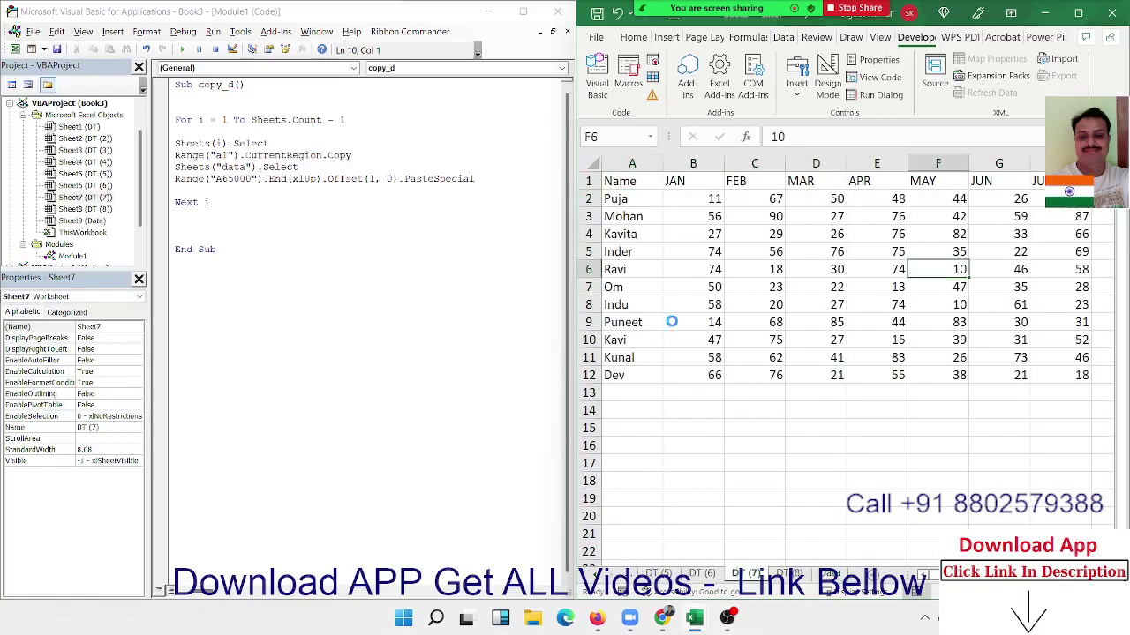
{"action": "key", "text": "ctrl+a"}
{"action": "key", "text": "ctrl+c"}
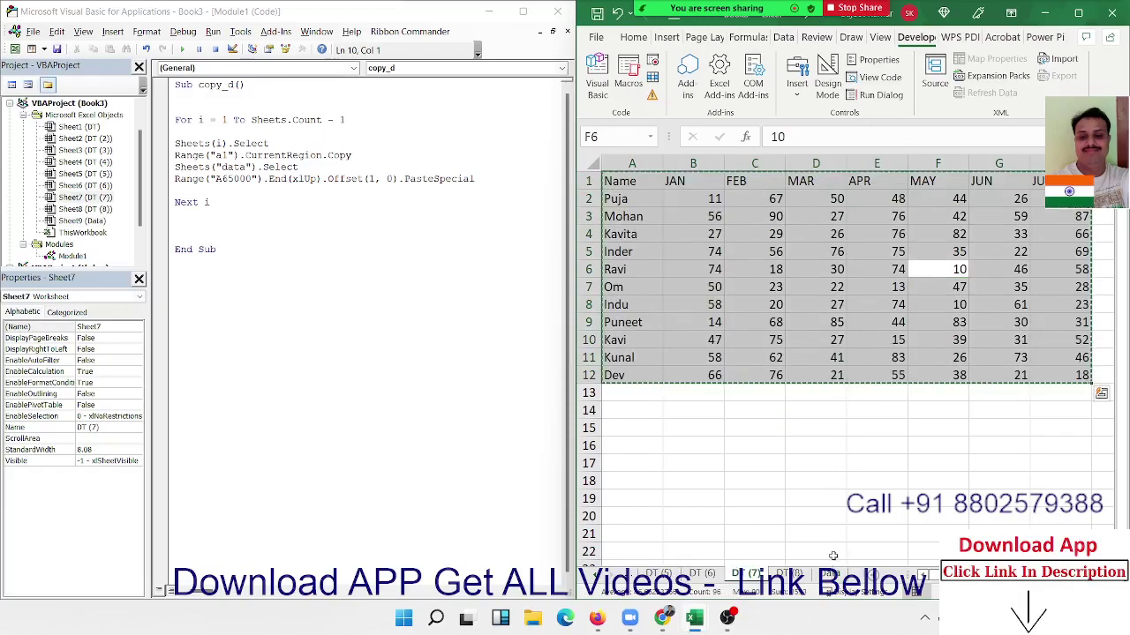
{"action": "key", "text": "ctrl+Page_Down"}
{"action": "key", "text": "ctrl+Page_Down"}
{"action": "key", "text": "ctrl+v"}
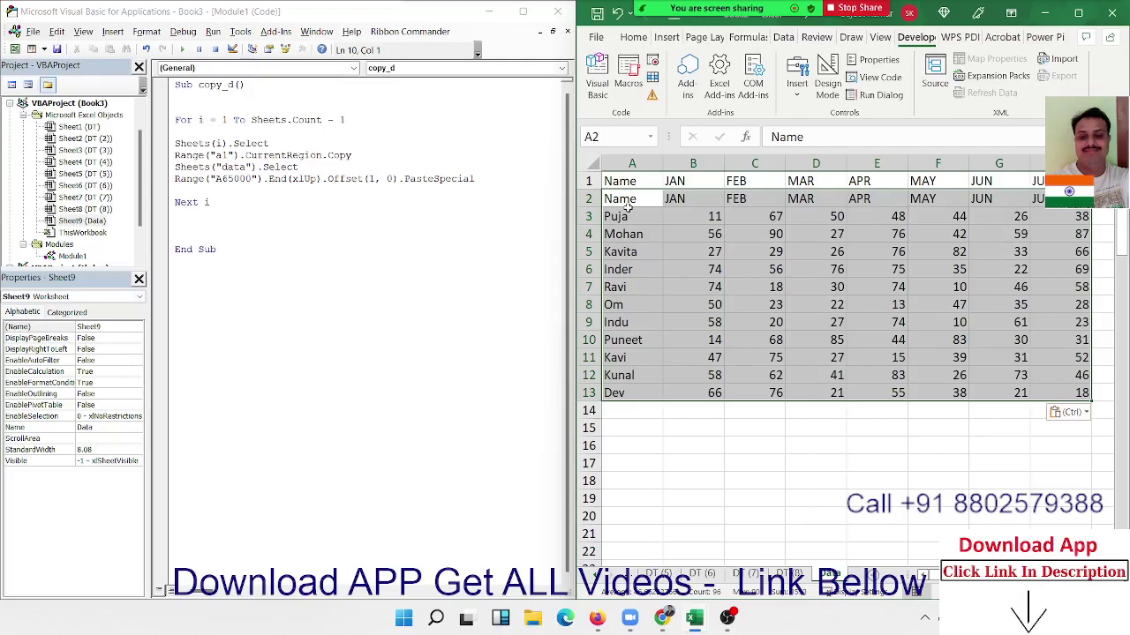
{"action": "key", "text": "Delete"}
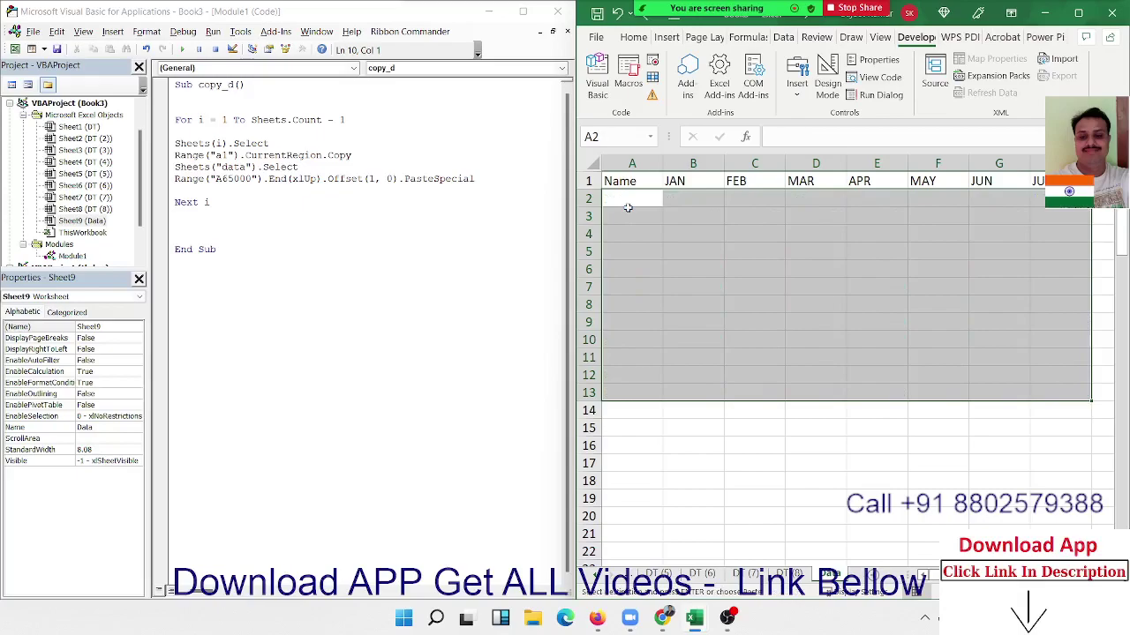
Add ActiveCell.EntireRow.Delete on a new line just above Next i
{"action": "left_click", "coordinate": [292, 203]}
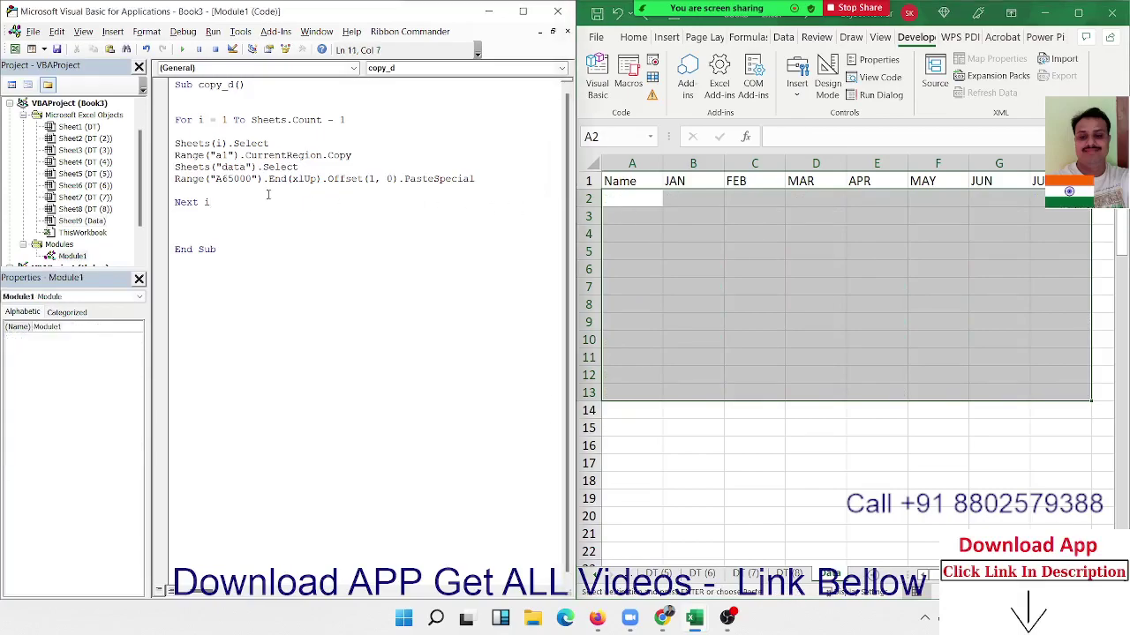
{"action": "key", "text": "Return"}
{"action": "key", "text": "Up"}
{"action": "type", "text": "a"}
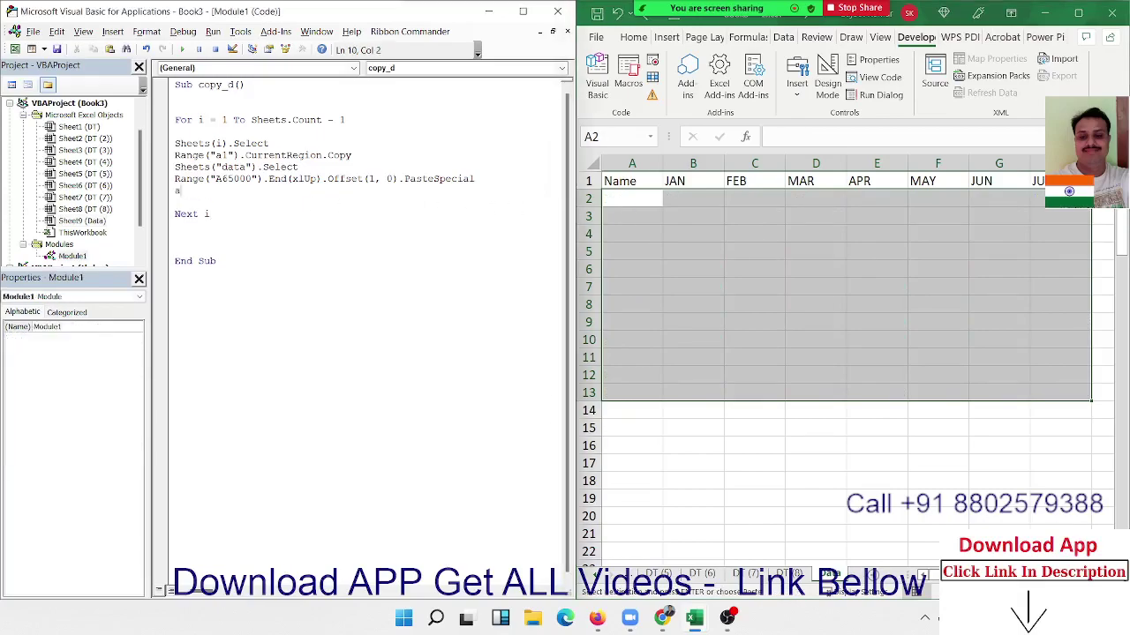
{"action": "type", "text": "ctiveshe"}
{"action": "type", "text": "et"}
{"action": "key", "text": "BackSpace"}
{"action": "key", "text": "BackSpace"}
{"action": "key", "text": "BackSpace"}
{"action": "key", "text": "BackSpace"}
{"action": "key", "text": "BackSpace"}
{"action": "key", "text": "BackSpace"}
{"action": "type", "text": "ive"}
{"action": "type", "text": "cell."}
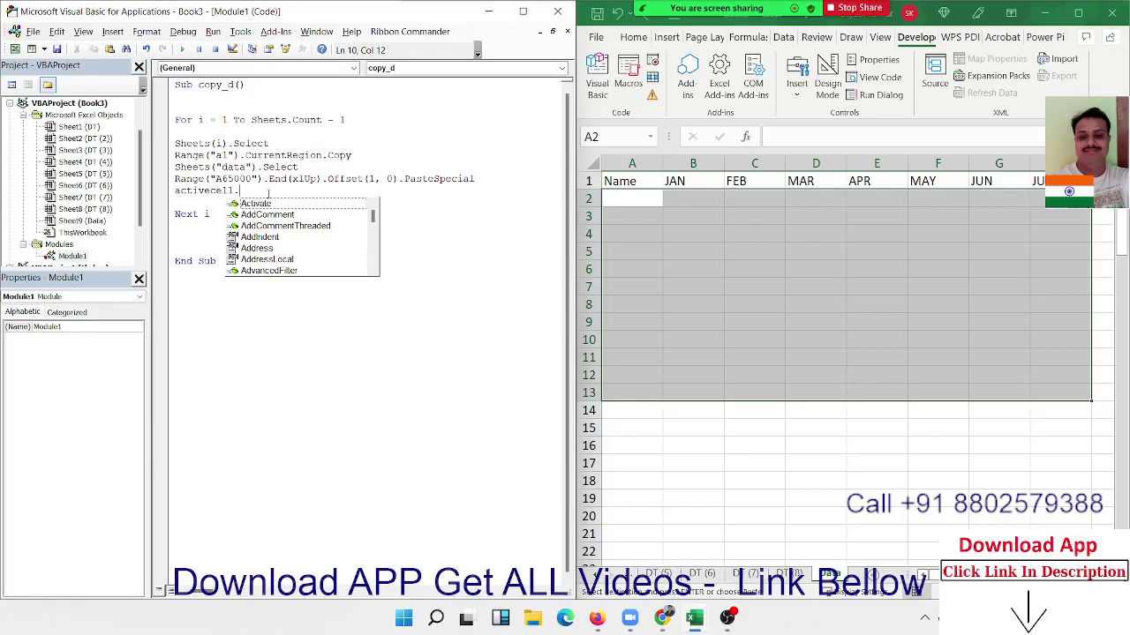
{"action": "type", "text": "en"}
{"action": "key", "text": "Down"}
{"action": "key", "text": "Down"}
{"action": "key", "text": "Tab"}
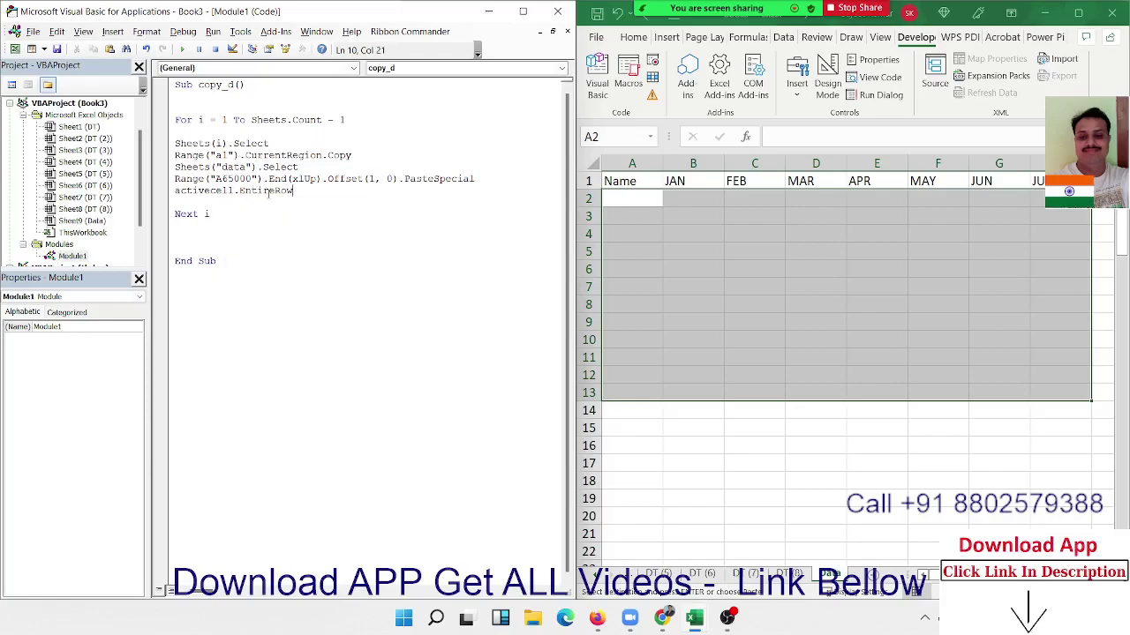
{"action": "type", "text": ".de"}
{"action": "key", "text": "Tab"}
{"action": "key", "text": "Down"}
{"action": "left_click", "coordinate": [221, 155]}
{"action": "left_click", "coordinate": [629, 83]}
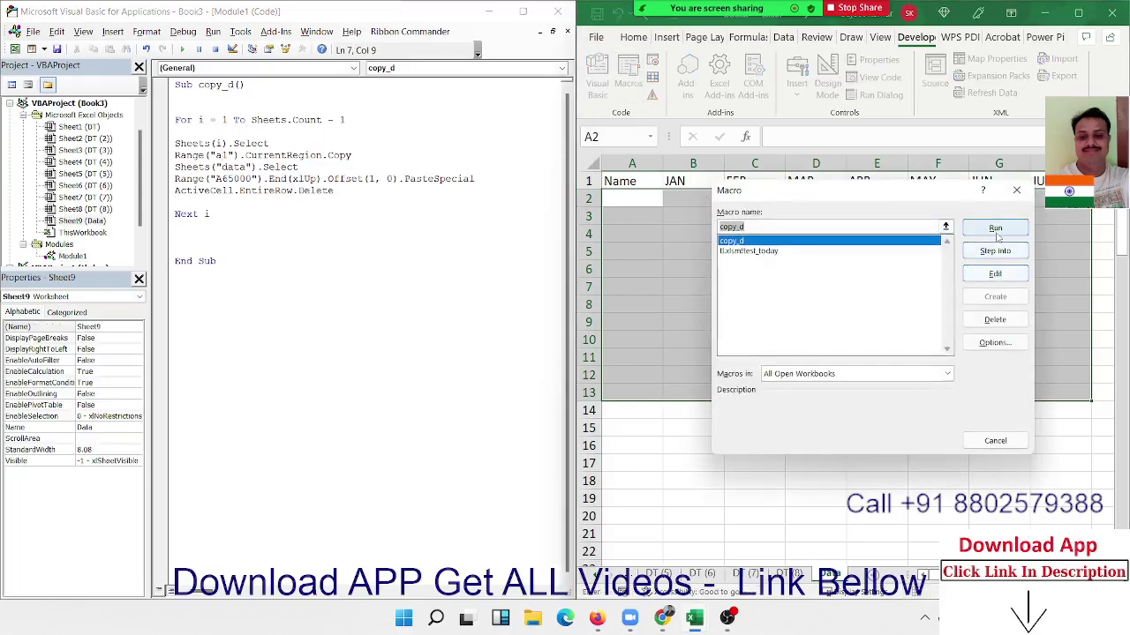
{"action": "left_click", "coordinate": [995, 229]}
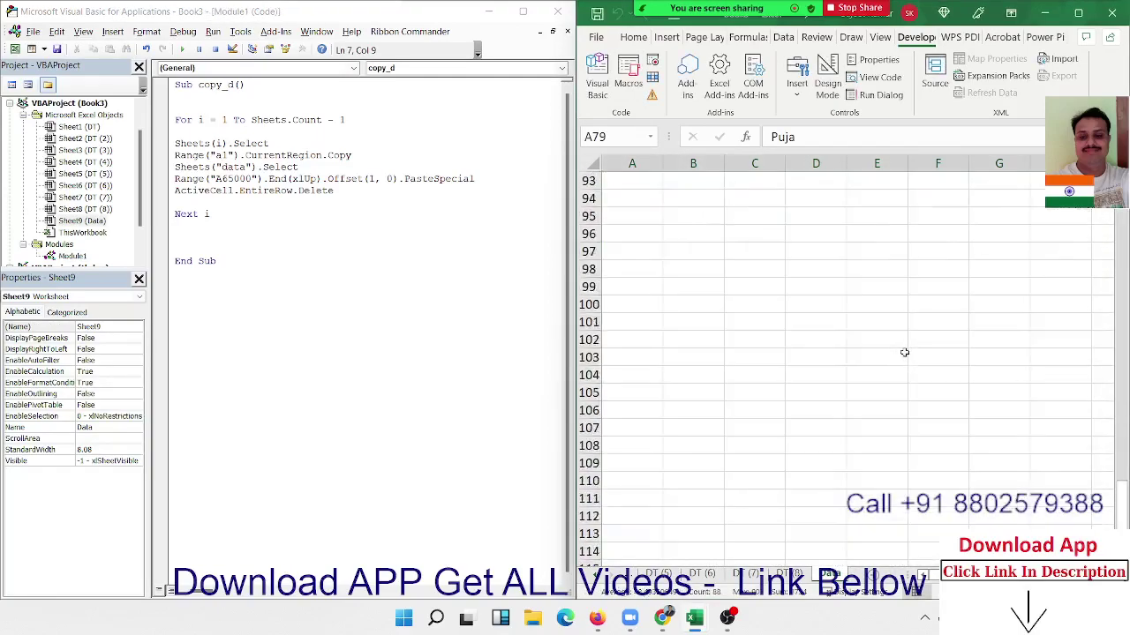
{"action": "scroll", "coordinate": [905, 353], "scroll_direction": "up", "scroll_amount": 5}
{"action": "scroll", "coordinate": [905, 353], "scroll_direction": "up", "scroll_amount": 13}
{"action": "scroll", "coordinate": [905, 353], "scroll_direction": "up", "scroll_amount": 12}
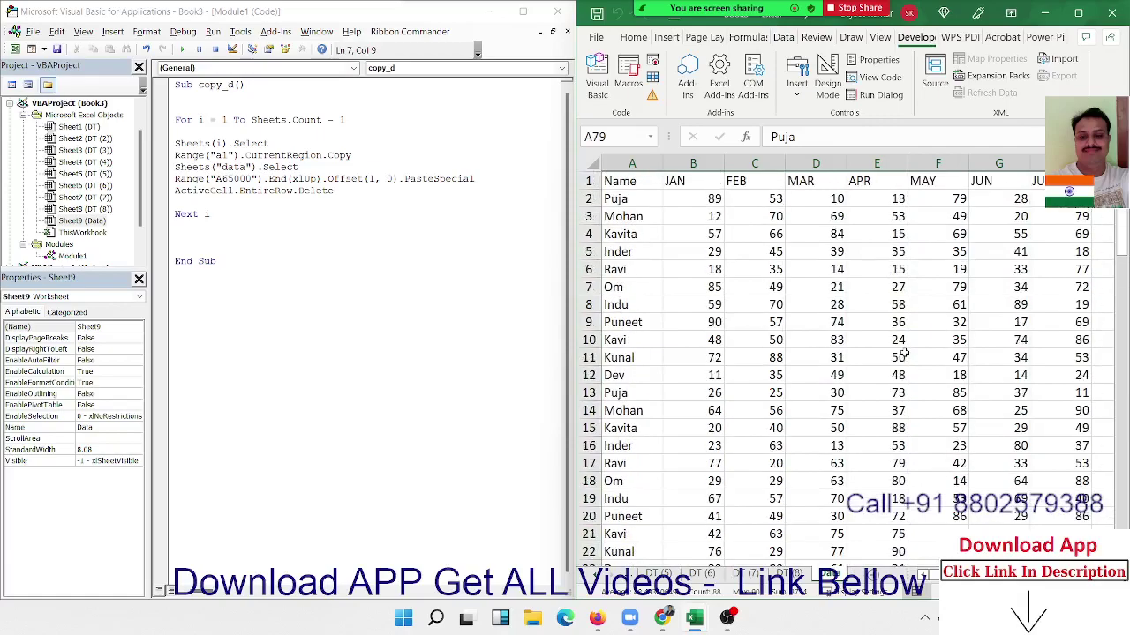
{"action": "left_click", "coordinate": [646, 203]}
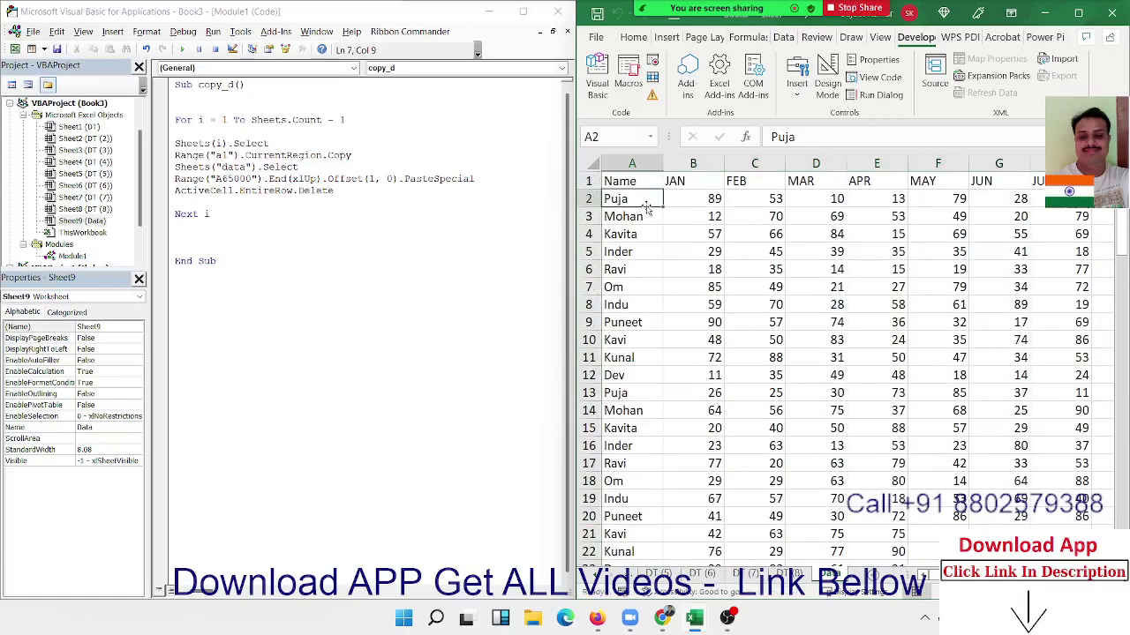
{"action": "key", "text": "ctrl+shift+Right"}
{"action": "key", "text": "ctrl+shift+Down"}
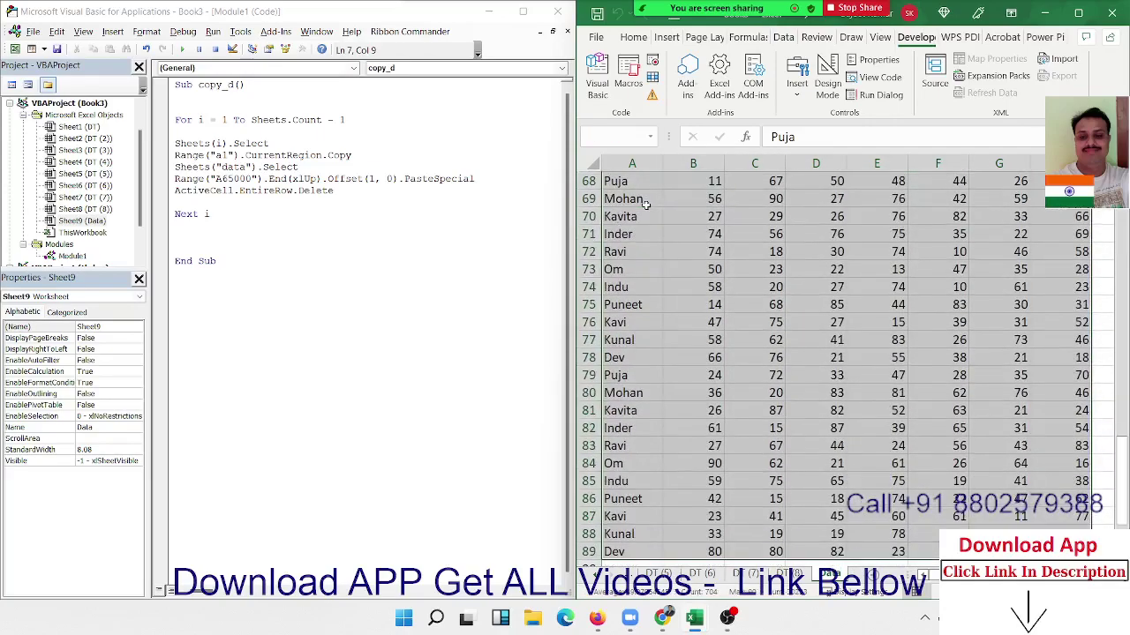
{"action": "key", "text": "Delete"}
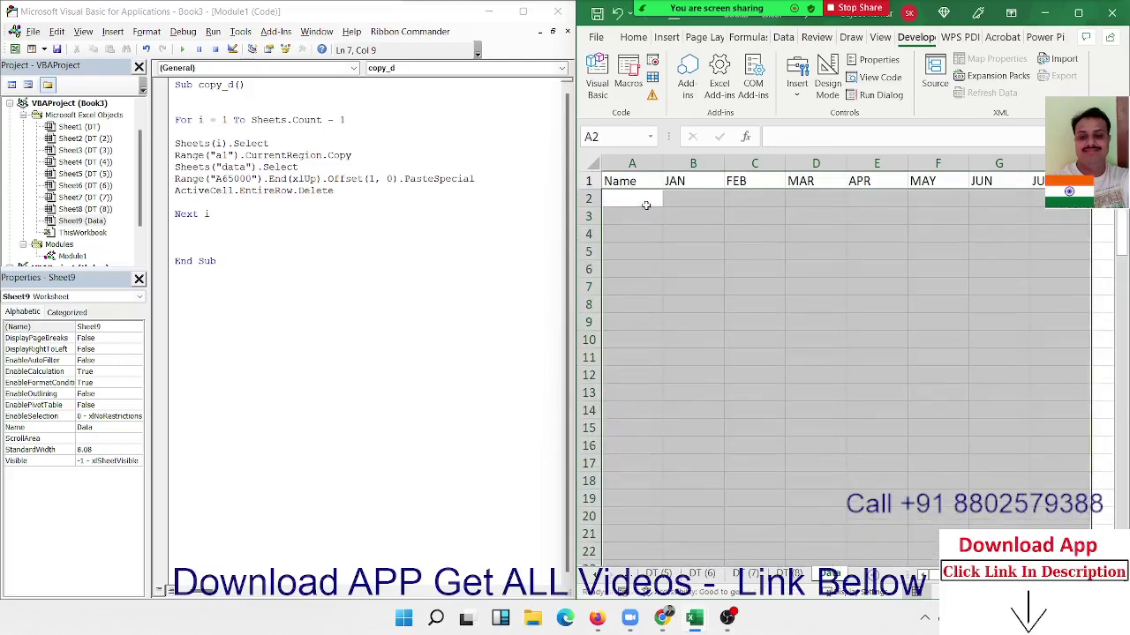
{"action": "key", "text": "ctrl+Home"}
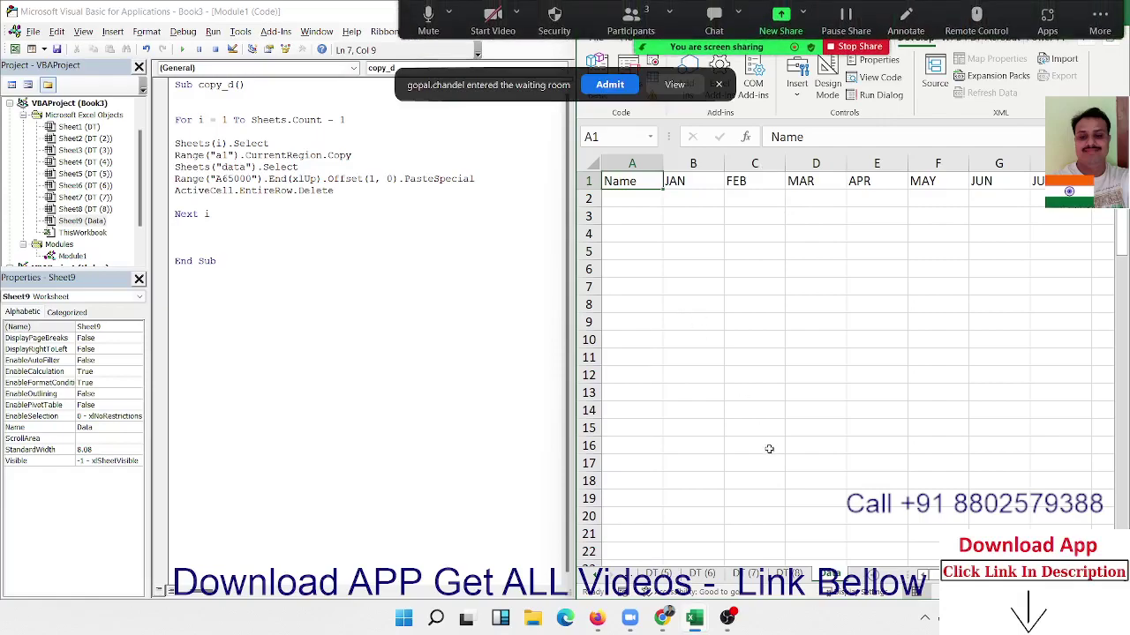
Move the Data sheet to the end of the workbook, after DT (8)
{"action": "left_click", "coordinate": [610, 84]}
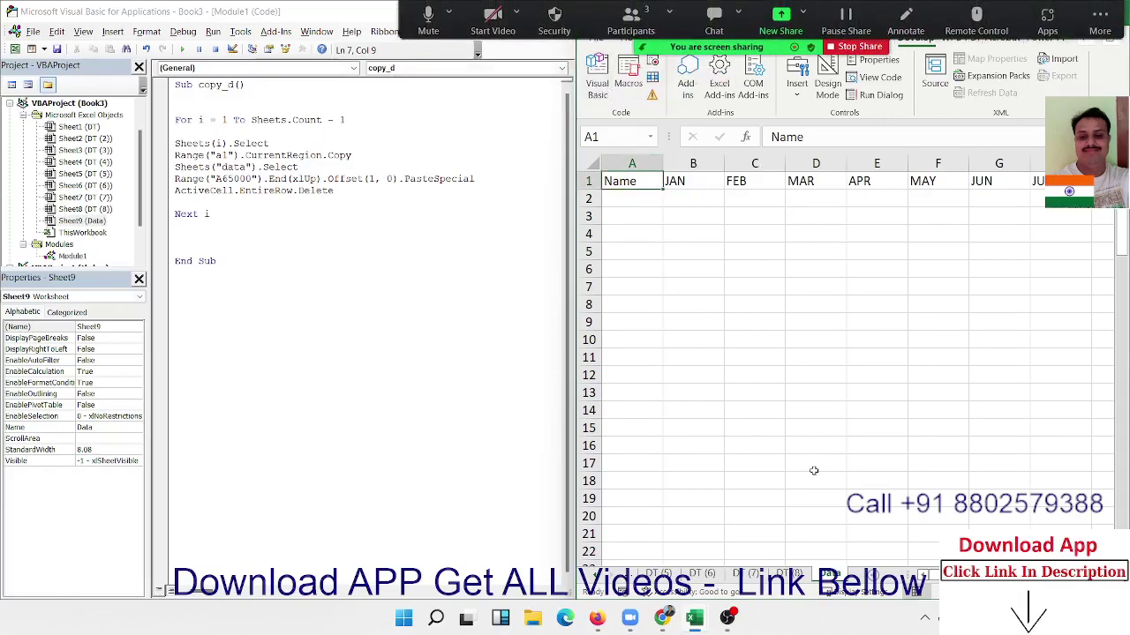
{"action": "left_click_drag", "start_coordinate": [839, 575], "coordinate": [706, 576]}
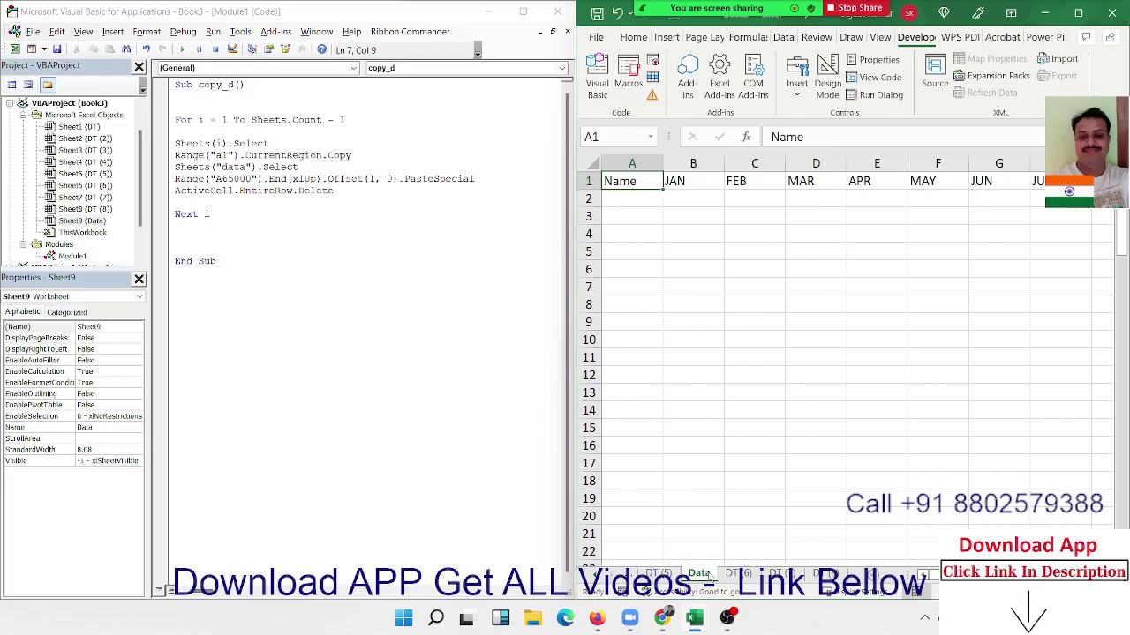
{"action": "left_click_drag", "start_coordinate": [216, 214], "coordinate": [175, 119]}
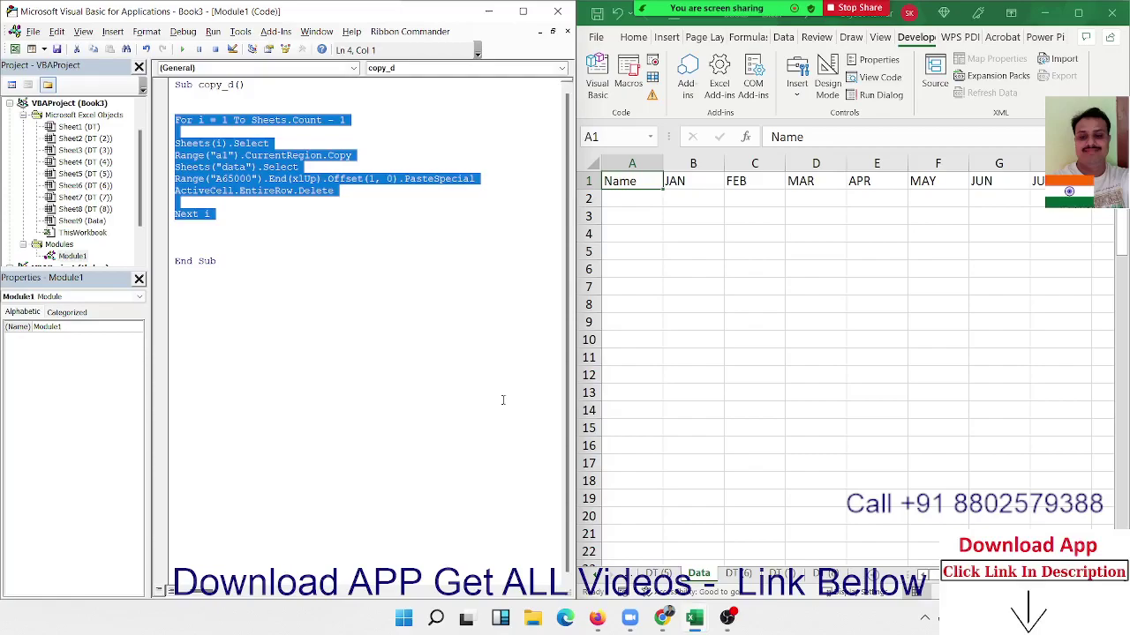
{"action": "key", "text": "Right"}
{"action": "key", "text": "Up"}
{"action": "key", "text": "Up"}
{"action": "key", "text": "Up"}
{"action": "key", "text": "Up"}
{"action": "key", "text": "Up"}
{"action": "key", "text": "Up"}
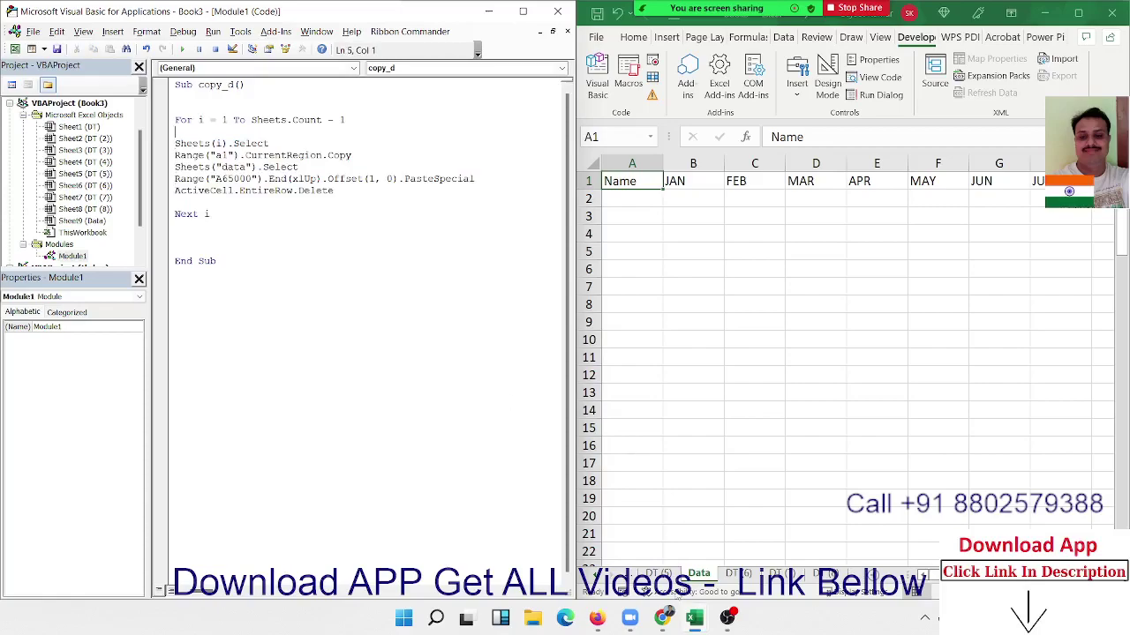
{"action": "left_click", "coordinate": [697, 575]}
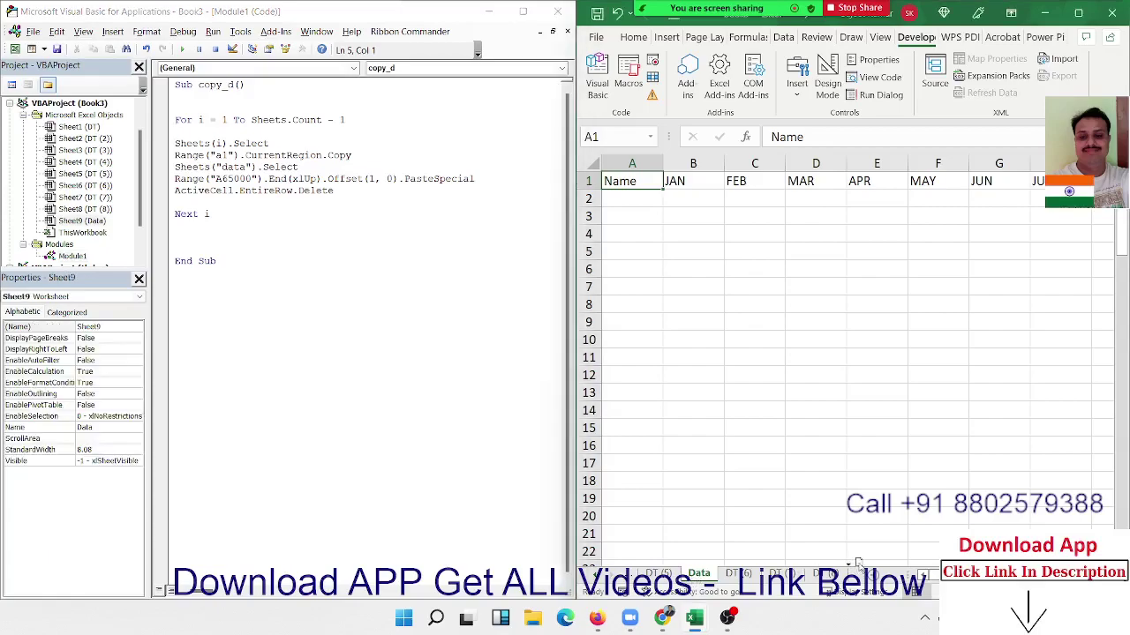
{"action": "left_click_drag", "start_coordinate": [786, 565], "coordinate": [858, 569]}
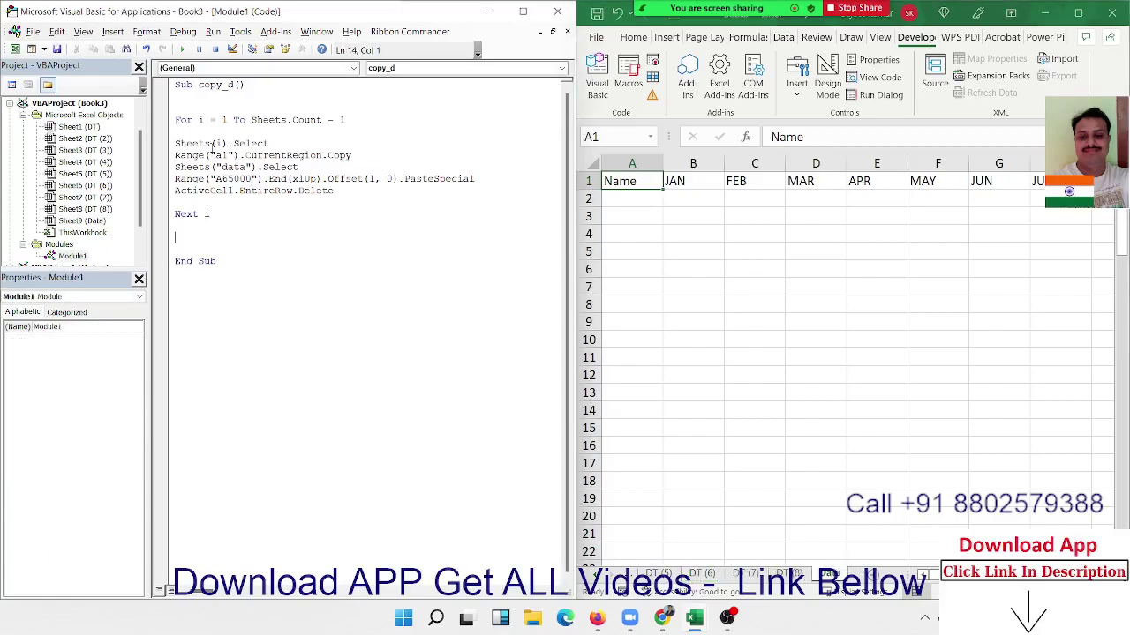
Review the copy_d loop lines, select Data!A2, and bring up the Macro dialog with copy_d
{"action": "left_click", "coordinate": [179, 143]}
{"action": "double_click", "coordinate": [187, 155]}
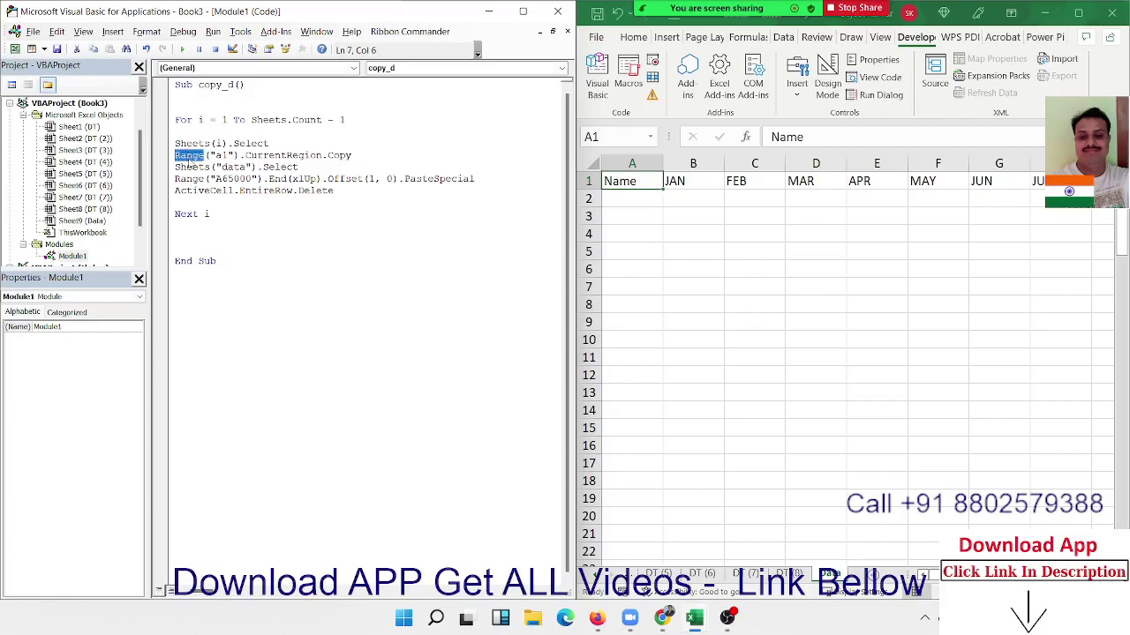
{"action": "double_click", "coordinate": [191, 167]}
{"action": "left_click", "coordinate": [191, 179]}
{"action": "left_click", "coordinate": [626, 198]}
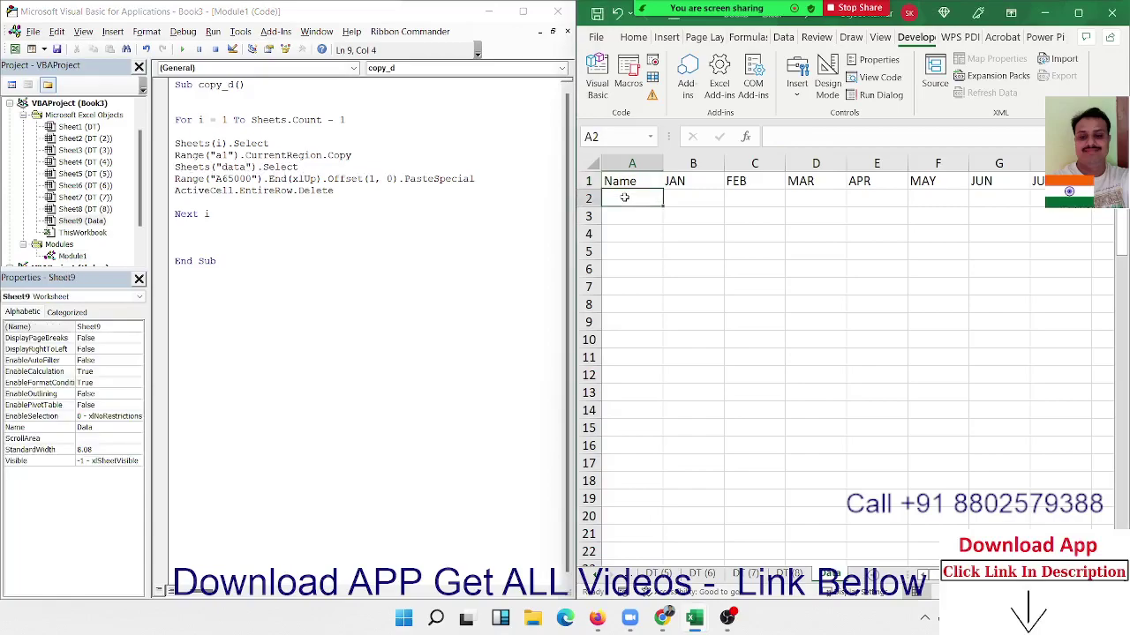
{"action": "double_click", "coordinate": [189, 179]}
{"action": "double_click", "coordinate": [204, 191]}
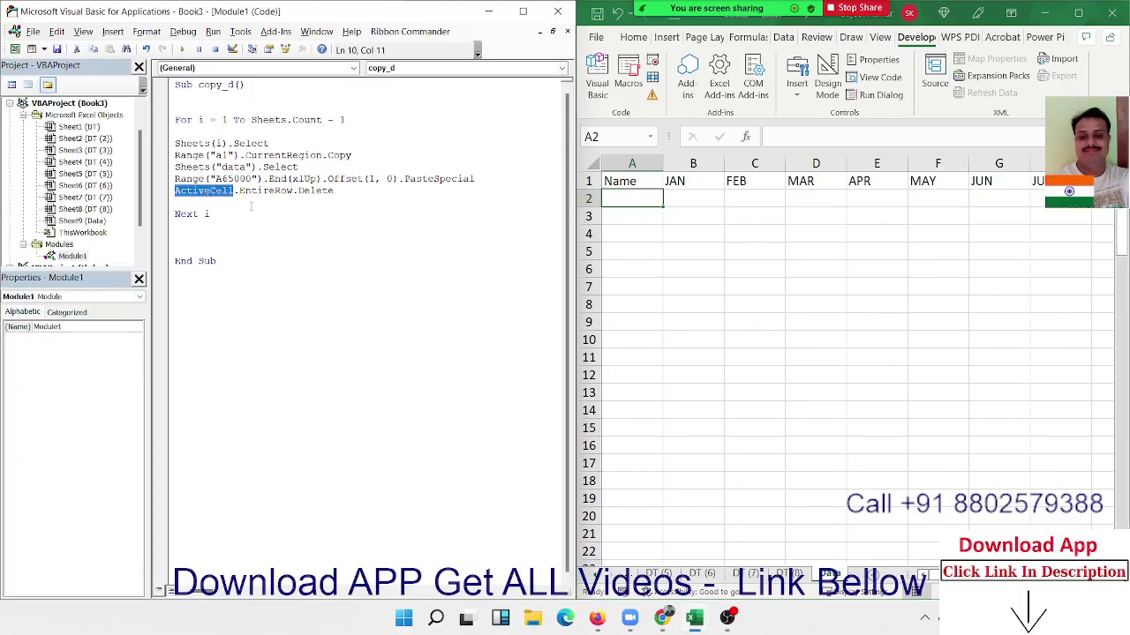
{"action": "left_click", "coordinate": [444, 200]}
{"action": "left_click", "coordinate": [628, 75]}
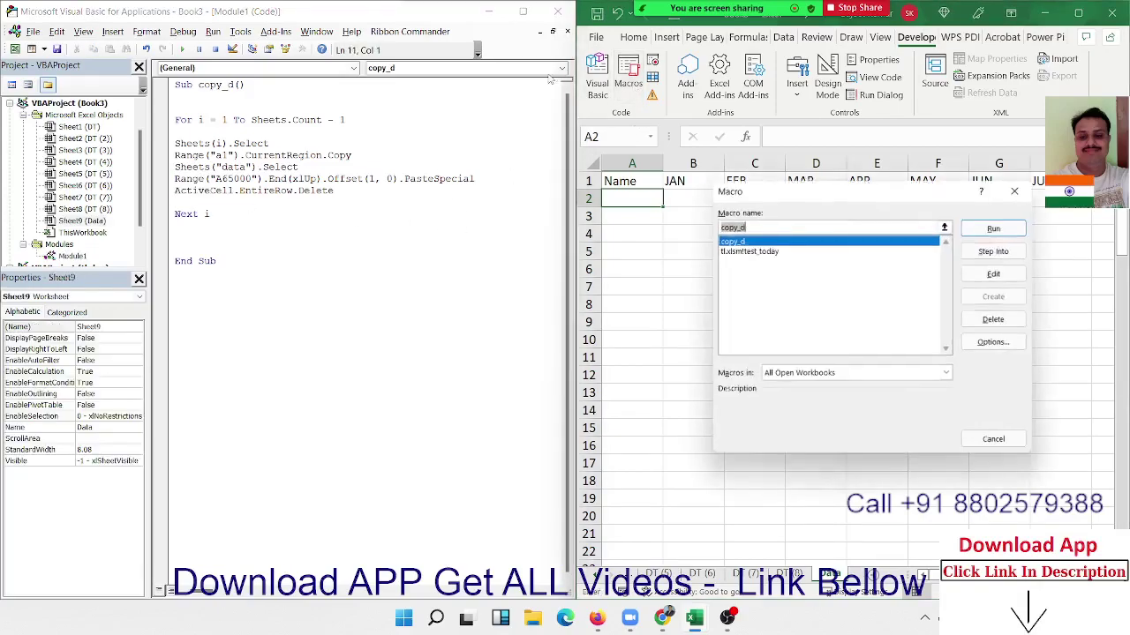
Run copy_d, then copy the whole DT (8) data block
{"action": "left_click", "coordinate": [1012, 232]}
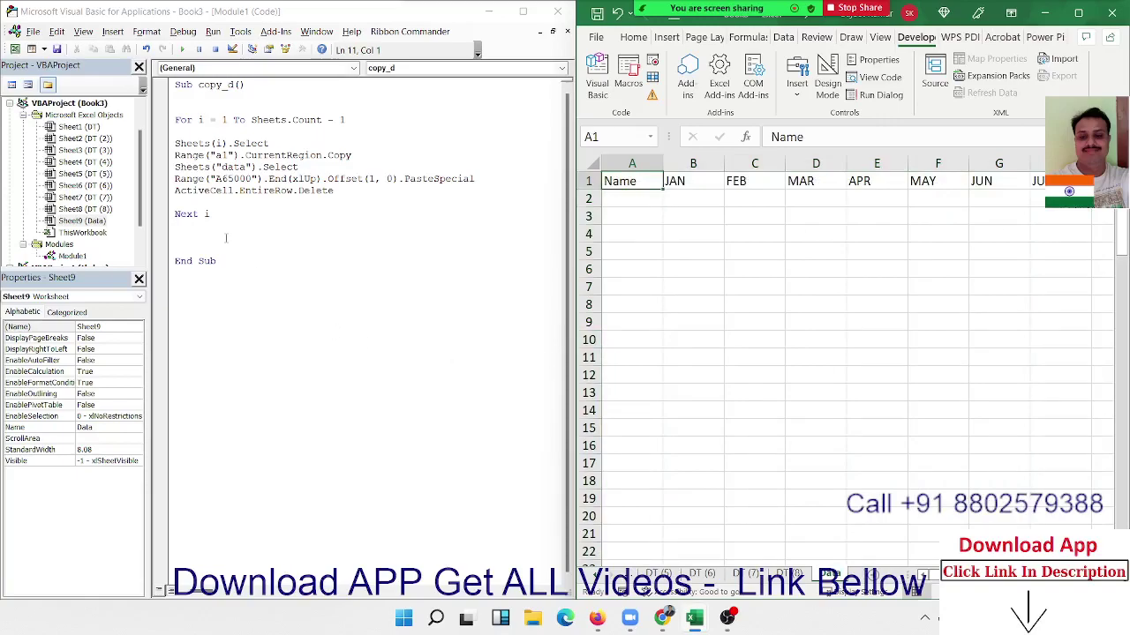
{"action": "double_click", "coordinate": [283, 192]}
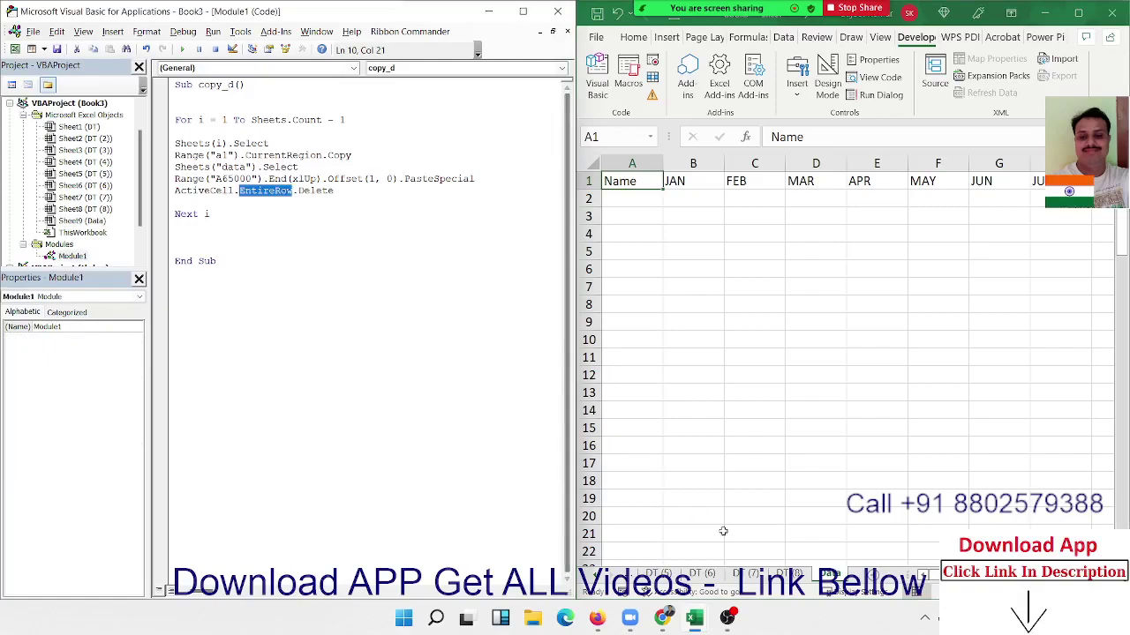
{"action": "left_click", "coordinate": [784, 574]}
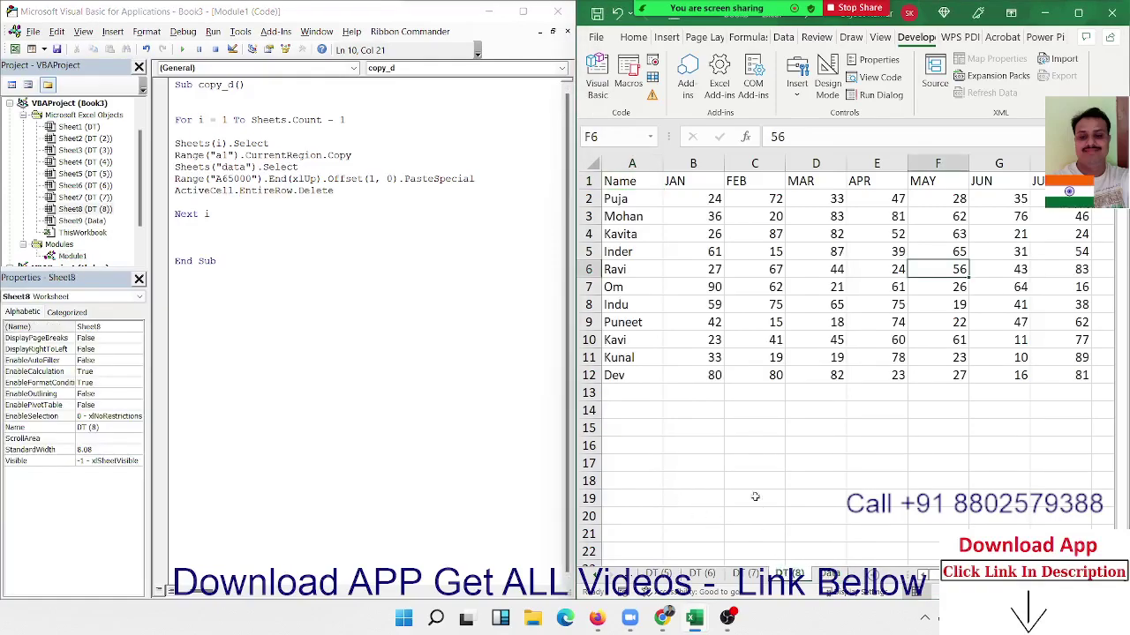
{"action": "left_click", "coordinate": [689, 268]}
{"action": "key", "text": "ctrl+a"}
{"action": "key", "text": "ctrl+c"}
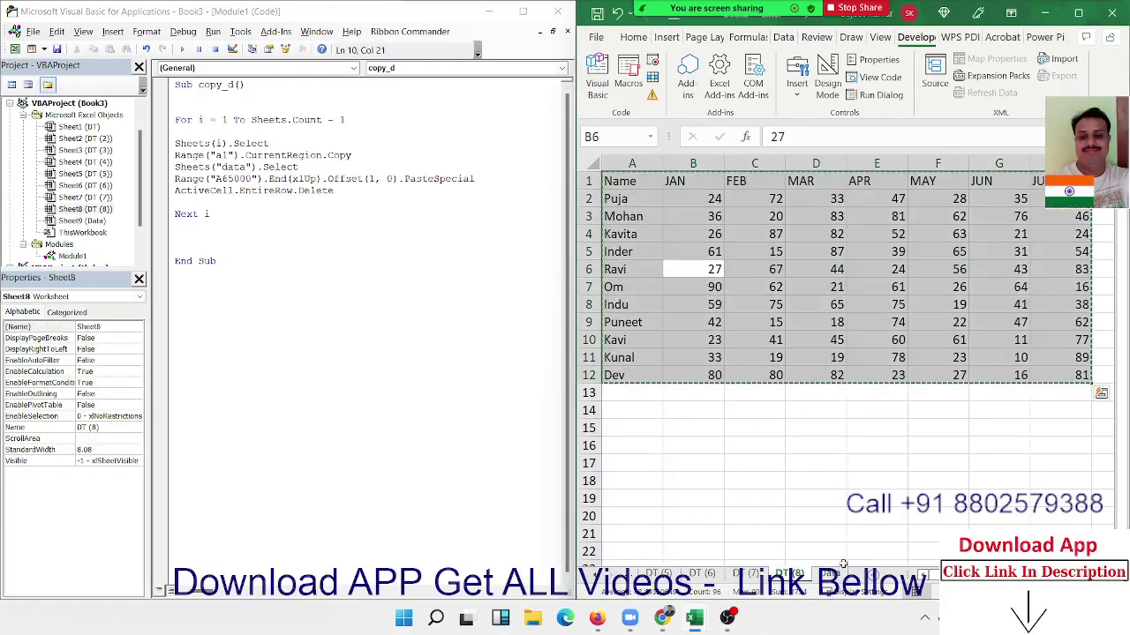
Paste the DT (8) rows into Data at A2 as a test, then delete them
{"action": "left_click", "coordinate": [829, 574]}
{"action": "left_click", "coordinate": [634, 203]}
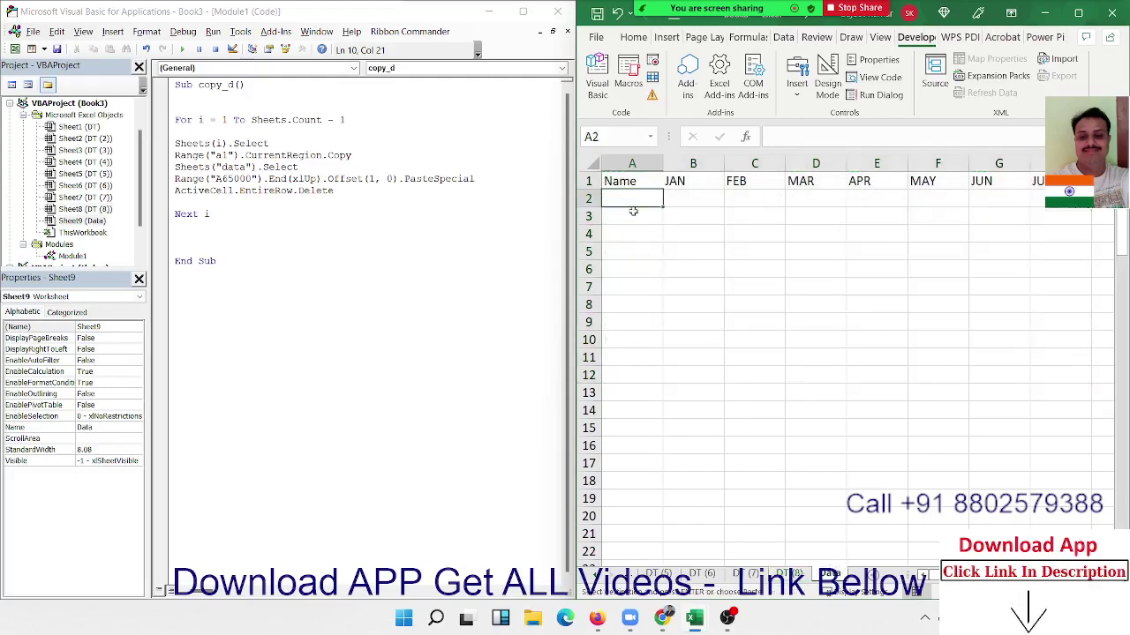
{"action": "key", "text": "ctrl+v"}
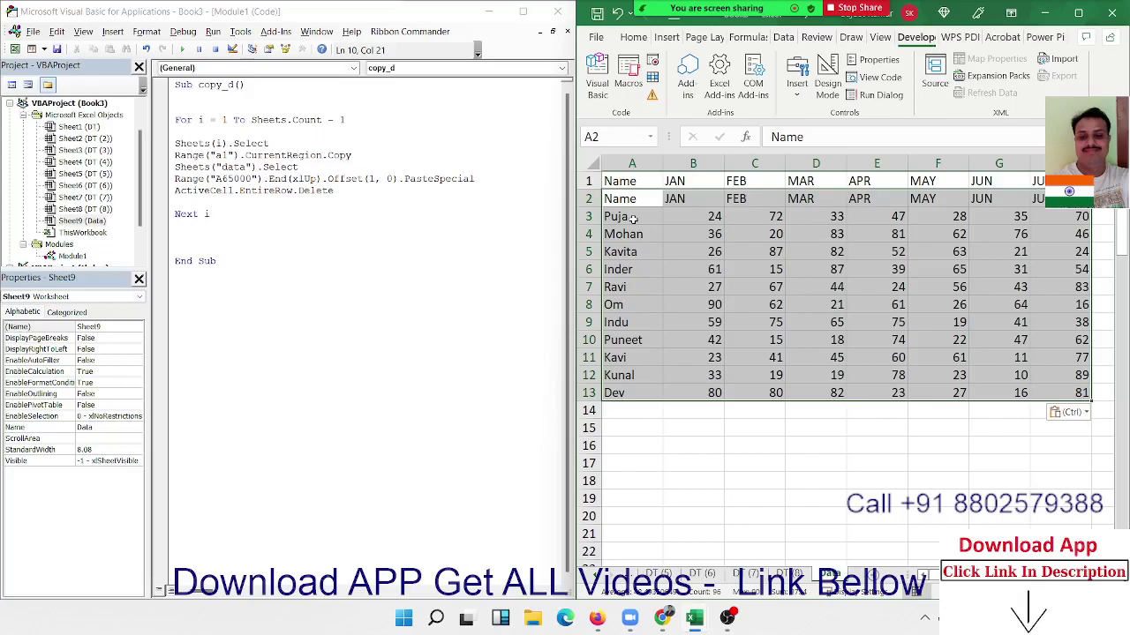
{"action": "key", "text": "Delete"}
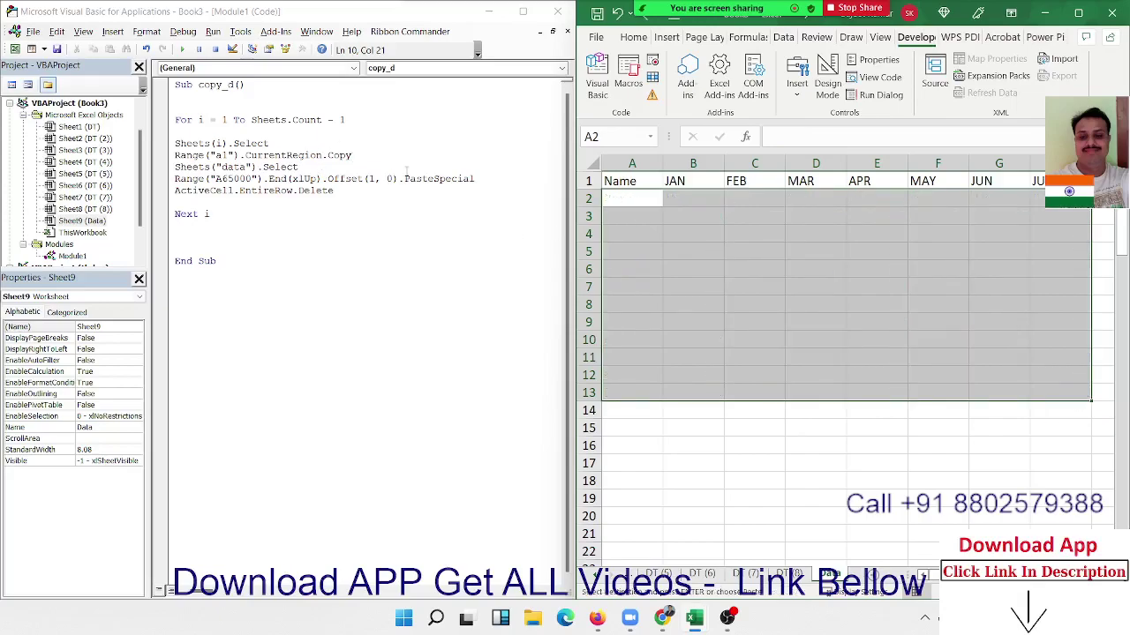
Move the Data sheet back between DT (5) and DT (6)
{"action": "double_click", "coordinate": [280, 167]}
{"action": "double_click", "coordinate": [315, 191]}
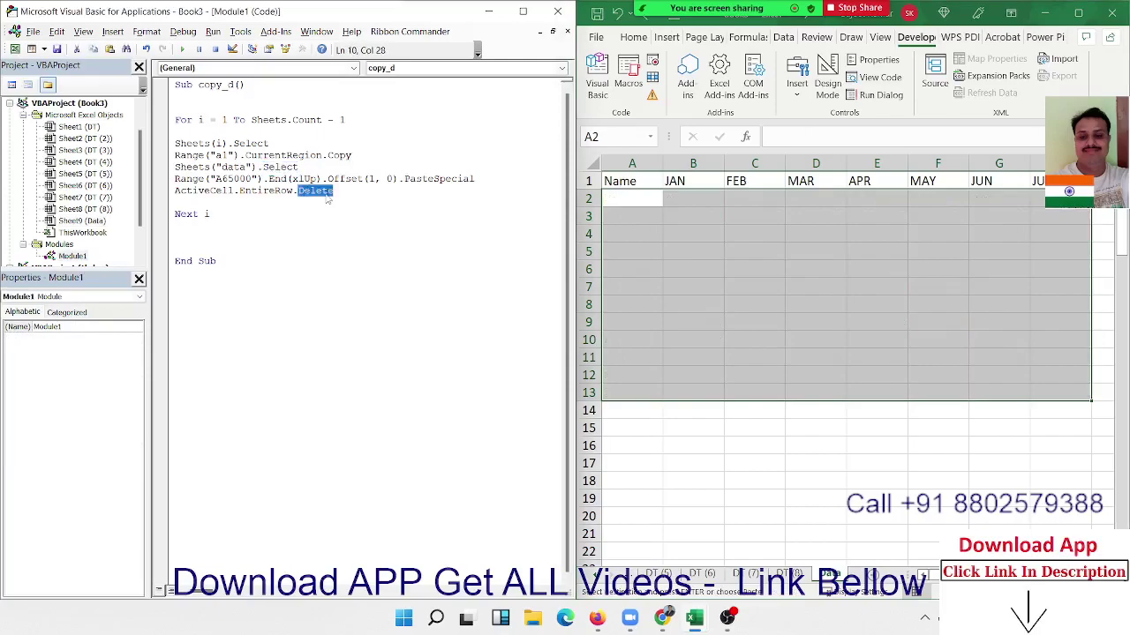
{"action": "left_click", "coordinate": [215, 201]}
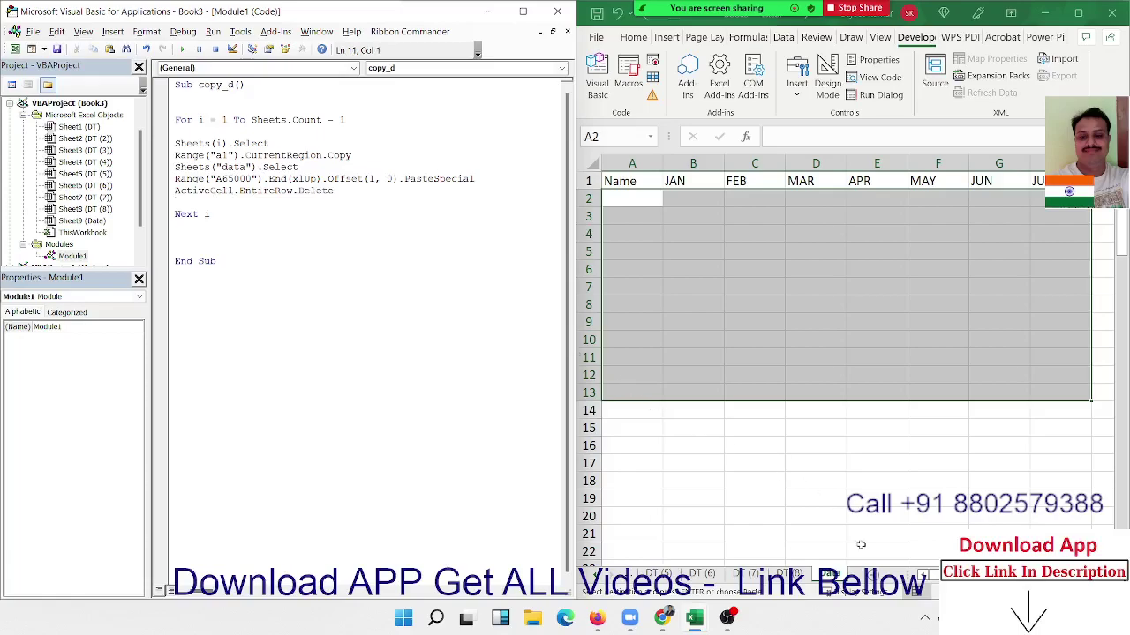
{"action": "scroll", "coordinate": [834, 569], "scroll_direction": "down", "scroll_amount": 3}
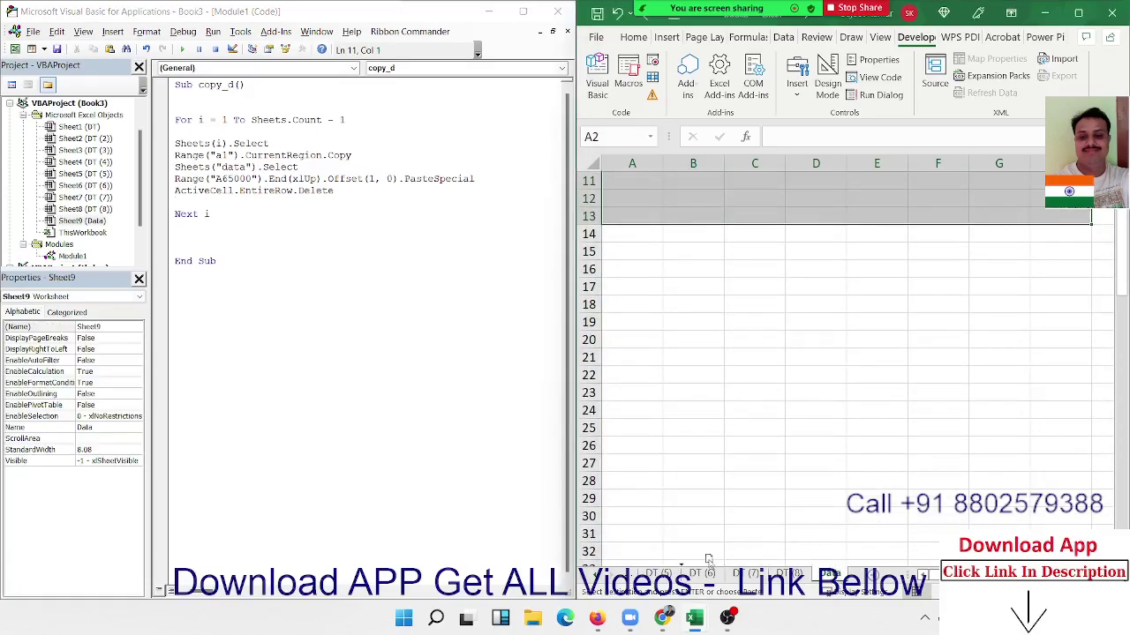
{"action": "left_click_drag", "start_coordinate": [812, 569], "coordinate": [709, 569]}
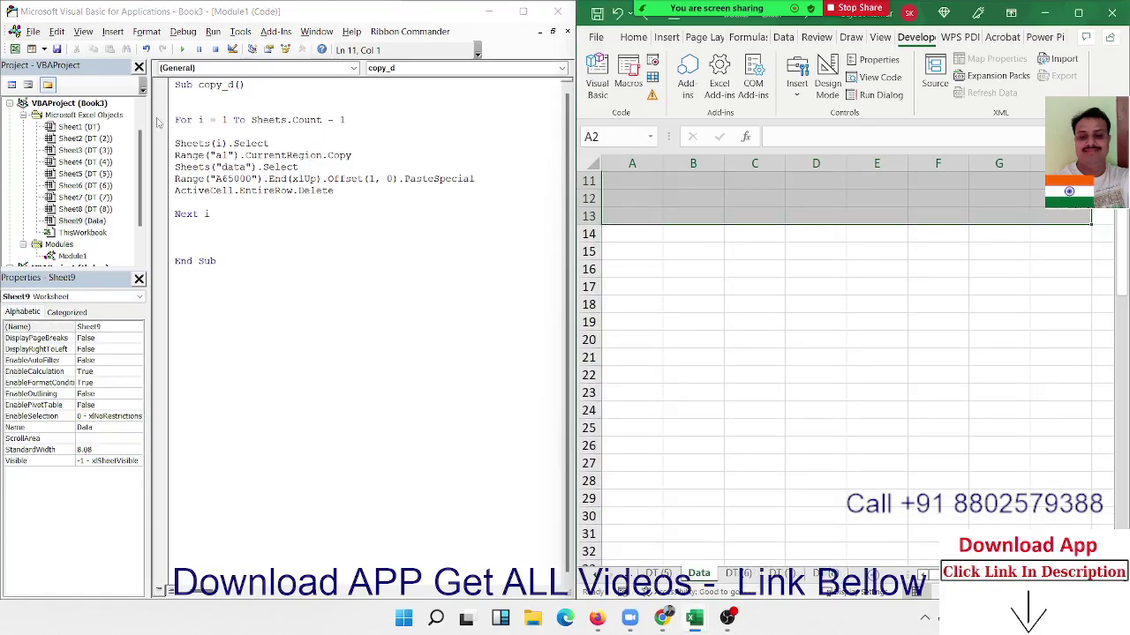
{"action": "left_click", "coordinate": [225, 215]}
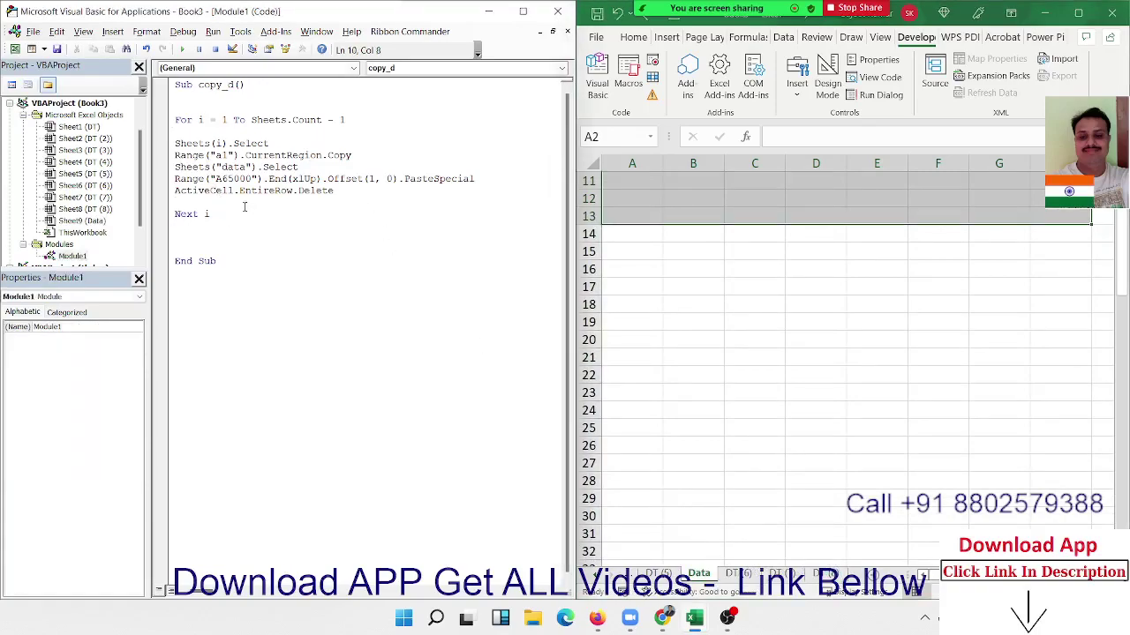
Wrap the loop body in If Sheets(i).Name <> "Data" Then … End If
{"action": "left_click_drag", "start_coordinate": [337, 194], "coordinate": [186, 133]}
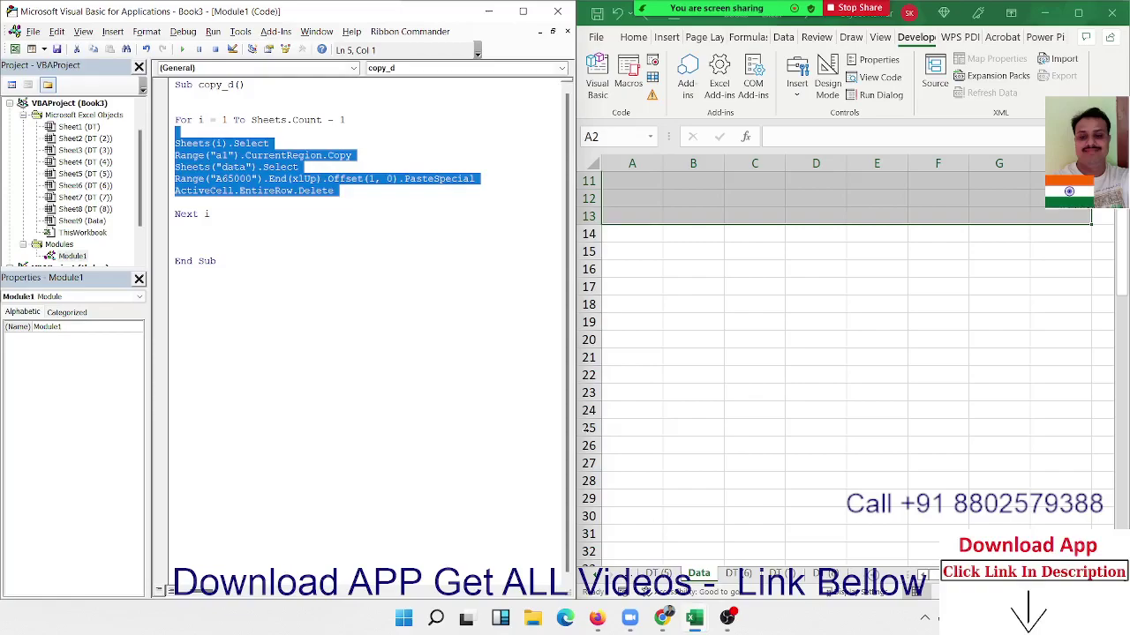
{"action": "left_click", "coordinate": [255, 223]}
{"action": "left_click", "coordinate": [189, 132]}
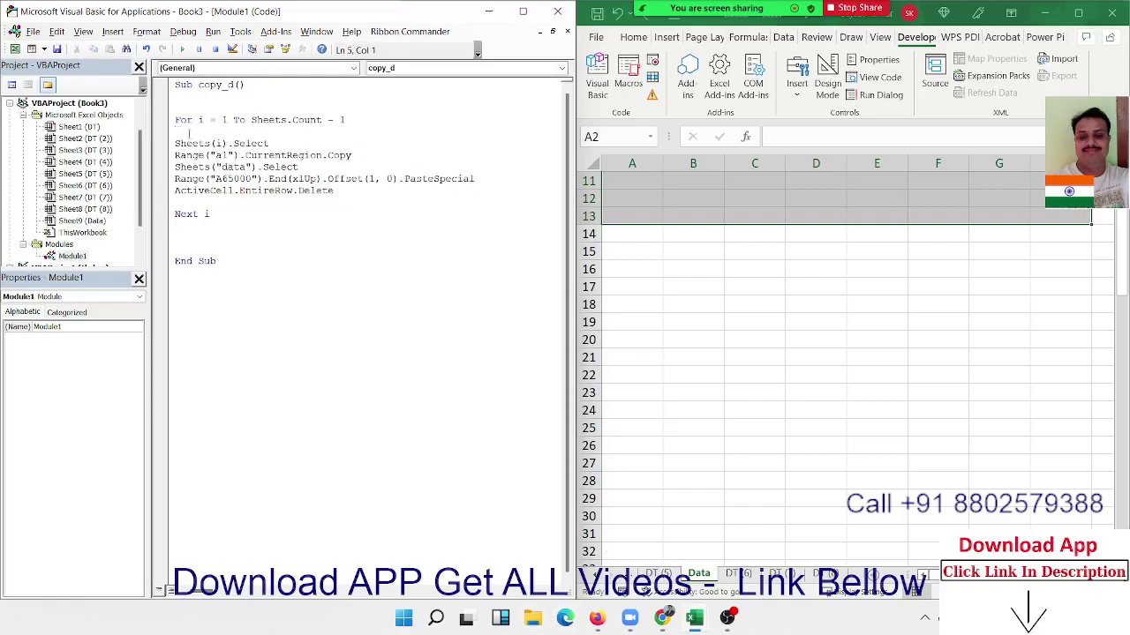
{"action": "key", "text": "Return"}
{"action": "key", "text": "Down"}
{"action": "key", "text": "Down"}
{"action": "key", "text": "Down"}
{"action": "key", "text": "Down"}
{"action": "key", "text": "Down"}
{"action": "key", "text": "Down"}
{"action": "key", "text": "Return"}
{"action": "key", "text": "Return"}
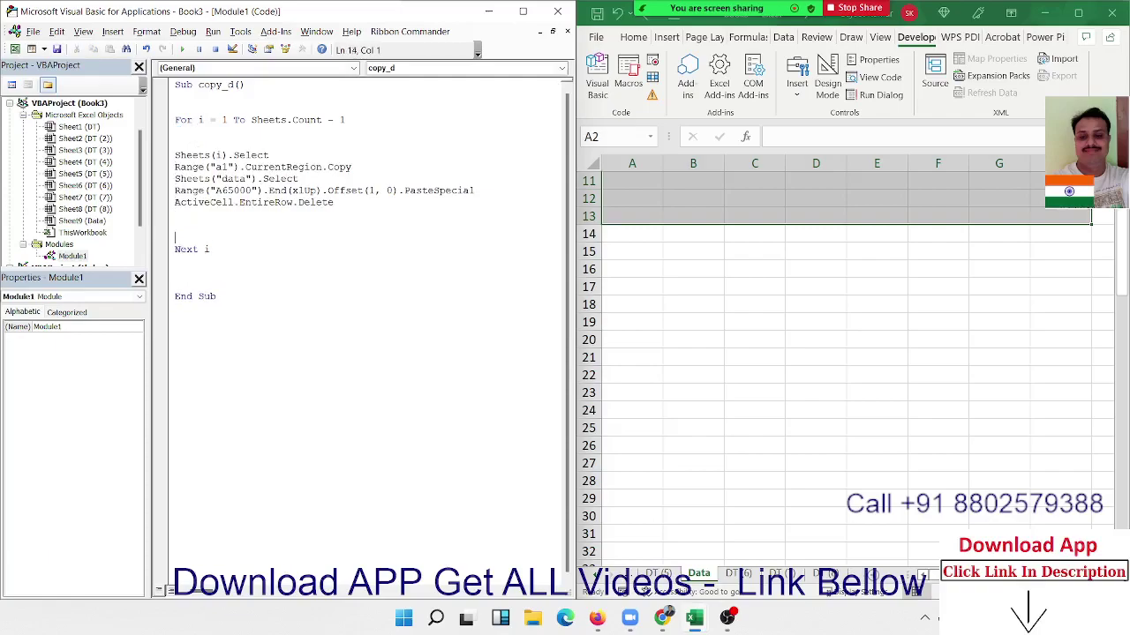
{"action": "left_click", "coordinate": [175, 143]}
{"action": "type", "text": "if "}
{"action": "type", "text": "sheets"}
{"action": "type", "text": "(i"}
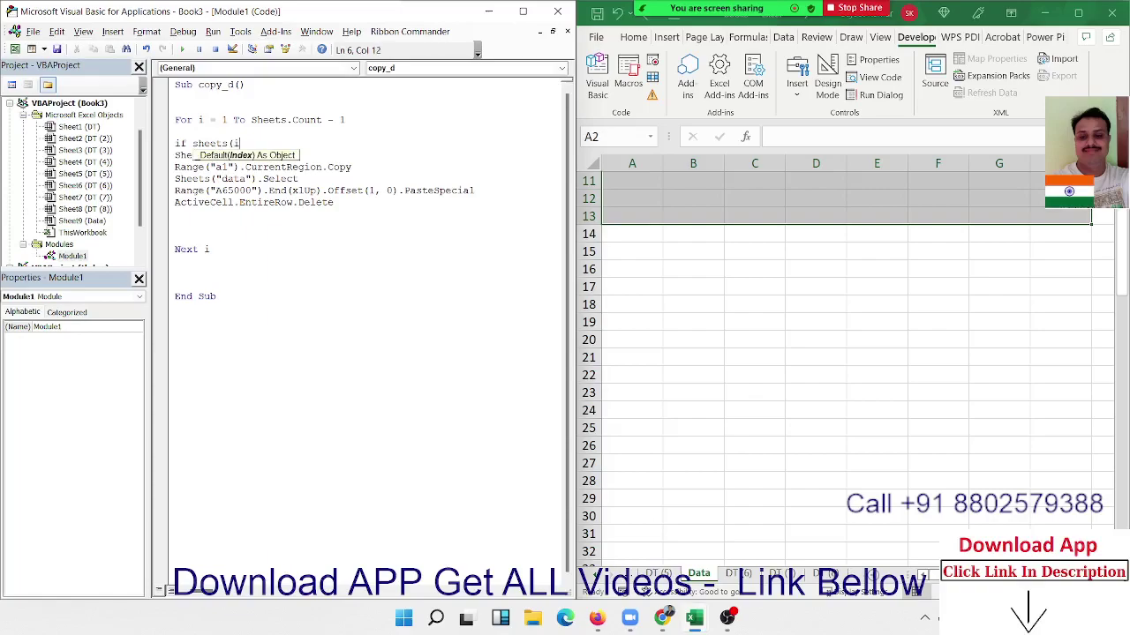
{"action": "type", "text": ")"}
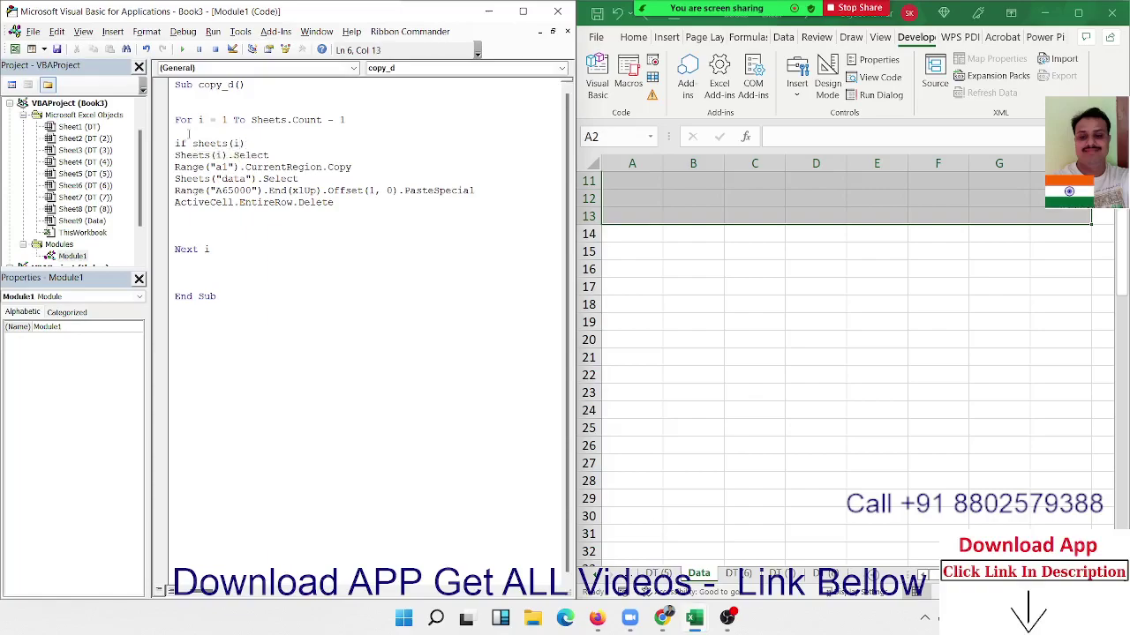
{"action": "type", "text": "na"}
{"action": "type", "text": "me <> "}
{"action": "type", "text": "\"Data\""}
{"action": "type", "text": "then"}
{"action": "left_click", "coordinate": [299, 178]}
{"action": "left_click", "coordinate": [176, 225]}
{"action": "type", "text": "e"}
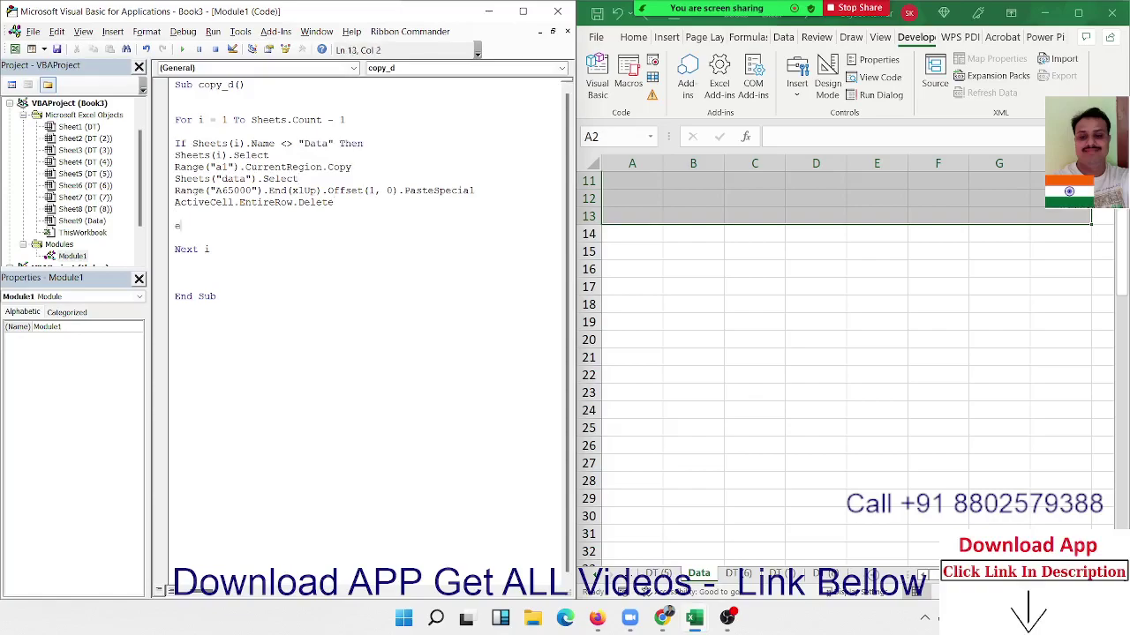
{"action": "type", "text": "nd if"}
Remove the blank line above End If and delete - 1 after Sheets.Count
{"action": "double_click", "coordinate": [316, 143]}
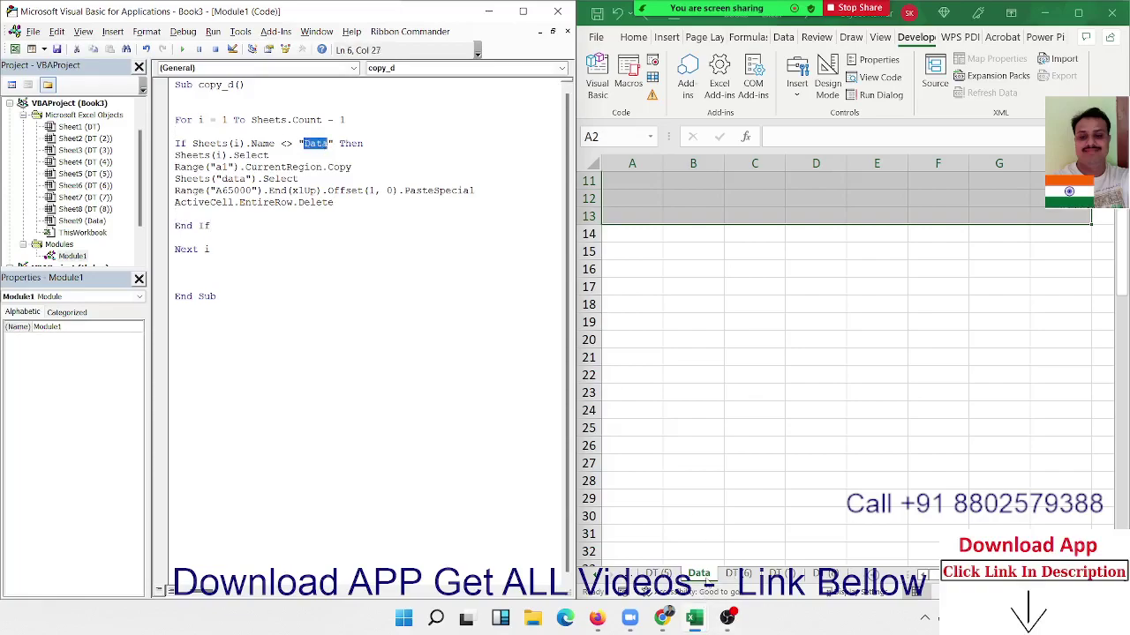
{"action": "left_click", "coordinate": [195, 213]}
{"action": "key", "text": "Delete"}
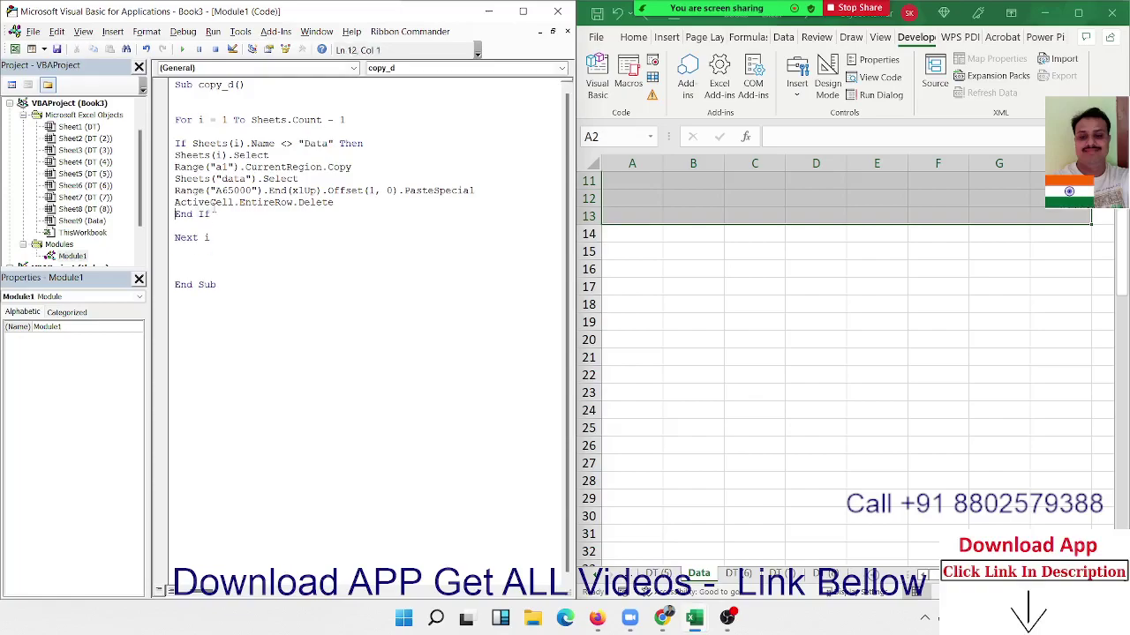
{"action": "left_click_drag", "start_coordinate": [334, 202], "coordinate": [175, 155]}
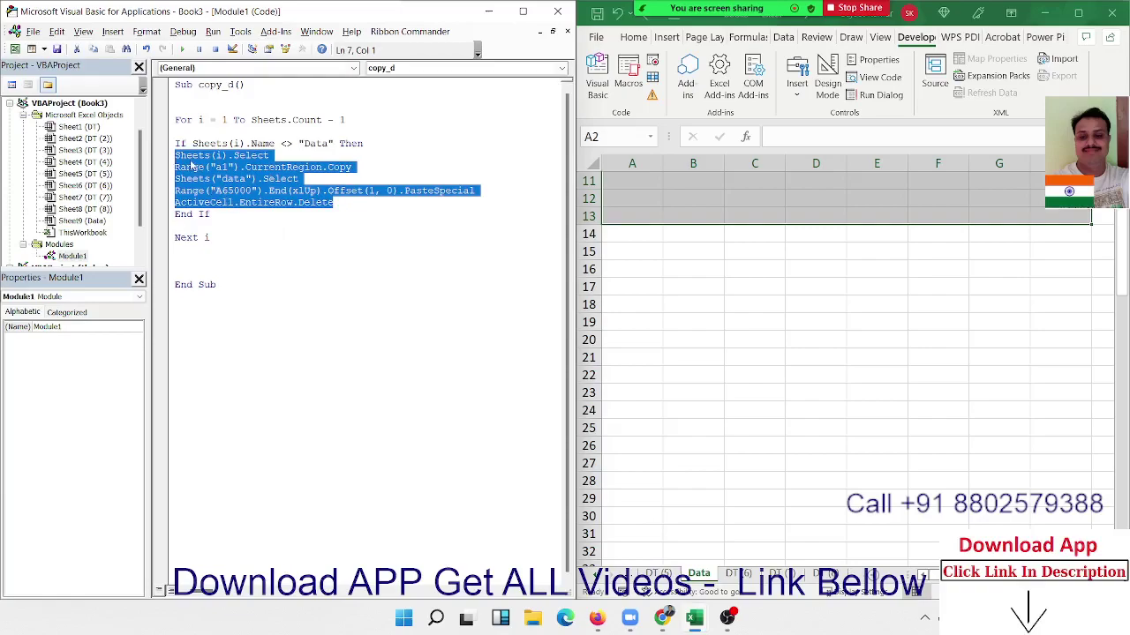
{"action": "left_click", "coordinate": [260, 222]}
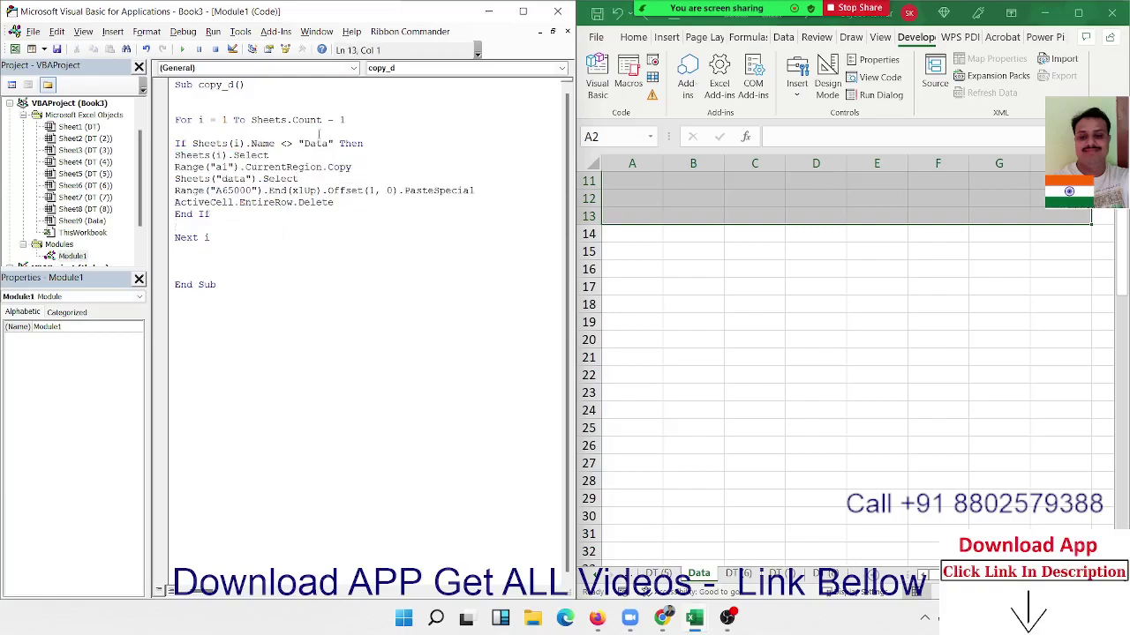
{"action": "left_click_drag", "start_coordinate": [327, 120], "coordinate": [346, 120]}
{"action": "key", "text": "Delete"}
{"action": "left_click", "coordinate": [356, 190]}
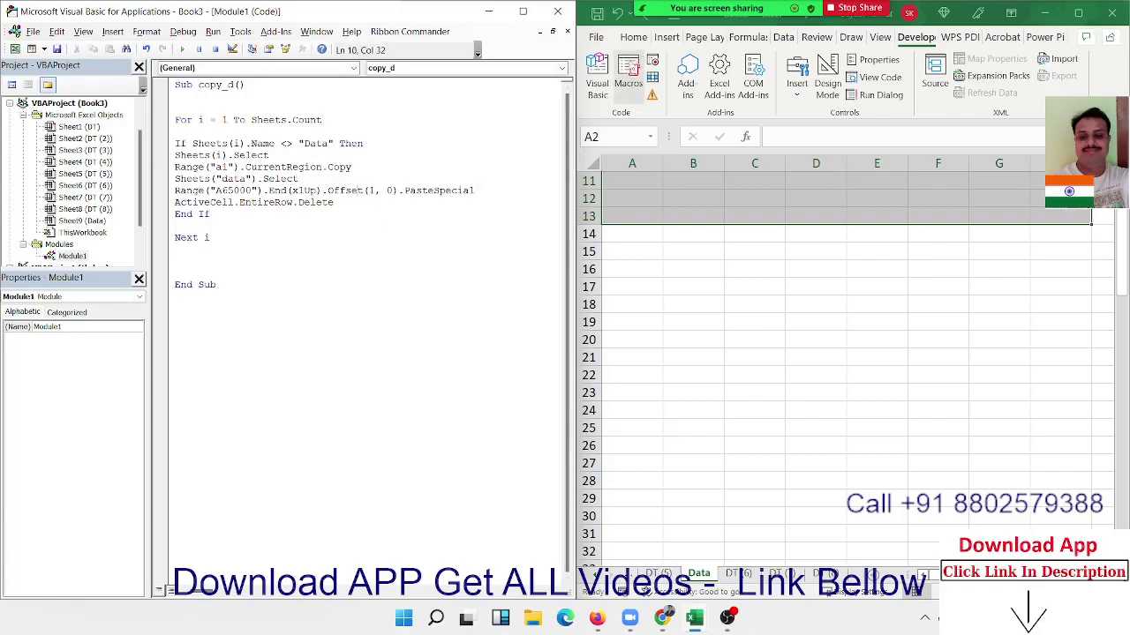
Run the revised copy_d macro to stack the DT sheets' rows into Data
{"action": "left_click", "coordinate": [630, 70]}
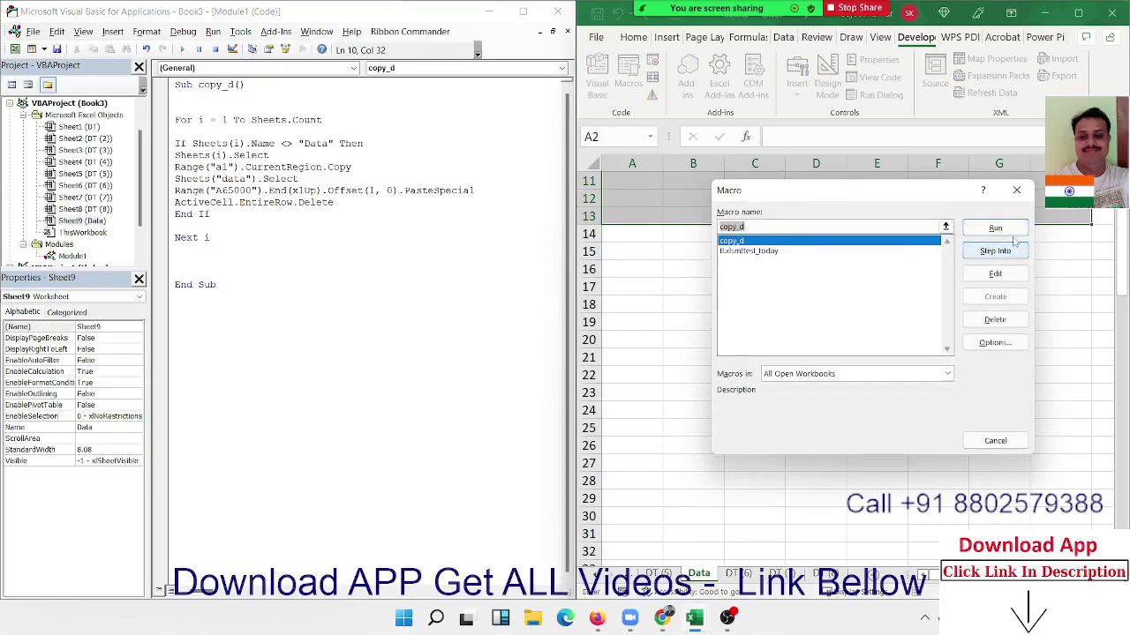
{"action": "left_click", "coordinate": [996, 229]}
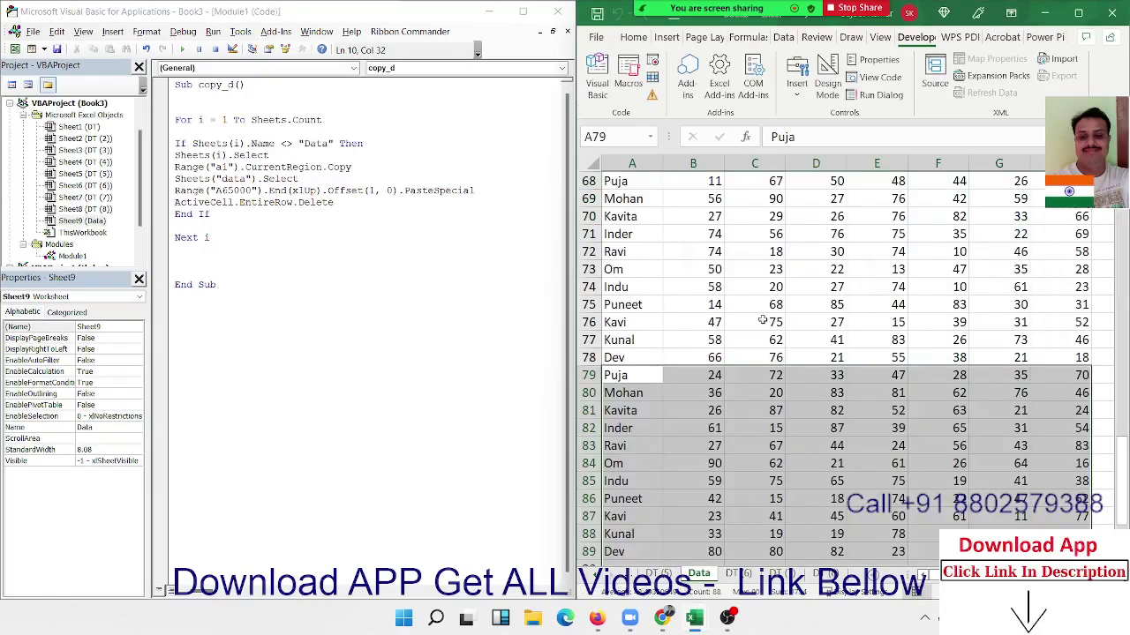
{"action": "left_click", "coordinate": [762, 321]}
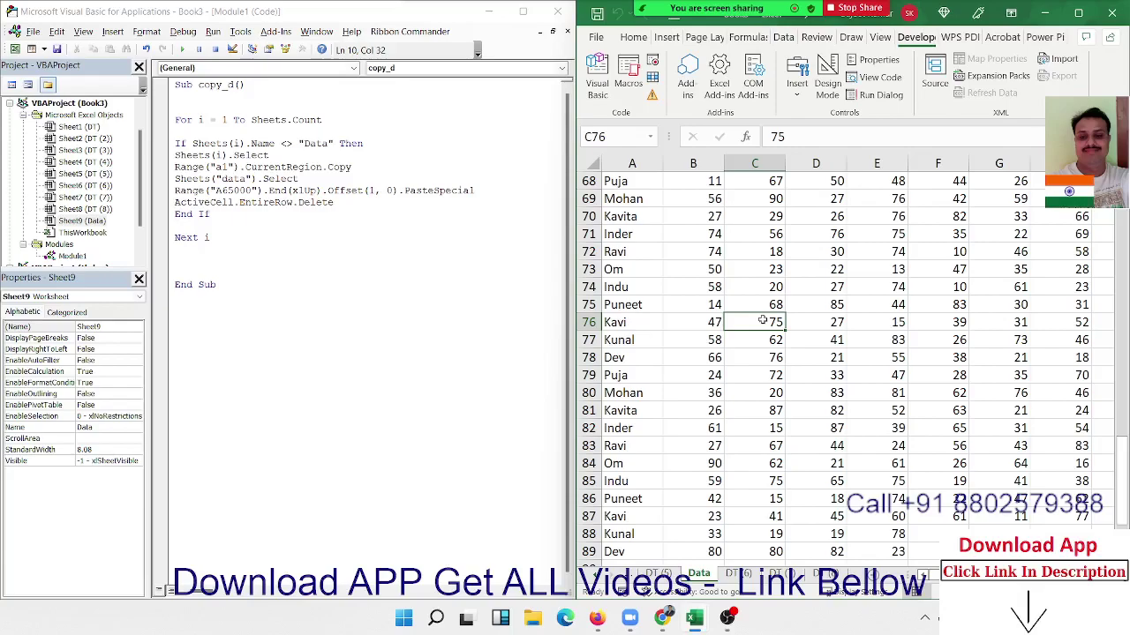
Navigate from the data's bottom back to the header row and settle on I1 after JUL
{"action": "key", "text": "ctrl+Down"}
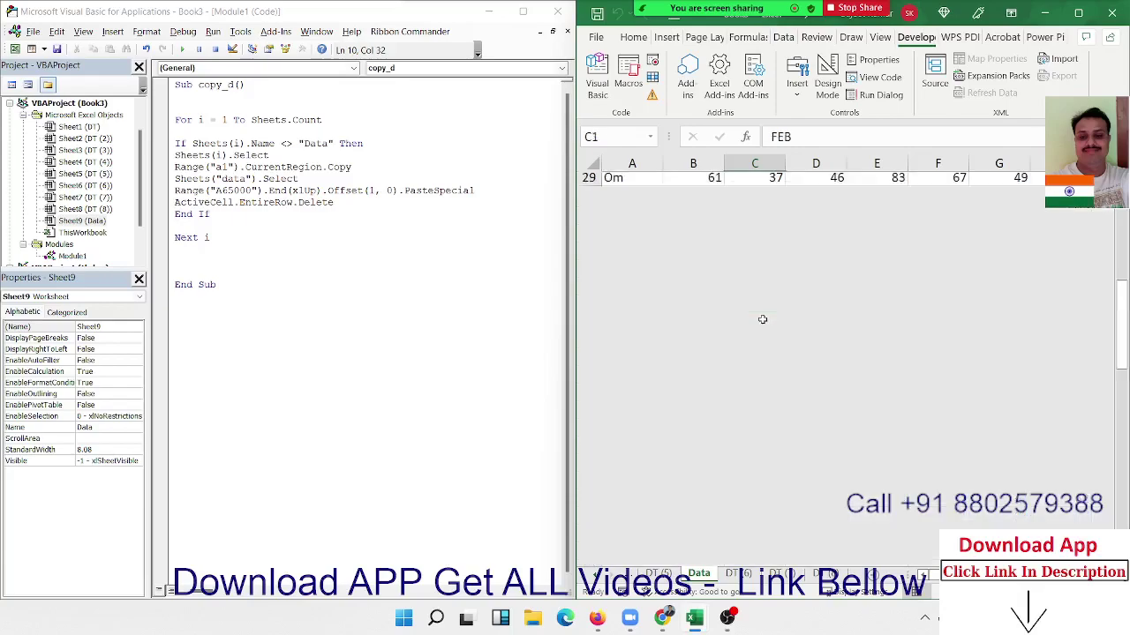
{"action": "key", "text": "ctrl+Up"}
{"action": "key", "text": "ctrl+Right"}
{"action": "key", "text": "Right"}
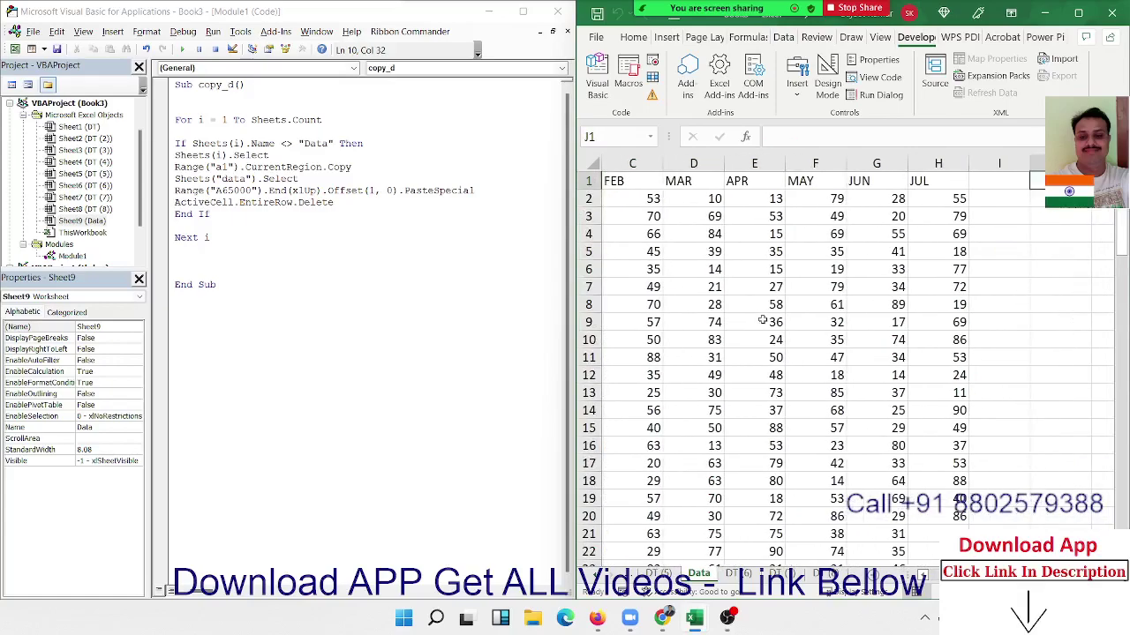
{"action": "key", "text": "Left"}
{"action": "key", "text": "Right"}
{"action": "key", "text": "Right"}
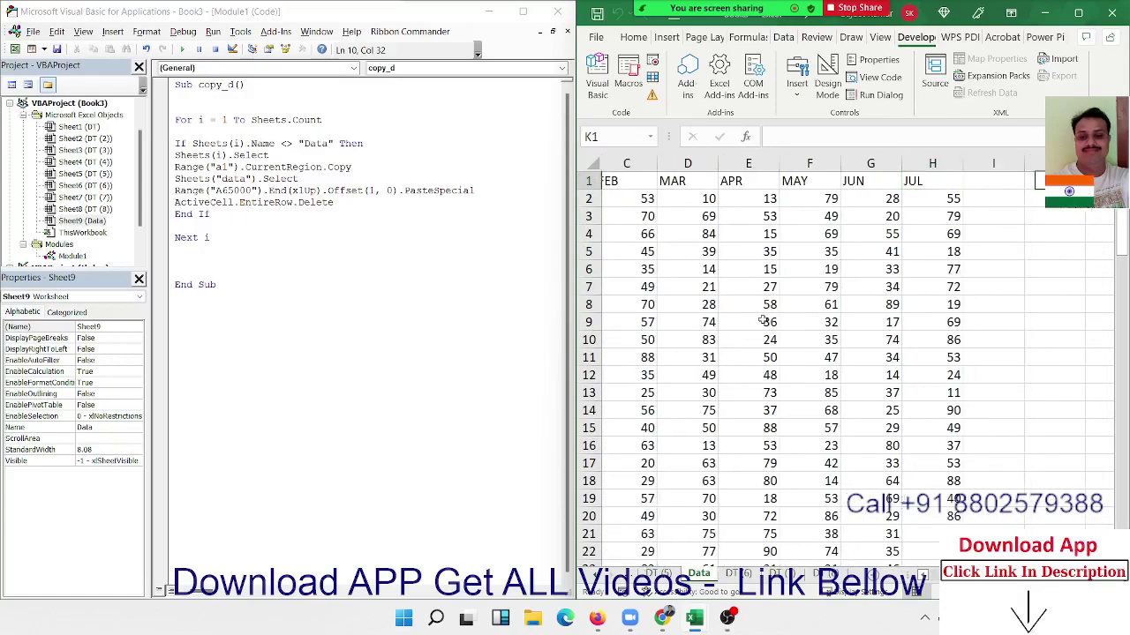
{"action": "key", "text": "Left"}
{"action": "key", "text": "Left"}
{"action": "key", "text": "Right"}
Enter the header Sheet_Name in I1 and select I2:I7 beneath it
{"action": "type", "text": "S"}
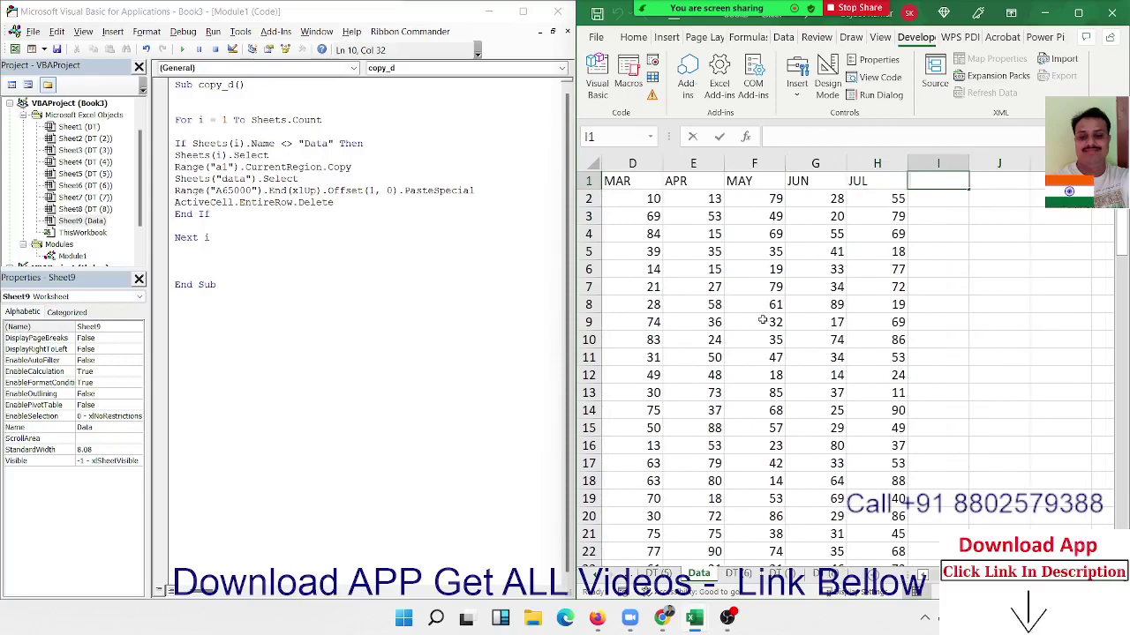
{"action": "type", "text": "heet"}
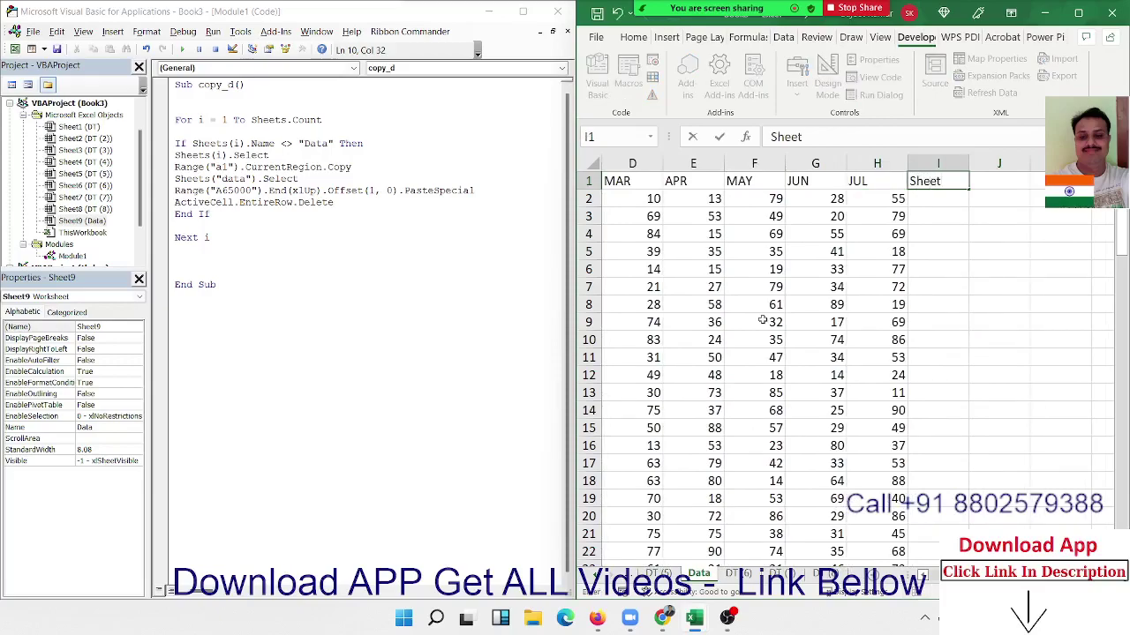
{"action": "type", "text": "_Name"}
{"action": "key", "text": "Return"}
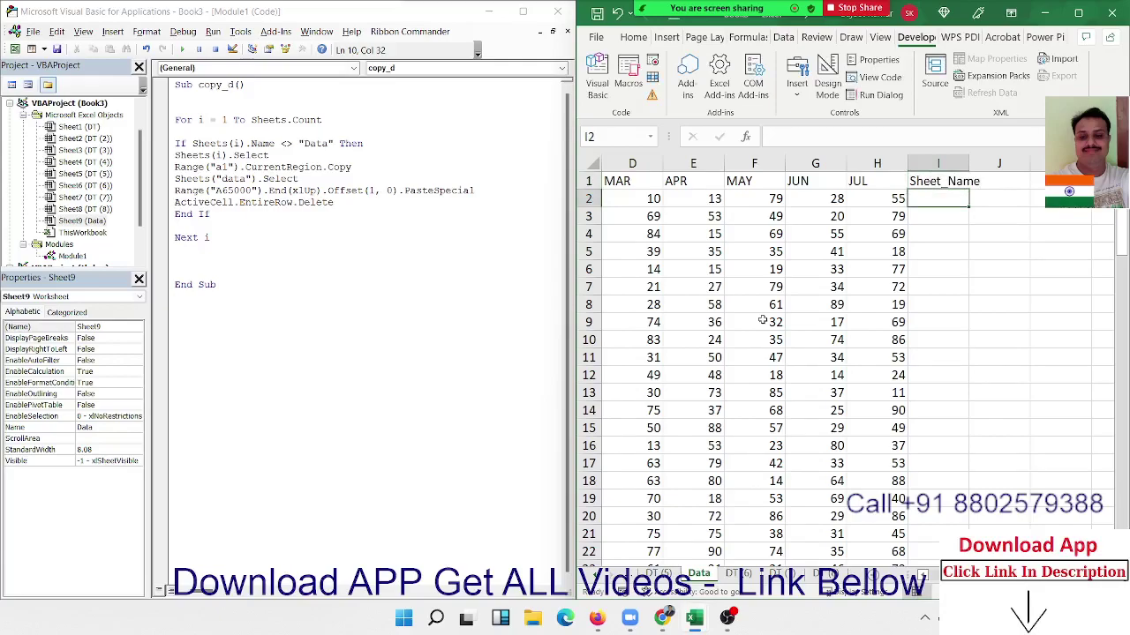
{"action": "key", "text": "Left"}
{"action": "key", "text": "Left"}
{"action": "key", "text": "Home"}
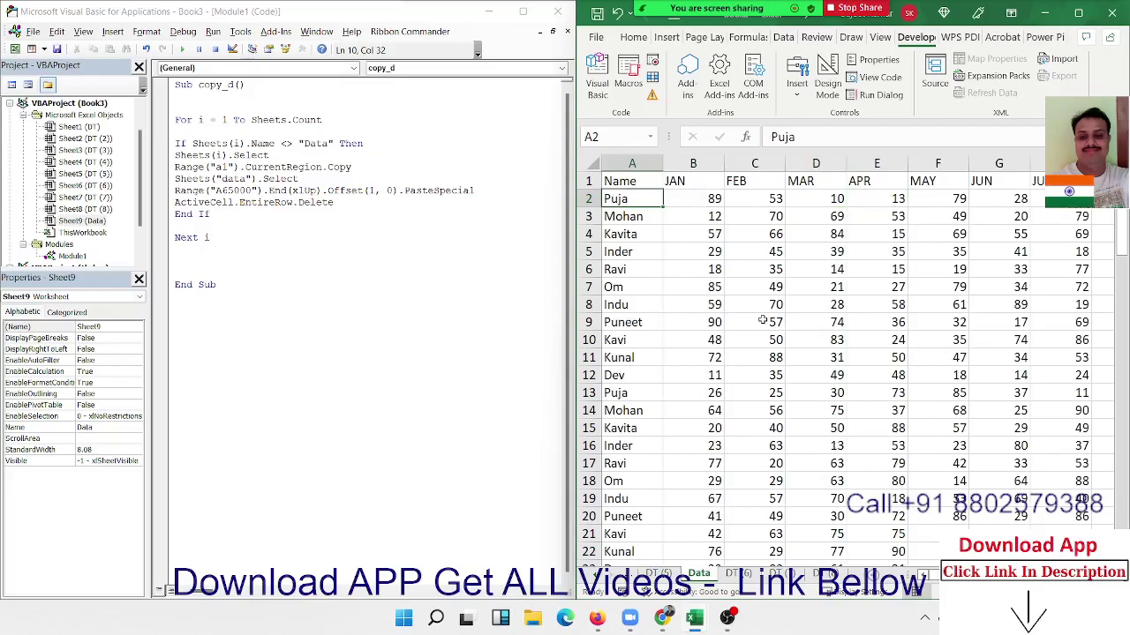
{"action": "key", "text": "Right"}
{"action": "key", "text": "Right"}
{"action": "key", "text": "Right"}
{"action": "key", "text": "Right"}
{"action": "key", "text": "Right"}
{"action": "key", "text": "Left"}
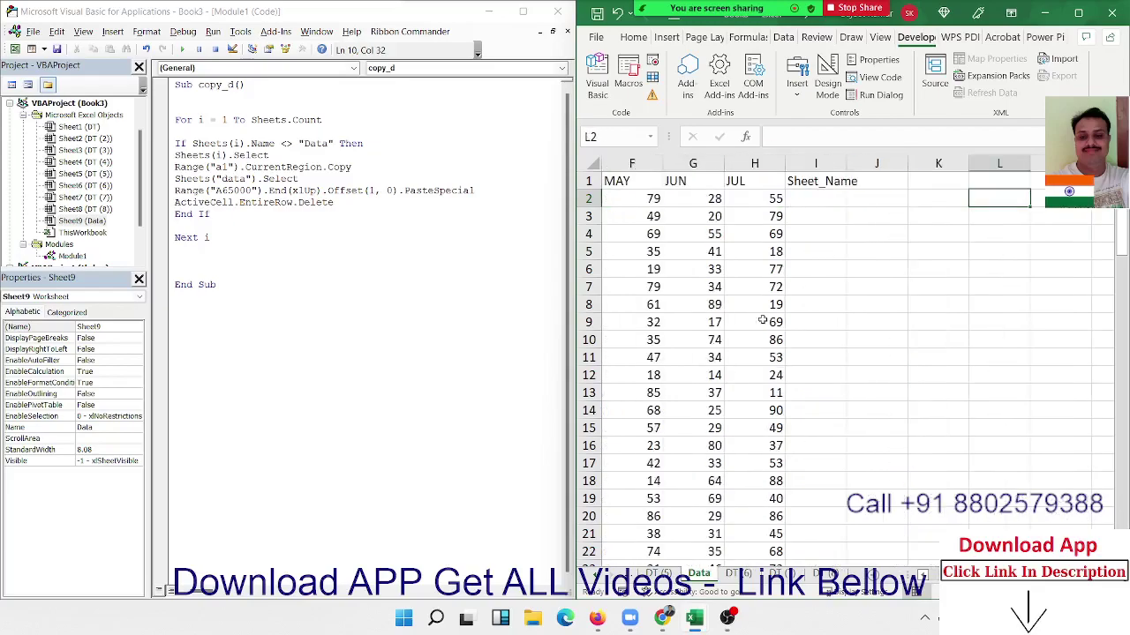
{"action": "key", "text": "Left"}
{"action": "key", "text": "Left"}
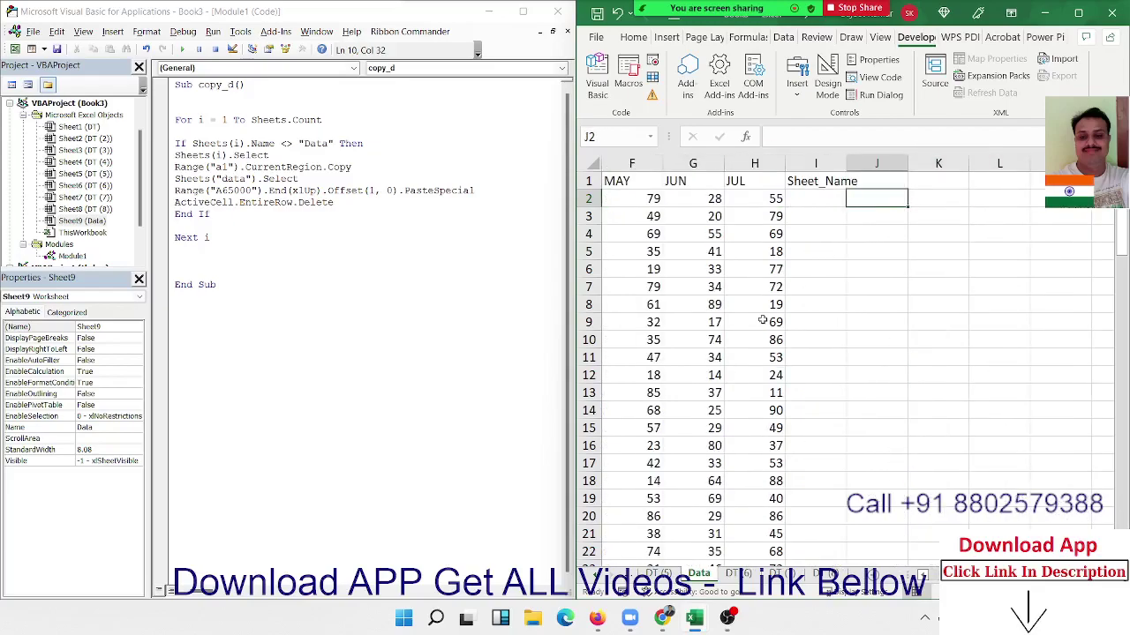
{"action": "key", "text": "Left"}
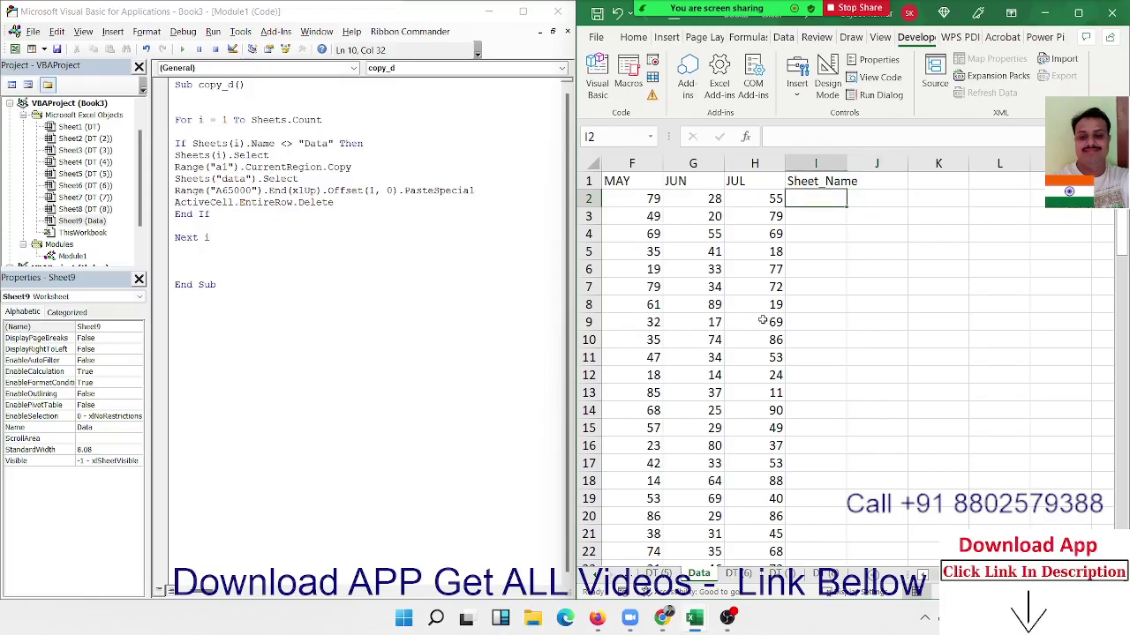
{"action": "key", "text": "shift+Down"}
{"action": "key", "text": "shift+Down"}
{"action": "key", "text": "shift+Down"}
{"action": "key", "text": "shift+Down"}
{"action": "key", "text": "shift+Down"}
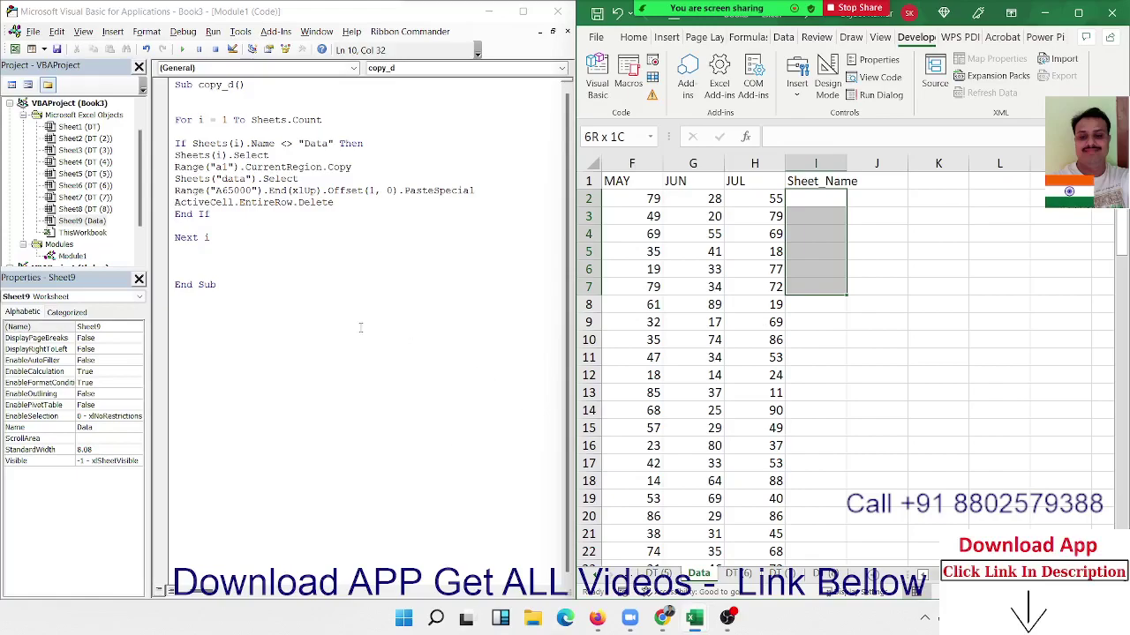
Switch to the Book2 workbook window
{"action": "mouse_move", "coordinate": [361, 332]}
{"action": "left_mouse_down"}
{"action": "mouse_move", "coordinate": [198, 189]}
{"action": "mouse_move", "coordinate": [177, 85]}
{"action": "left_mouse_up"}
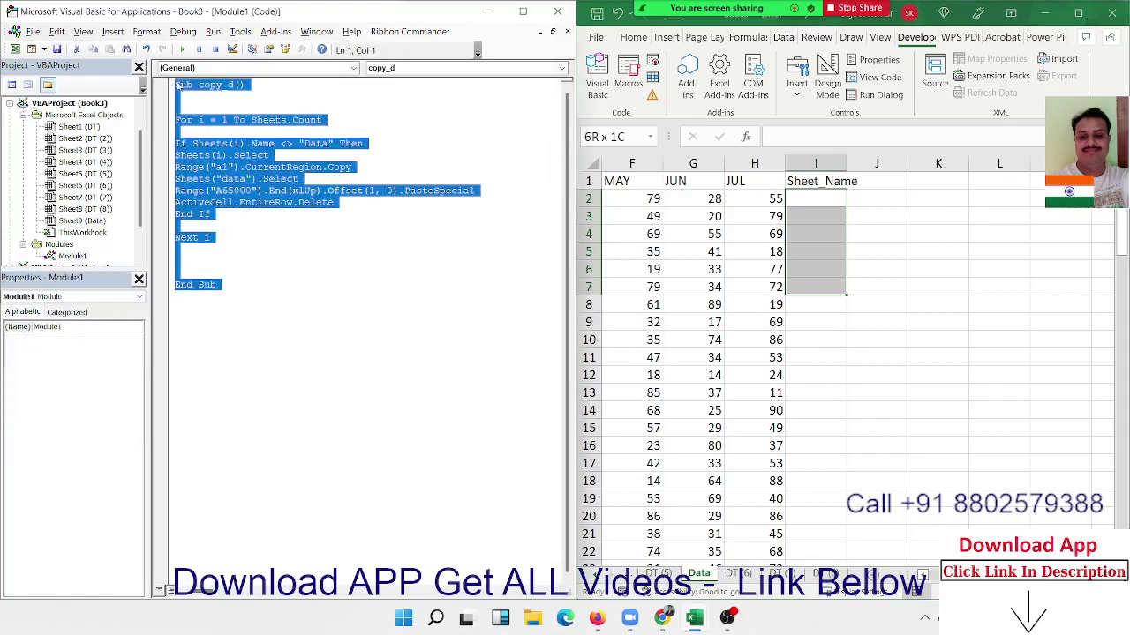
{"action": "mouse_move", "coordinate": [596, 618]}
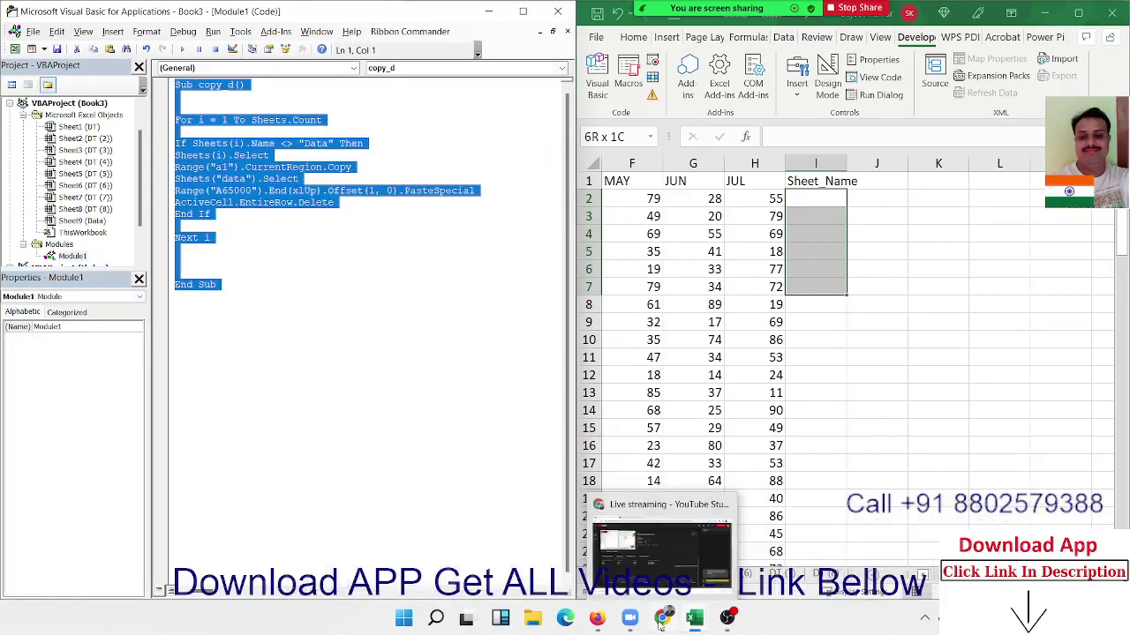
{"action": "left_click", "coordinate": [597, 618]}
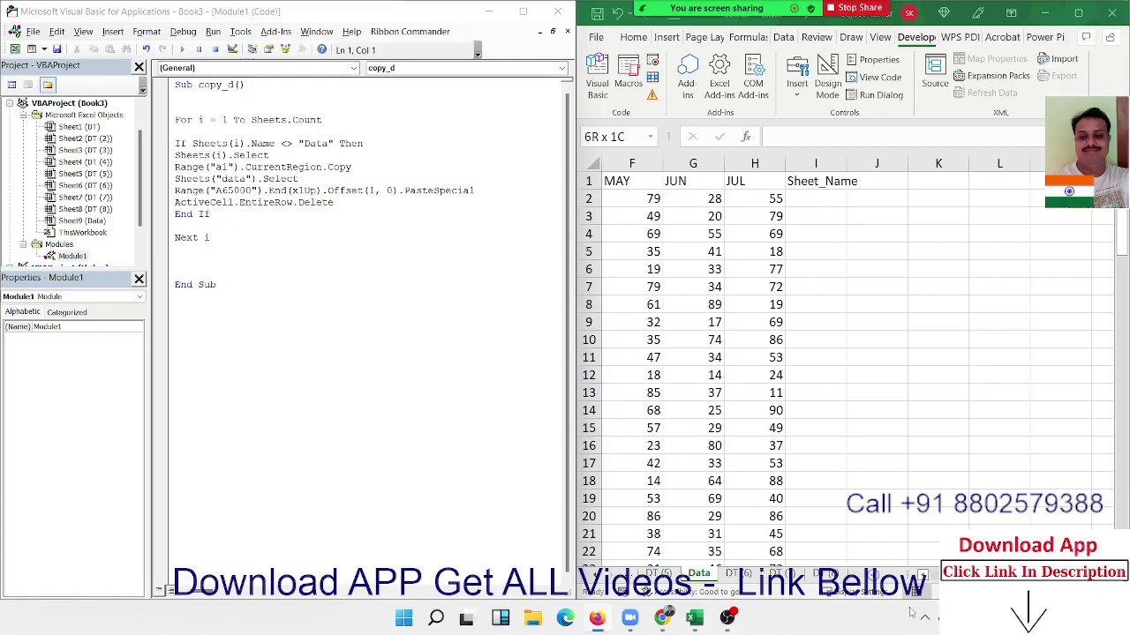
{"action": "mouse_move", "coordinate": [694, 617]}
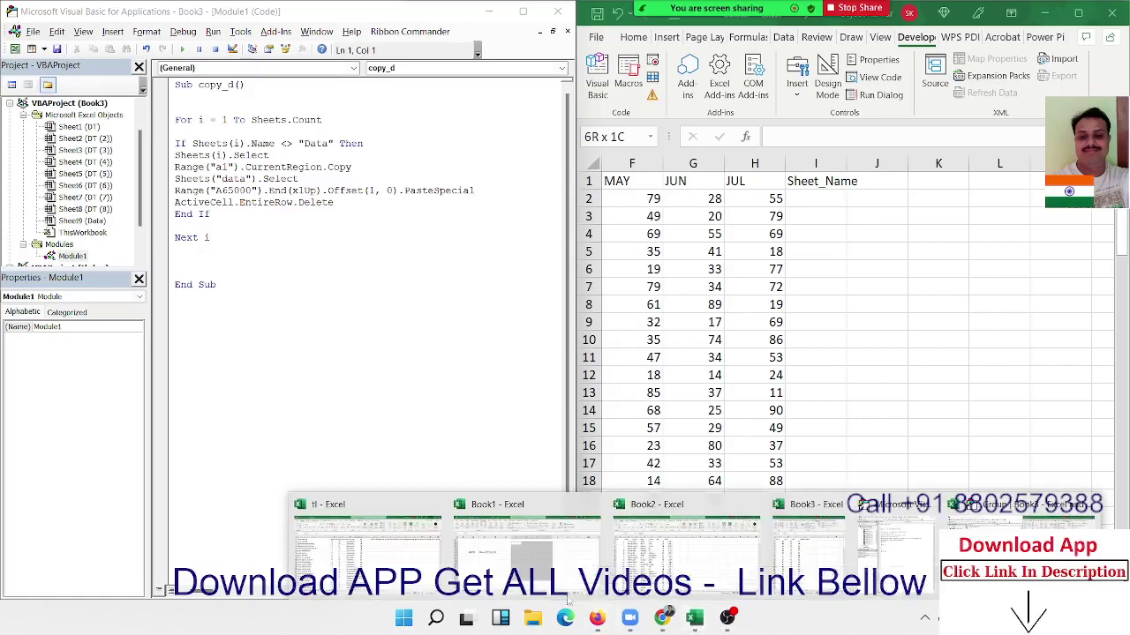
{"action": "mouse_move", "coordinate": [527, 534]}
{"action": "left_click", "coordinate": [686, 543]}
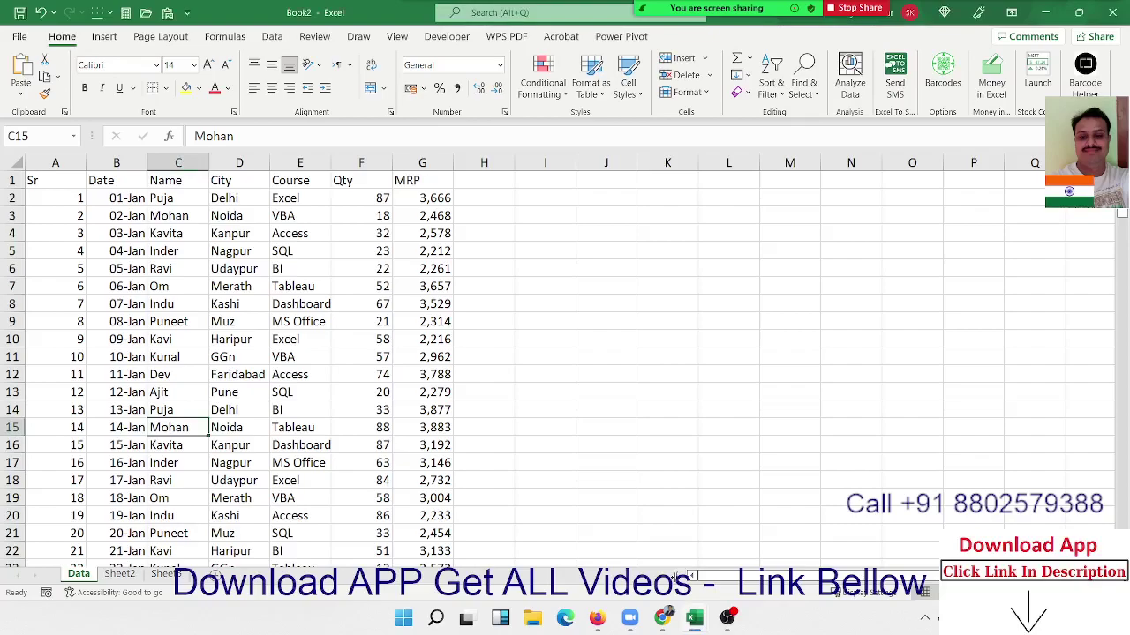
Select a cell in Book2's data and use the window buttons at the top right
{"action": "left_click", "coordinate": [363, 213]}
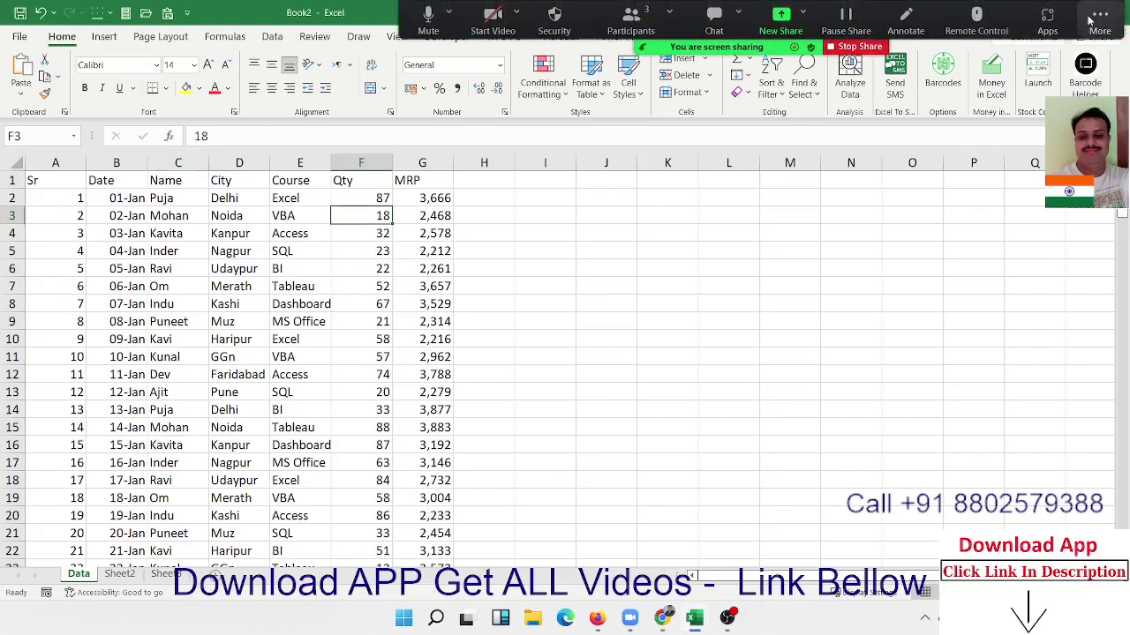
{"action": "left_click", "coordinate": [1099, 18]}
{"action": "left_click", "coordinate": [955, 77]}
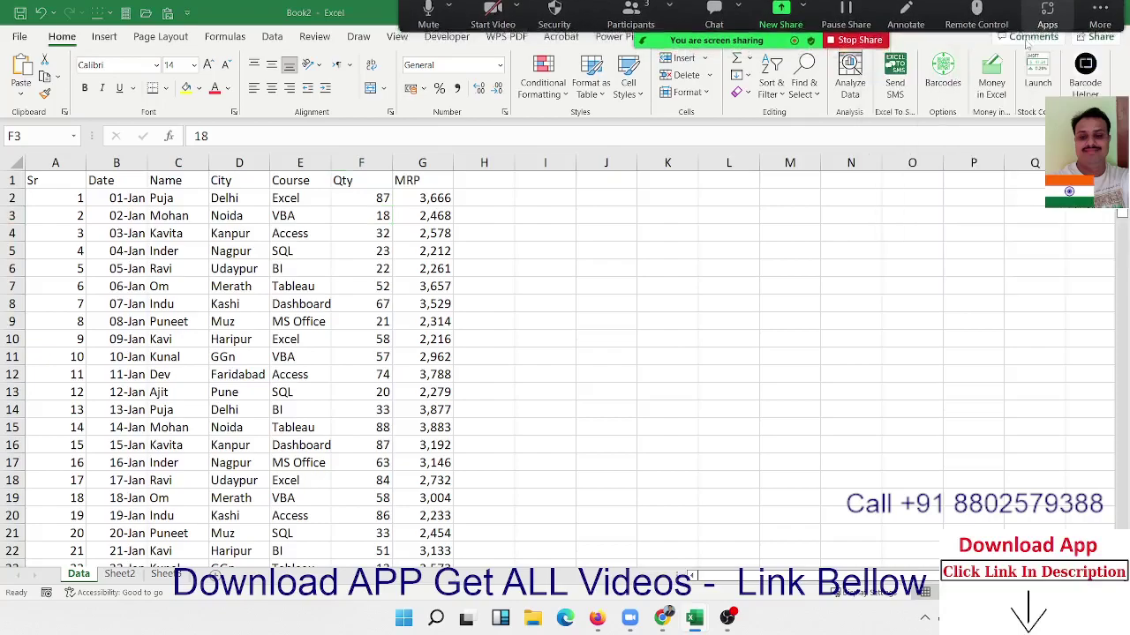
{"action": "left_click", "coordinate": [1097, 21]}
{"action": "left_click", "coordinate": [1006, 62]}
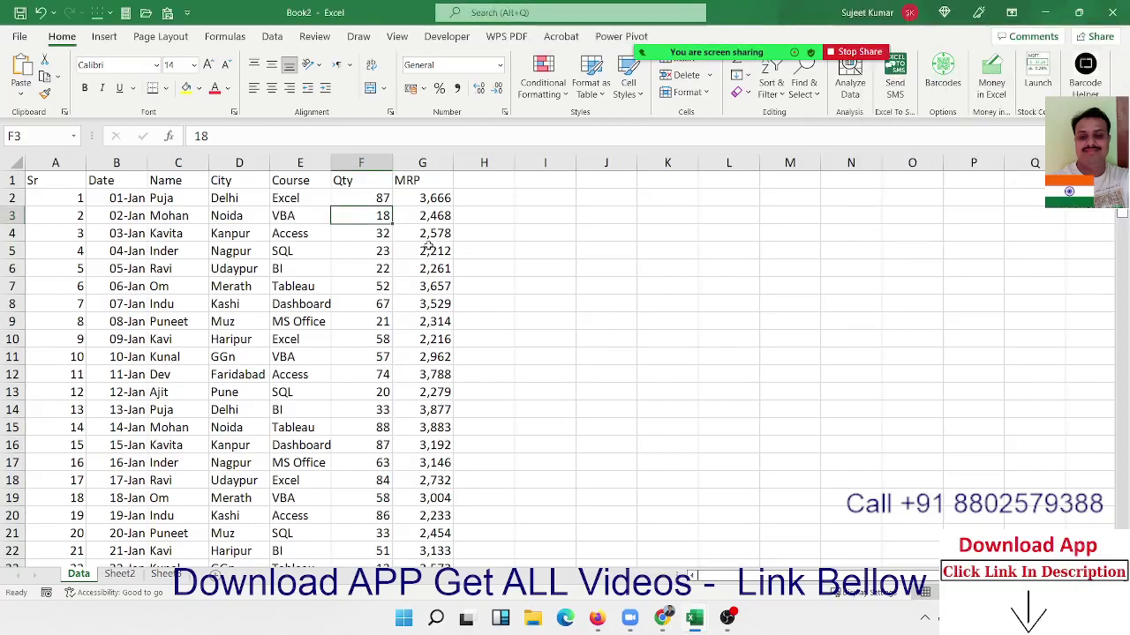
Check how far the Date column's data extends, return to its top, and show the Developer tab
{"action": "key", "text": "Left"}
{"action": "key", "text": "Left"}
{"action": "key", "text": "Left"}
{"action": "key", "text": "Left"}
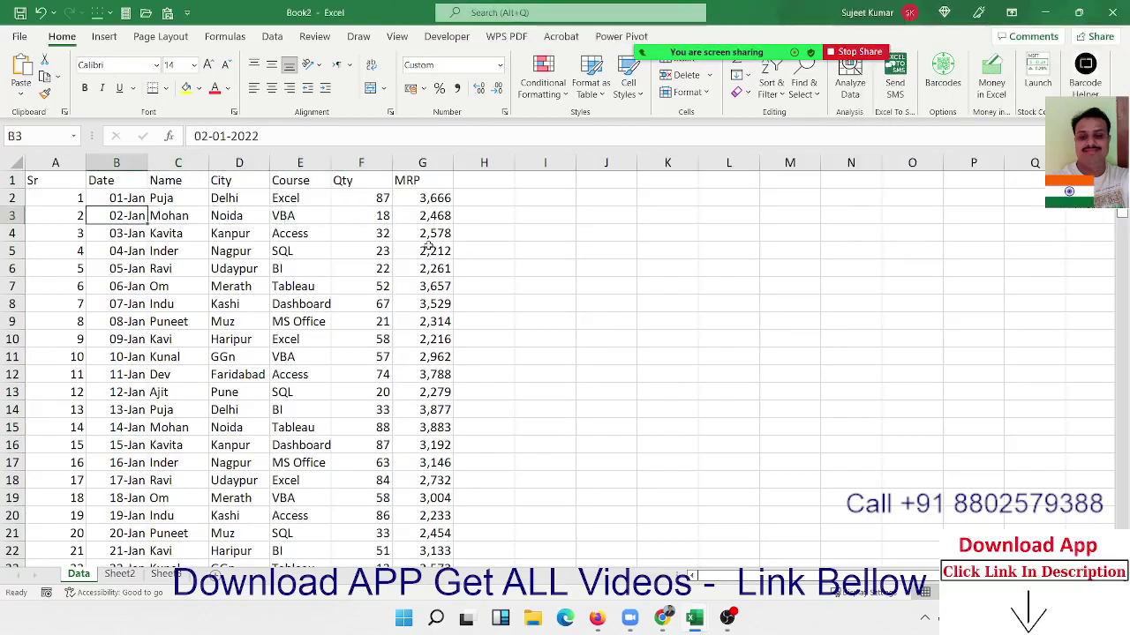
{"action": "key", "text": "ctrl+Down"}
{"action": "key", "text": "ctrl+Up"}
{"action": "key", "text": "Down"}
{"action": "key", "text": "Up"}
{"action": "key", "text": "ctrl+Down"}
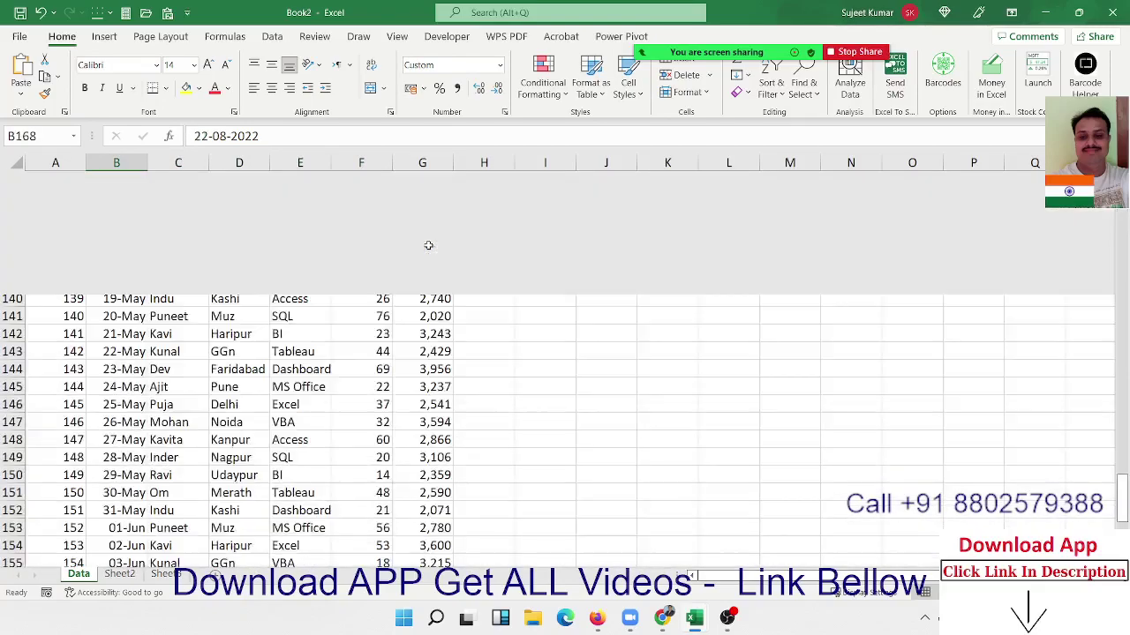
{"action": "key", "text": "ctrl+Up"}
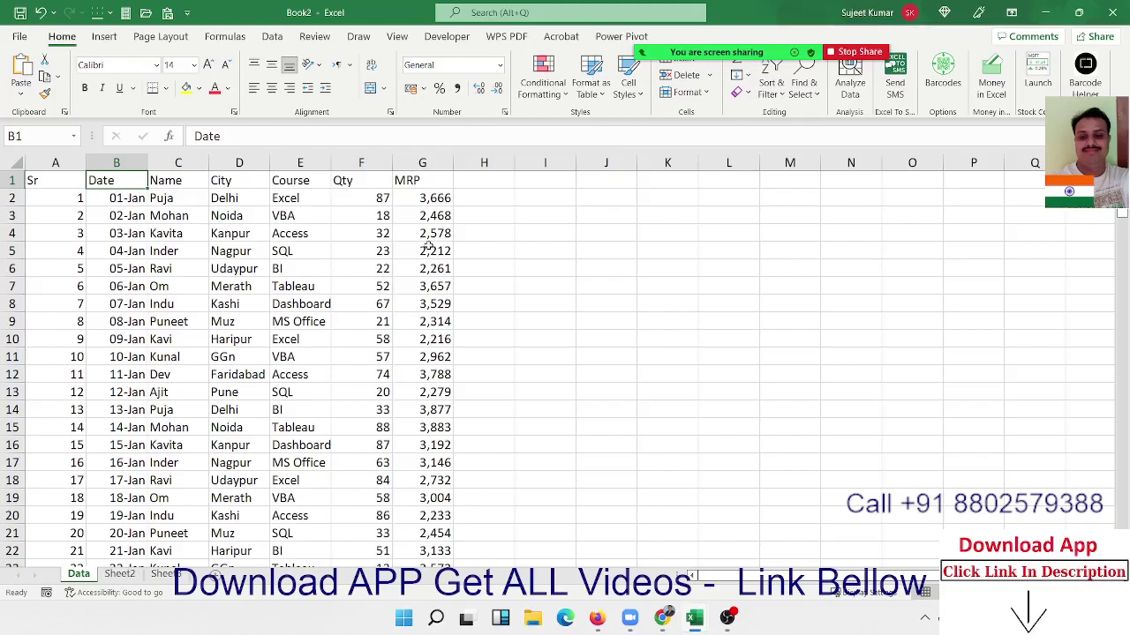
{"action": "left_click", "coordinate": [440, 38]}
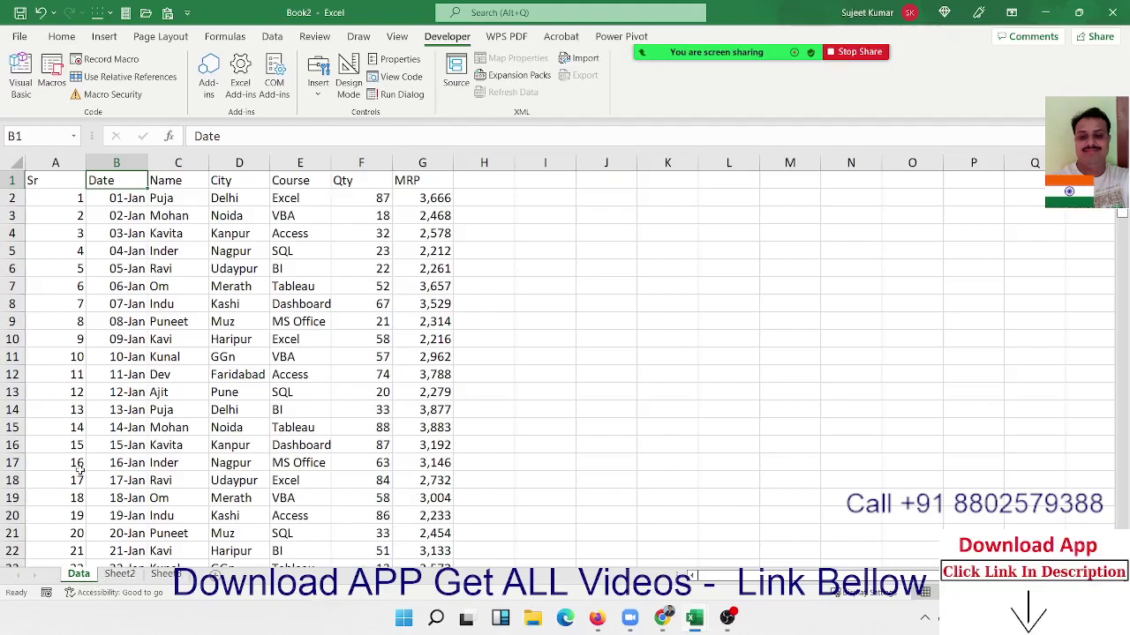
Select a City cell and start recording Macro1, stored in This Workbook
{"action": "left_click", "coordinate": [144, 375]}
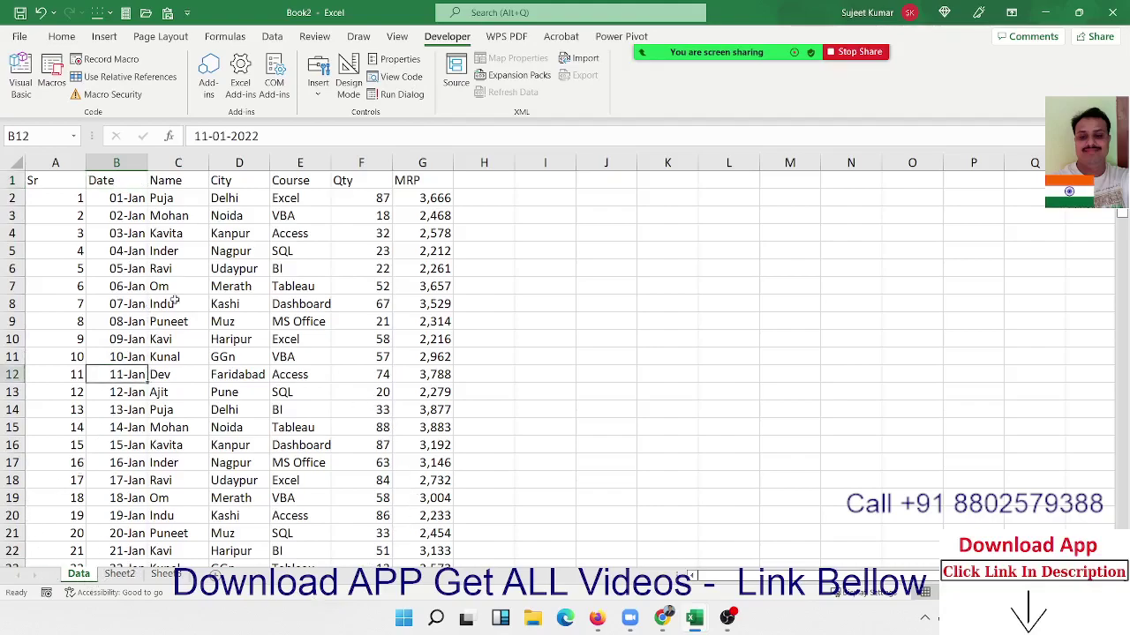
{"action": "left_click", "coordinate": [220, 240]}
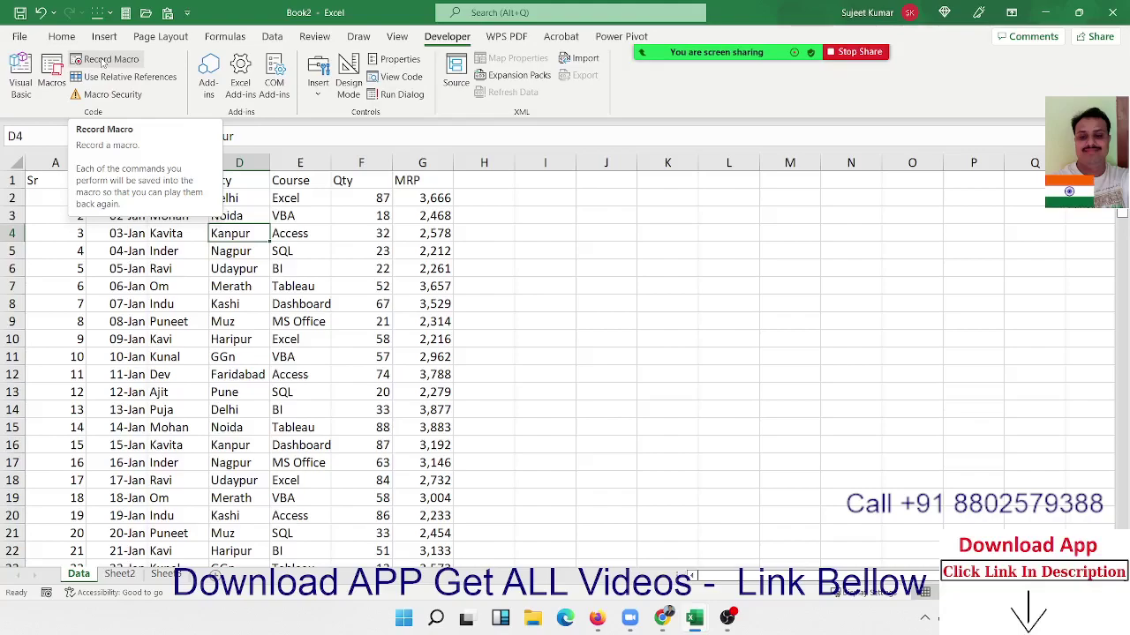
{"action": "left_click", "coordinate": [102, 60]}
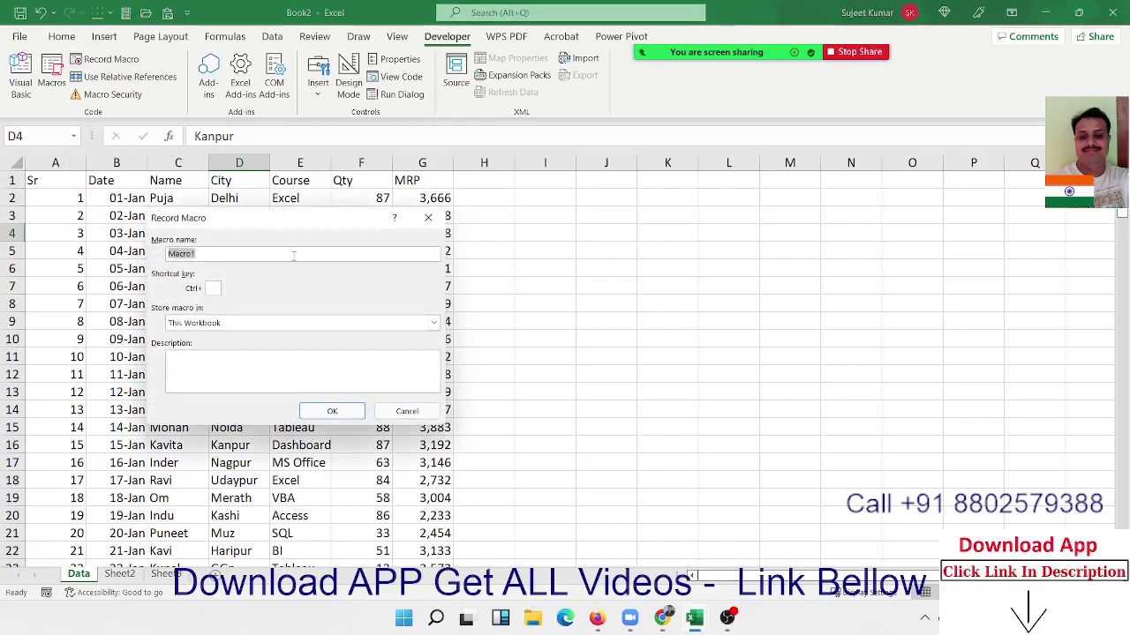
{"action": "left_click", "coordinate": [332, 411]}
Filter the Data table's Name column to show only Puja rows
{"action": "left_click", "coordinate": [37, 180]}
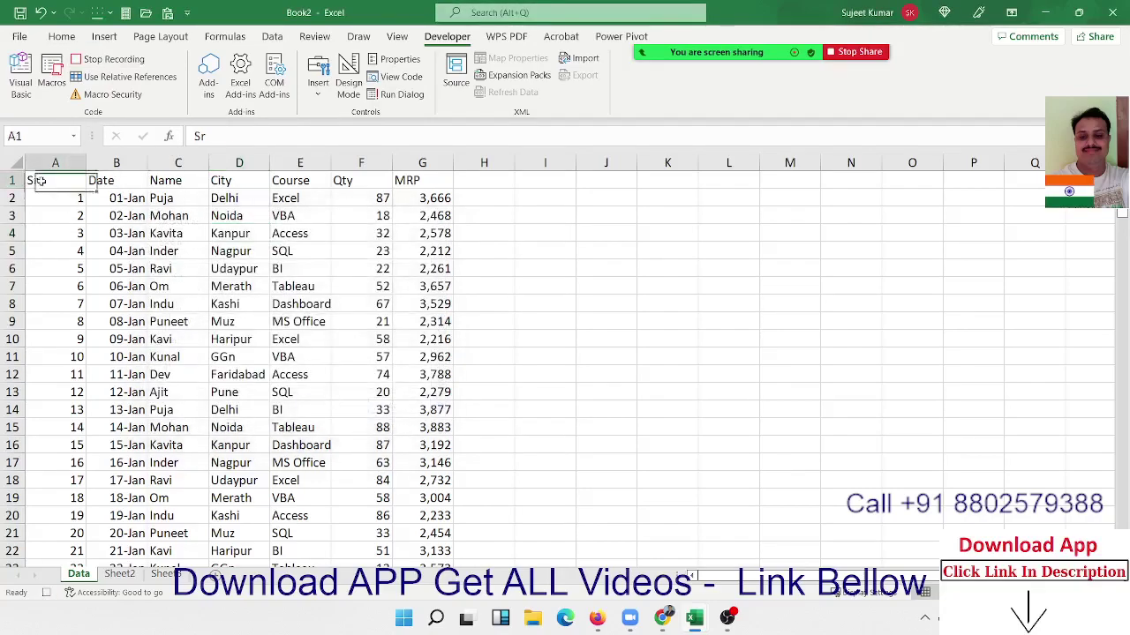
{"action": "key", "text": "ctrl+shift+l"}
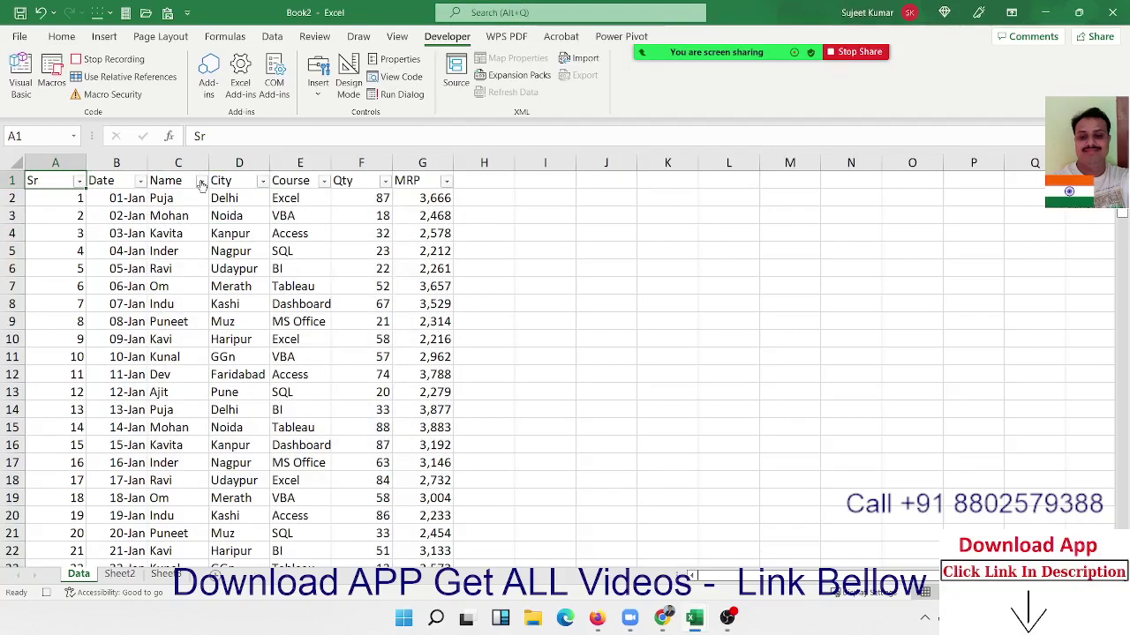
{"action": "left_click", "coordinate": [179, 180]}
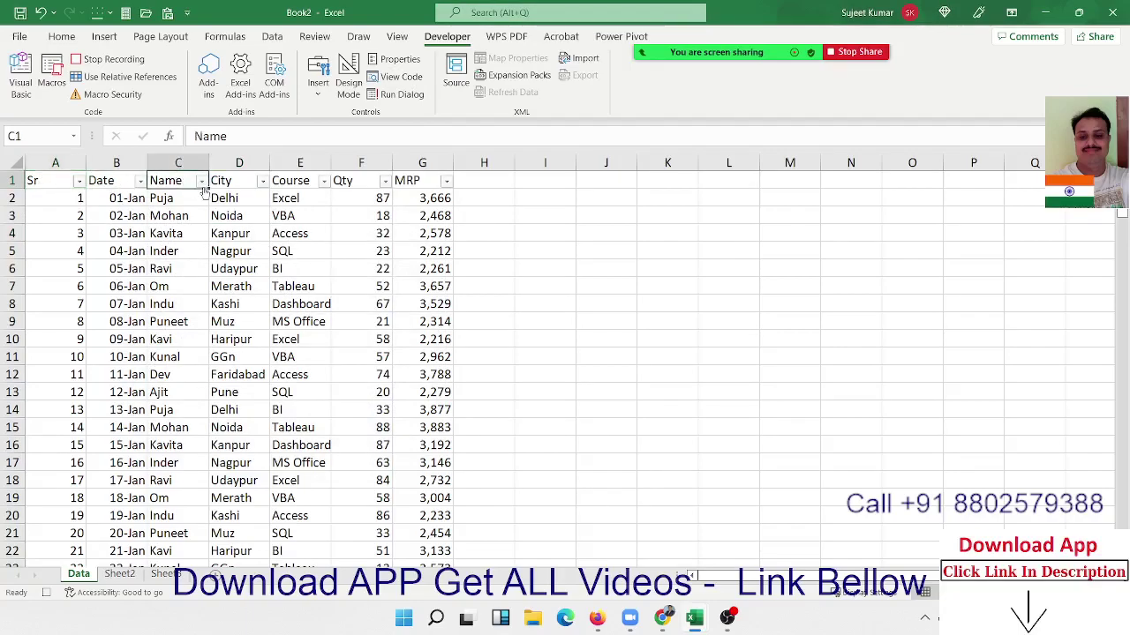
{"action": "left_click", "coordinate": [201, 182]}
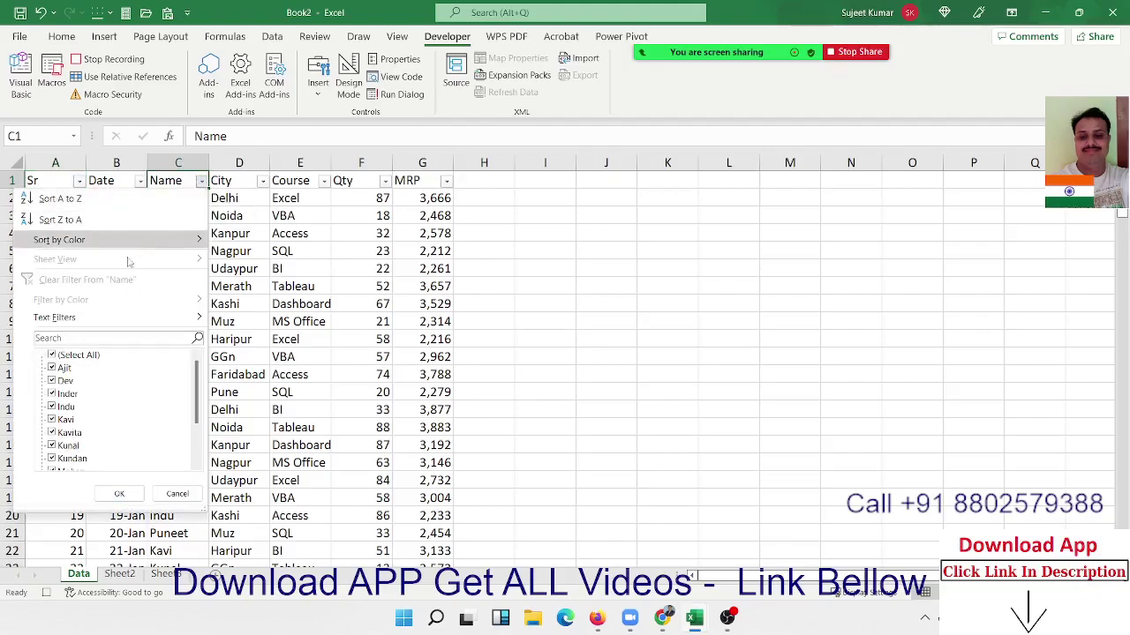
{"action": "mouse_move", "coordinate": [55, 318]}
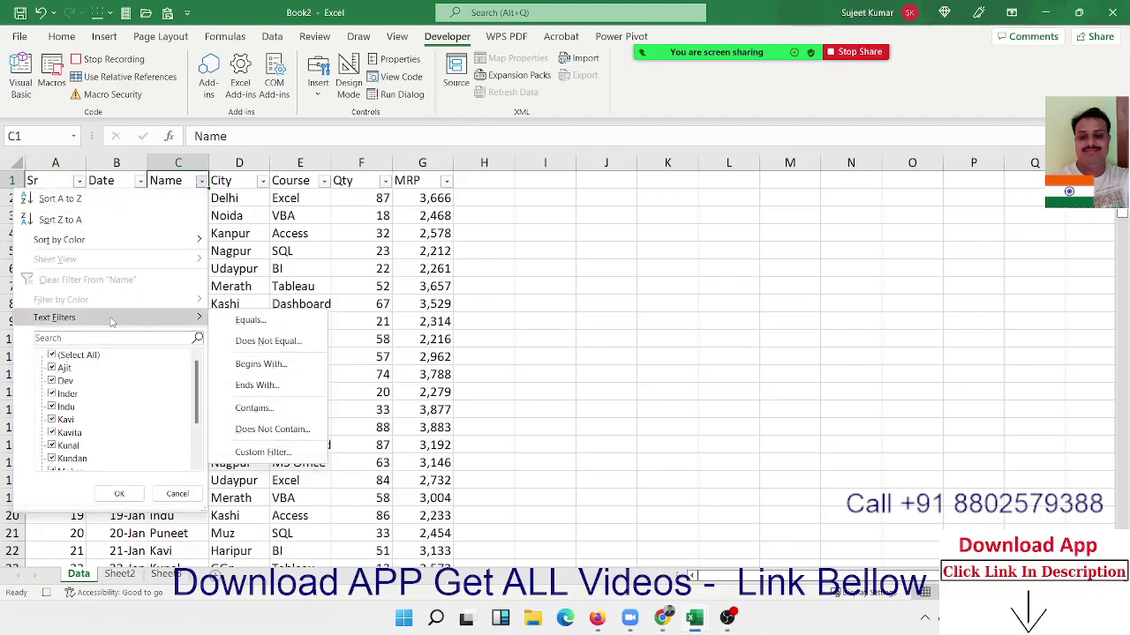
{"action": "left_click", "coordinate": [256, 321]}
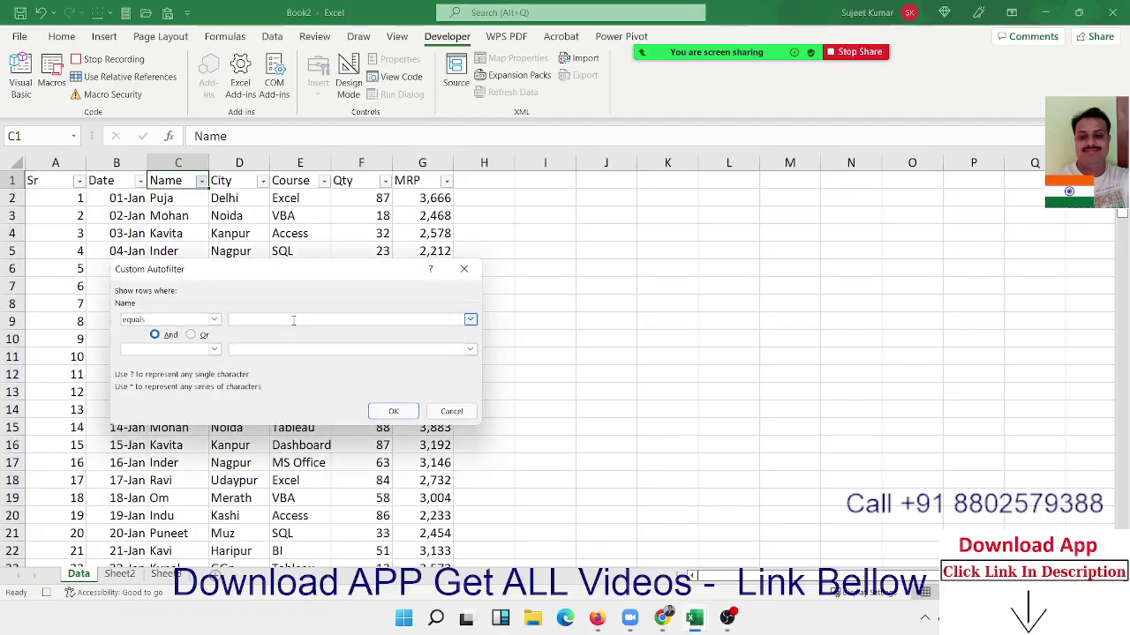
{"action": "type", "text": "Puja"}
{"action": "left_click", "coordinate": [393, 411]}
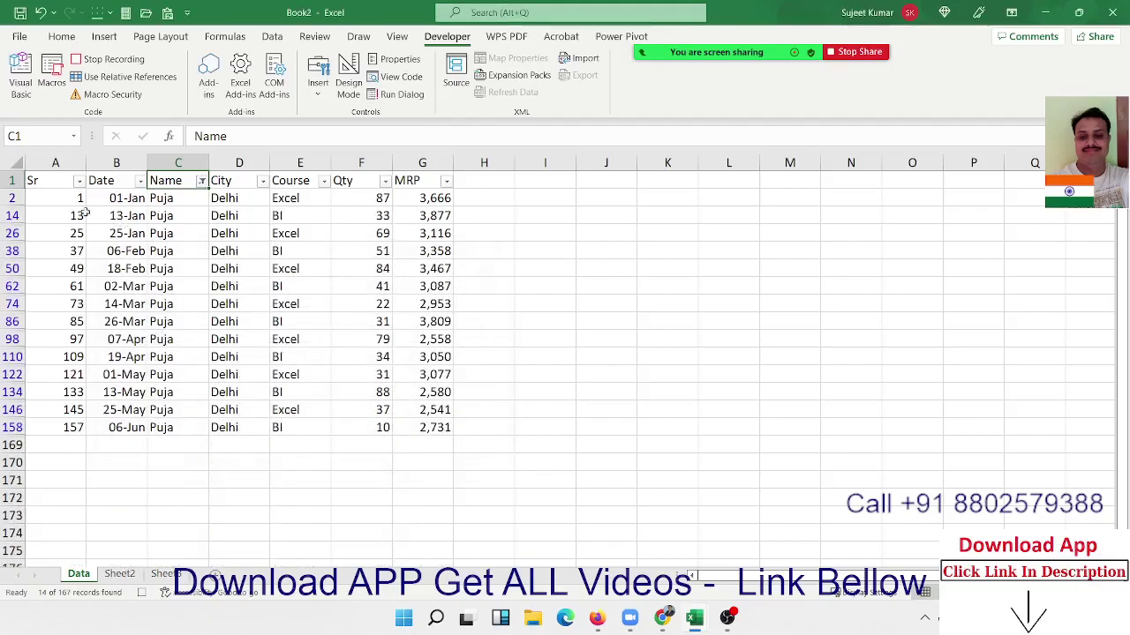
Copy only the visible filtered cells of the table, then add a new blank sheet
{"action": "left_click", "coordinate": [45, 181]}
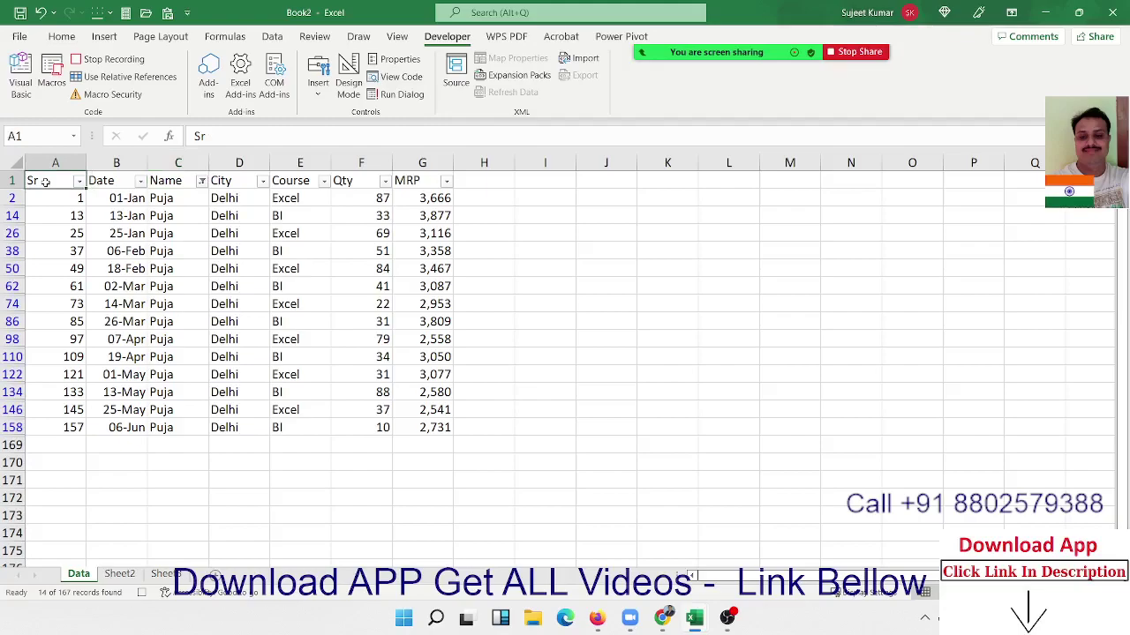
{"action": "key", "text": "ctrl+shift+Right"}
{"action": "key", "text": "ctrl+shift+Down"}
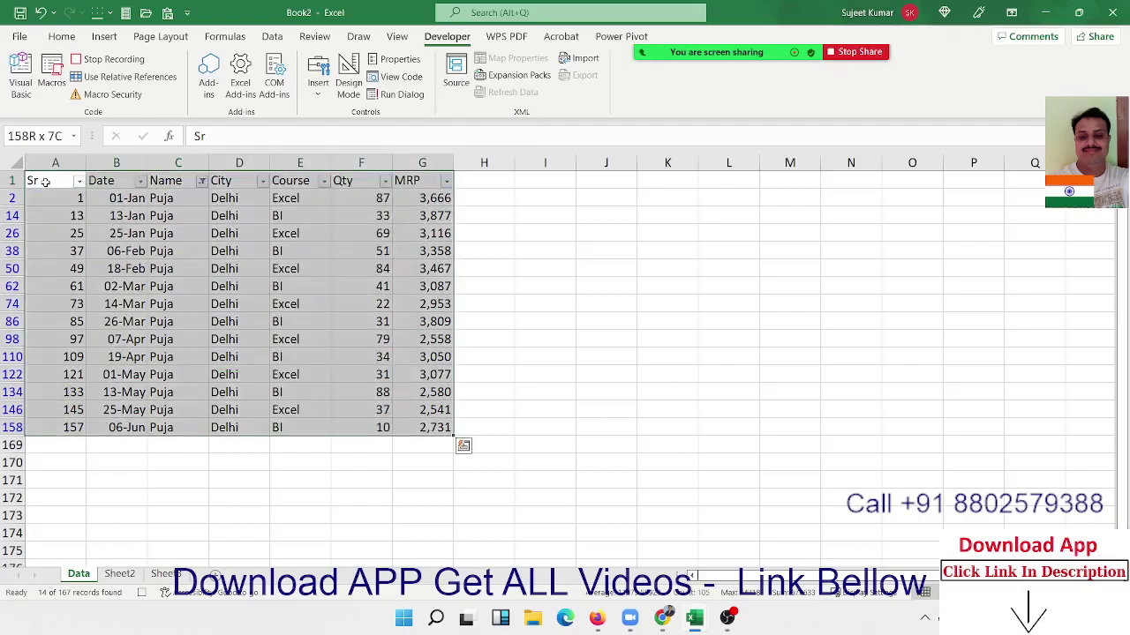
{"action": "key", "text": "ctrl+g"}
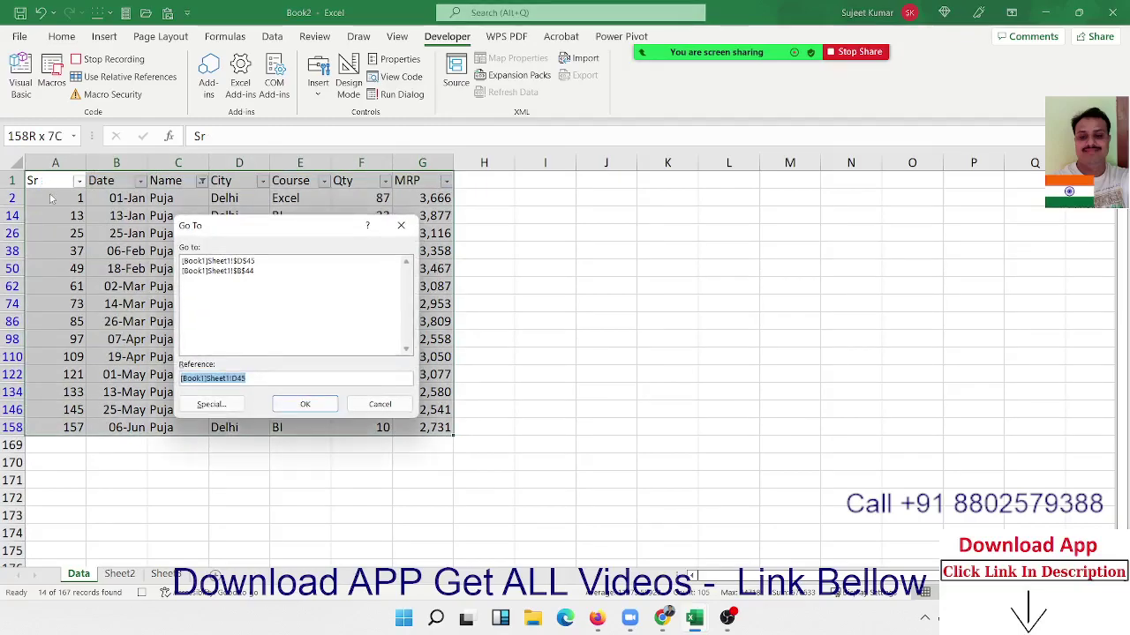
{"action": "left_click", "coordinate": [212, 405]}
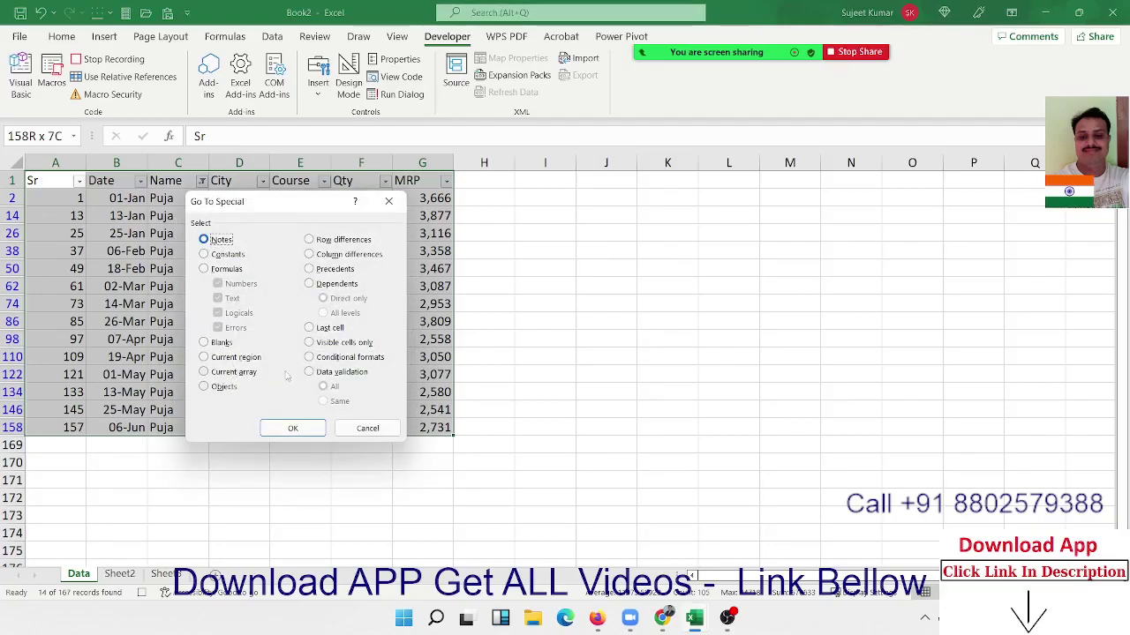
{"action": "left_click", "coordinate": [328, 343]}
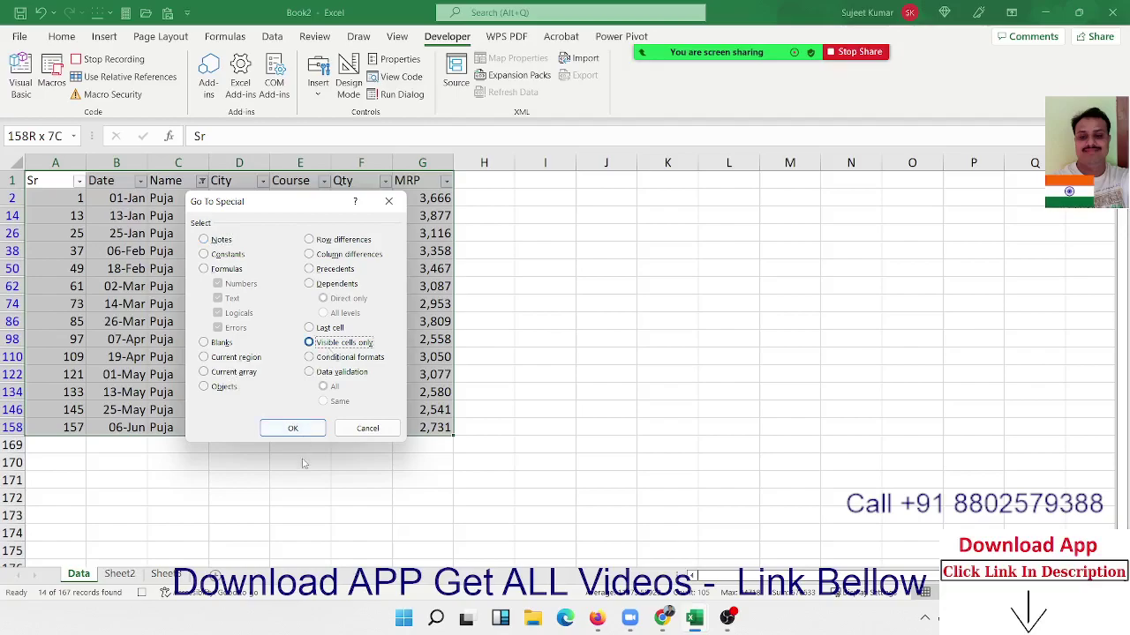
{"action": "left_click", "coordinate": [293, 428]}
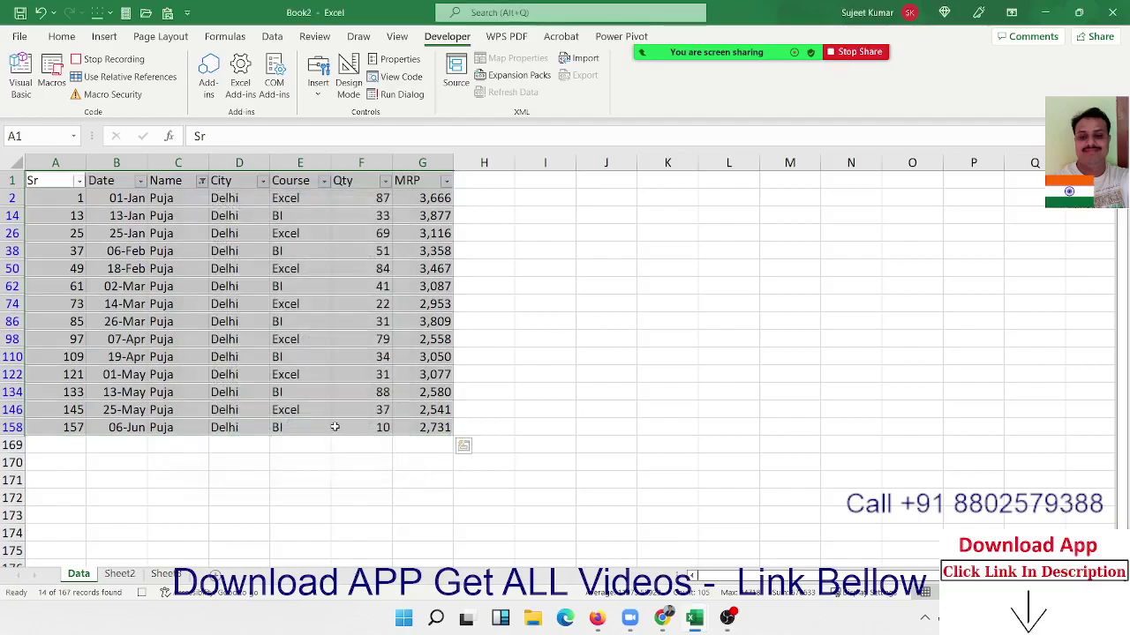
{"action": "key", "text": "ctrl+c"}
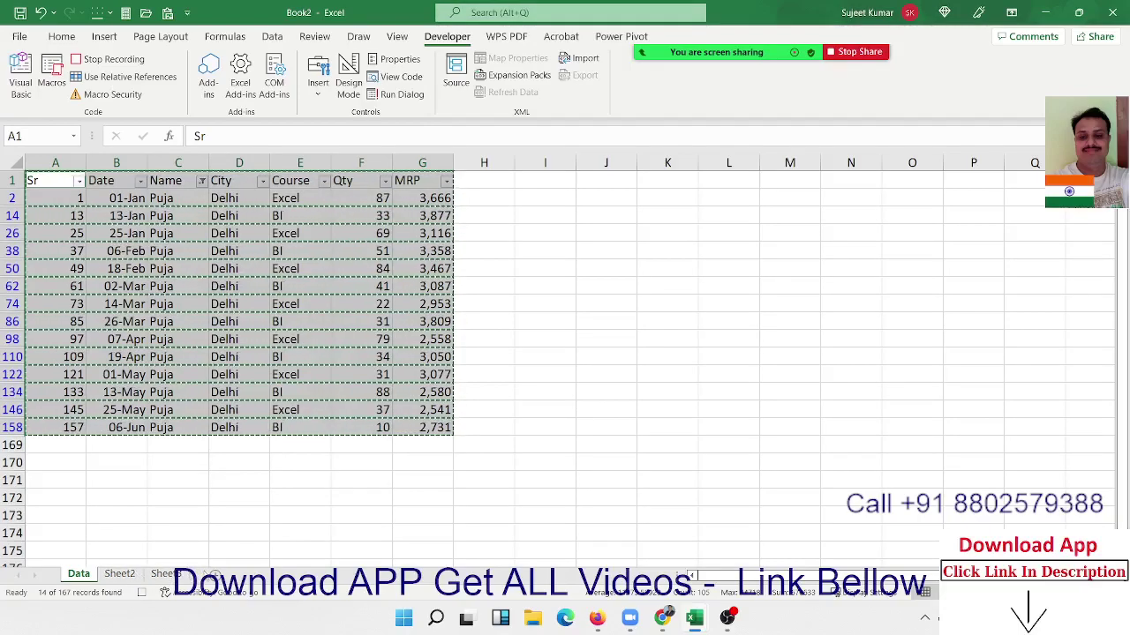
{"action": "left_click", "coordinate": [214, 574]}
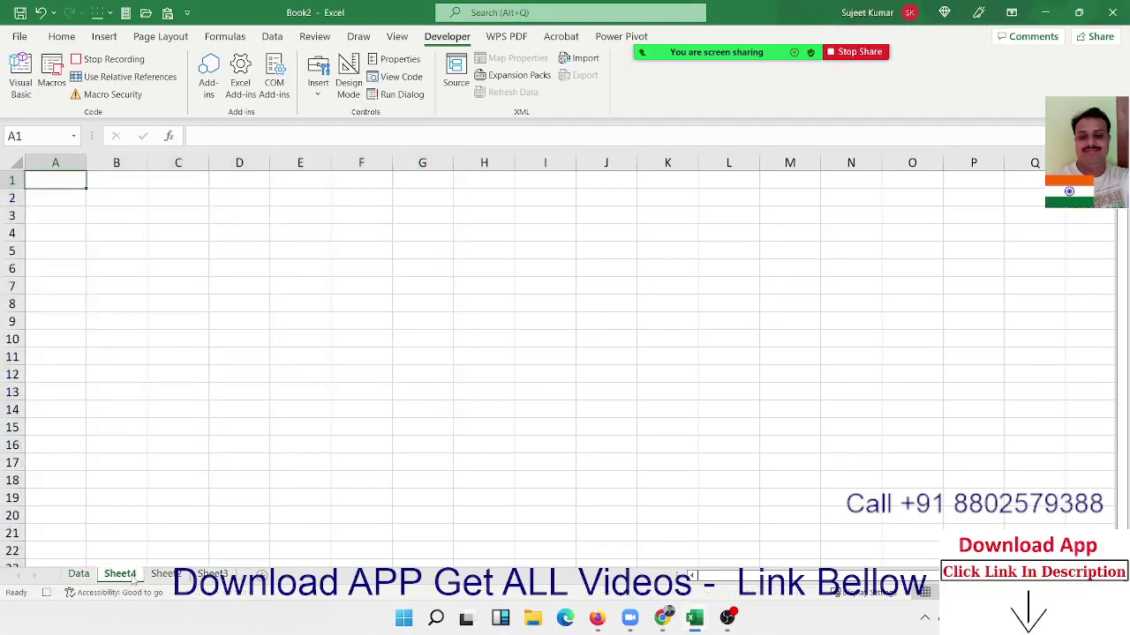
Name the new sheet Puja, paste the copied Puja rows at A1, and go back to Data
{"action": "double_click", "coordinate": [130, 575]}
{"action": "type", "text": "P"}
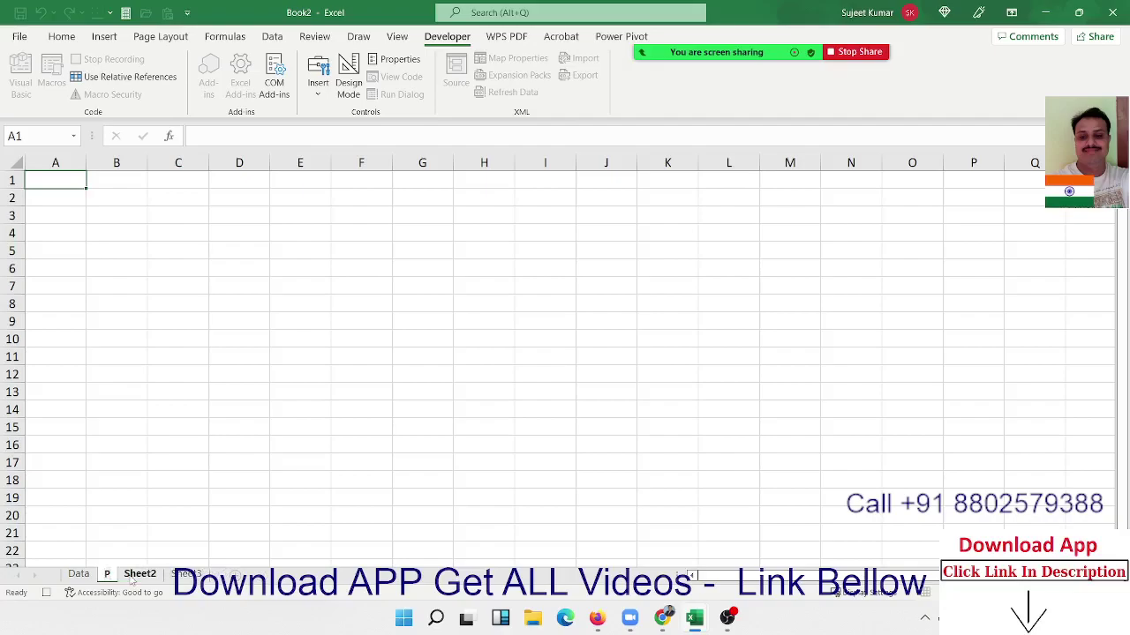
{"action": "type", "text": "uja"}
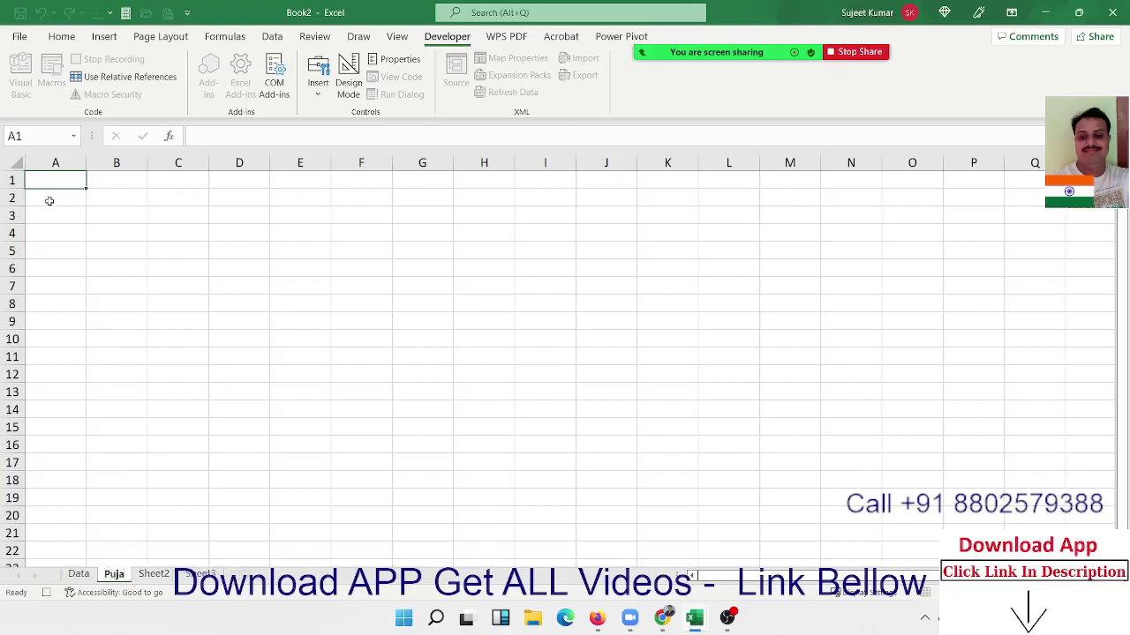
{"action": "left_click", "coordinate": [53, 196]}
{"action": "left_click", "coordinate": [53, 181]}
{"action": "key", "text": "ctrl+v"}
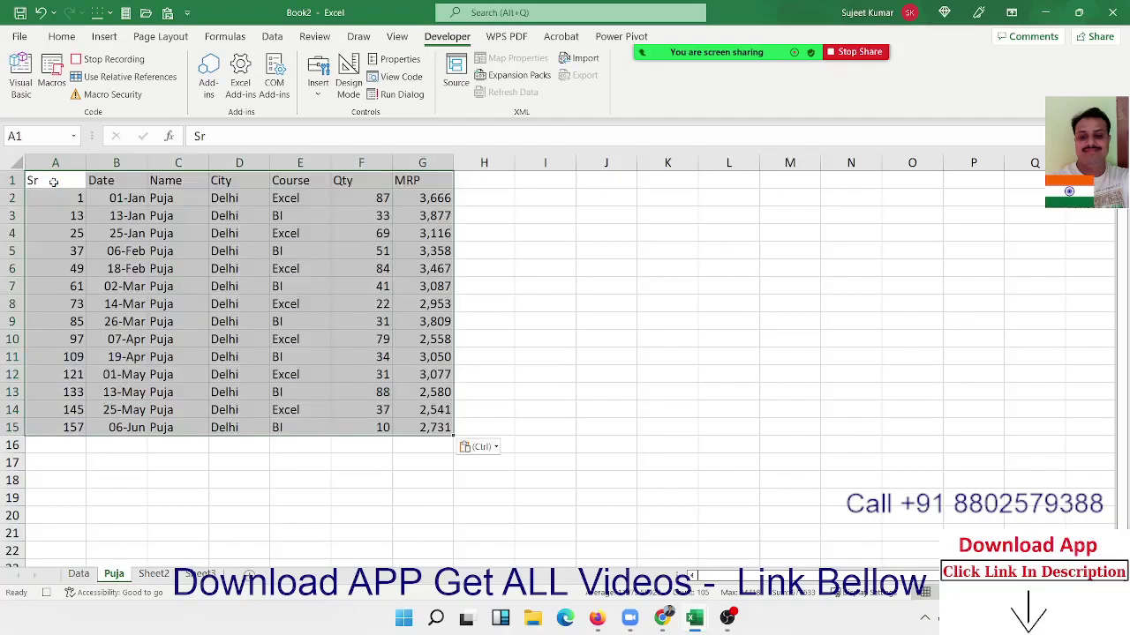
{"action": "key", "text": "Escape"}
{"action": "left_click", "coordinate": [79, 574]}
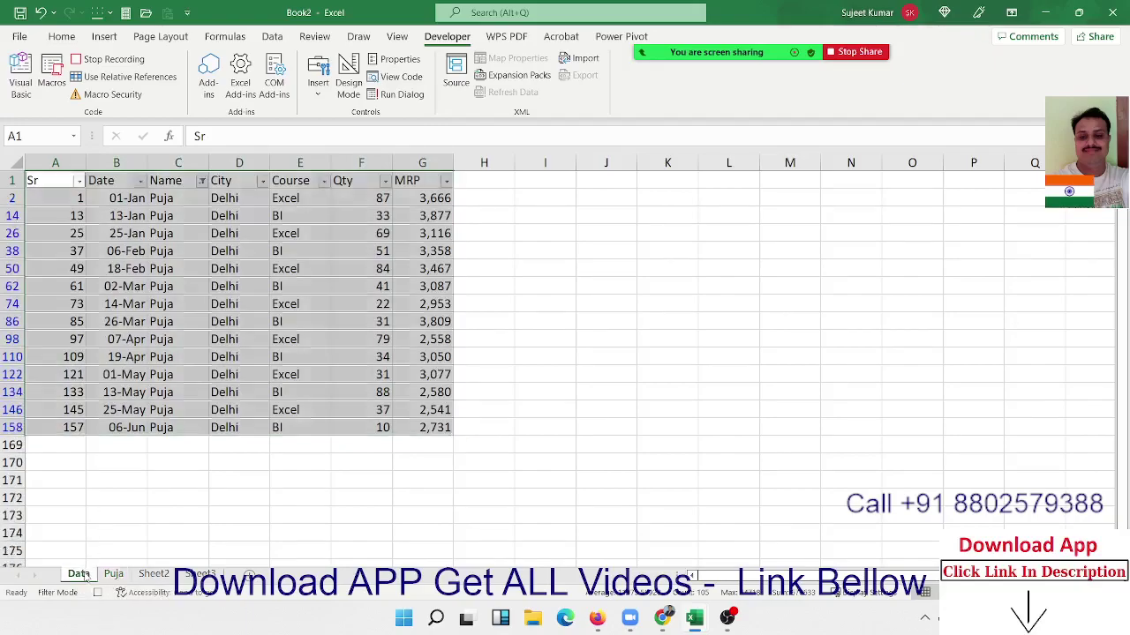
{"action": "left_click", "coordinate": [155, 268]}
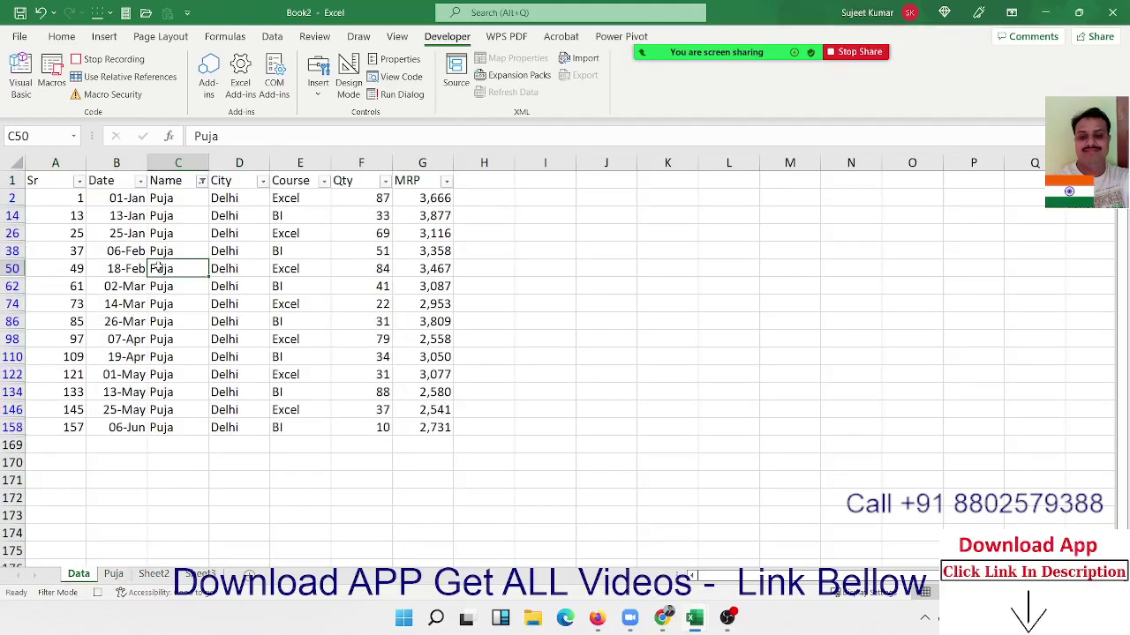
Stop recording, turn off the filter, and open Macro1's code for editing
{"action": "left_click", "coordinate": [99, 594]}
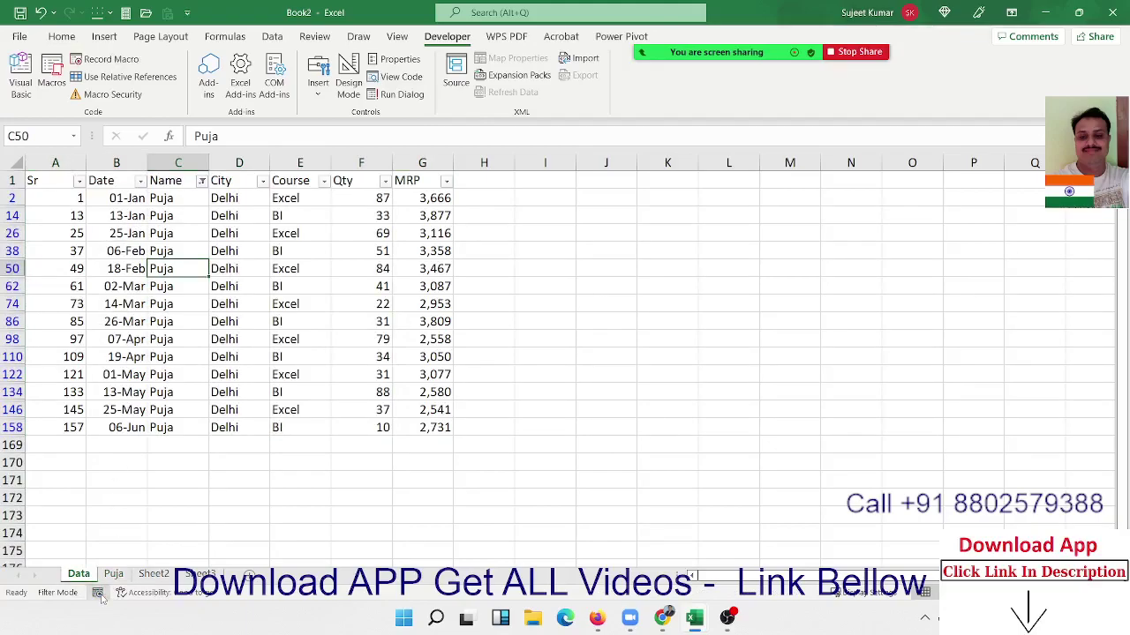
{"action": "key", "text": "ctrl+shift+l"}
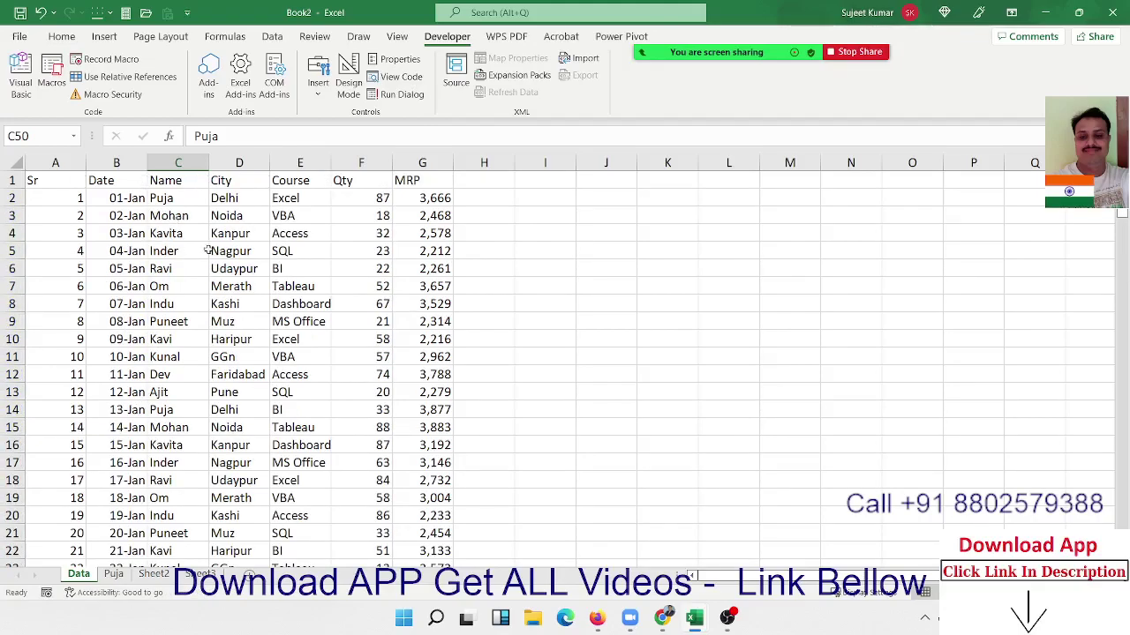
{"action": "left_click", "coordinate": [216, 251]}
{"action": "left_click", "coordinate": [52, 77]}
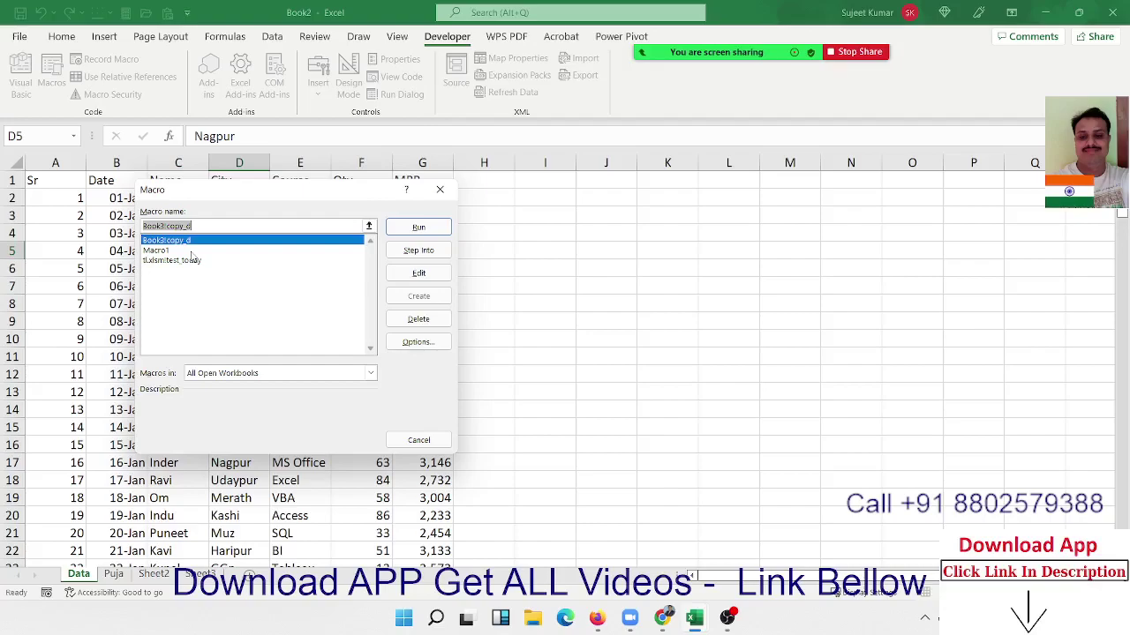
{"action": "left_click", "coordinate": [192, 251]}
{"action": "left_click", "coordinate": [431, 278]}
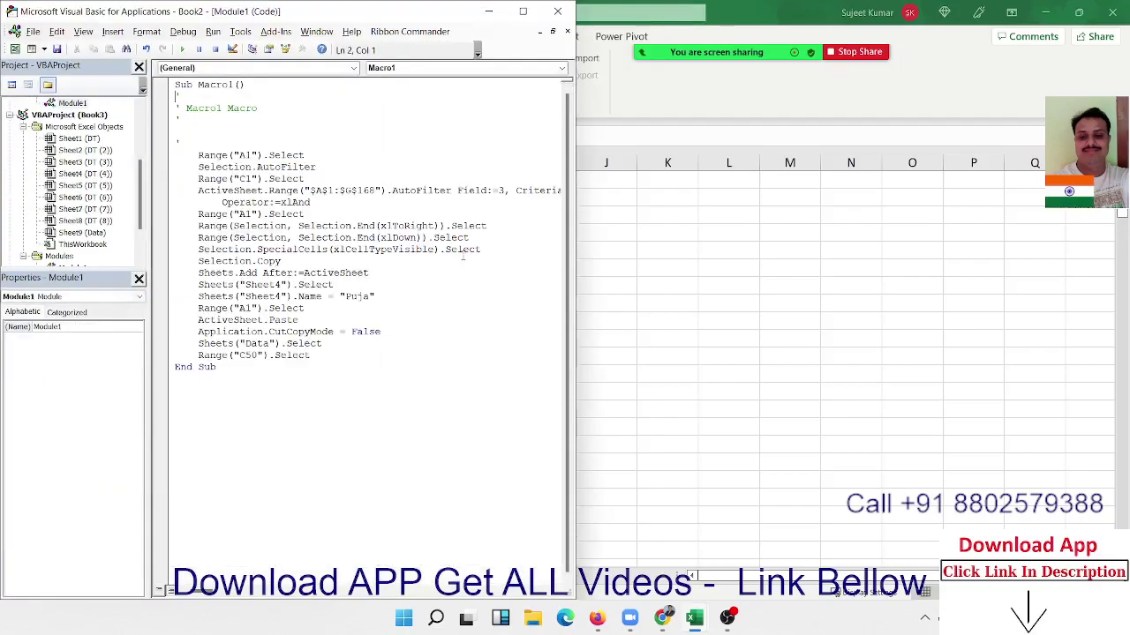
Delete the Selection.AutoFilter line and put Sheets("Data").Select at the macro's start
{"action": "left_click", "coordinate": [175, 367]}
{"action": "key", "text": "Return"}
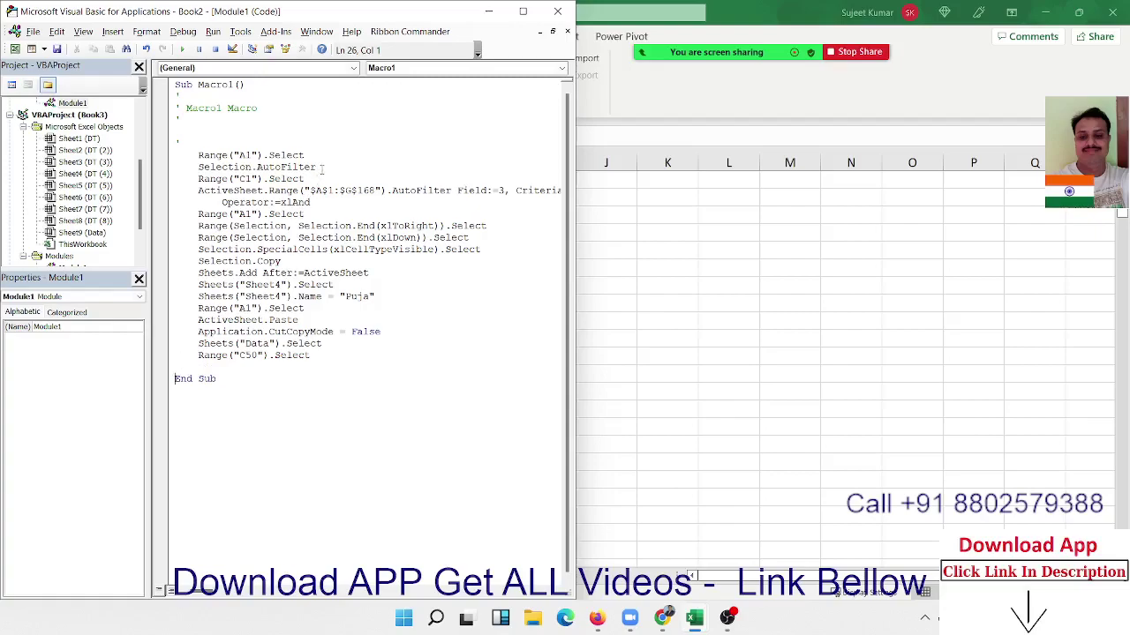
{"action": "left_click_drag", "start_coordinate": [323, 166], "coordinate": [185, 167]}
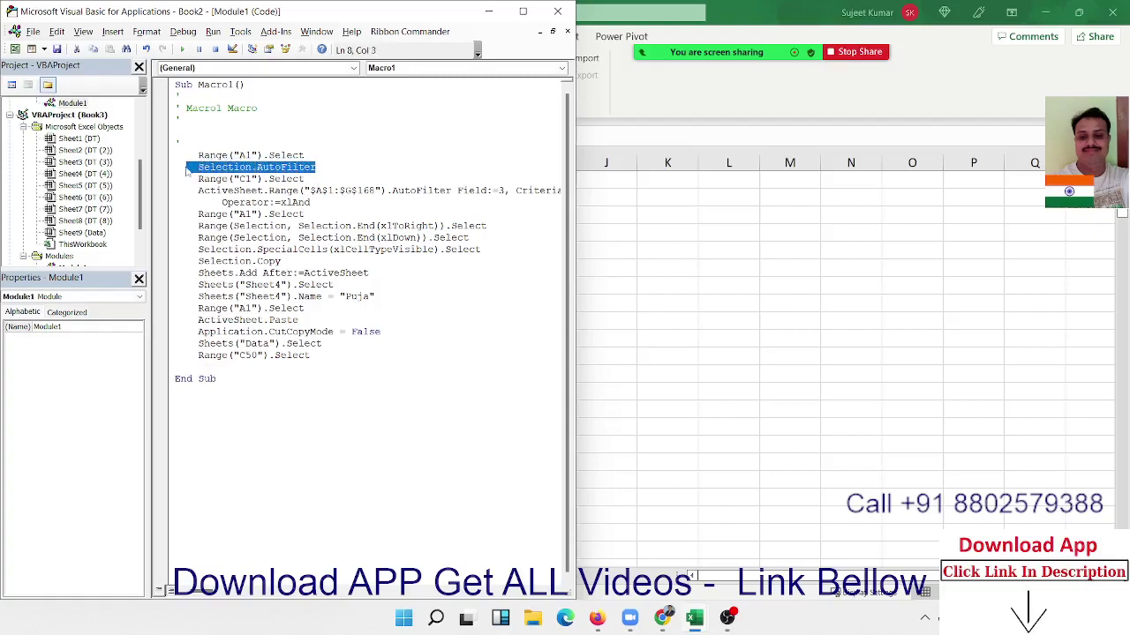
{"action": "key", "text": "Delete"}
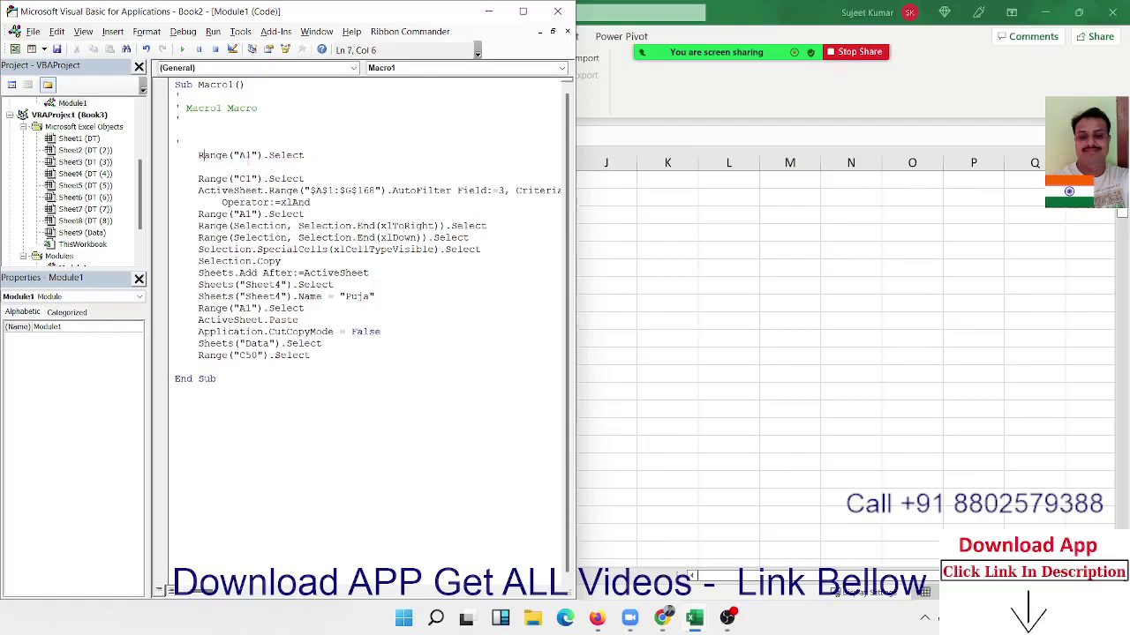
{"action": "left_click_drag", "start_coordinate": [326, 343], "coordinate": [185, 345]}
{"action": "key", "text": "ctrl+c"}
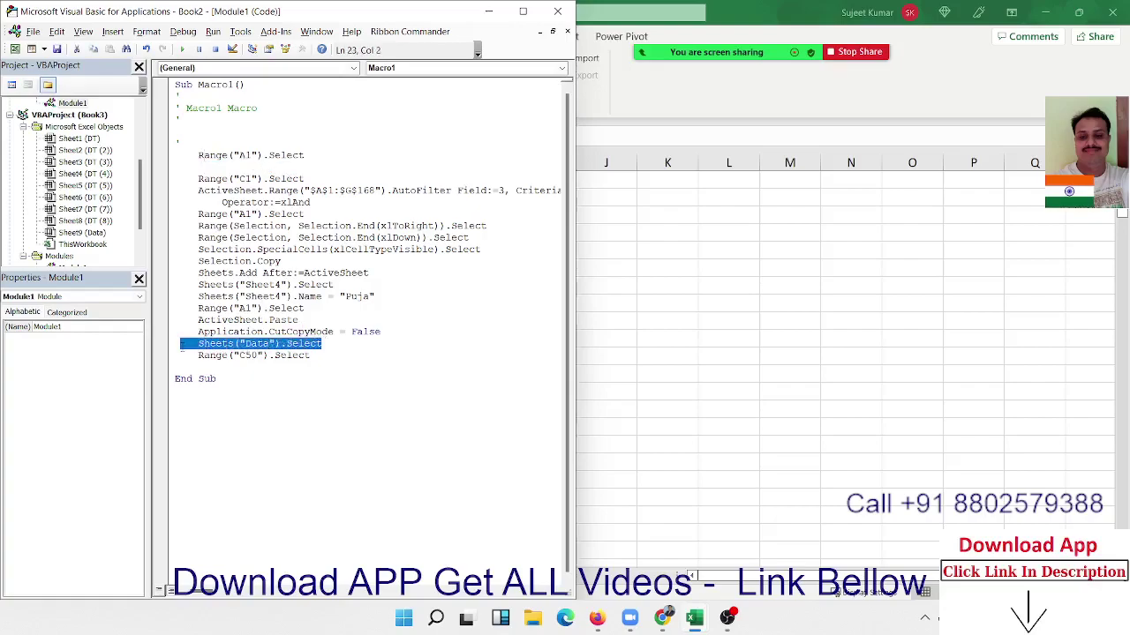
{"action": "left_click", "coordinate": [199, 157]}
{"action": "key", "text": "Delete"}
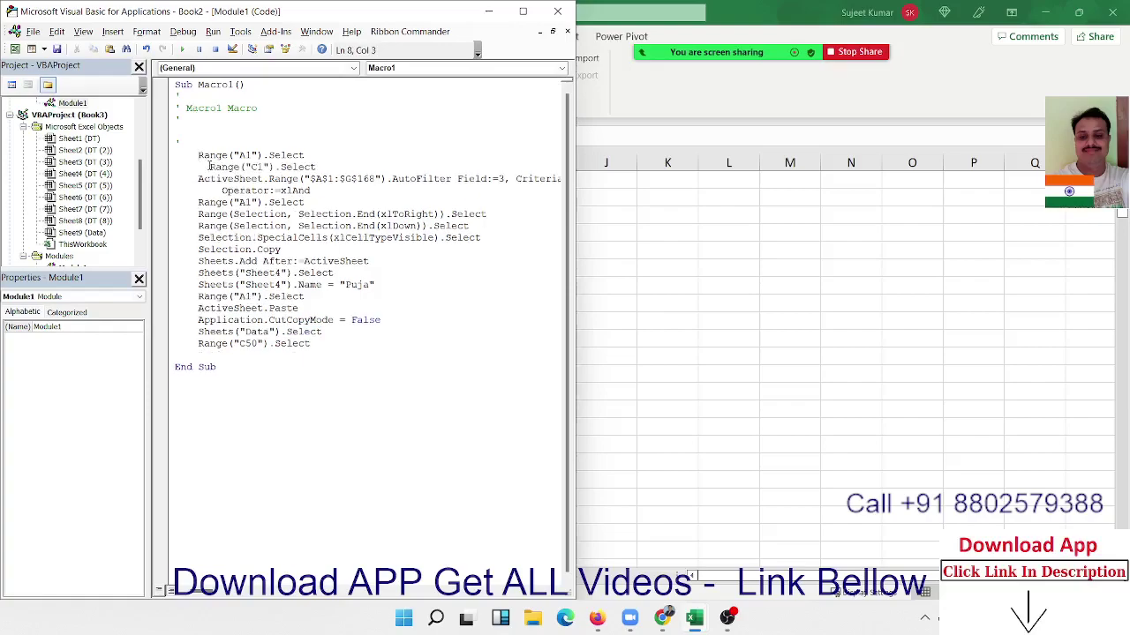
{"action": "key", "text": "Return"}
{"action": "key", "text": "Return"}
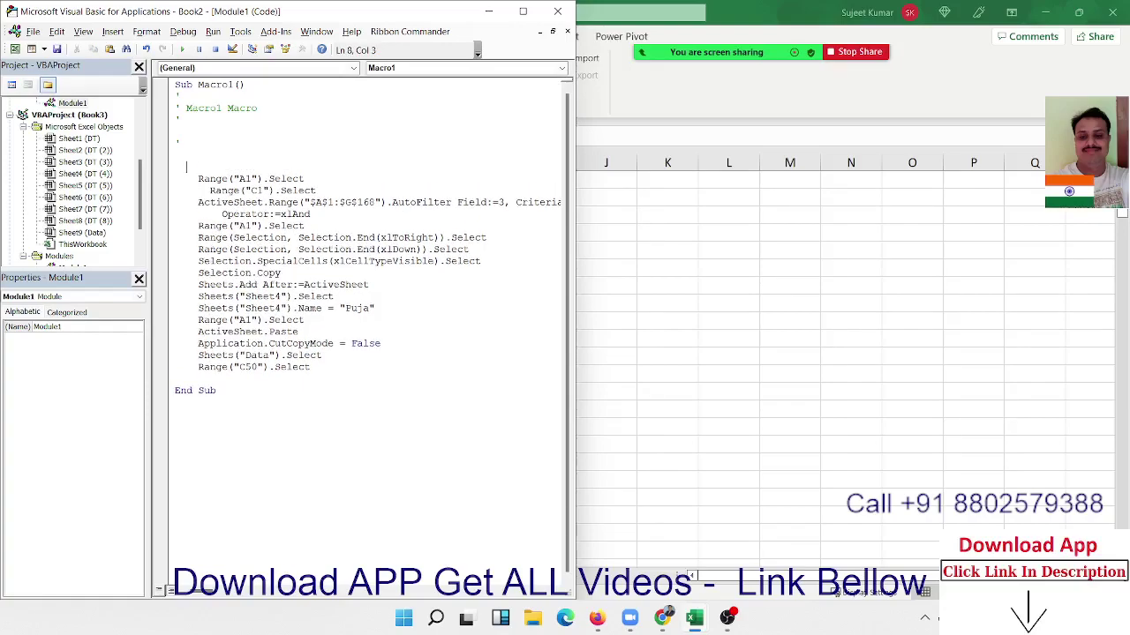
{"action": "key", "text": "ctrl+v"}
Trim the filter range to $A$1 and delete the Range("C1").Select line
{"action": "left_click", "coordinate": [310, 202]}
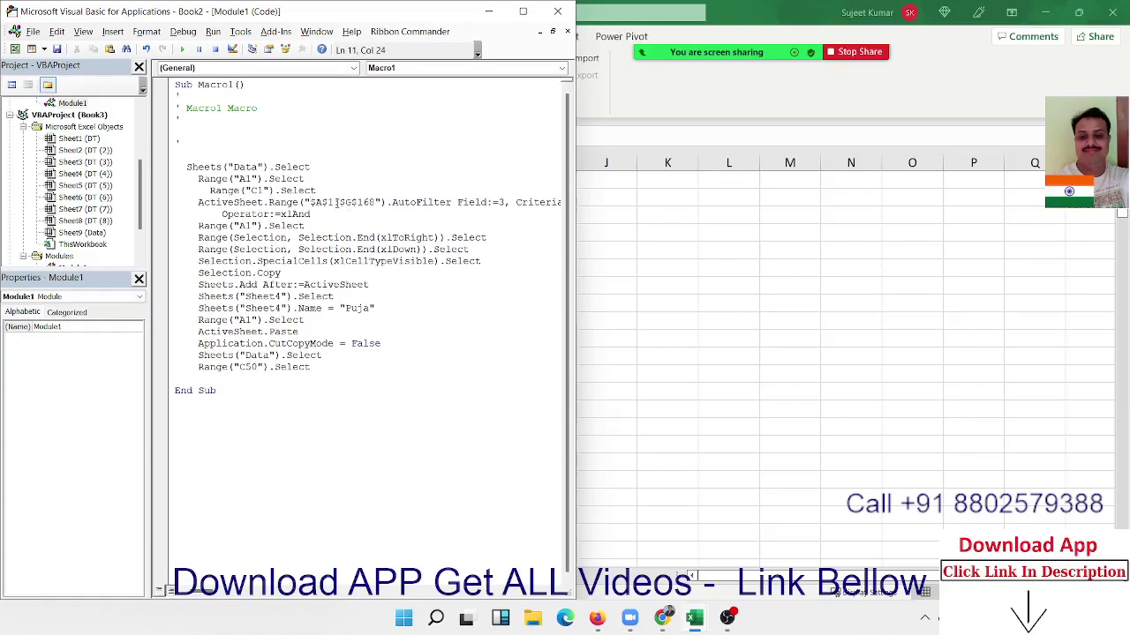
{"action": "key", "text": "Delete"}
{"action": "key", "text": "Delete"}
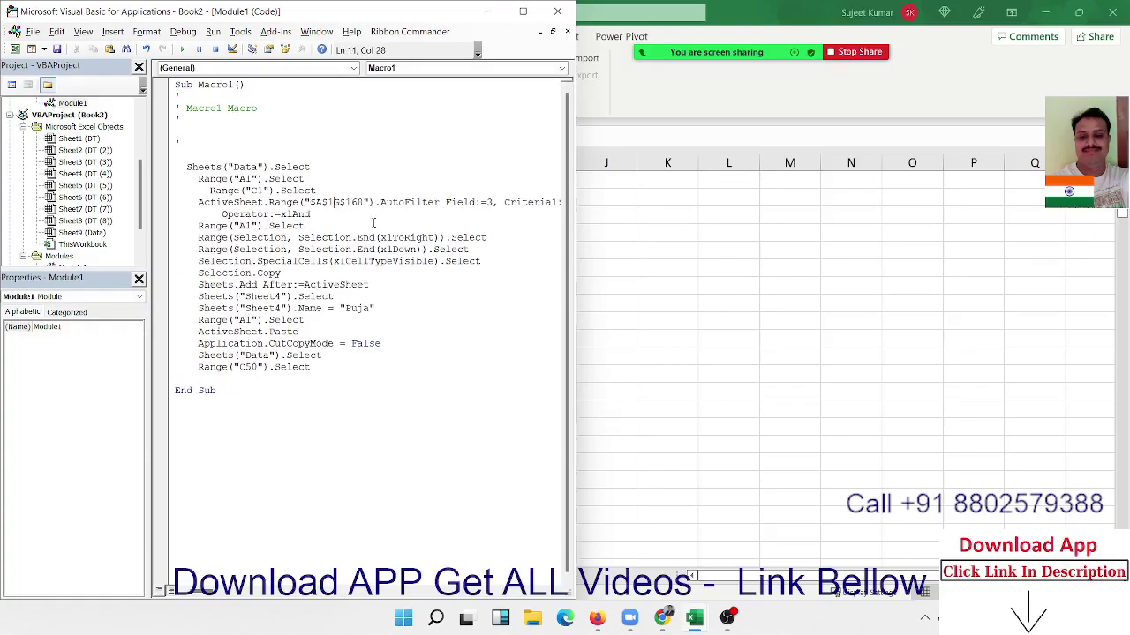
{"action": "key", "text": "Delete"}
{"action": "key", "text": "Delete"}
{"action": "key", "text": "Delete"}
{"action": "key", "text": "Delete"}
{"action": "key", "text": "Delete"}
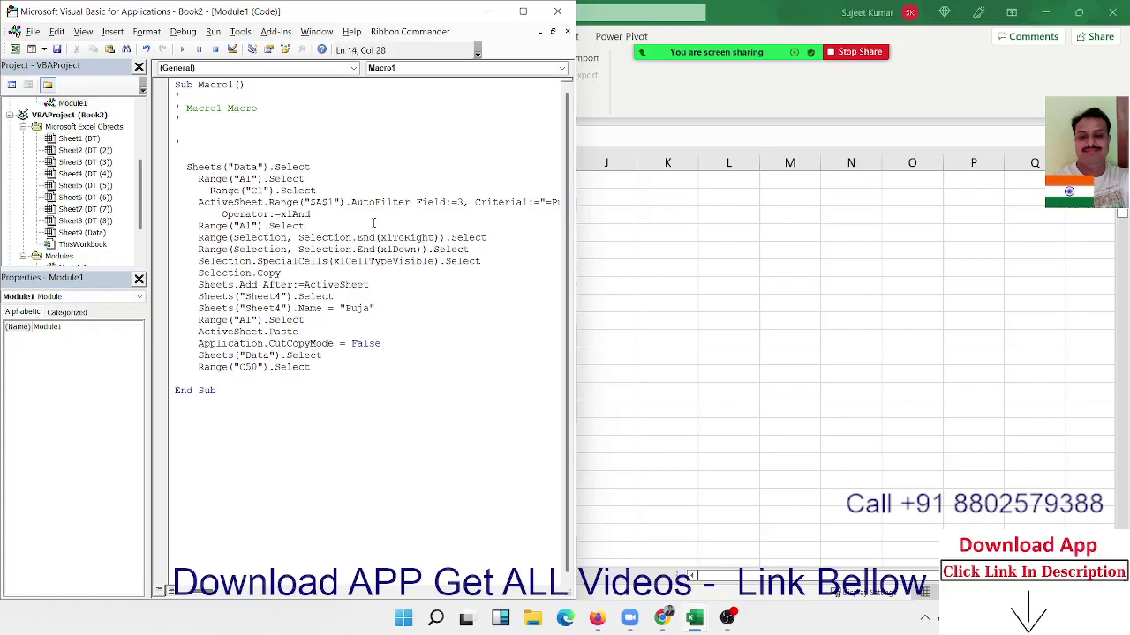
{"action": "left_click_drag", "start_coordinate": [353, 226], "coordinate": [283, 226]}
{"action": "left_click_drag", "start_coordinate": [239, 191], "coordinate": [328, 188]}
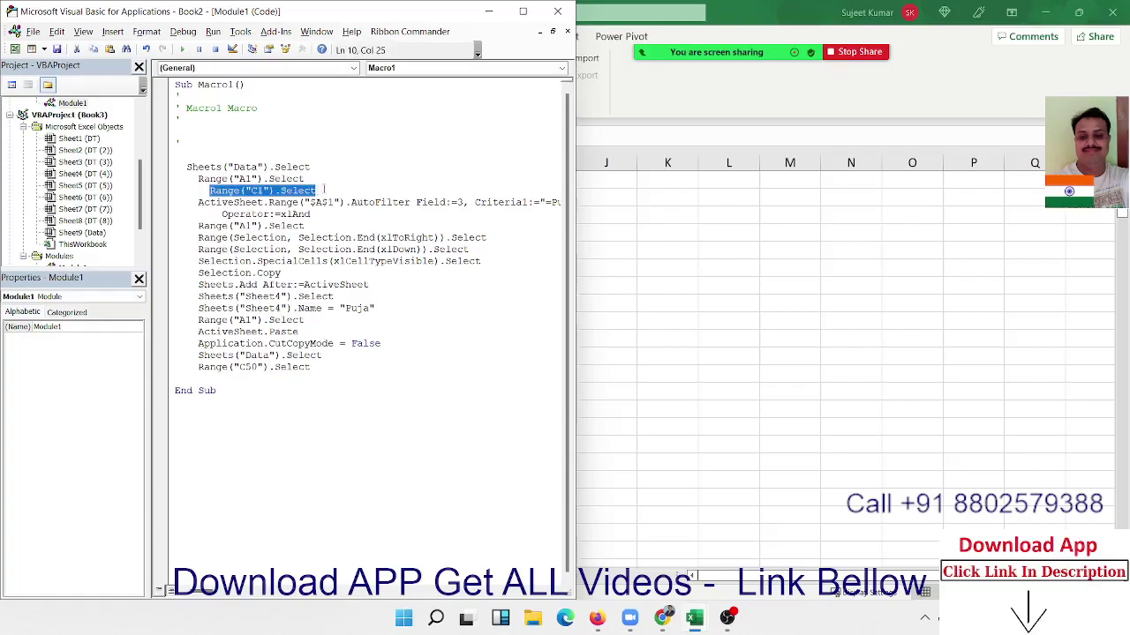
{"action": "key", "text": "Delete"}
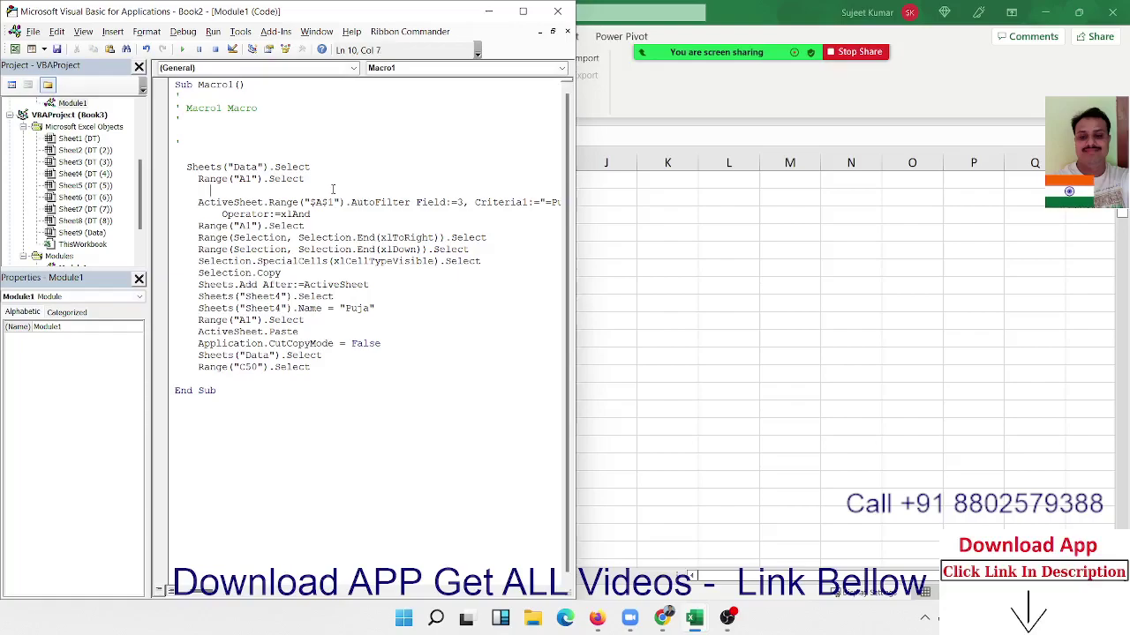
Delete the redundant Range("A1").Select line that follows the filter in Macro1
{"action": "left_click", "coordinate": [307, 226]}
{"action": "left_click_drag", "start_coordinate": [307, 226], "coordinate": [168, 226]}
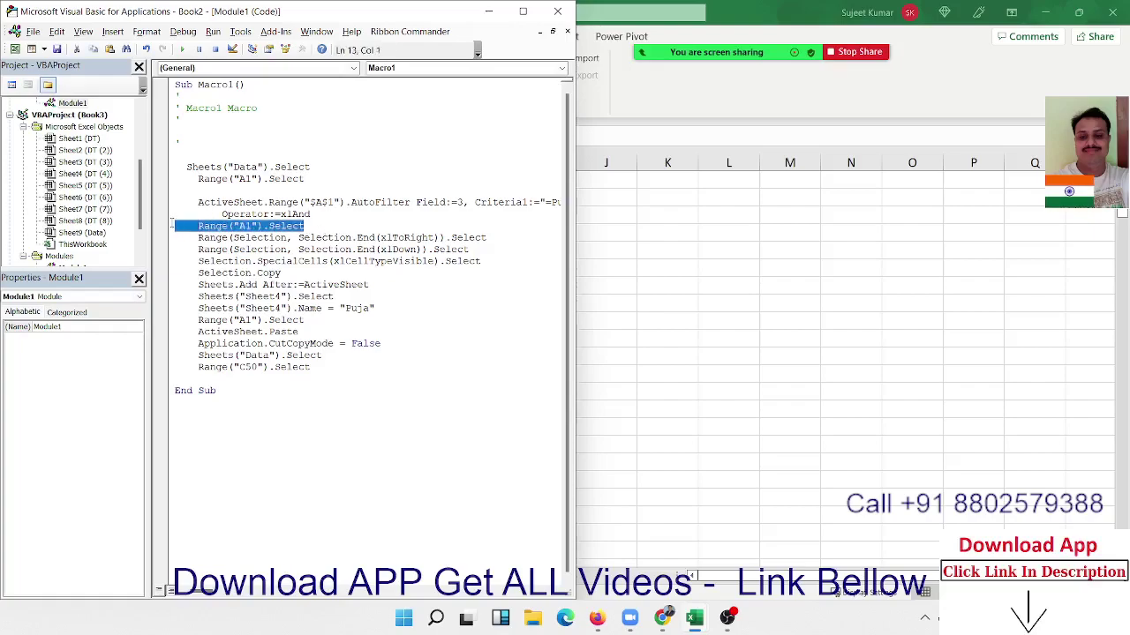
{"action": "key", "text": "Delete"}
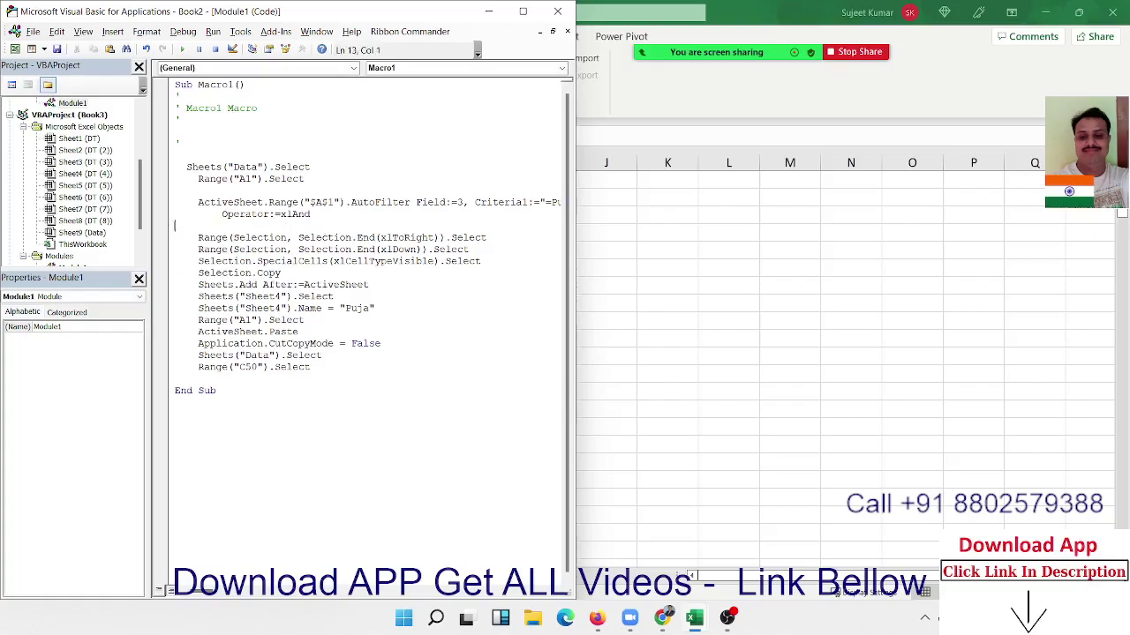
{"action": "double_click", "coordinate": [226, 177]}
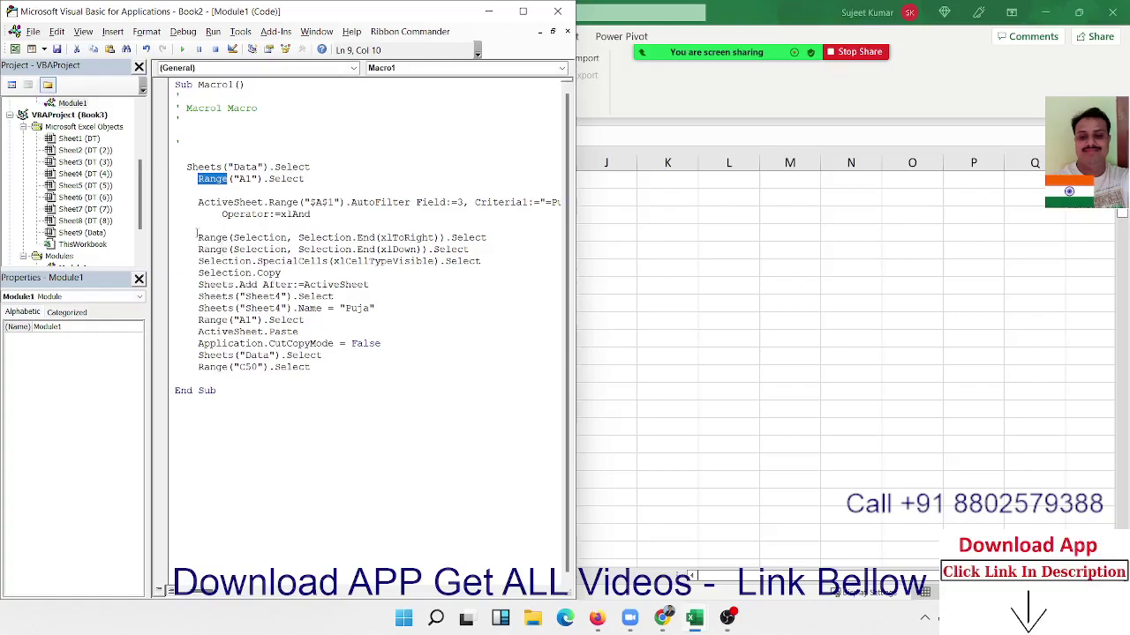
{"action": "mouse_move", "coordinate": [198, 238]}
{"action": "left_mouse_down"}
{"action": "mouse_move", "coordinate": [204, 251]}
{"action": "mouse_move", "coordinate": [245, 250]}
{"action": "mouse_move", "coordinate": [263, 285]}
{"action": "left_mouse_up"}
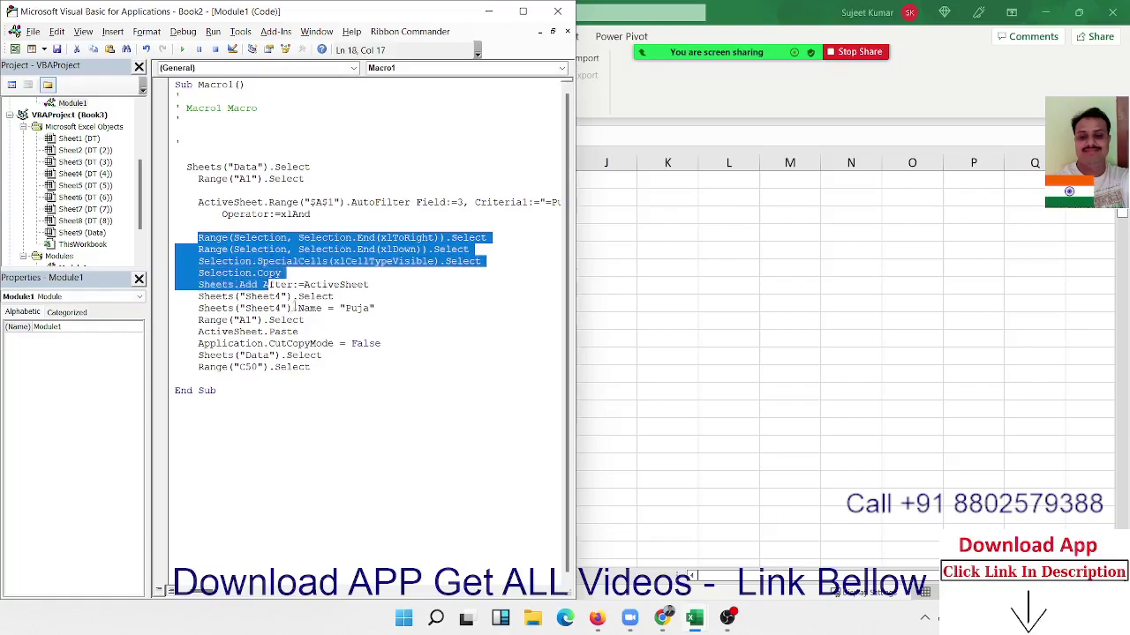
Delete the Sheets("Sheet4").Select line and select the Sheets("Sheet4") reference on the rename line
{"action": "left_click", "coordinate": [316, 296]}
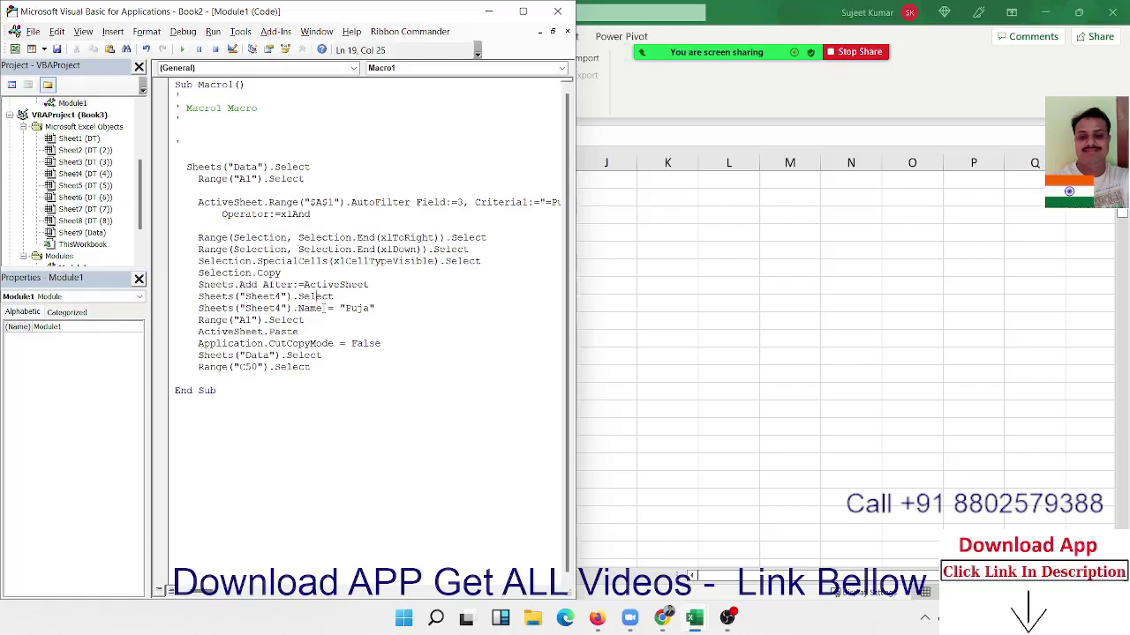
{"action": "left_click_drag", "start_coordinate": [343, 297], "coordinate": [192, 298]}
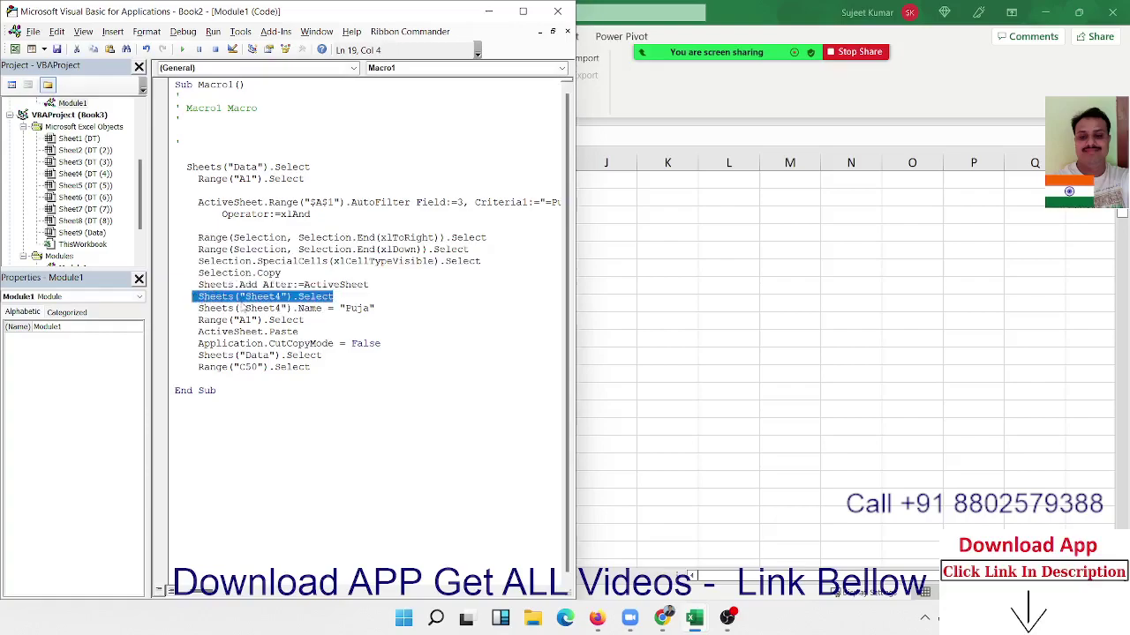
{"action": "key", "text": "Delete"}
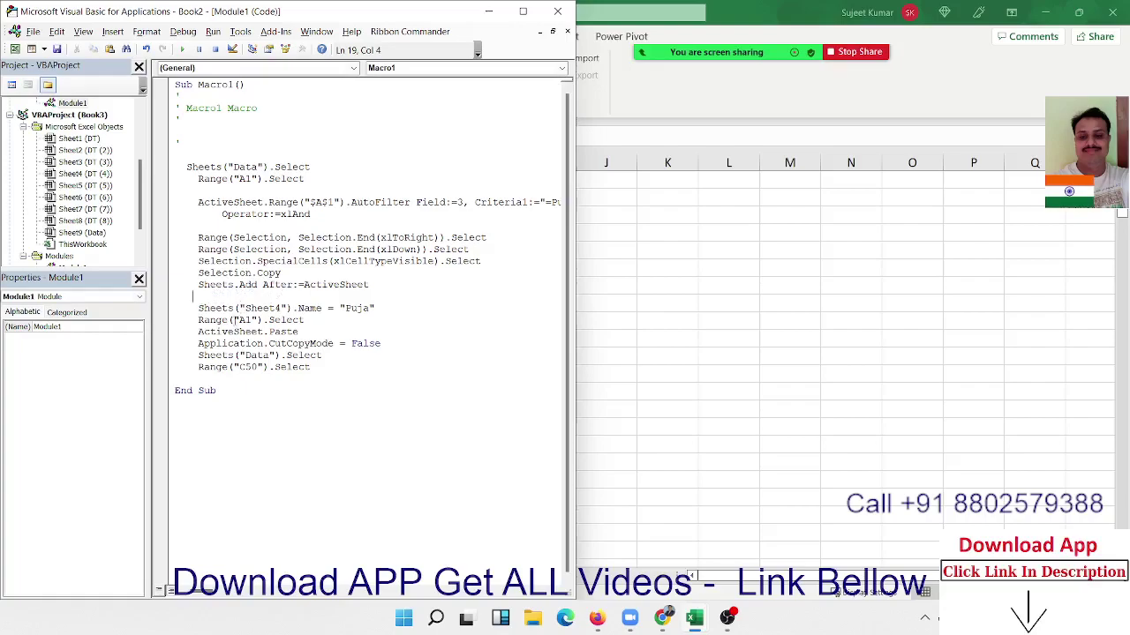
{"action": "double_click", "coordinate": [230, 331]}
{"action": "key", "text": "ctrl+c"}
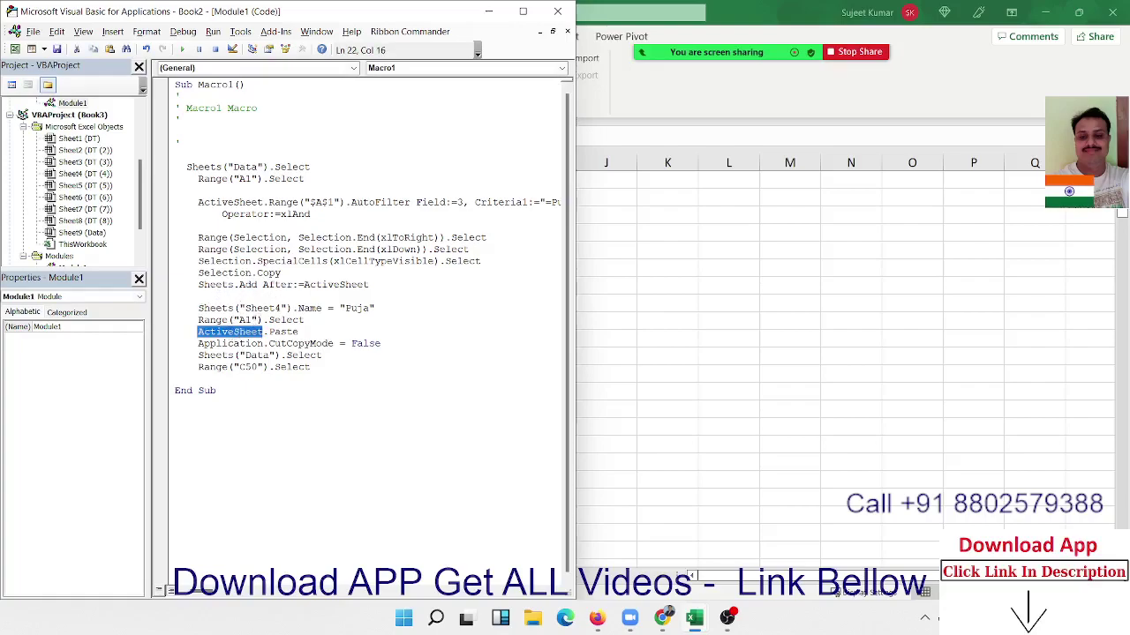
{"action": "mouse_move", "coordinate": [291, 308]}
{"action": "left_mouse_down"}
{"action": "mouse_move", "coordinate": [181, 309]}
{"action": "mouse_move", "coordinate": [194, 309]}
{"action": "left_mouse_up"}
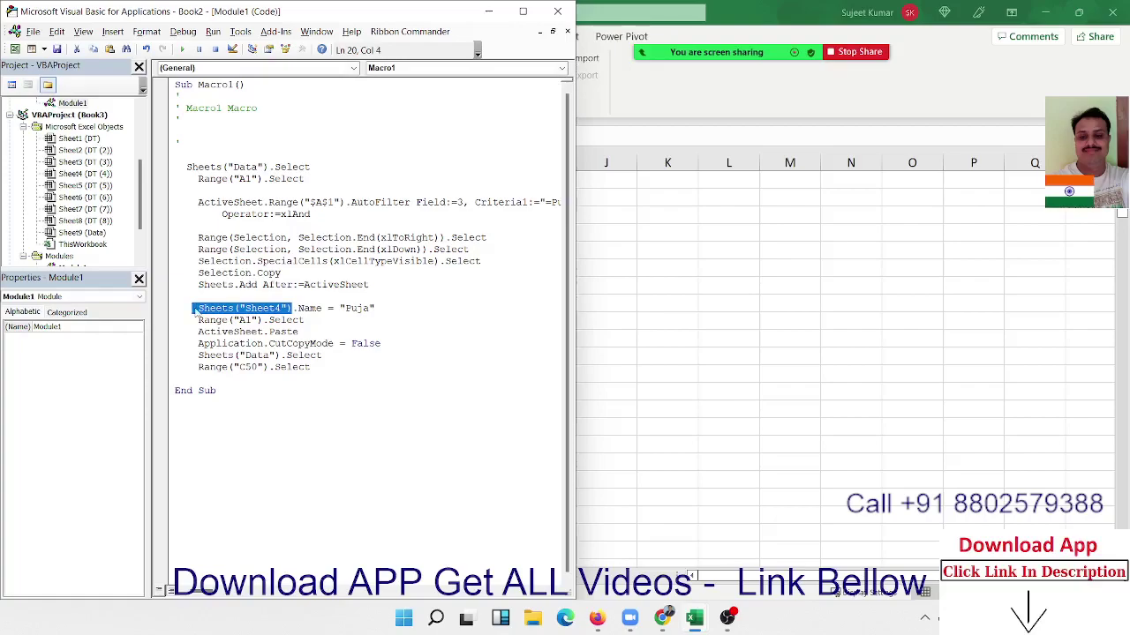
Replace Sheets("Sheet4") with ActiveSheet on the rename line and remove the blank line above it
{"action": "key", "text": "ctrl+v"}
{"action": "left_click", "coordinate": [306, 319]}
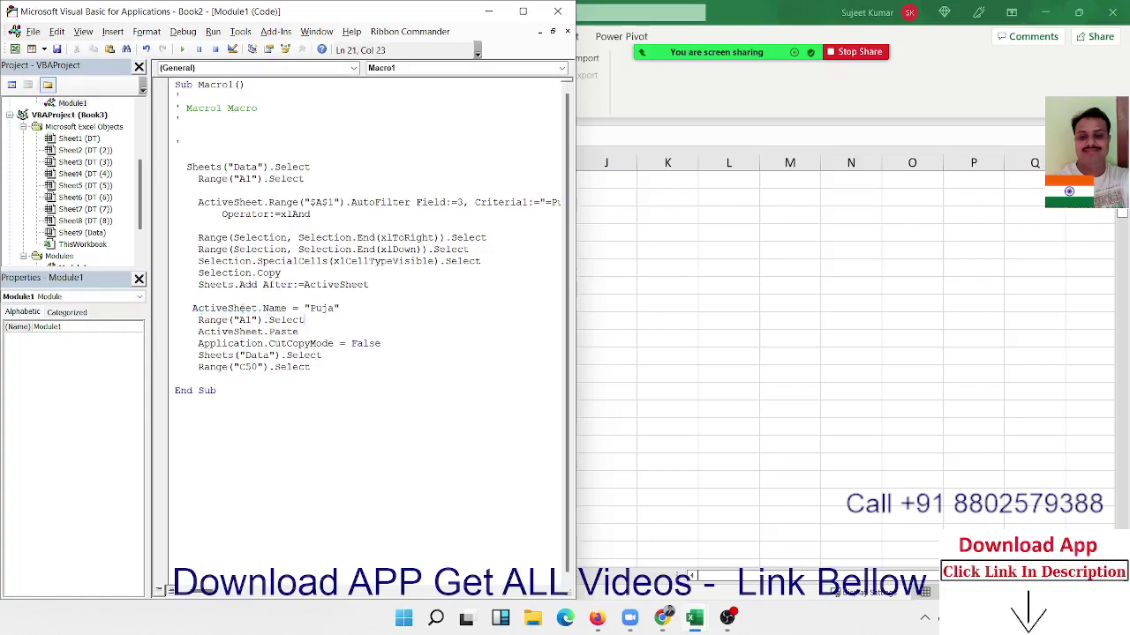
{"action": "left_click", "coordinate": [217, 299]}
{"action": "key", "text": "Delete"}
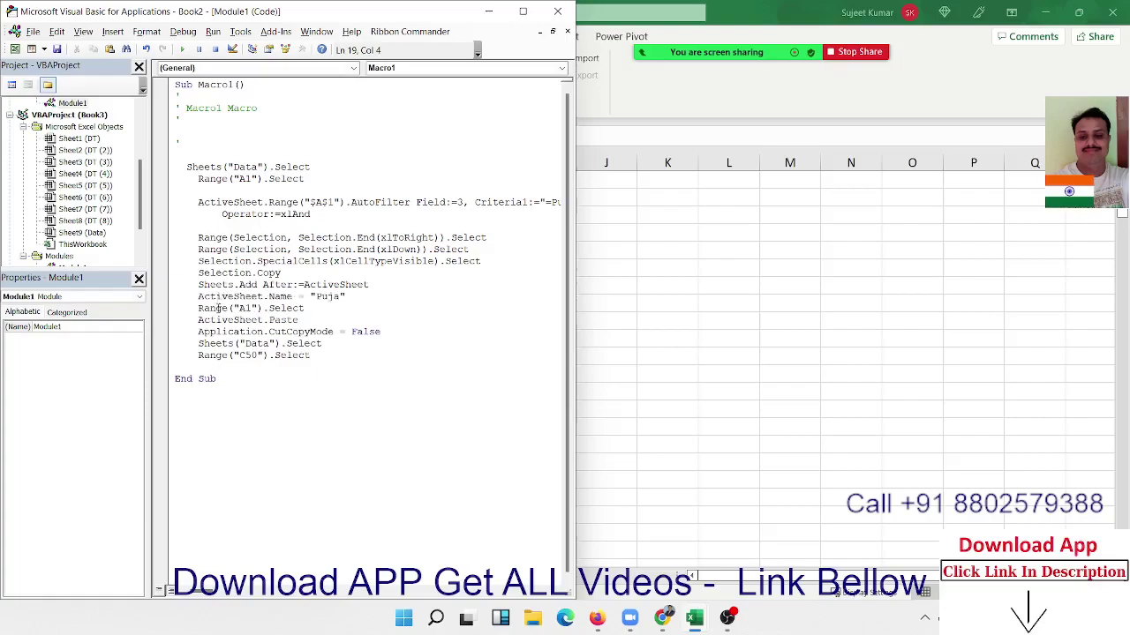
{"action": "double_click", "coordinate": [219, 309]}
{"action": "double_click", "coordinate": [226, 320]}
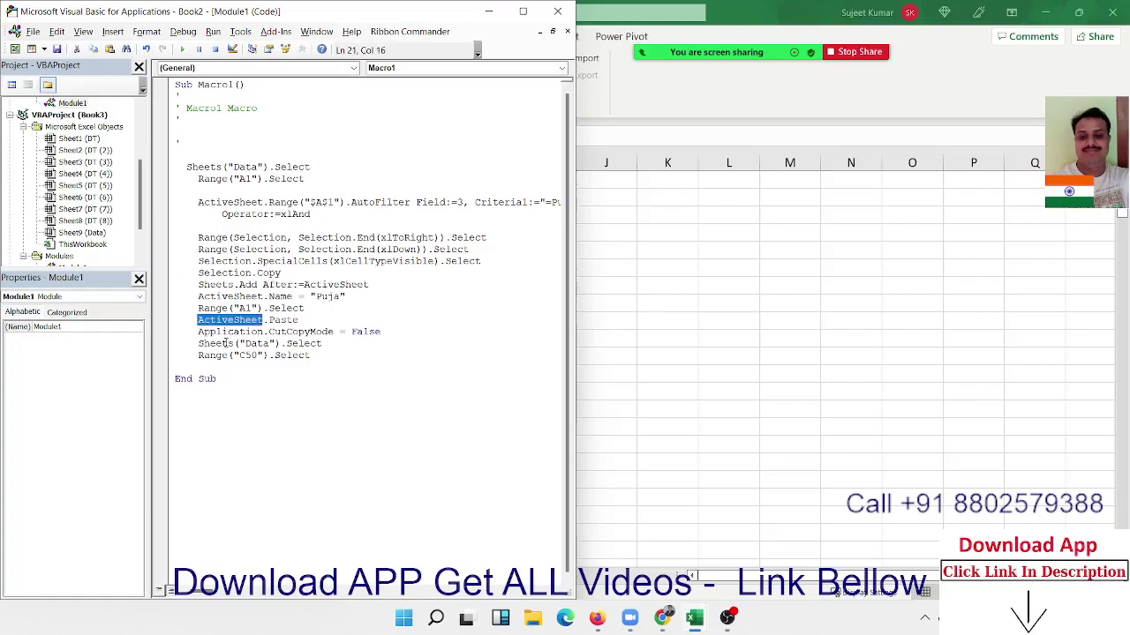
Delete the closing Range("C50").Select and Sheets("Data").Select lines and the leftover blank lines
{"action": "double_click", "coordinate": [220, 344]}
{"action": "left_click", "coordinate": [225, 356]}
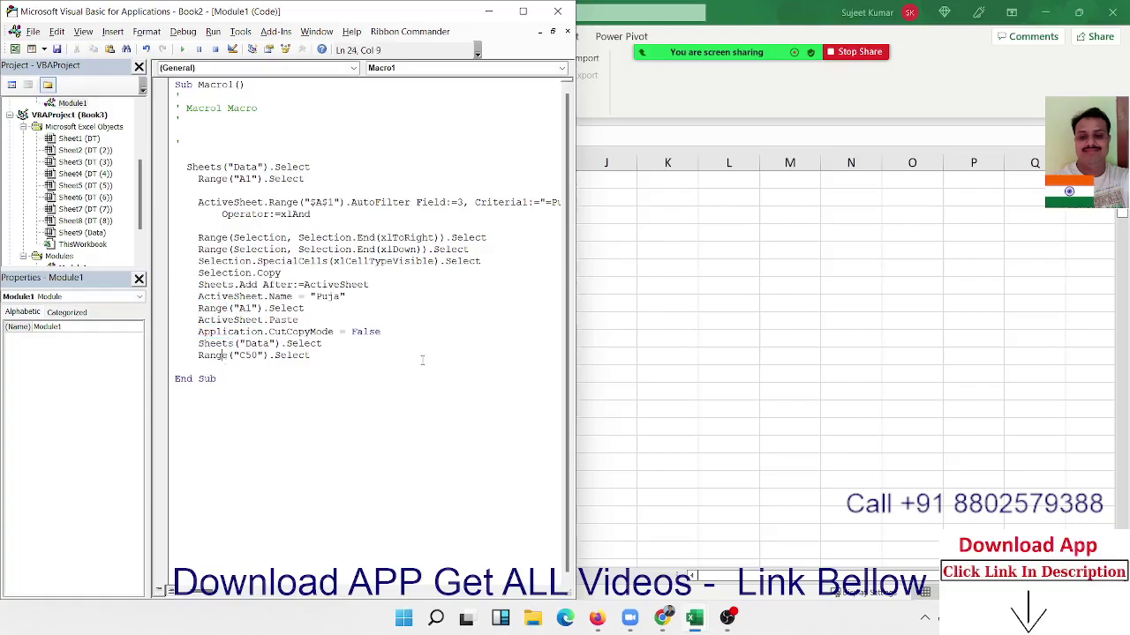
{"action": "left_click_drag", "start_coordinate": [207, 354], "coordinate": [200, 354]}
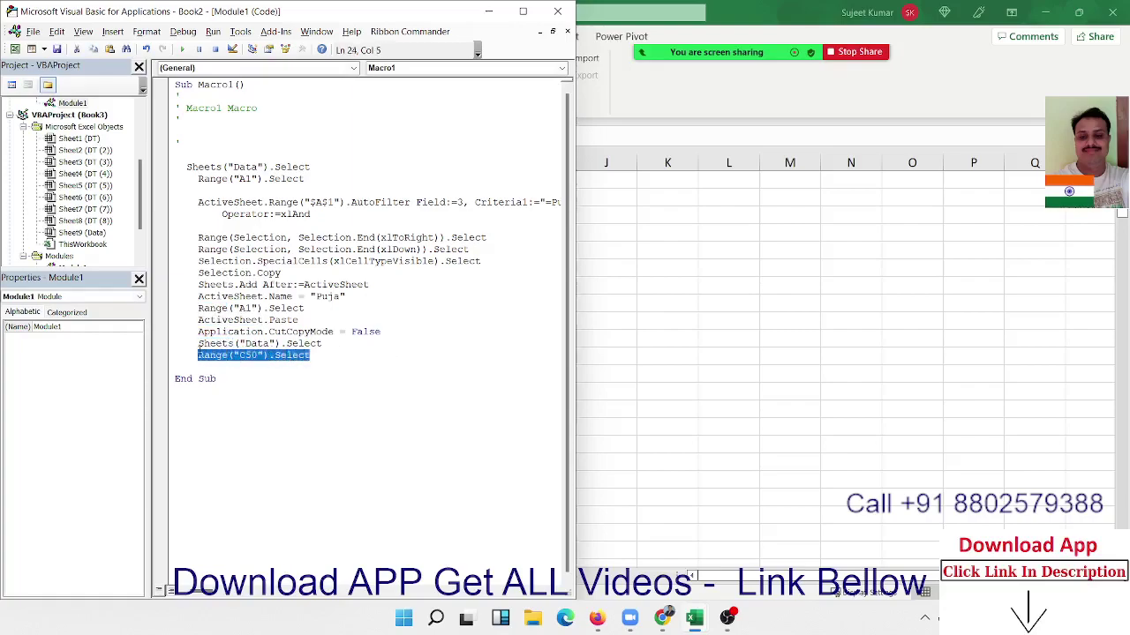
{"action": "key", "text": "Delete"}
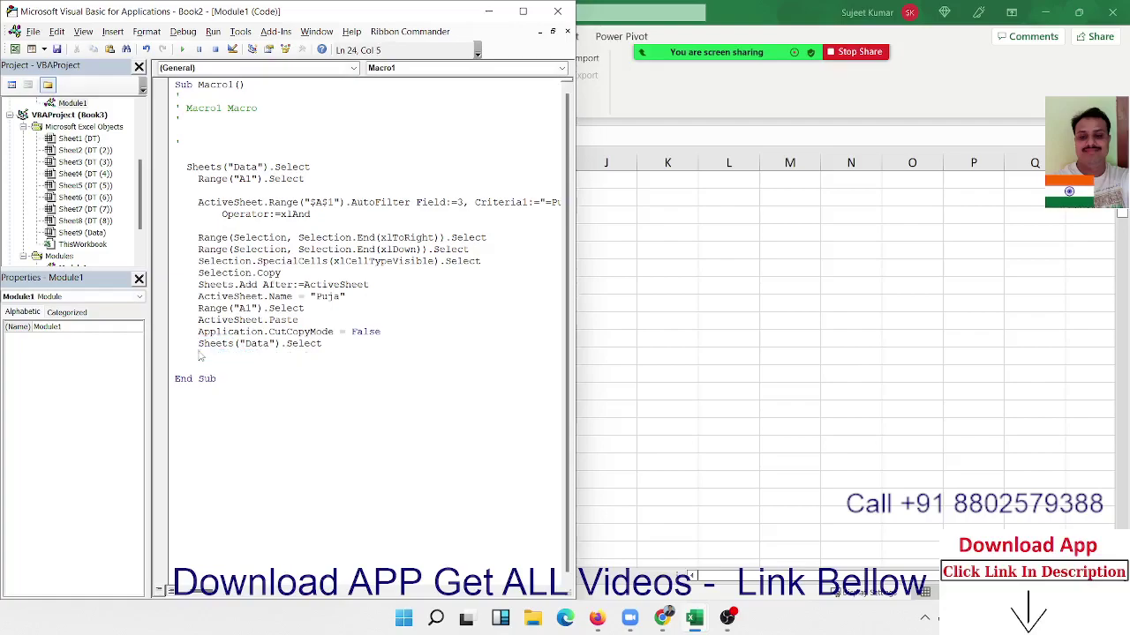
{"action": "key", "text": "shift+Down"}
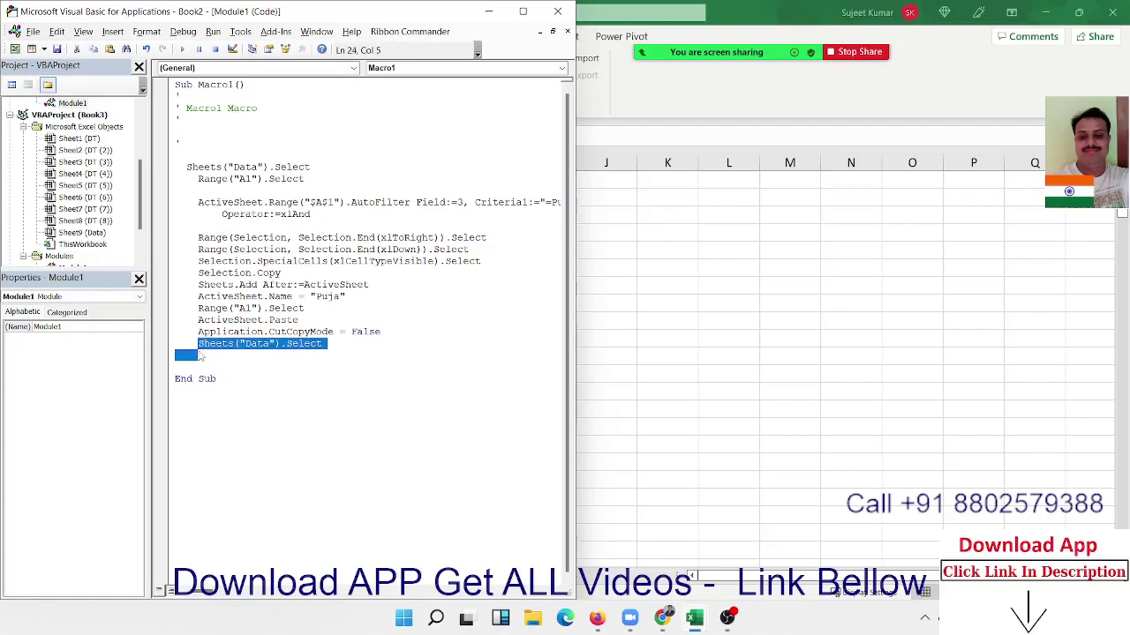
{"action": "key", "text": "shift+Up"}
{"action": "key", "text": "shift+Down"}
{"action": "key", "text": "Delete"}
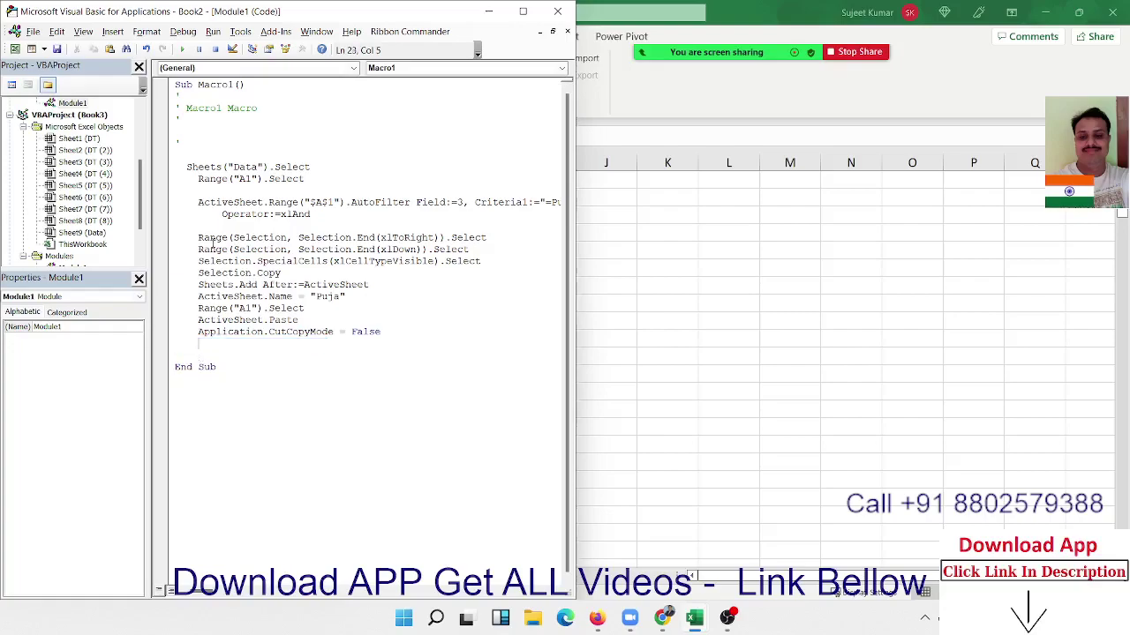
{"action": "key", "text": "Delete"}
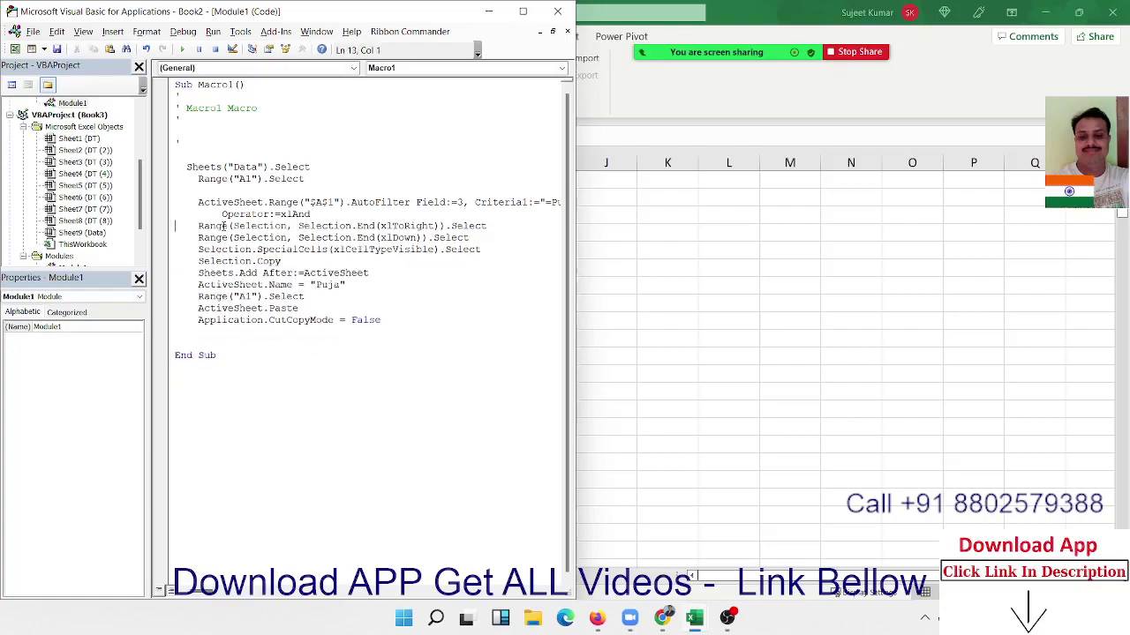
{"action": "key", "text": "Up"}
{"action": "key", "text": "Up"}
{"action": "key", "text": "Up"}
Delete the Puja sheet in Excel and go back to the Data sheet
{"action": "left_click", "coordinate": [790, 321]}
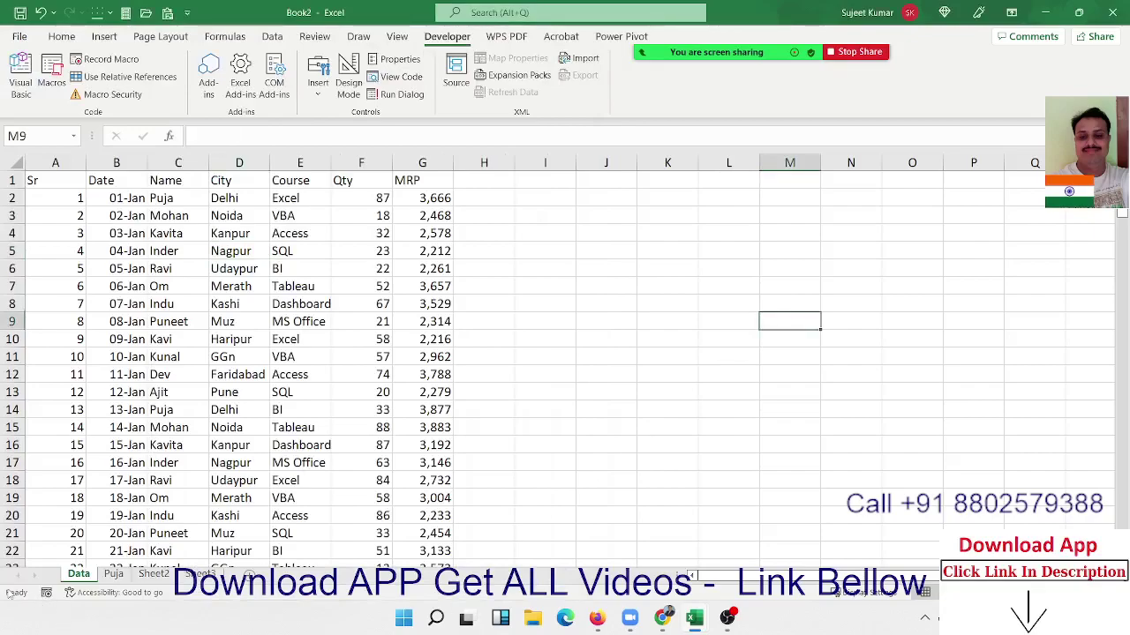
{"action": "right_click", "coordinate": [113, 575]}
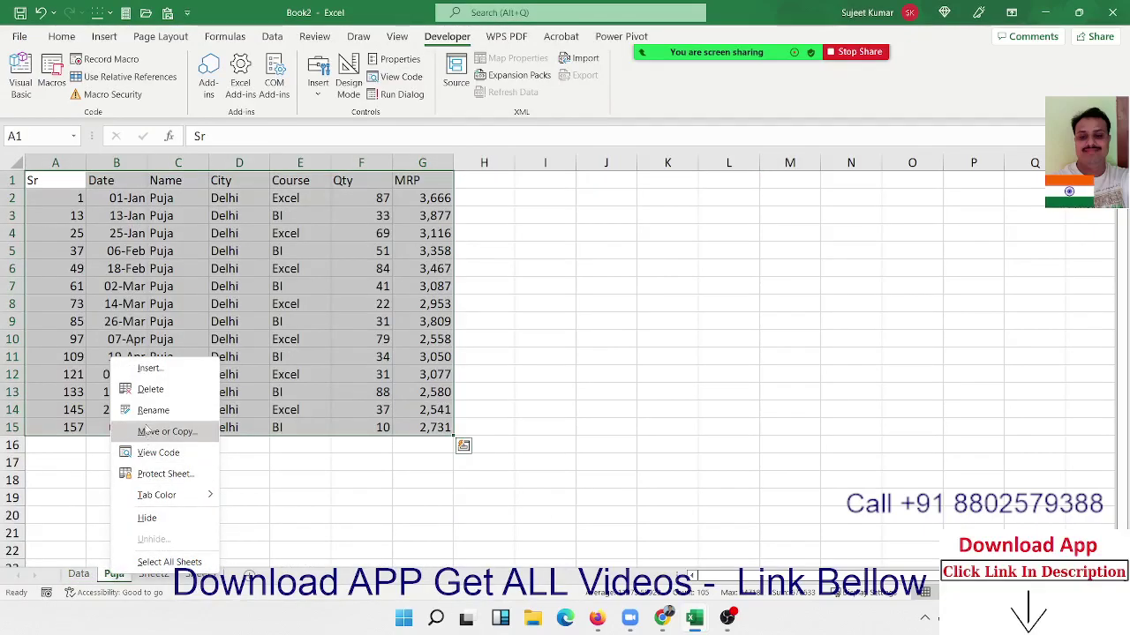
{"action": "left_click", "coordinate": [150, 389]}
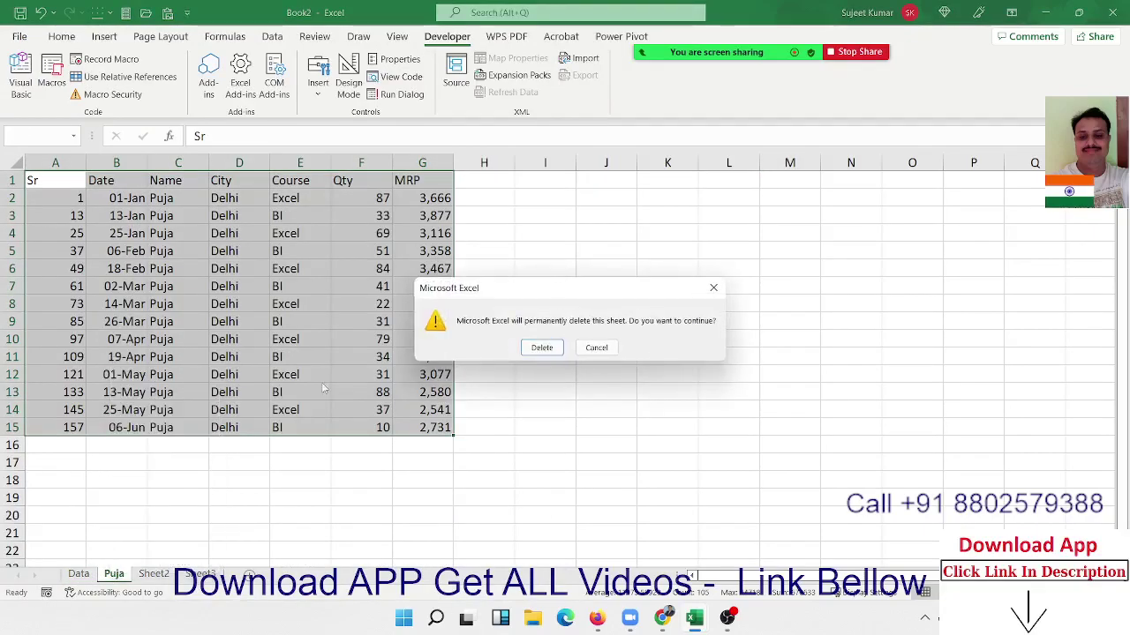
{"action": "left_click", "coordinate": [542, 347]}
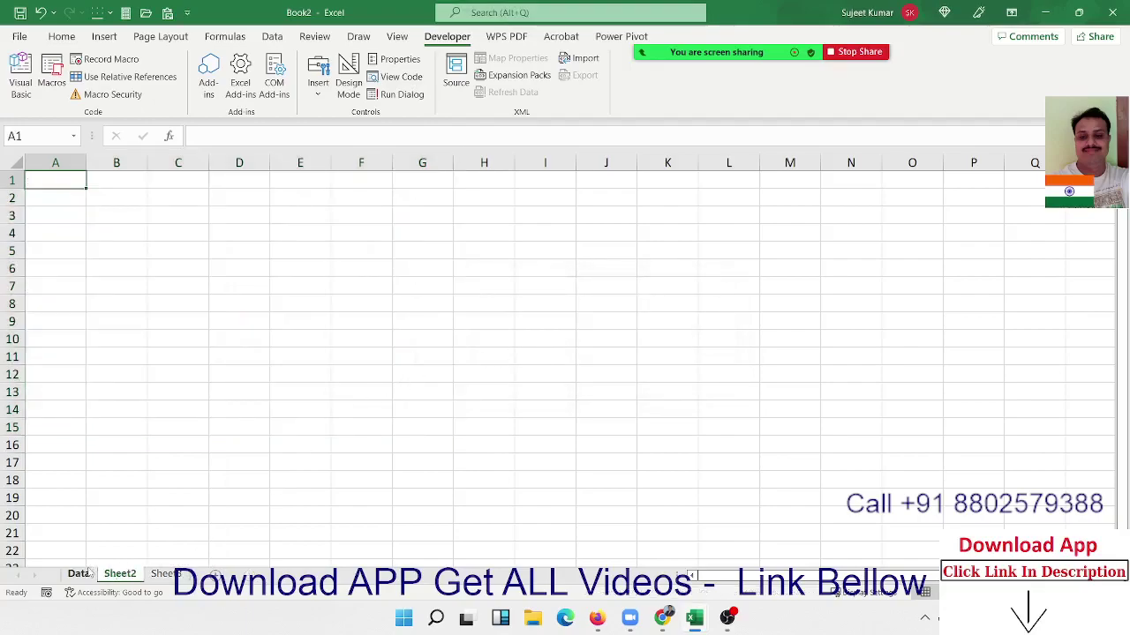
{"action": "left_click", "coordinate": [78, 574]}
{"action": "left_click", "coordinate": [123, 251]}
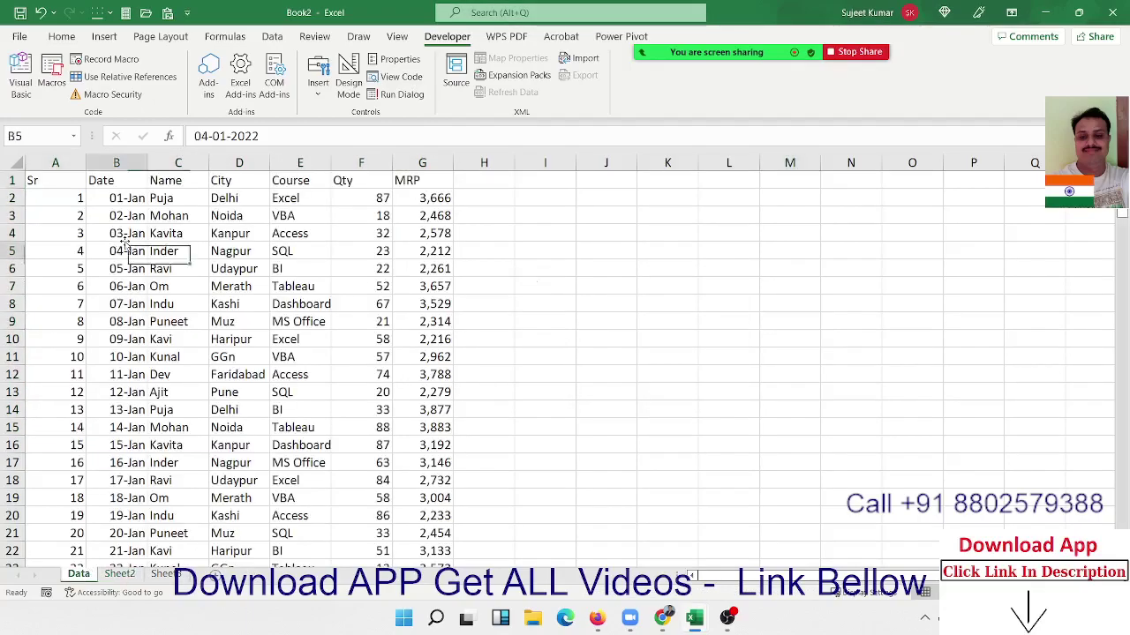
Run Macro1 from the Macros list to rebuild the Puja sheet, then return to Data
{"action": "left_click", "coordinate": [51, 80]}
{"action": "left_click", "coordinate": [252, 254]}
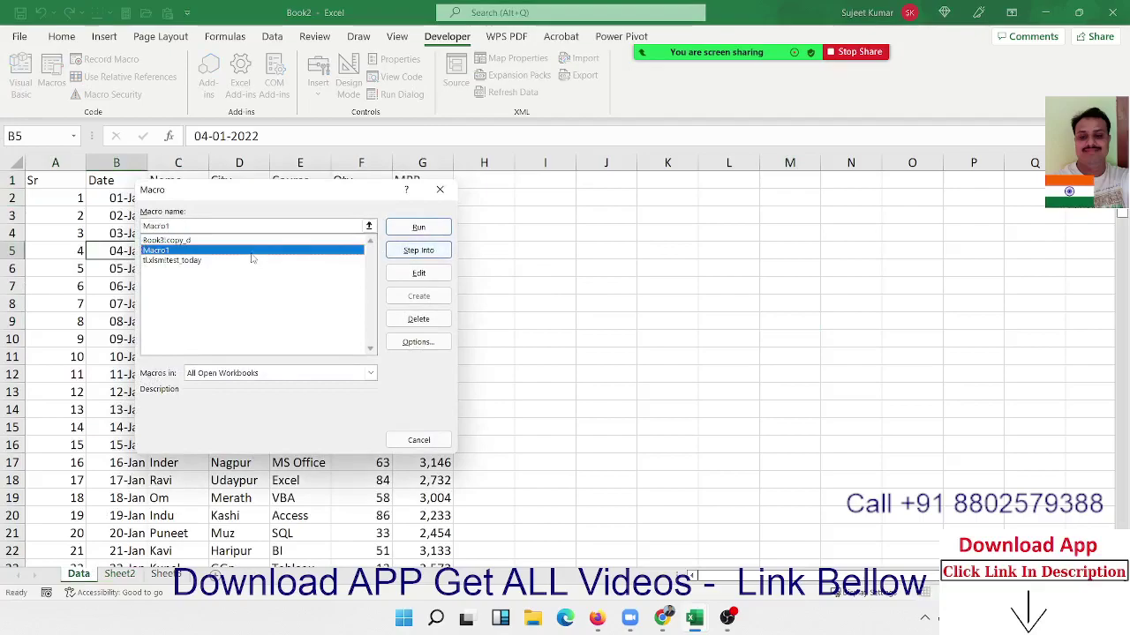
{"action": "left_click", "coordinate": [411, 228]}
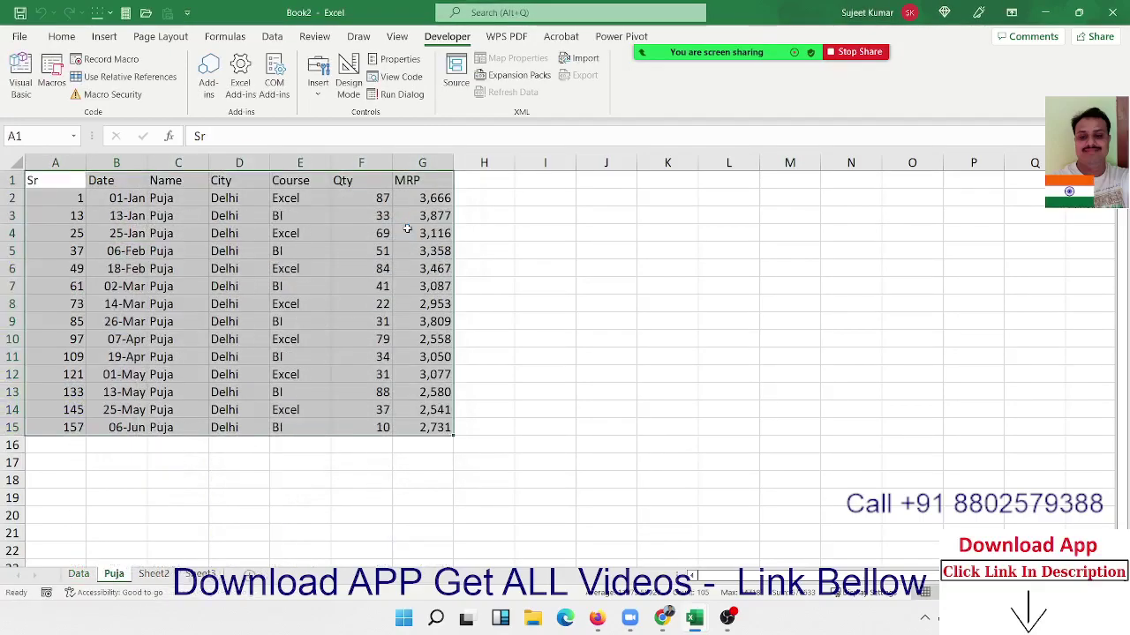
{"action": "left_click", "coordinate": [78, 573]}
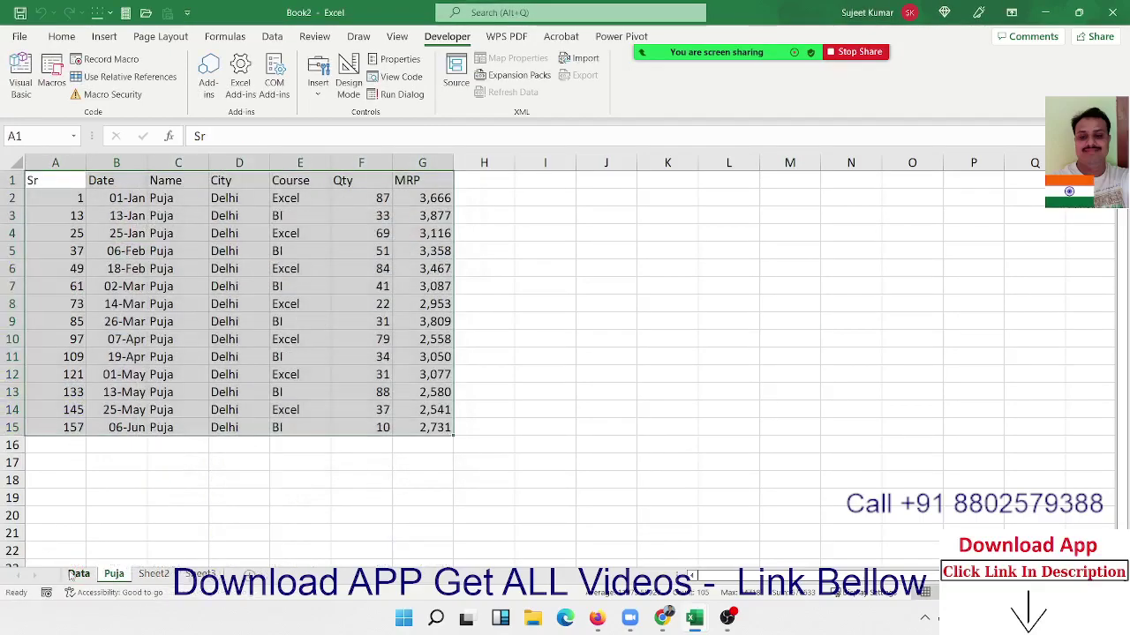
{"action": "left_click", "coordinate": [155, 254]}
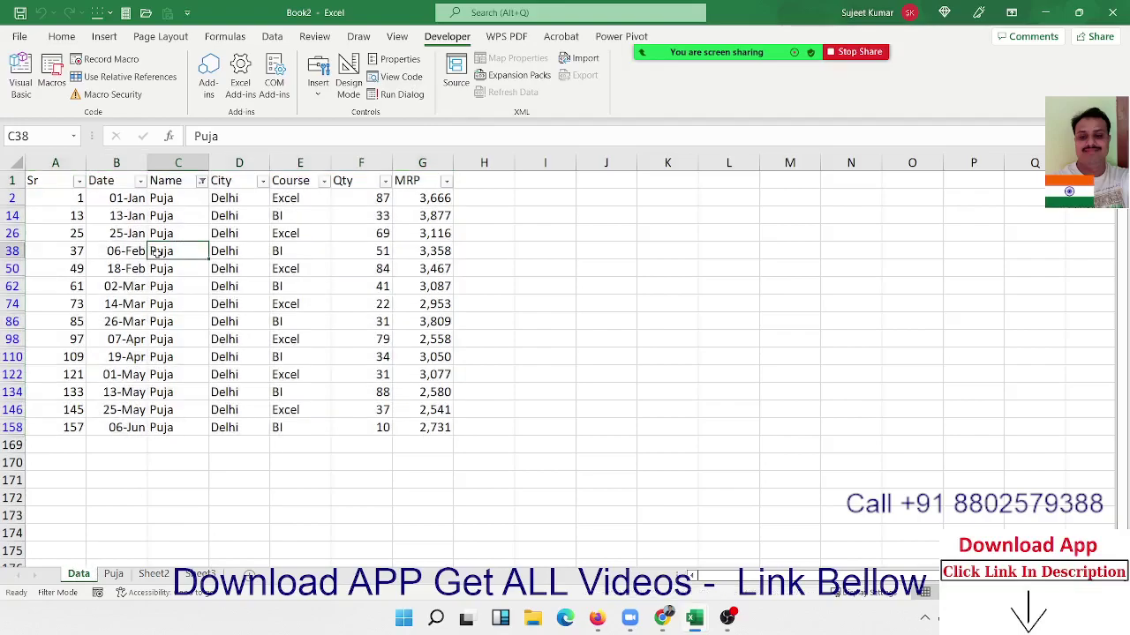
Clear the copied data on Puja, delete that sheet, and select empty cell J2 on Data
{"action": "left_click", "coordinate": [115, 575]}
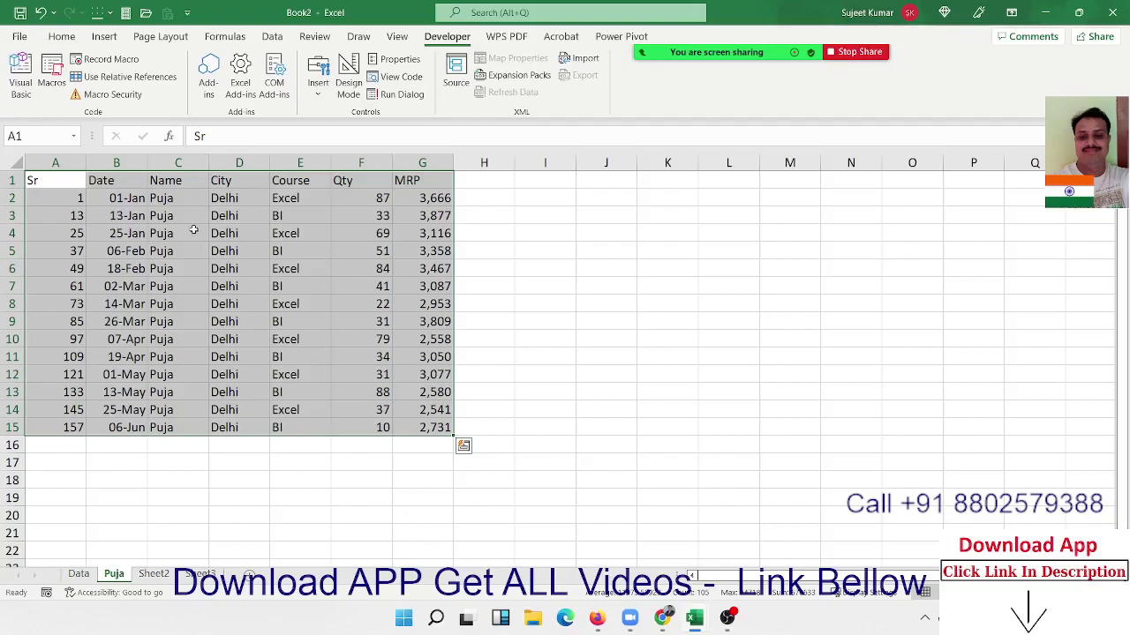
{"action": "key", "text": "Delete"}
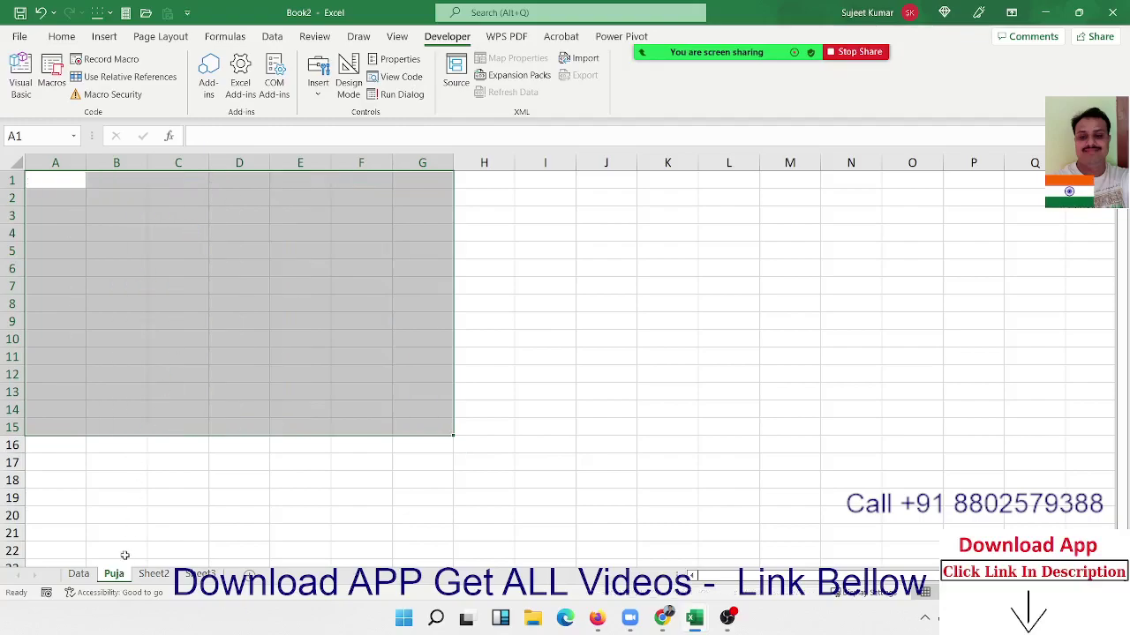
{"action": "right_click", "coordinate": [128, 575]}
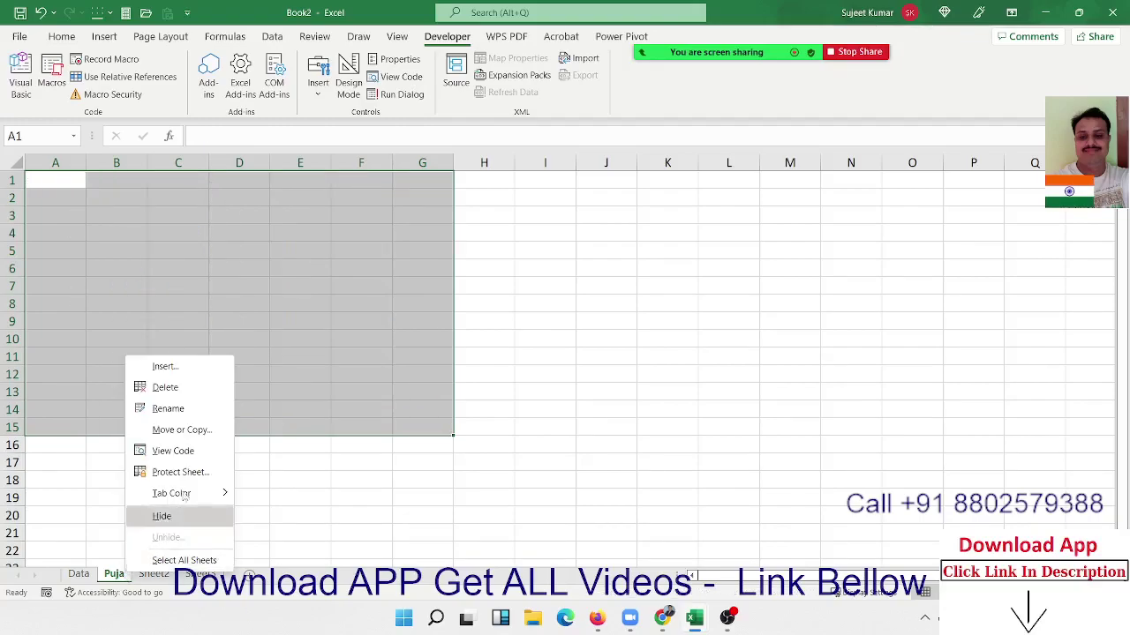
{"action": "left_click", "coordinate": [172, 387]}
{"action": "left_click", "coordinate": [541, 347]}
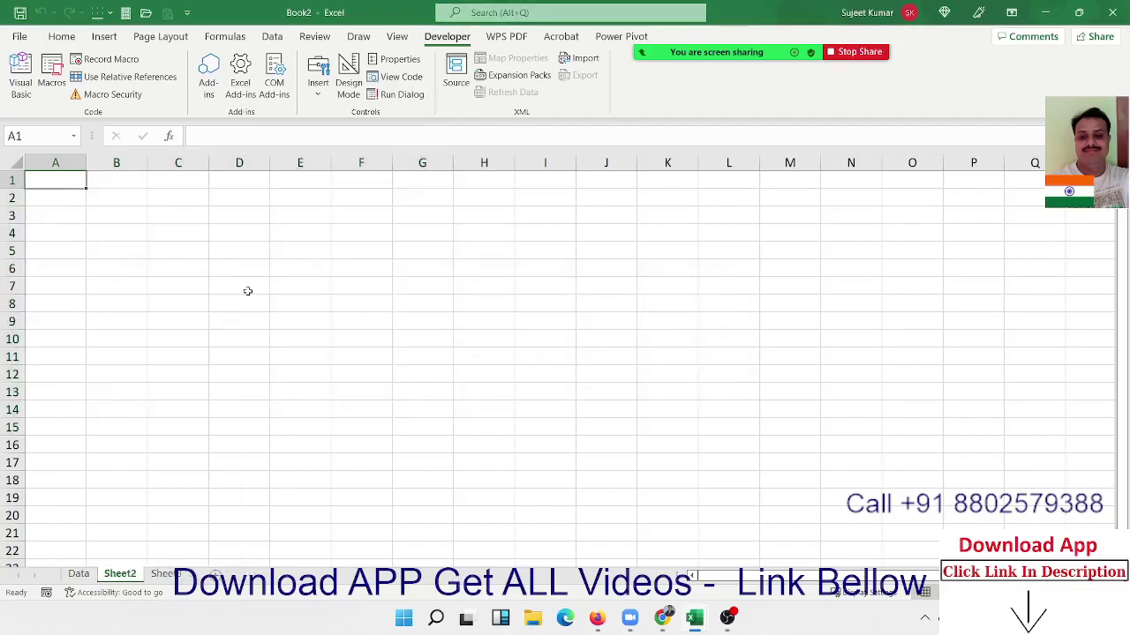
{"action": "left_click", "coordinate": [78, 573]}
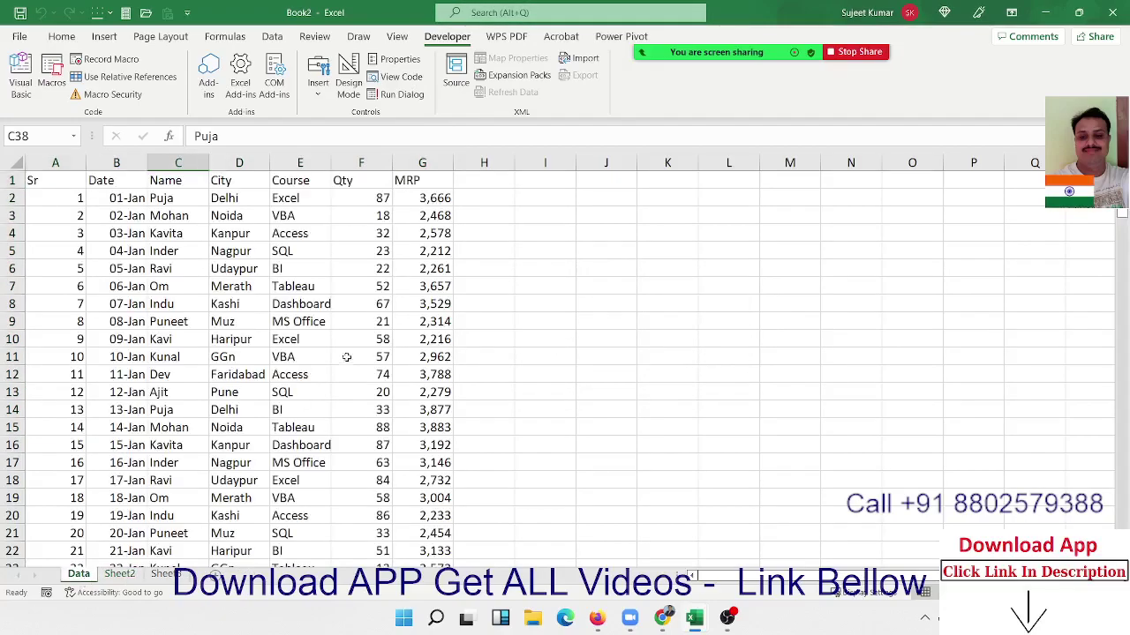
{"action": "left_click", "coordinate": [564, 250]}
{"action": "left_click", "coordinate": [617, 196]}
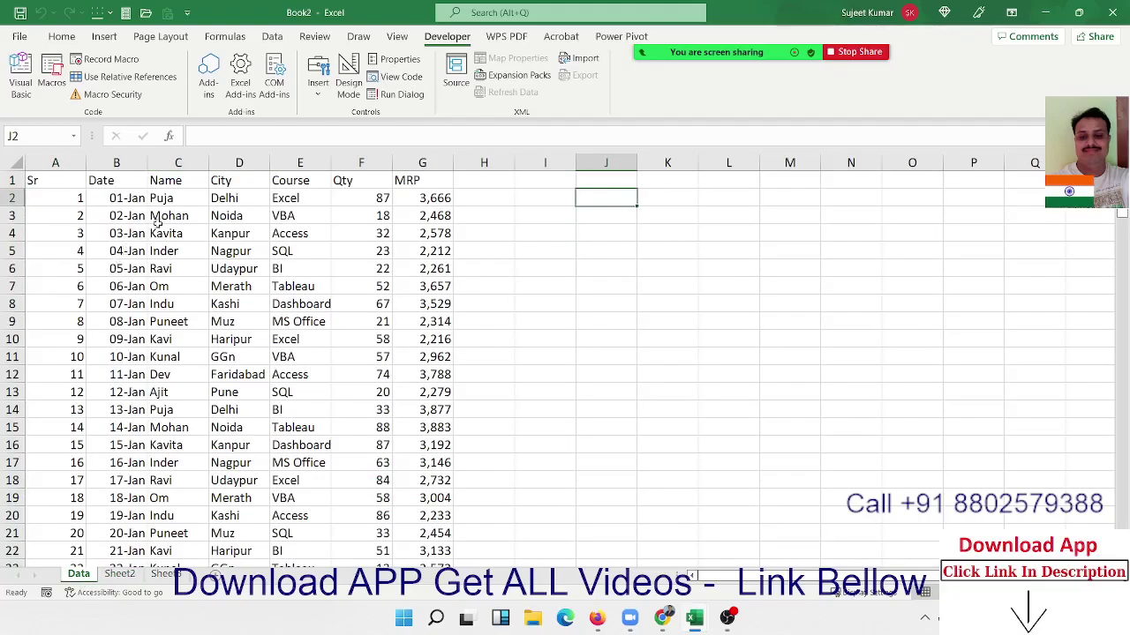
Start recording a new macro and copy the Name column C into column M at M1
{"action": "left_click", "coordinate": [46, 592]}
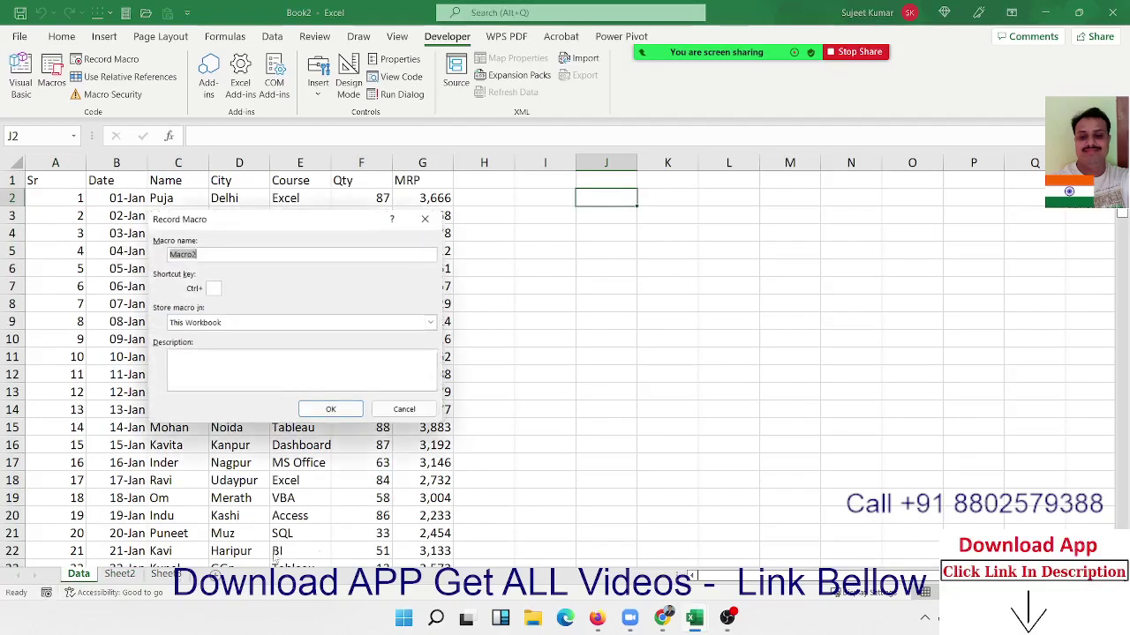
{"action": "left_click", "coordinate": [355, 413]}
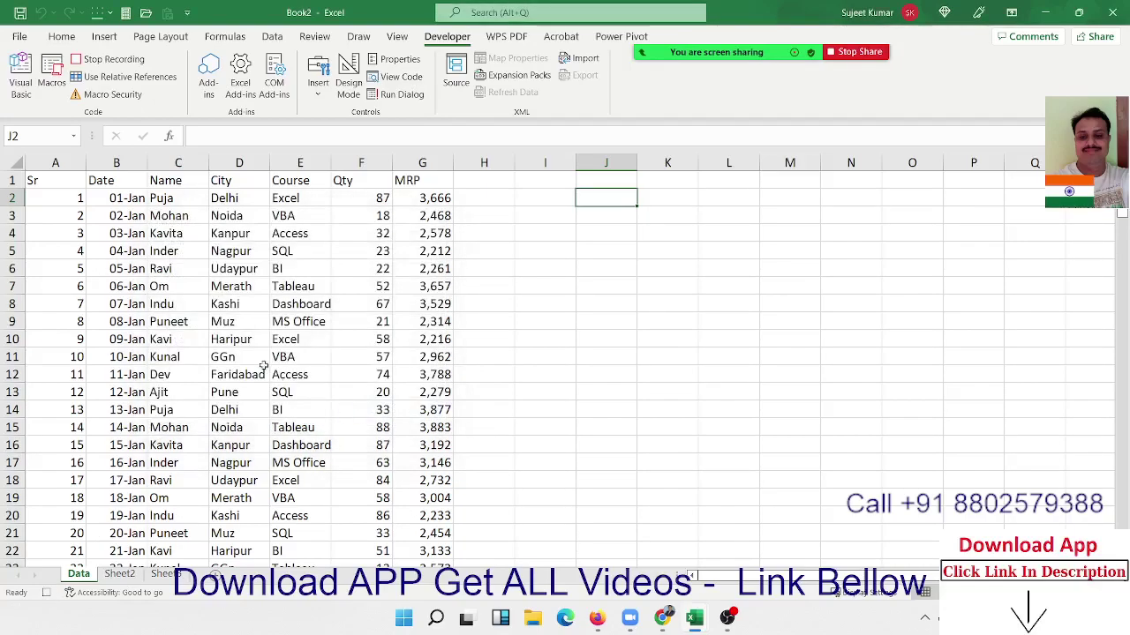
{"action": "left_click", "coordinate": [194, 165]}
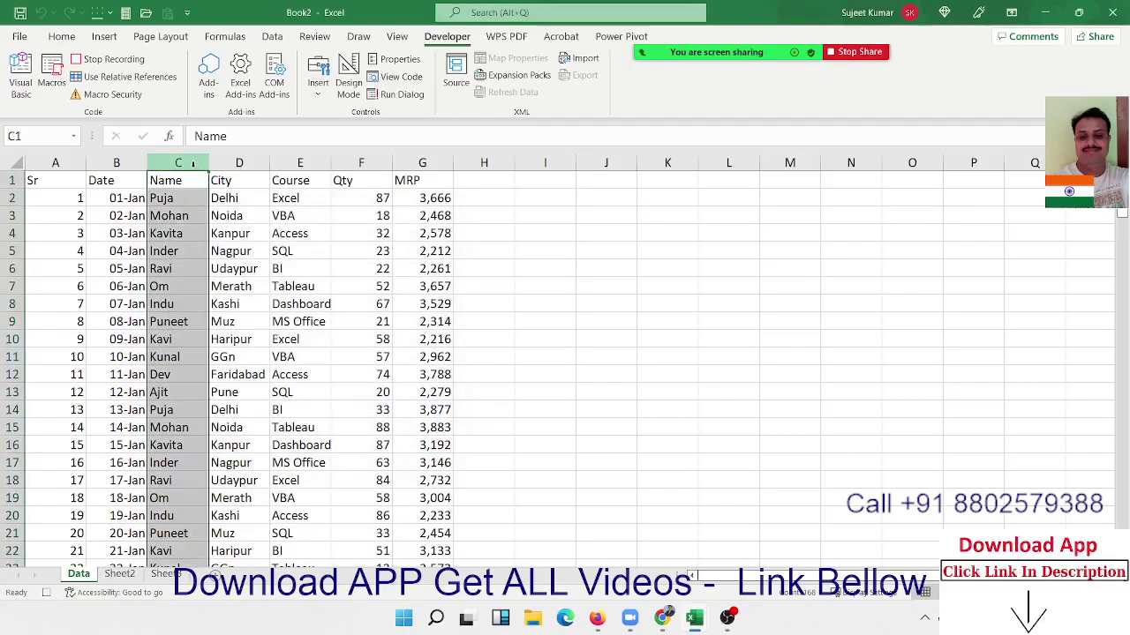
{"action": "key", "text": "ctrl+c"}
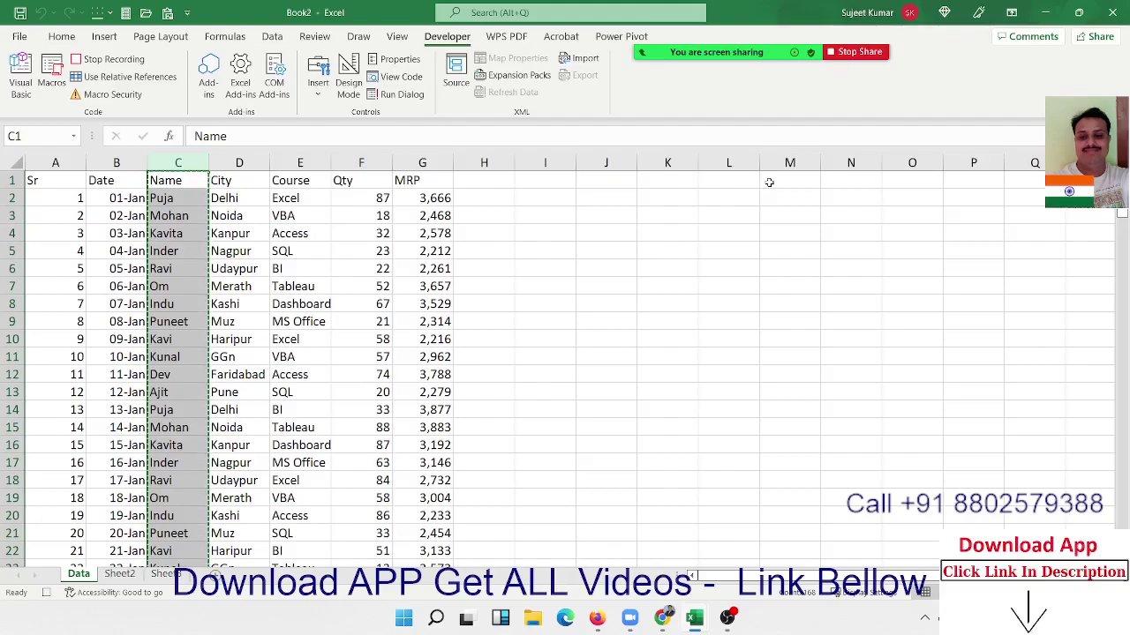
{"action": "left_click", "coordinate": [769, 182]}
{"action": "key", "text": "ctrl+v"}
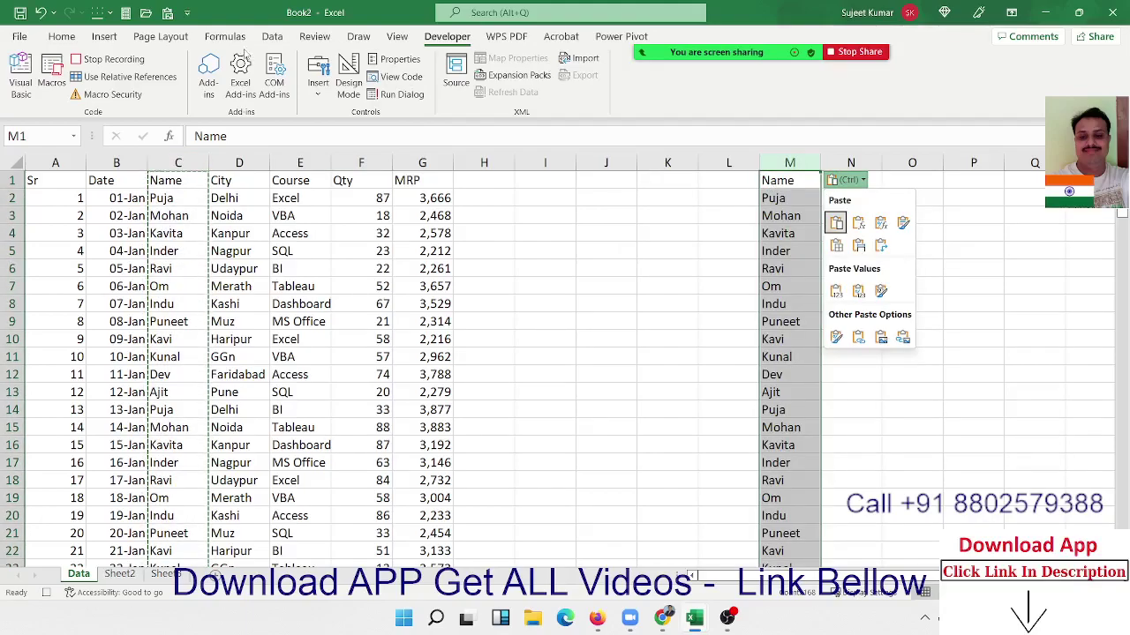
{"action": "key", "text": "Escape"}
Remove duplicates from column M, leaving unique names starting with Puja, and open the VBA editor
{"action": "left_click", "coordinate": [272, 36]}
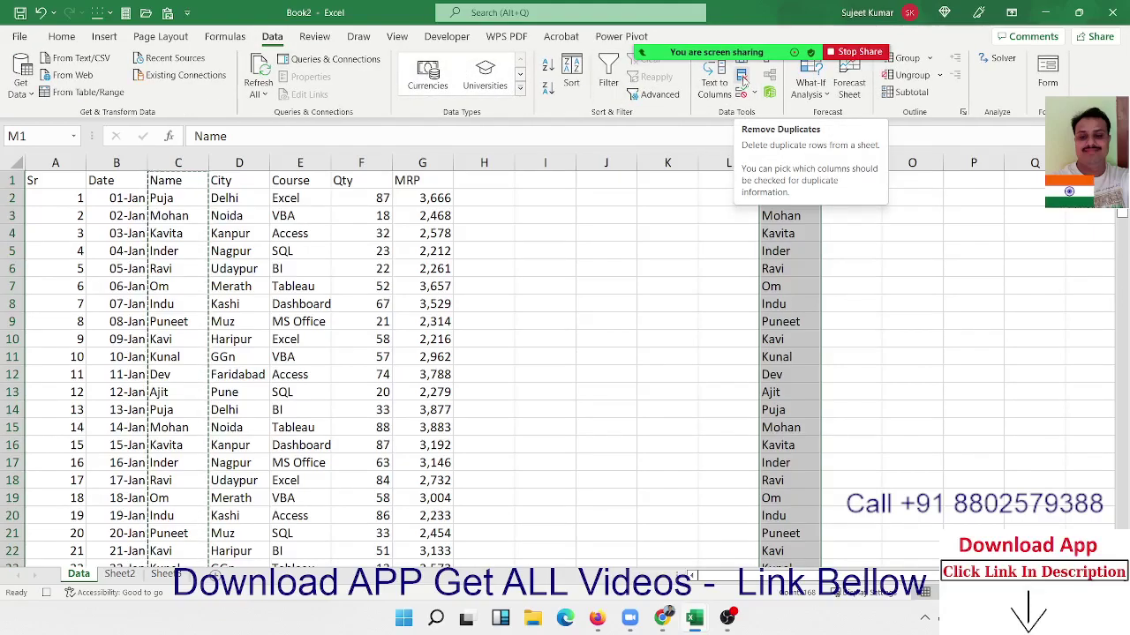
{"action": "left_click", "coordinate": [742, 79]}
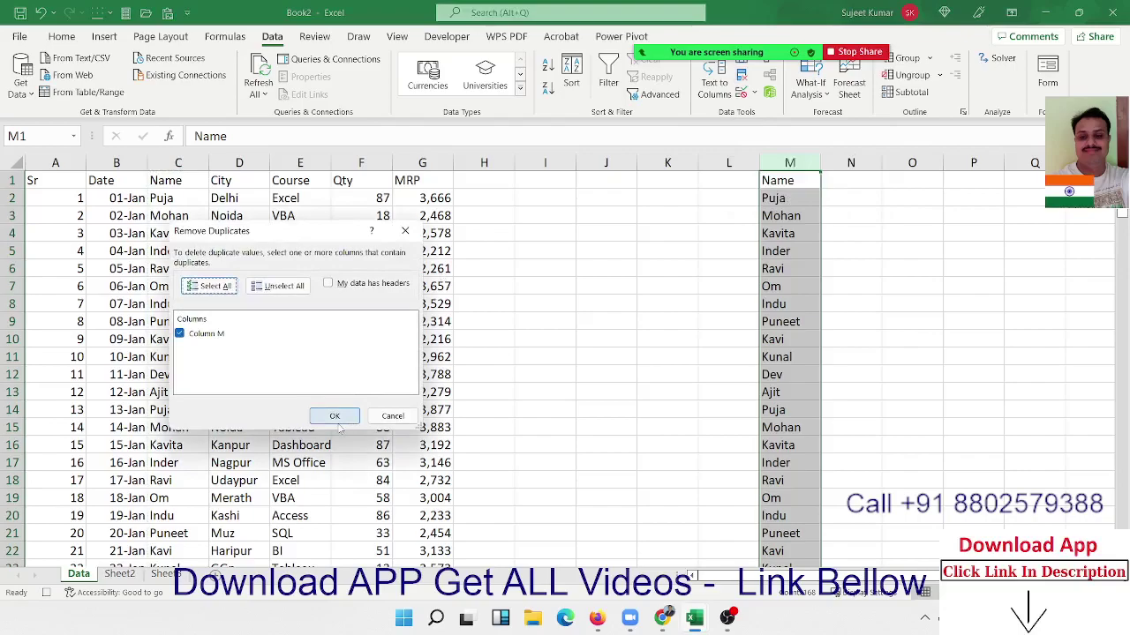
{"action": "left_click", "coordinate": [338, 421]}
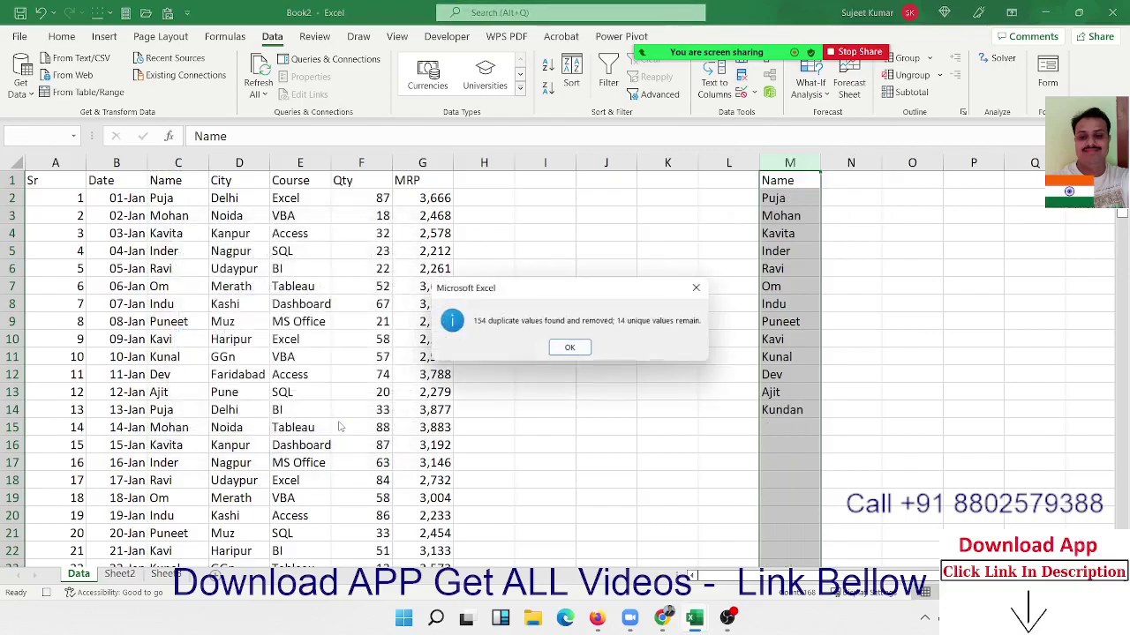
{"action": "left_click", "coordinate": [570, 347]}
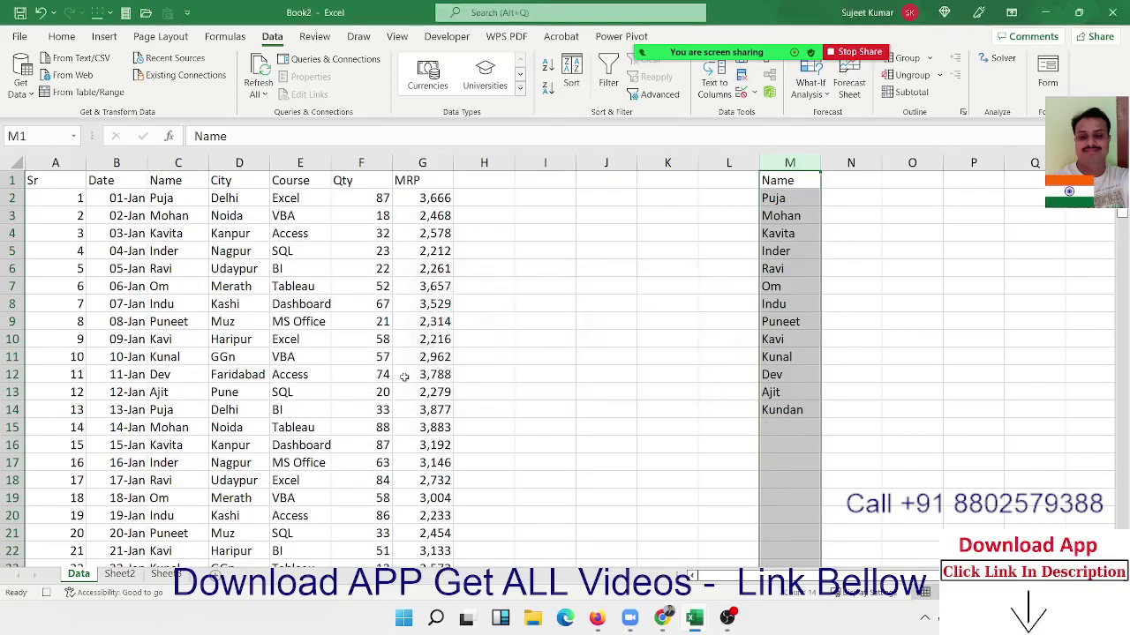
{"action": "left_click", "coordinate": [172, 393]}
{"action": "left_click", "coordinate": [767, 205]}
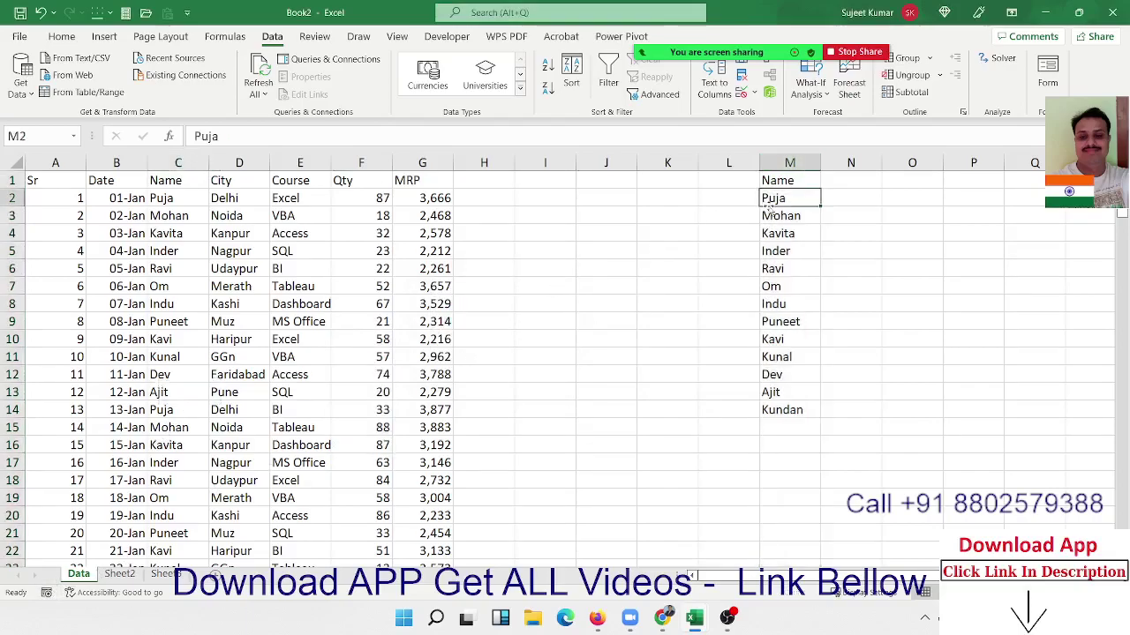
{"action": "key", "text": "alt+F11"}
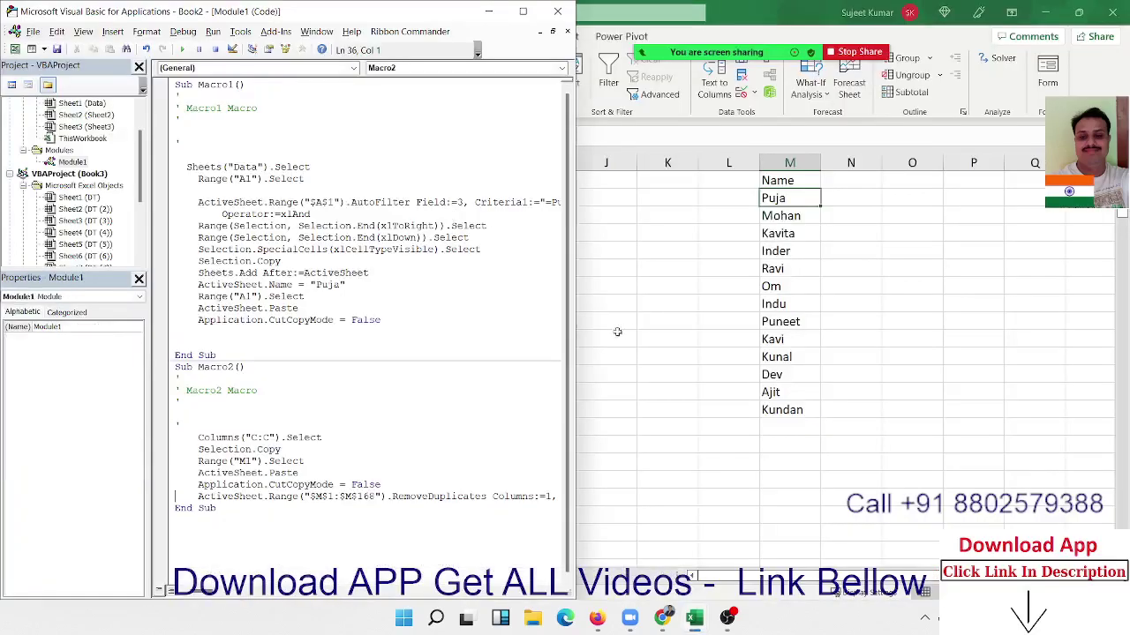
Change Macro2's RemoveDuplicates range to "$M:$M" so it covers all of column M
{"action": "left_click", "coordinate": [329, 497]}
{"action": "key", "text": "Delete"}
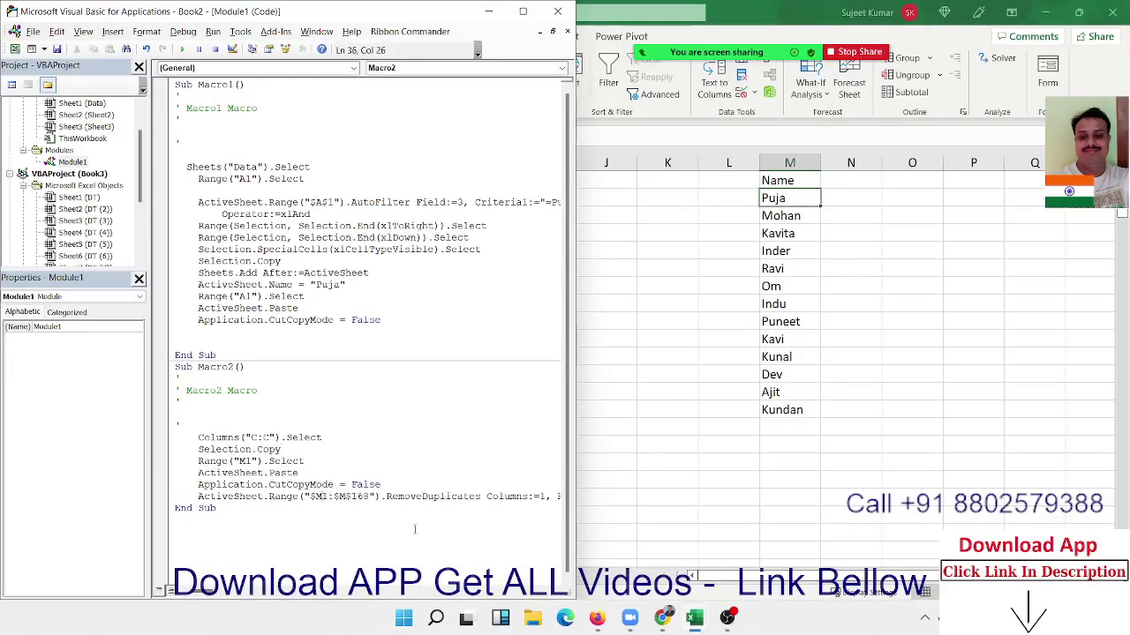
{"action": "key", "text": "Delete"}
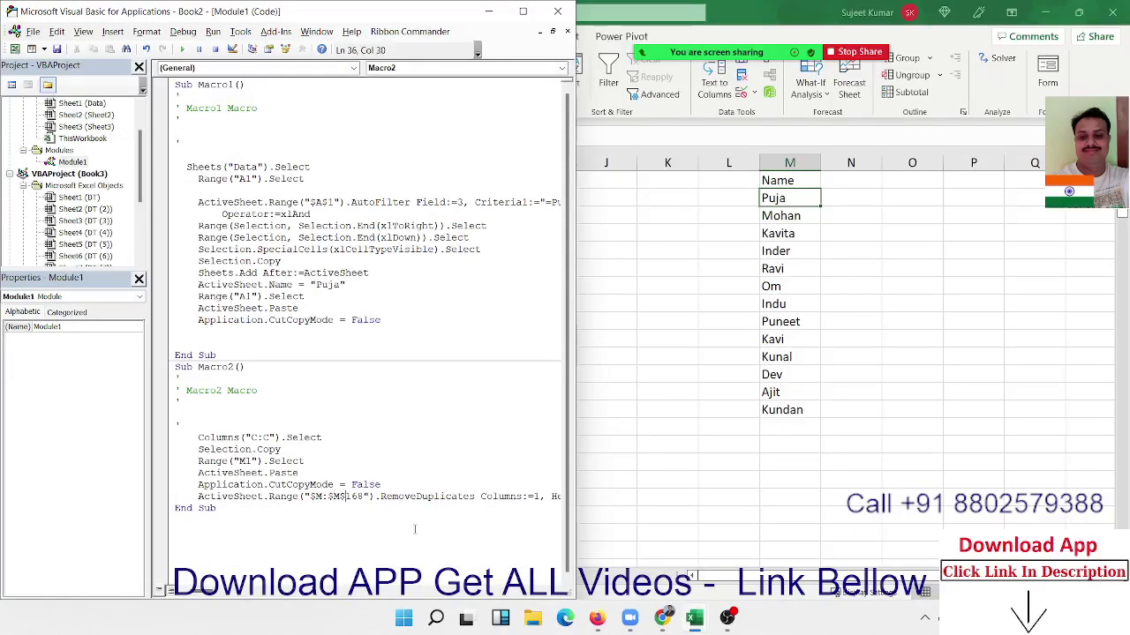
{"action": "key", "text": "Delete"}
{"action": "key", "text": "Delete"}
{"action": "key", "text": "Delete"}
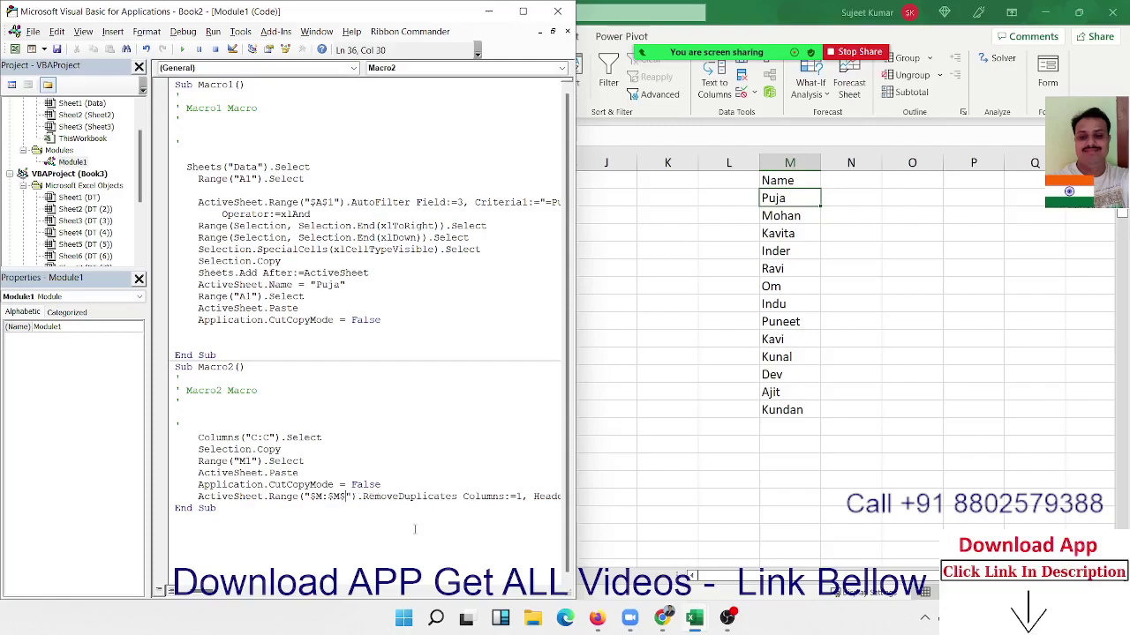
{"action": "key", "text": "BackSpace"}
Make Macro2 use Columns("C:C").Copy and delete the separate Selection.Copy line
{"action": "key", "text": "Down"}
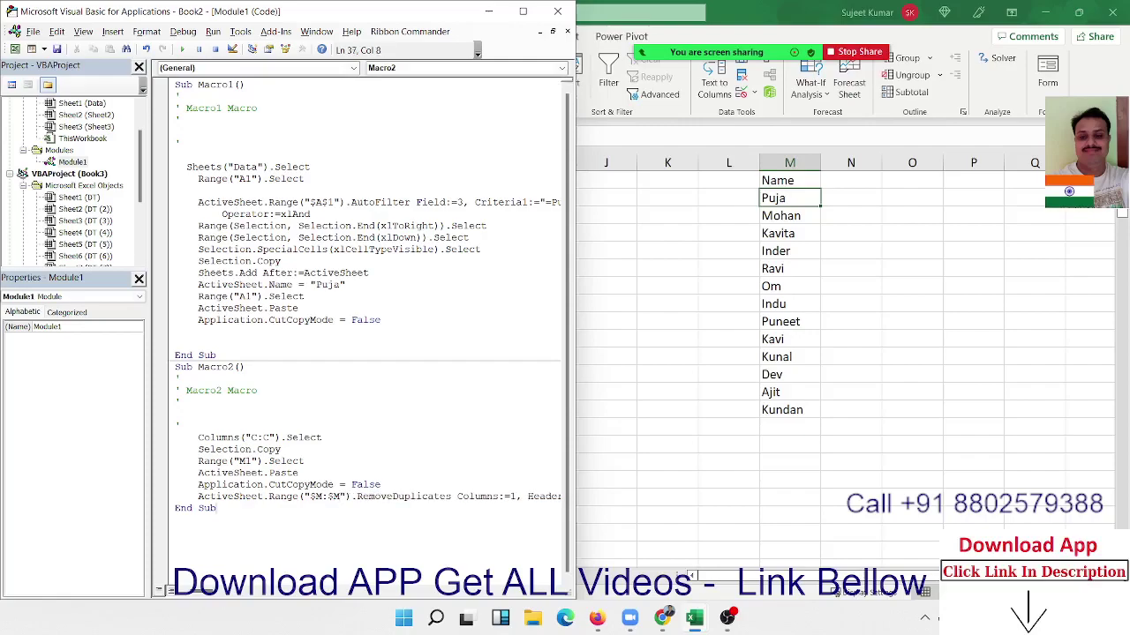
{"action": "key", "text": "Down"}
{"action": "key", "text": "Down"}
{"action": "key", "text": "Up"}
{"action": "key", "text": "Up"}
{"action": "key", "text": "Up"}
{"action": "key", "text": "Up"}
{"action": "key", "text": "Right"}
{"action": "key", "text": "Right"}
{"action": "double_click", "coordinate": [281, 448]}
{"action": "double_click", "coordinate": [299, 437]}
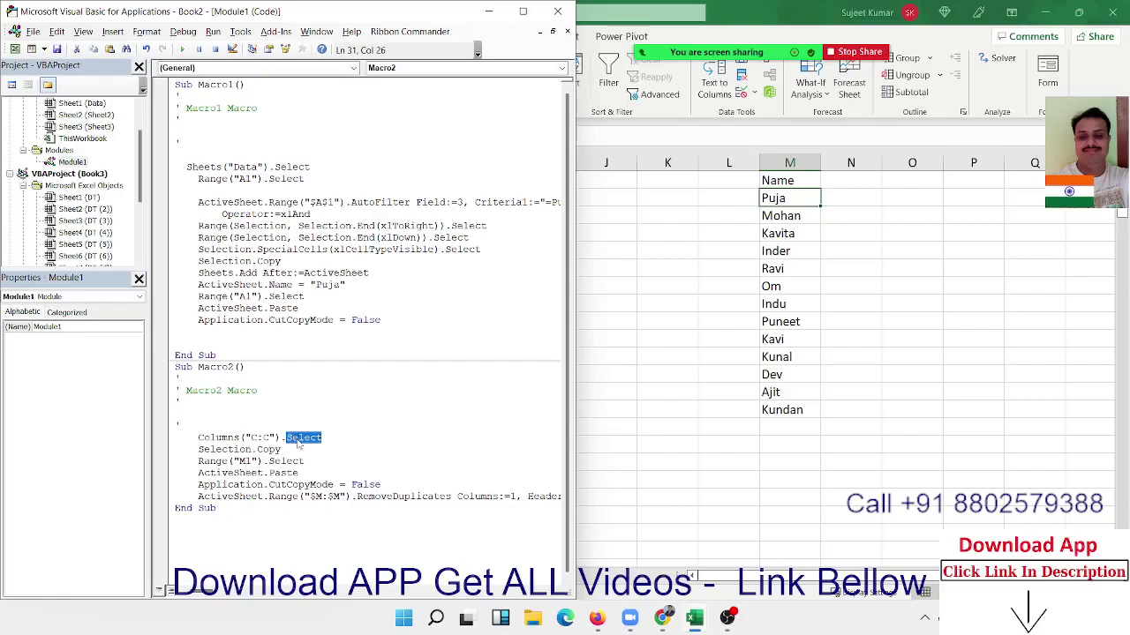
{"action": "key", "text": "ctrl+v"}
{"action": "left_click_drag", "start_coordinate": [281, 449], "coordinate": [192, 449]}
{"action": "key", "text": "Delete"}
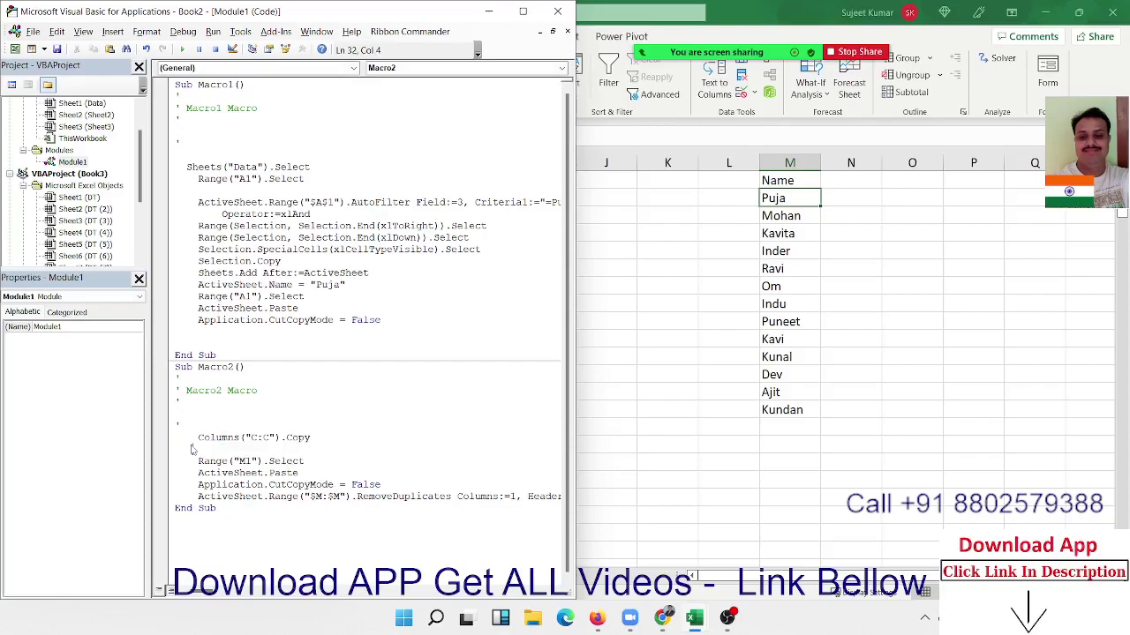
{"action": "key", "text": "Delete"}
{"action": "key", "text": "Delete"}
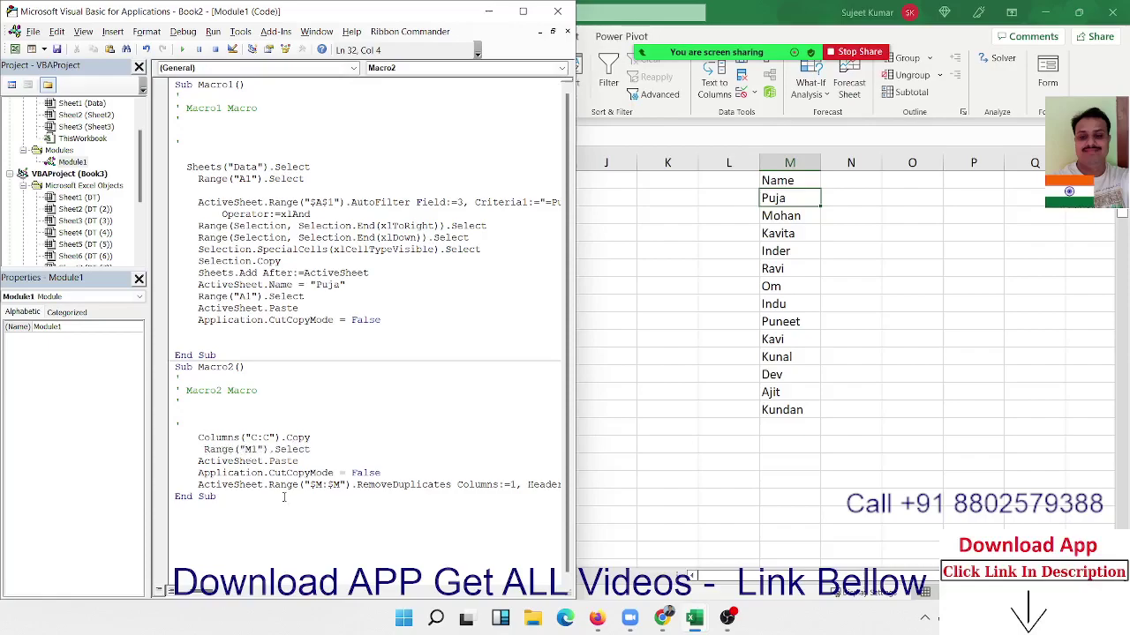
{"action": "key", "text": "Delete"}
{"action": "key", "text": "End"}
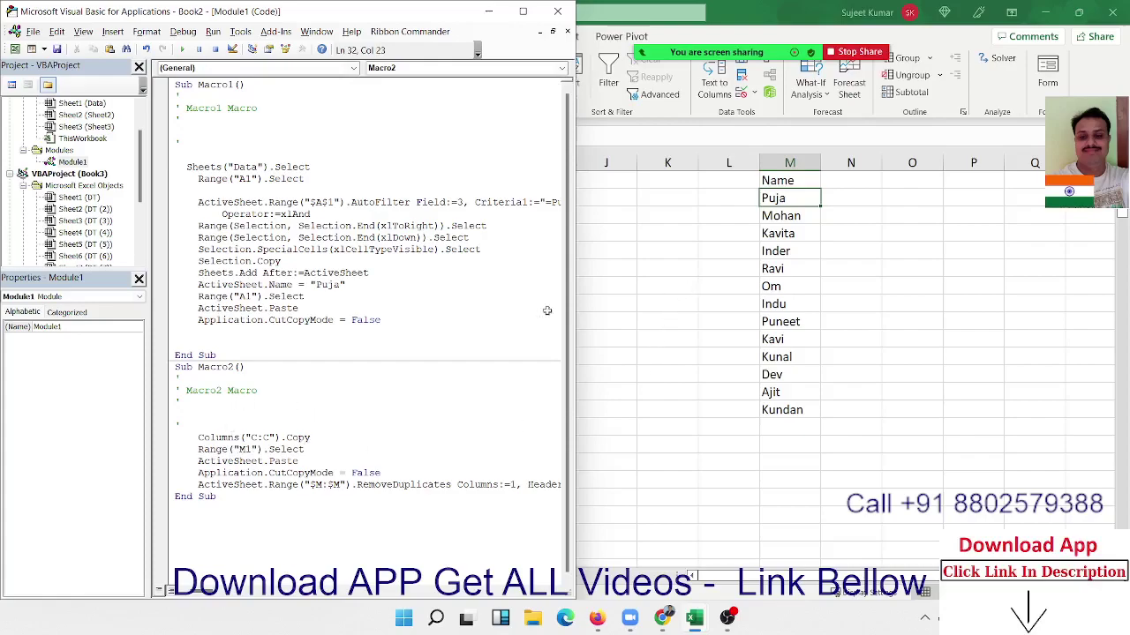
Tidy Macro1's indentation and blank lines, making room for a loop above Sheets("Data").Select
{"action": "left_click", "coordinate": [342, 142]}
{"action": "left_click", "coordinate": [185, 333]}
{"action": "key", "text": "Return"}
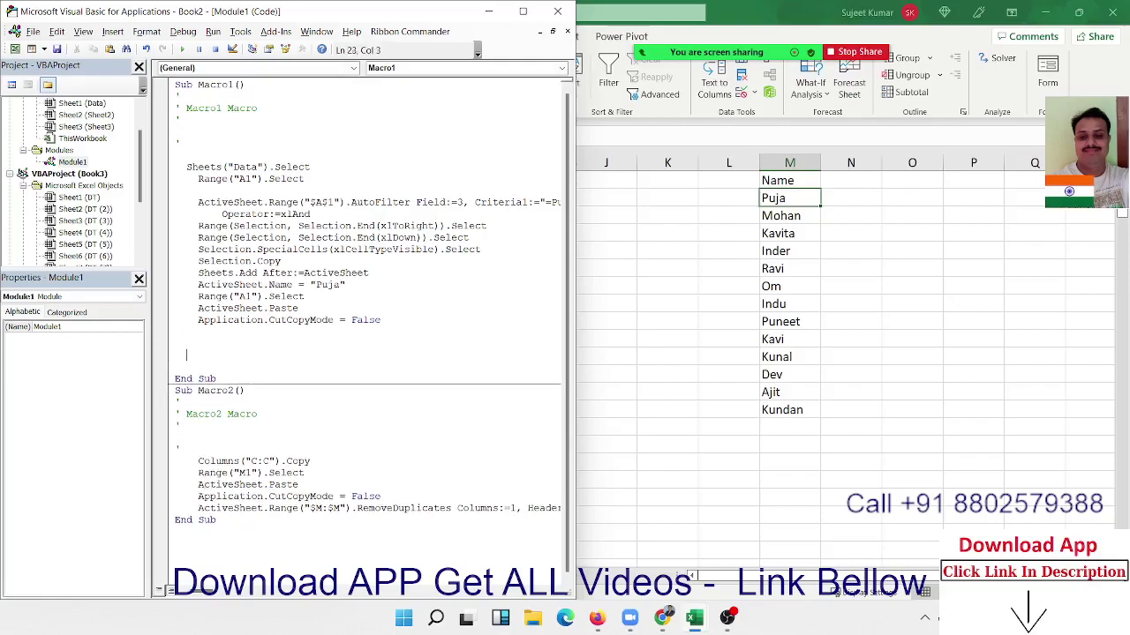
{"action": "left_click", "coordinate": [186, 167]}
{"action": "key", "text": "Tab"}
{"action": "key", "text": "Down"}
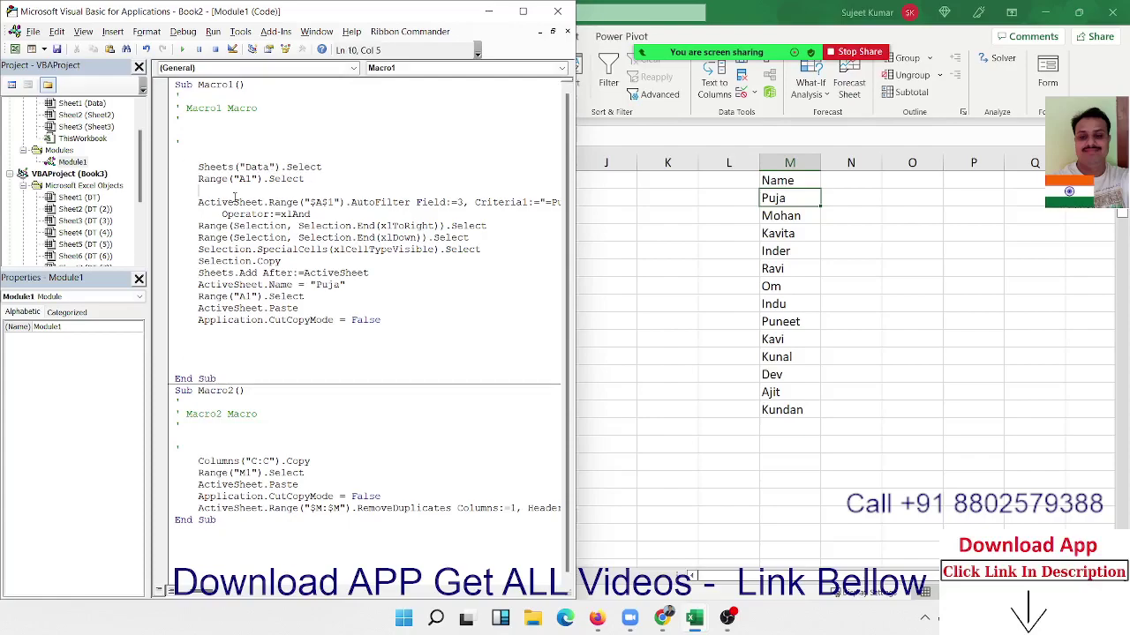
{"action": "key", "text": "Delete"}
{"action": "key", "text": "Delete"}
{"action": "key", "text": "Delete"}
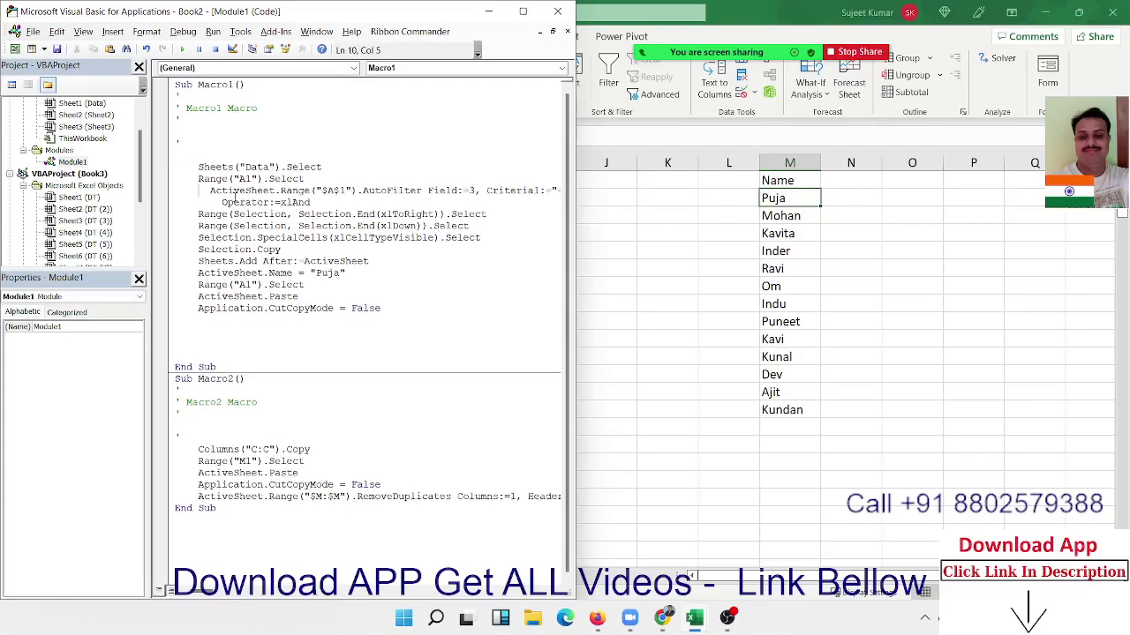
{"action": "key", "text": "Up"}
{"action": "key", "text": "Up"}
{"action": "key", "text": "Return"}
{"action": "key", "text": "Return"}
{"action": "key", "text": "Up"}
{"action": "key", "text": "Up"}
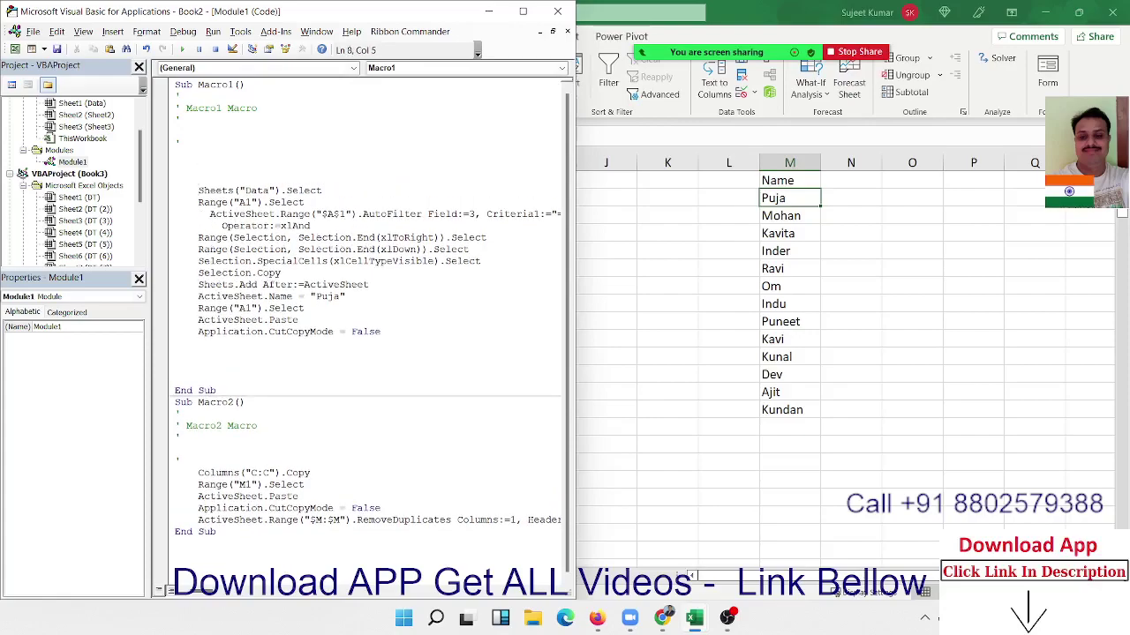
Write For i = 2 To Range("M65000").End(xlUp).Row and start Next i before End Sub
{"action": "type", "text": "or i "}
{"action": "type", "text": "= "}
{"action": "type", "text": "2 to "}
{"action": "type", "text": "range"}
{"action": "type", "text": "("}
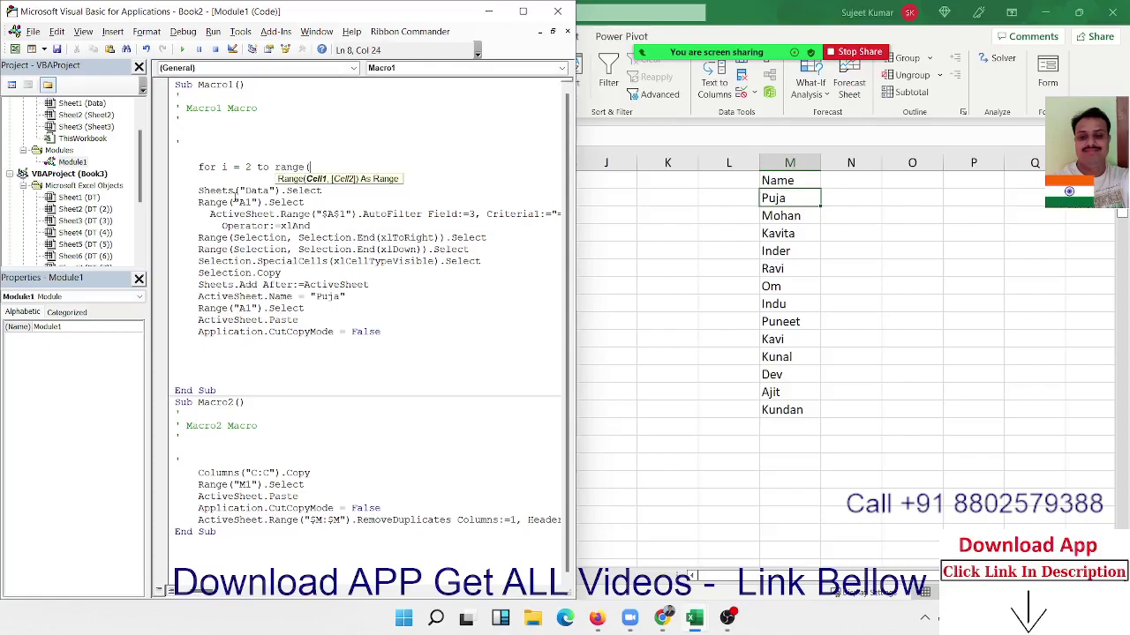
{"action": "type", "text": "M"}
{"action": "key", "text": "BackSpace"}
{"action": "type", "text": "\"M"}
{"action": "type", "text": "65000\""}
{"action": "type", "text": ").end("}
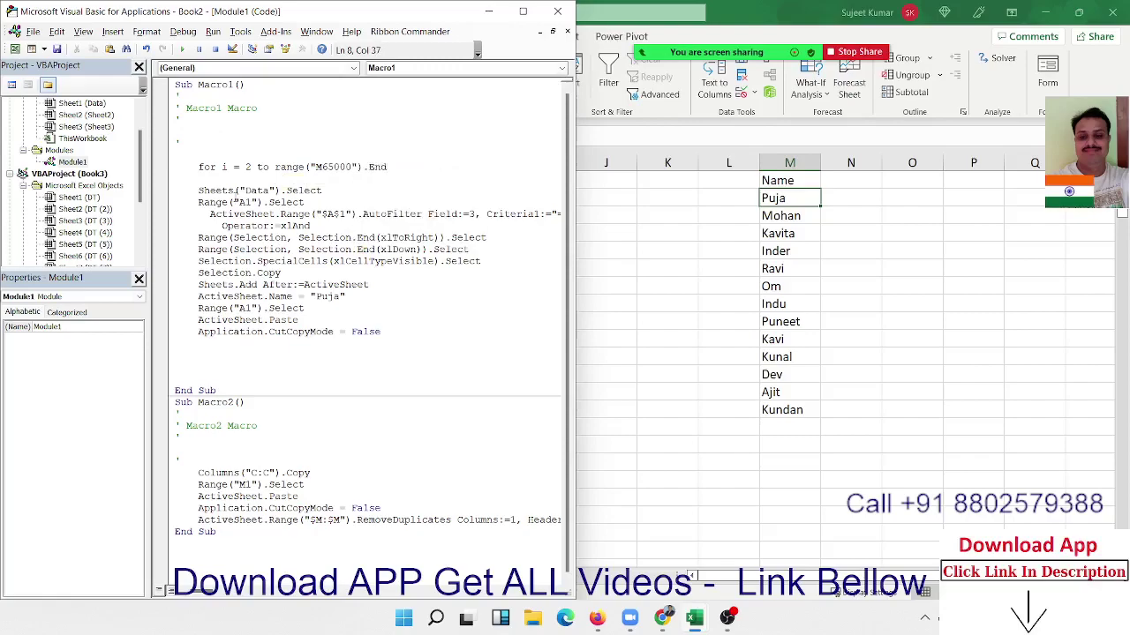
{"action": "key", "text": "Down"}
{"action": "key", "text": "Tab"}
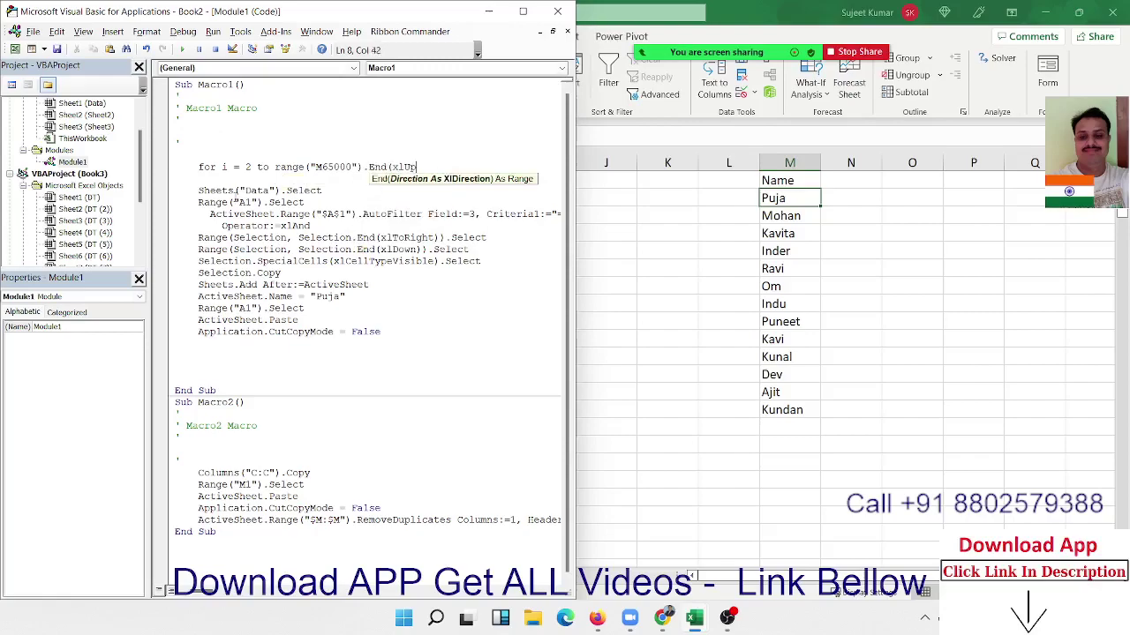
{"action": "type", "text": ")."}
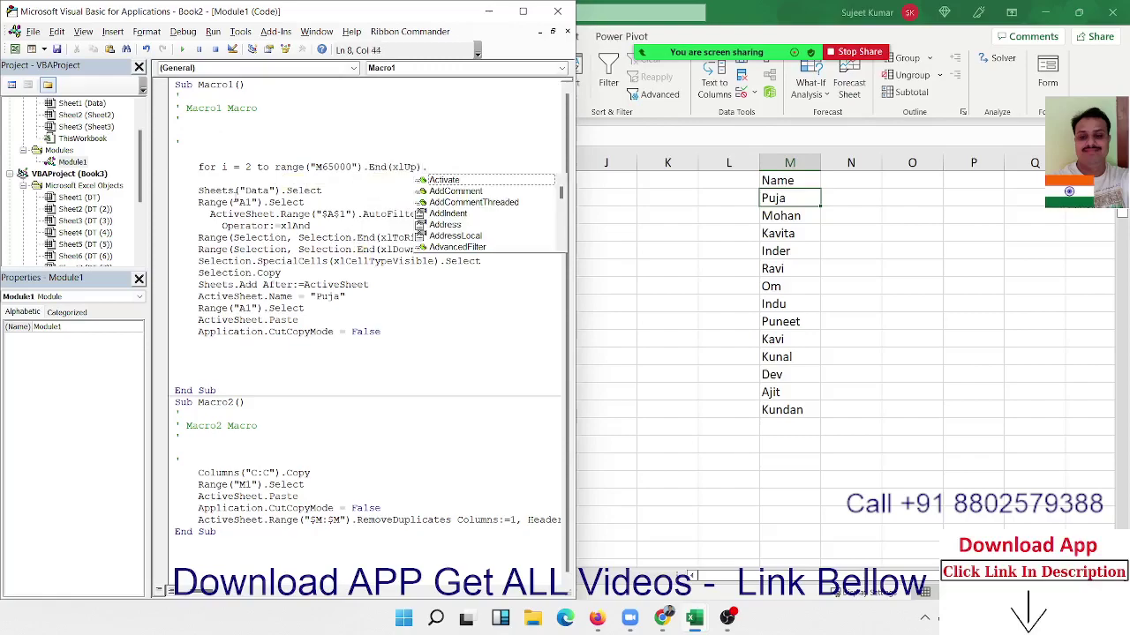
{"action": "type", "text": "row"}
{"action": "key", "text": "Escape"}
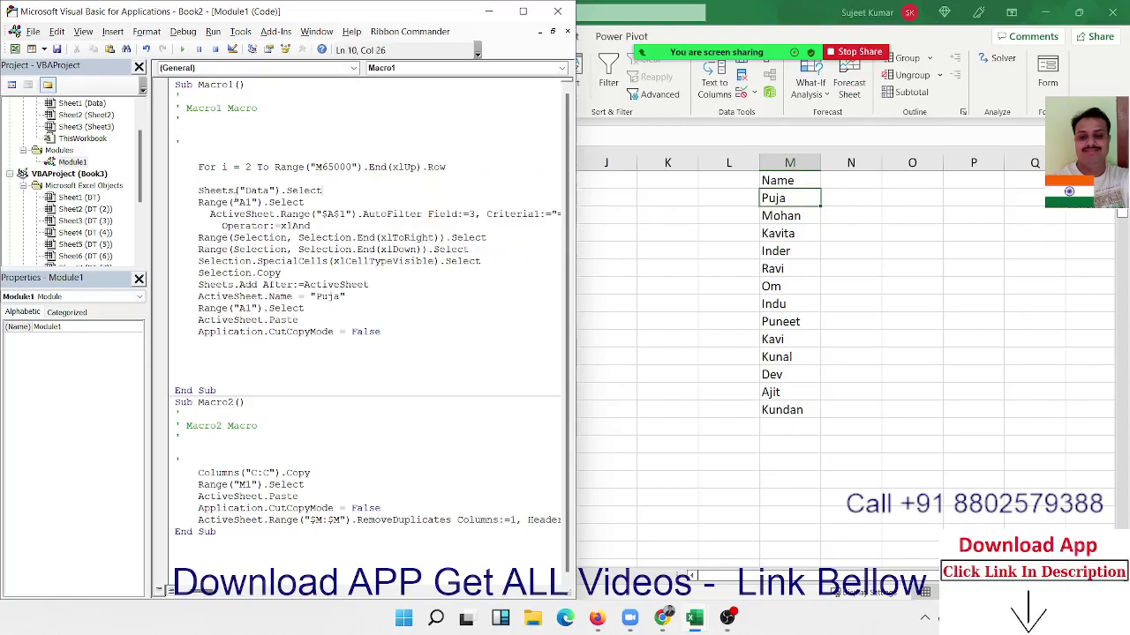
{"action": "left_click", "coordinate": [305, 308]}
{"action": "left_click", "coordinate": [199, 344]}
{"action": "type", "text": "next "}
{"action": "type", "text": "i"}
Finish Next i, widen the code window, and delete Puja from Criteria1:="=Puja"
{"action": "left_click", "coordinate": [198, 344]}
{"action": "left_click", "coordinate": [518, 214]}
{"action": "left_click_drag", "start_coordinate": [575, 252], "coordinate": [635, 252]}
{"action": "left_click", "coordinate": [596, 217]}
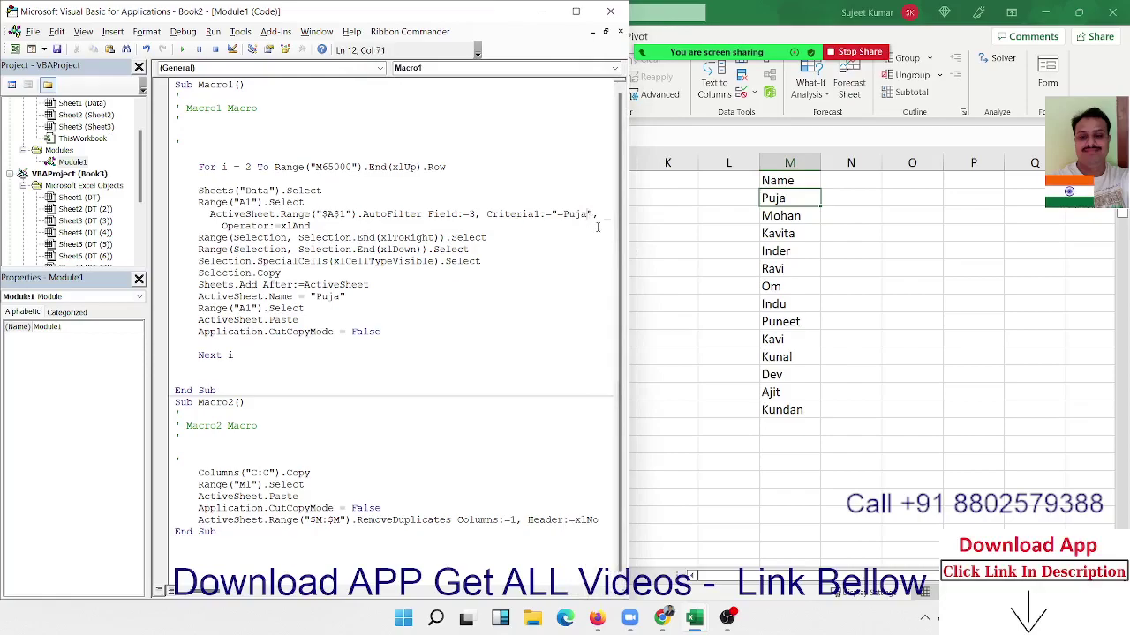
{"action": "key", "text": "BackSpace"}
{"action": "key", "text": "BackSpace"}
{"action": "key", "text": "BackSpace"}
{"action": "key", "text": "BackSpace"}
{"action": "key", "text": "BackSpace"}
{"action": "type", "text": "&"}
{"action": "type", "text": "cell"}
{"action": "key", "text": "BackSpace"}
{"action": "key", "text": "BackSpace"}
{"action": "key", "text": "BackSpace"}
{"action": "key", "text": "BackSpace"}
{"action": "type", "text": "range"}
{"action": "key", "text": "BackSpace"}
{"action": "key", "text": "BackSpace"}
{"action": "key", "text": "BackSpace"}
{"action": "key", "text": "BackSpace"}
{"action": "type", "text": "ange"}
{"action": "key", "text": "BackSpace"}
{"action": "key", "text": "BackSpace"}
{"action": "key", "text": "BackSpace"}
{"action": "key", "text": "BackSpace"}
{"action": "key", "text": "BackSpace"}
{"action": "key", "text": "BackSpace"}
Replace the leftover comment apostrophe at the top of Macro1 with a blank line
{"action": "left_click", "coordinate": [306, 202]}
{"action": "left_click", "coordinate": [175, 202]}
{"action": "left_click", "coordinate": [309, 133]}
{"action": "left_click_drag", "start_coordinate": [181, 142], "coordinate": [171, 142]}
{"action": "key", "text": "Delete"}
{"action": "key", "text": "Return"}
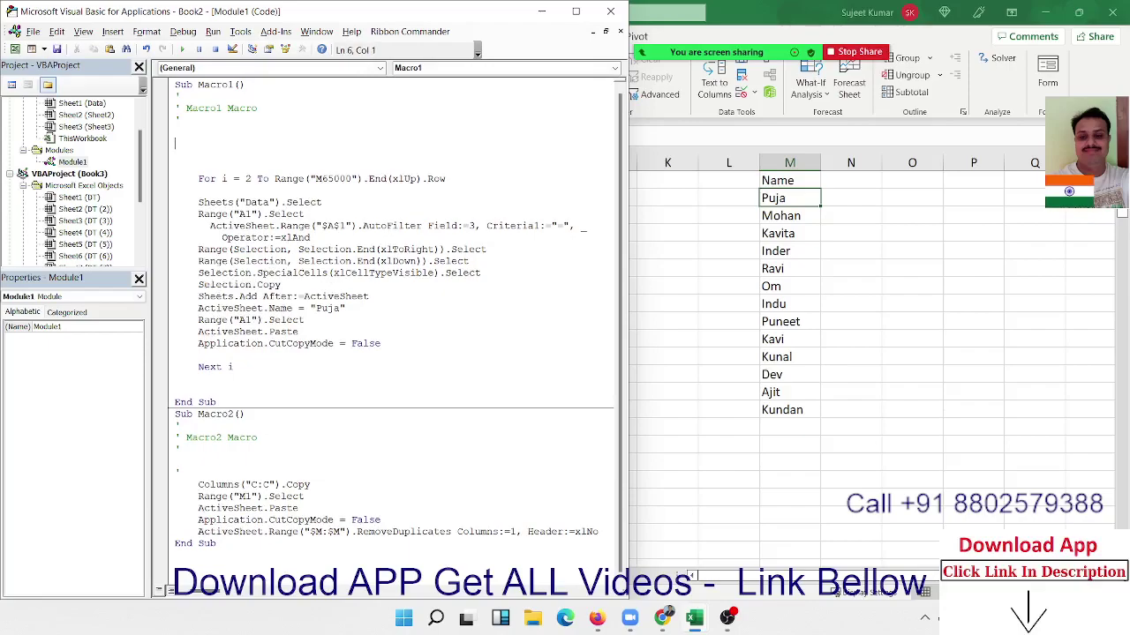
Declare Dim n As String and add n = Range("M" & i).Value after selecting Data
{"action": "type", "text": "di"}
{"action": "type", "text": "m n as s"}
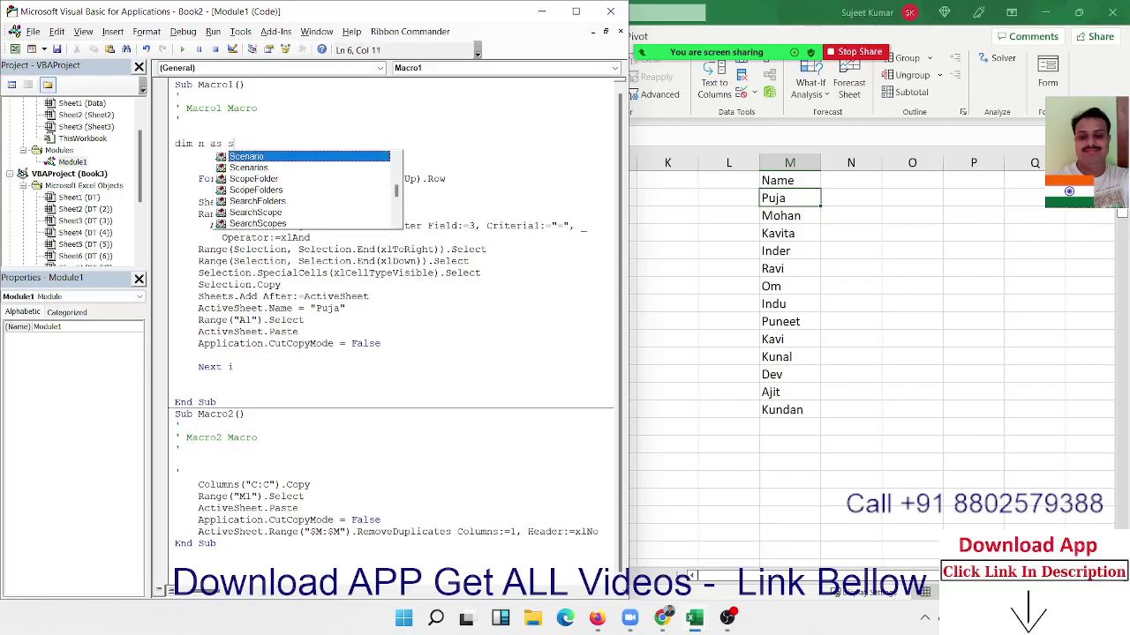
{"action": "type", "text": "t"}
{"action": "key", "text": "Down"}
{"action": "key", "text": "Down"}
{"action": "key", "text": "Down"}
{"action": "key", "text": "Tab"}
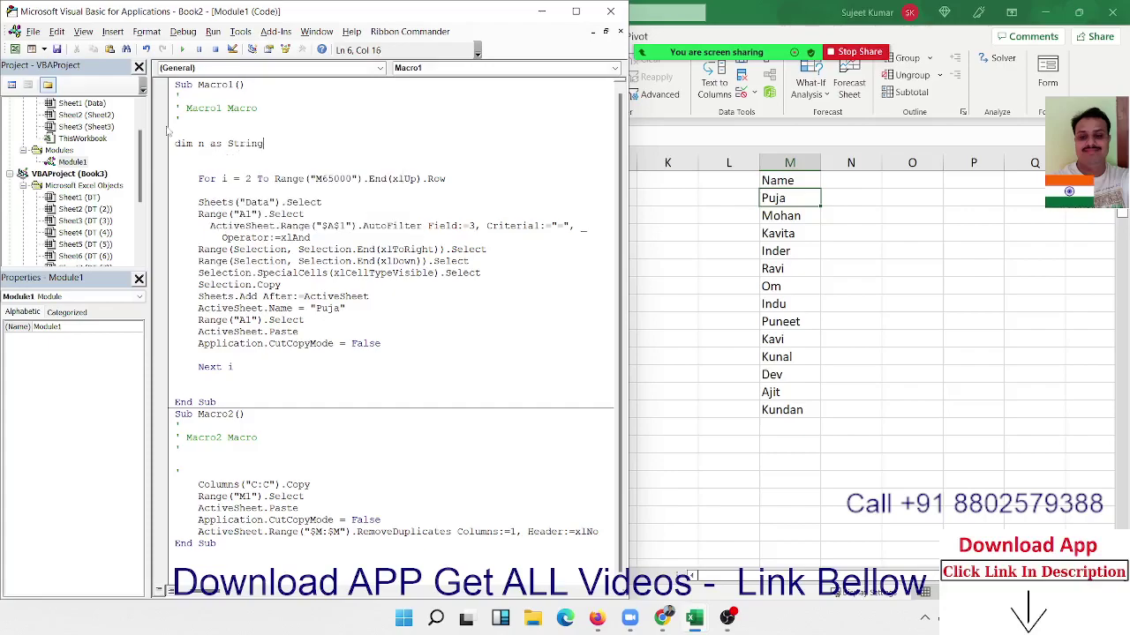
{"action": "left_click", "coordinate": [342, 207]}
{"action": "key", "text": "Return"}
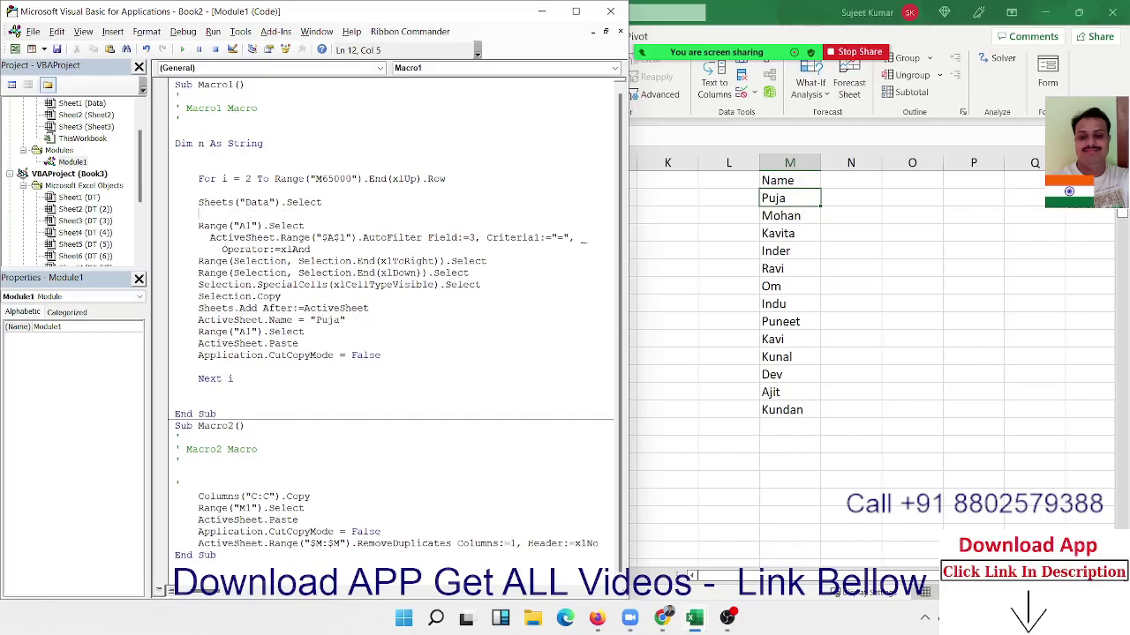
{"action": "type", "text": "n=ra"}
{"action": "type", "text": "nge("}
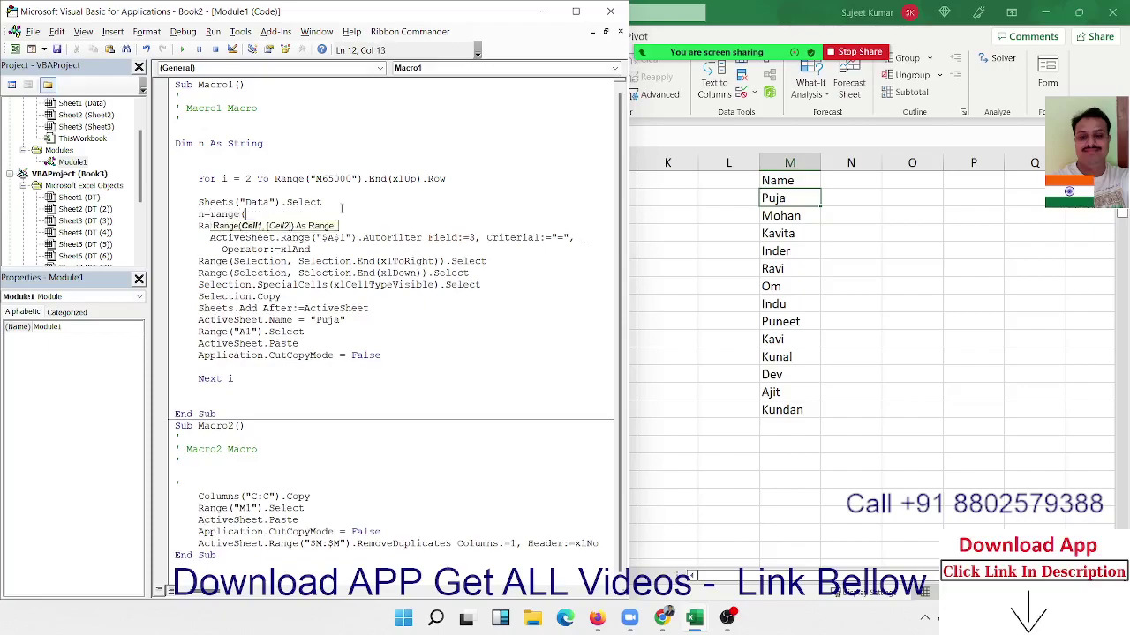
{"action": "type", "text": "\"M\""}
{"action": "type", "text": " & i"}
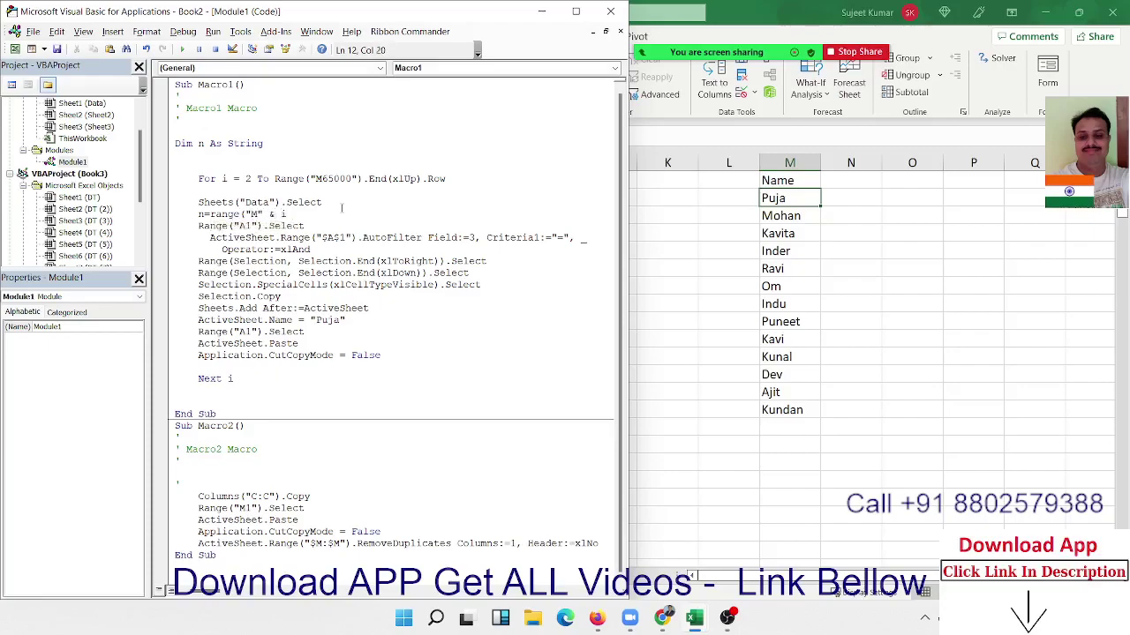
{"action": "type", "text": ").Value"}
{"action": "left_click", "coordinate": [529, 285]}
Set the filter to Criteria1:="=" & n and name each new sheet n instead of "Puja"
{"action": "left_click", "coordinate": [572, 238]}
{"action": "type", "text": "& n"}
{"action": "left_click_drag", "start_coordinate": [344, 321], "coordinate": [309, 324]}
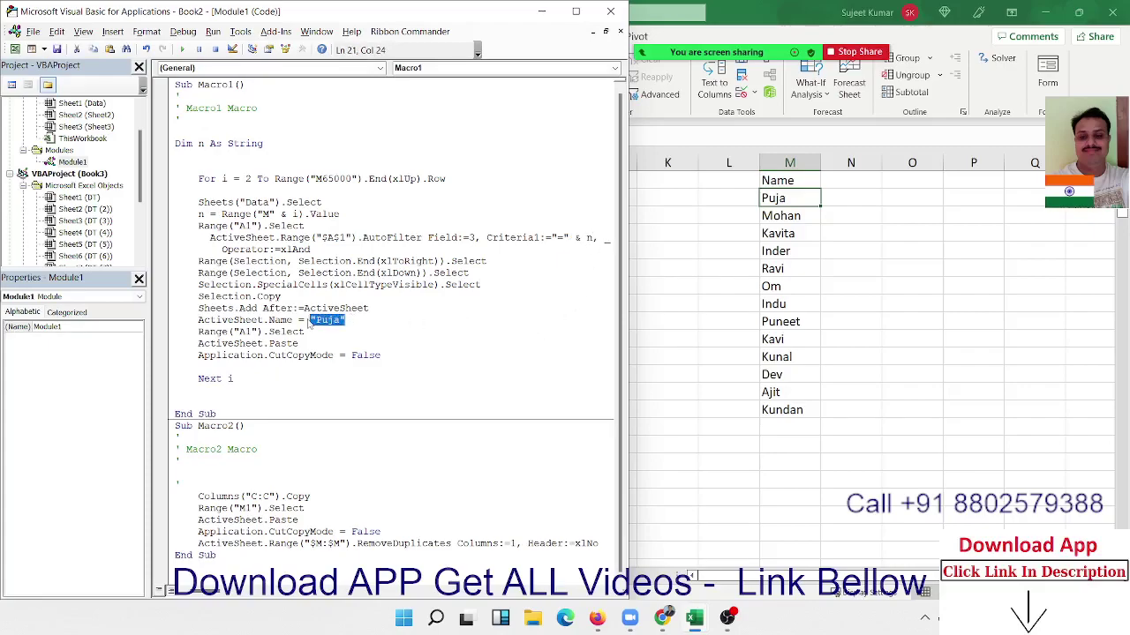
{"action": "type", "text": "n"}
{"action": "left_click", "coordinate": [316, 377]}
Run Macro1 from Developer > Macros and browse the new per-name sheets such as Kavi
{"action": "left_click", "coordinate": [779, 237]}
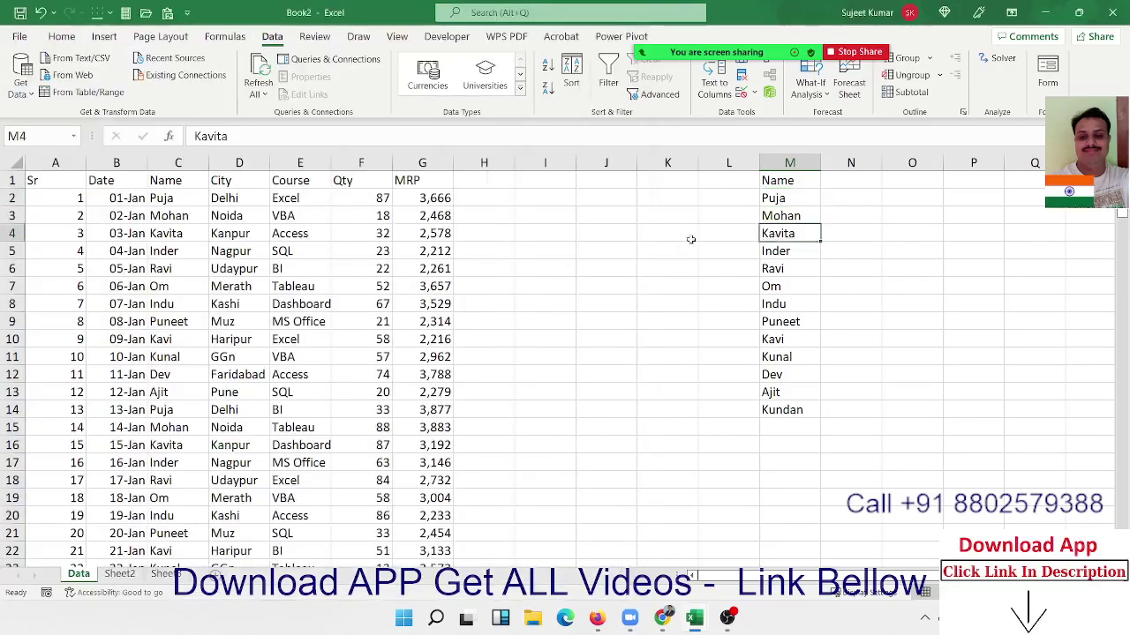
{"action": "left_click", "coordinate": [766, 202]}
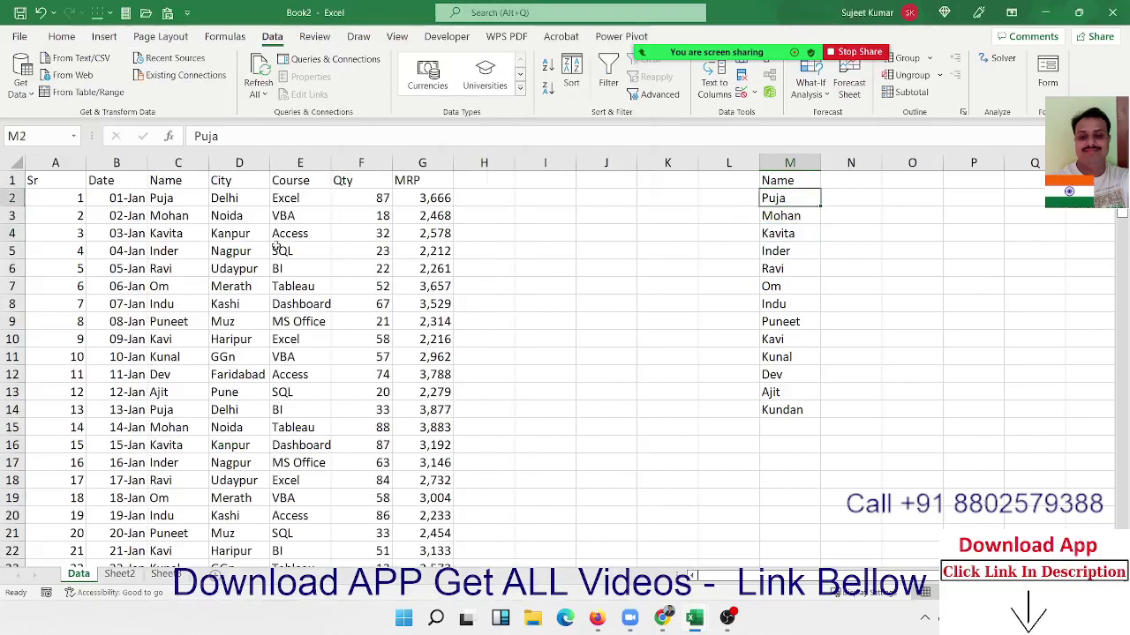
{"action": "left_click", "coordinate": [172, 231]}
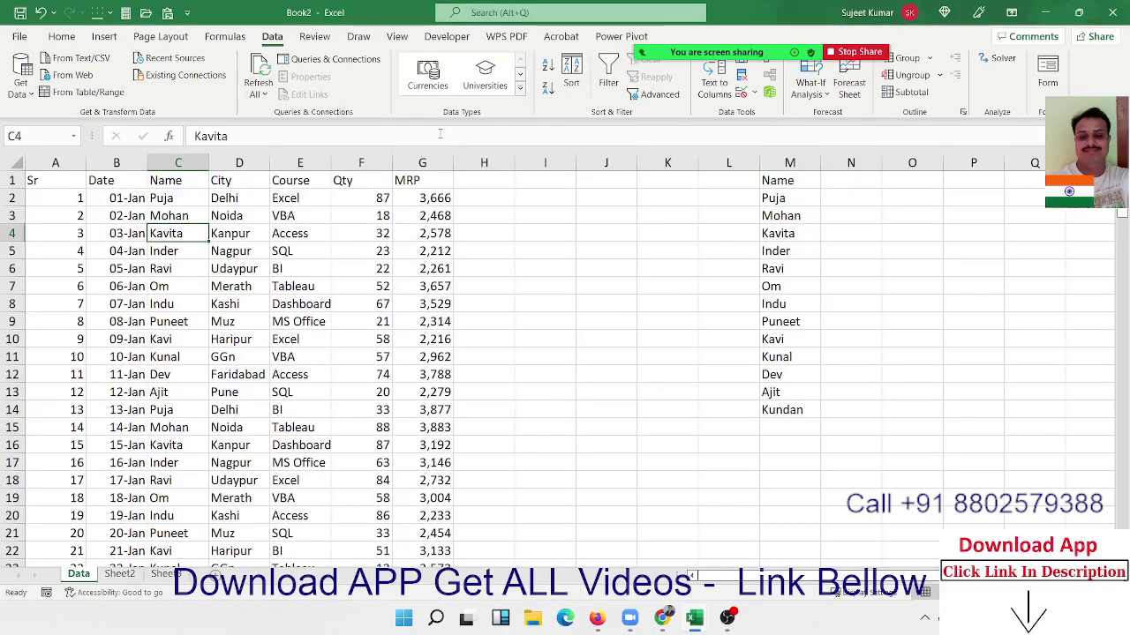
{"action": "left_click", "coordinate": [62, 36]}
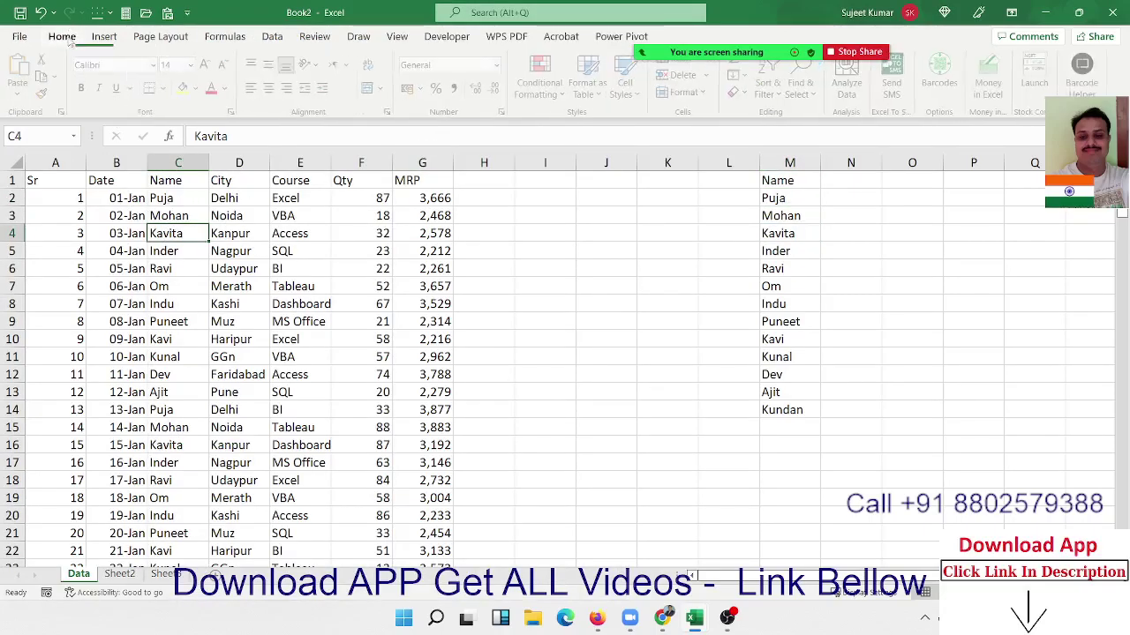
{"action": "left_click", "coordinate": [447, 36]}
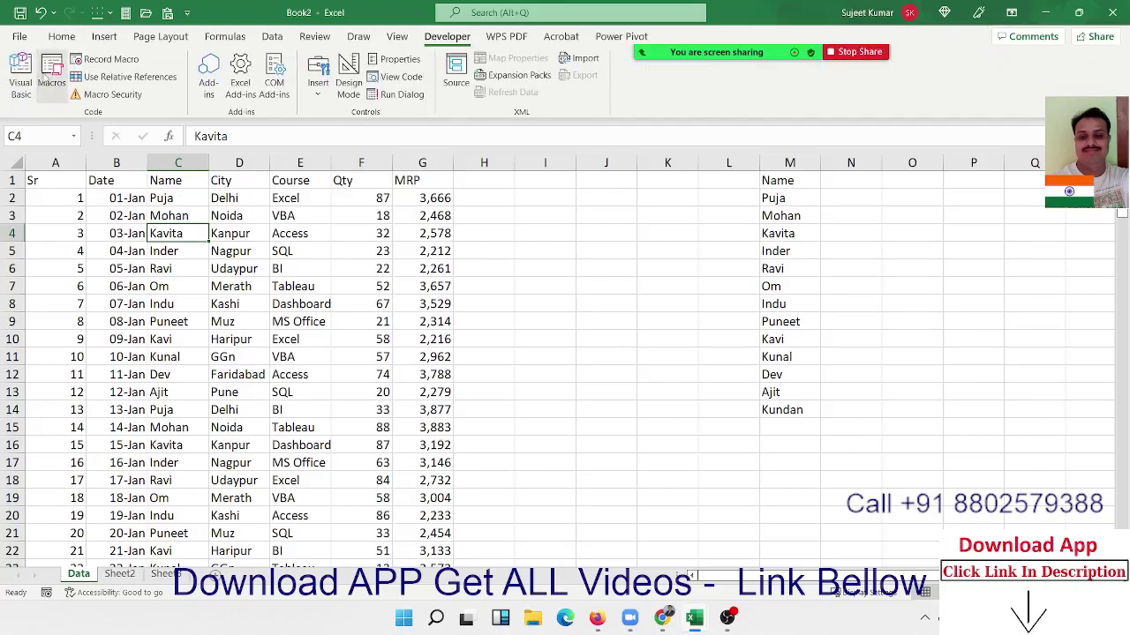
{"action": "left_click", "coordinate": [51, 78]}
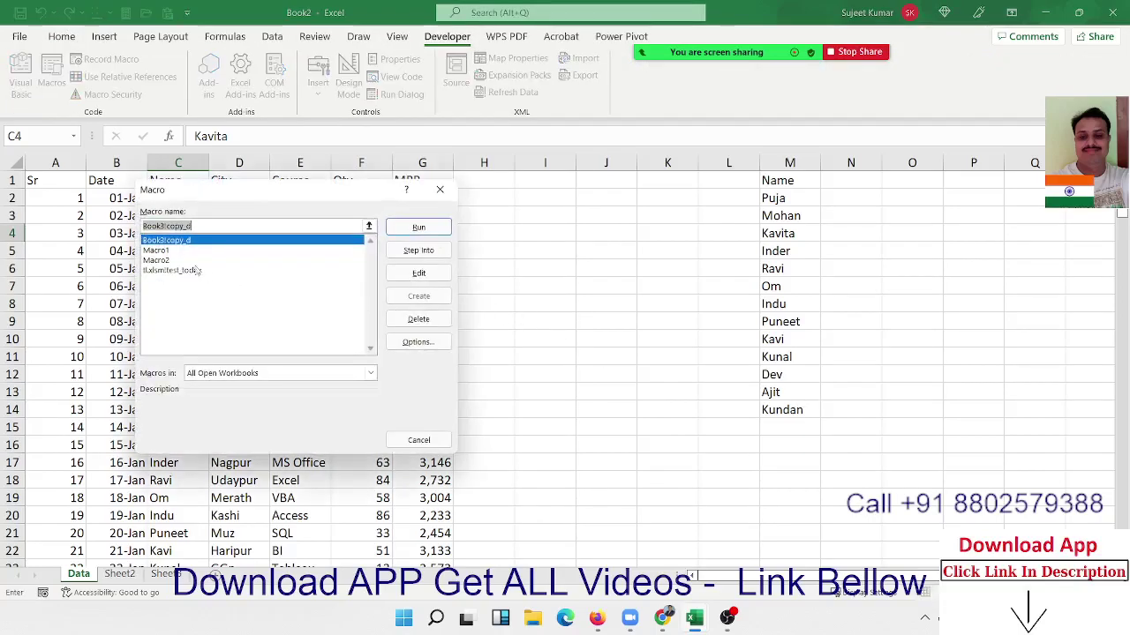
{"action": "left_click", "coordinate": [181, 260]}
{"action": "left_click", "coordinate": [181, 250]}
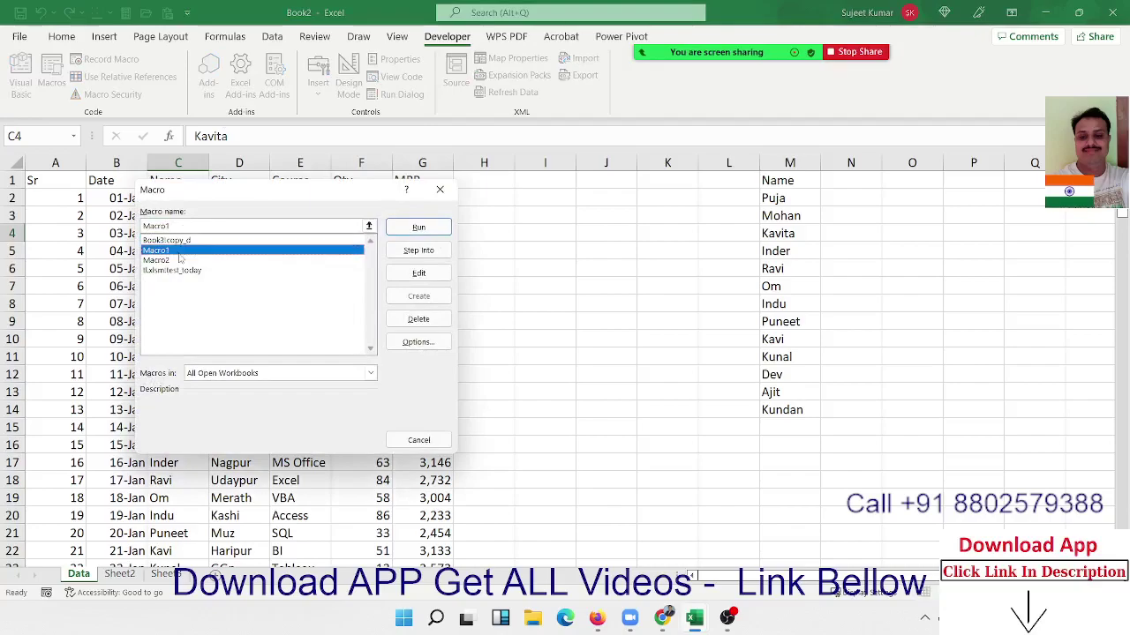
{"action": "left_click", "coordinate": [414, 227]}
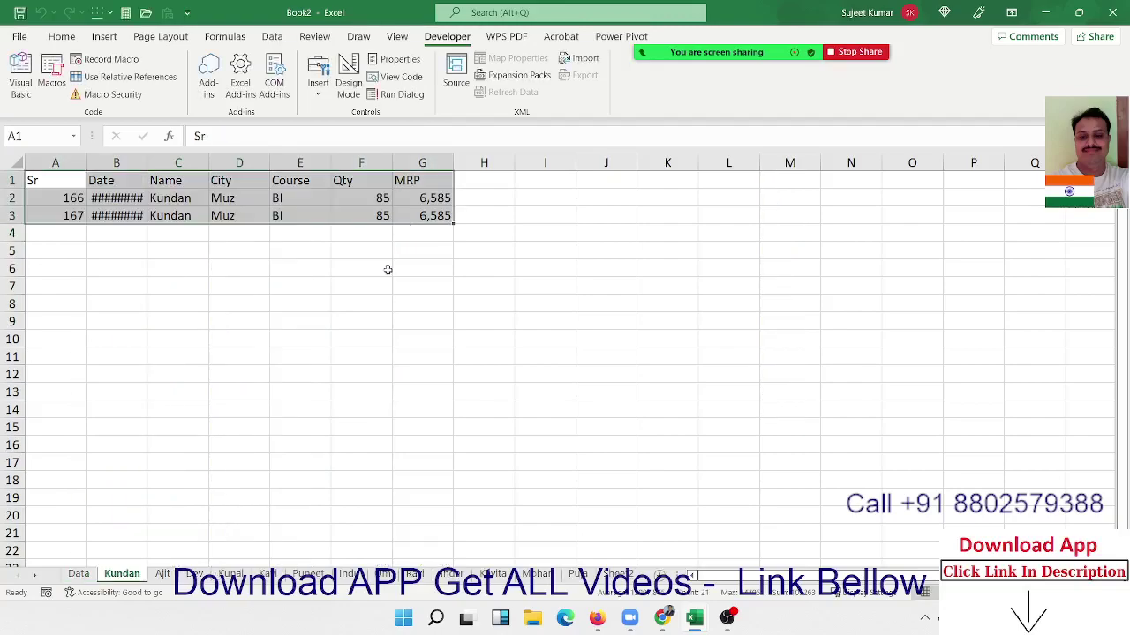
{"action": "left_click", "coordinate": [162, 574]}
Step through each newly created per-name sheet tab to check its copied rows
{"action": "left_click", "coordinate": [267, 574]}
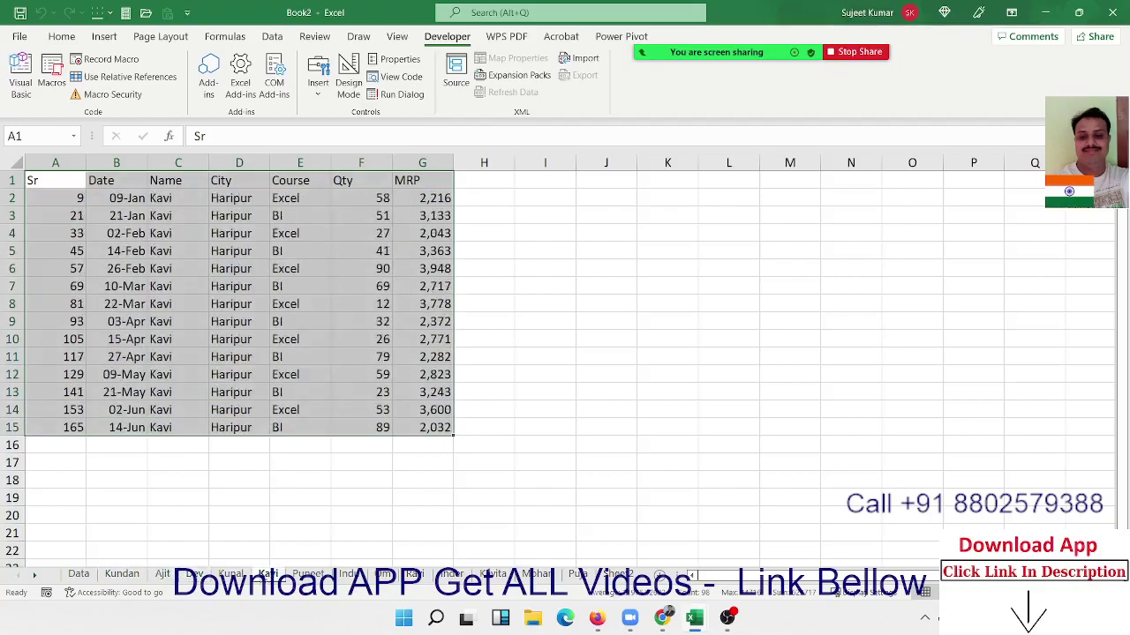
{"action": "left_click", "coordinate": [309, 574]}
{"action": "left_click", "coordinate": [346, 573]}
{"action": "left_click", "coordinate": [382, 574]}
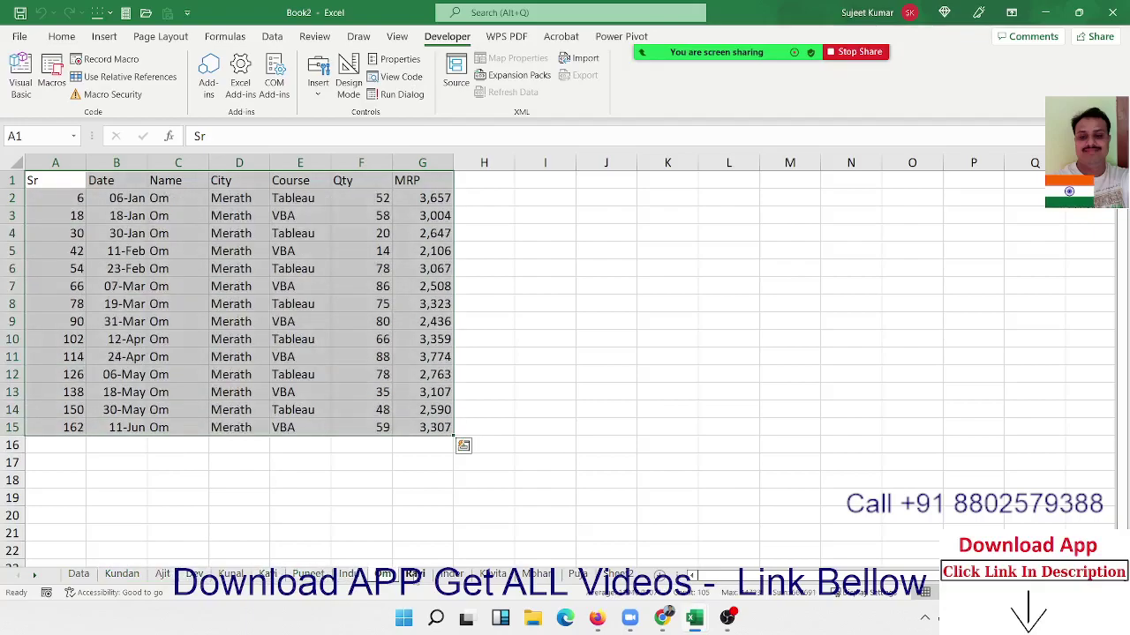
{"action": "left_click", "coordinate": [414, 574]}
{"action": "left_click", "coordinate": [450, 574]}
{"action": "left_click", "coordinate": [492, 573]}
{"action": "left_click", "coordinate": [535, 574]}
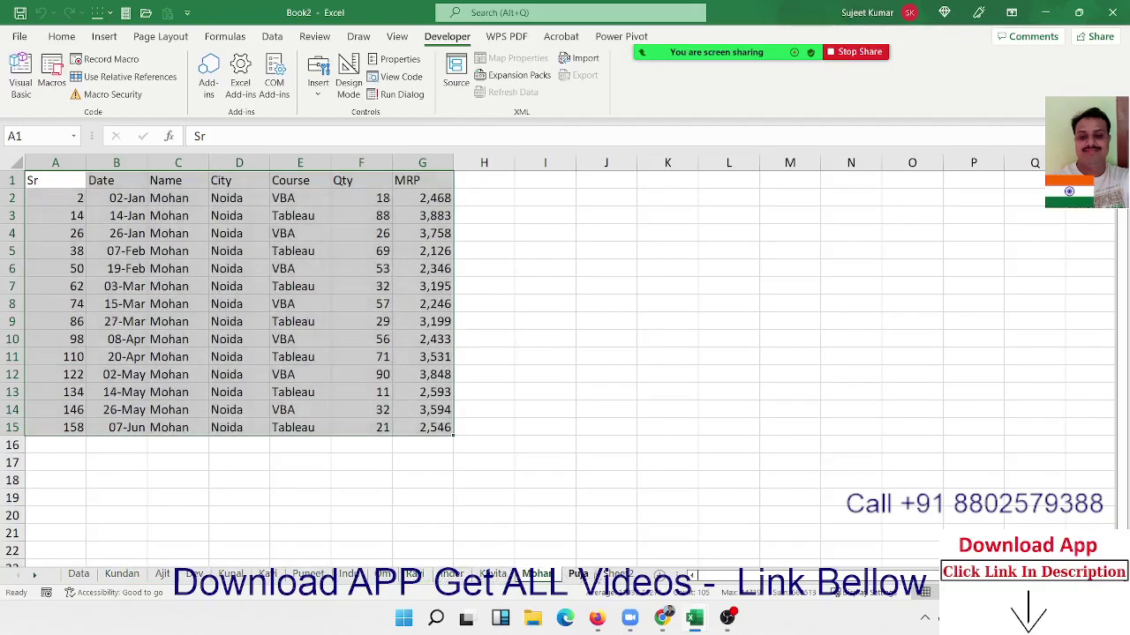
{"action": "left_click", "coordinate": [577, 574]}
{"action": "left_click", "coordinate": [582, 574]}
{"action": "left_click", "coordinate": [19, 575]}
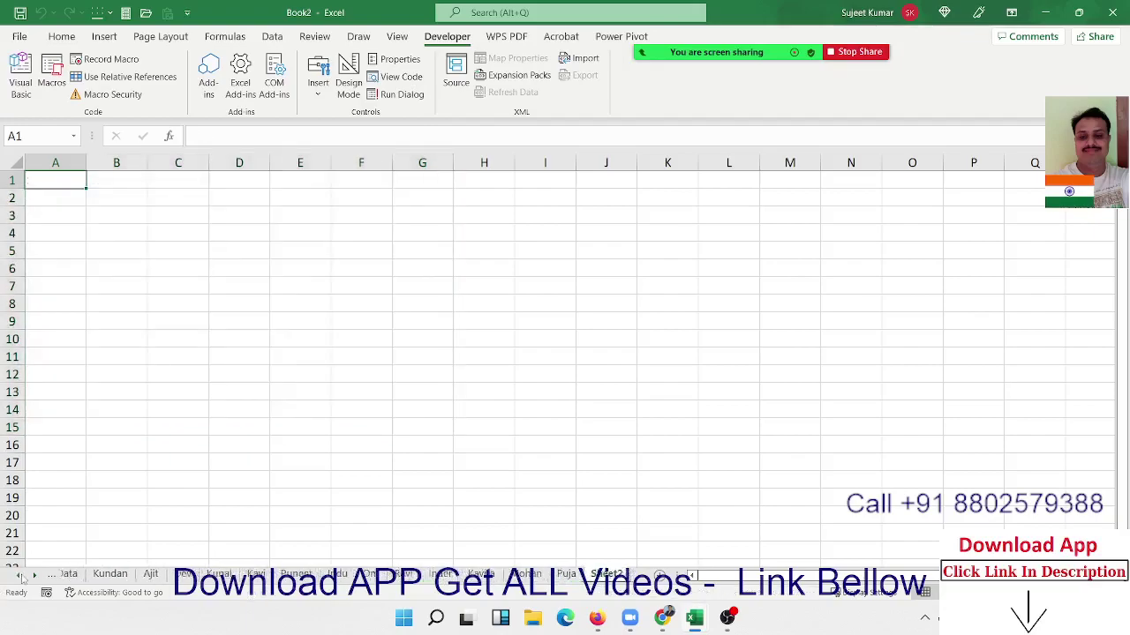
Return to the Data sheet, remove its AutoFilter with Ctrl+Shift+L, and jump to the top
{"action": "left_click", "coordinate": [92, 575]}
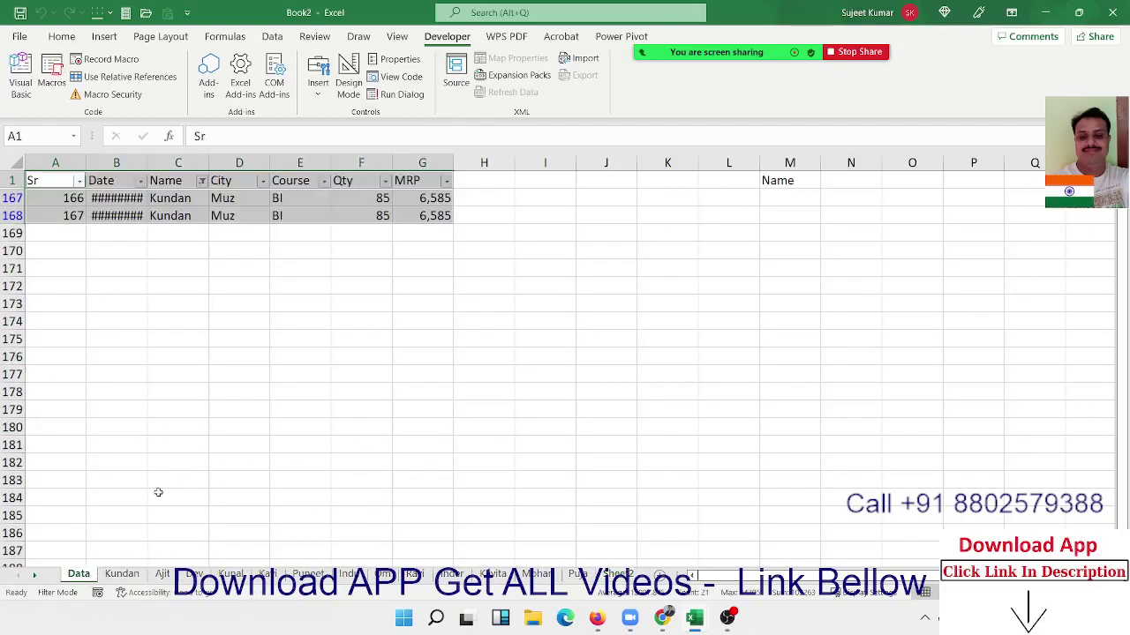
{"action": "left_click", "coordinate": [159, 198]}
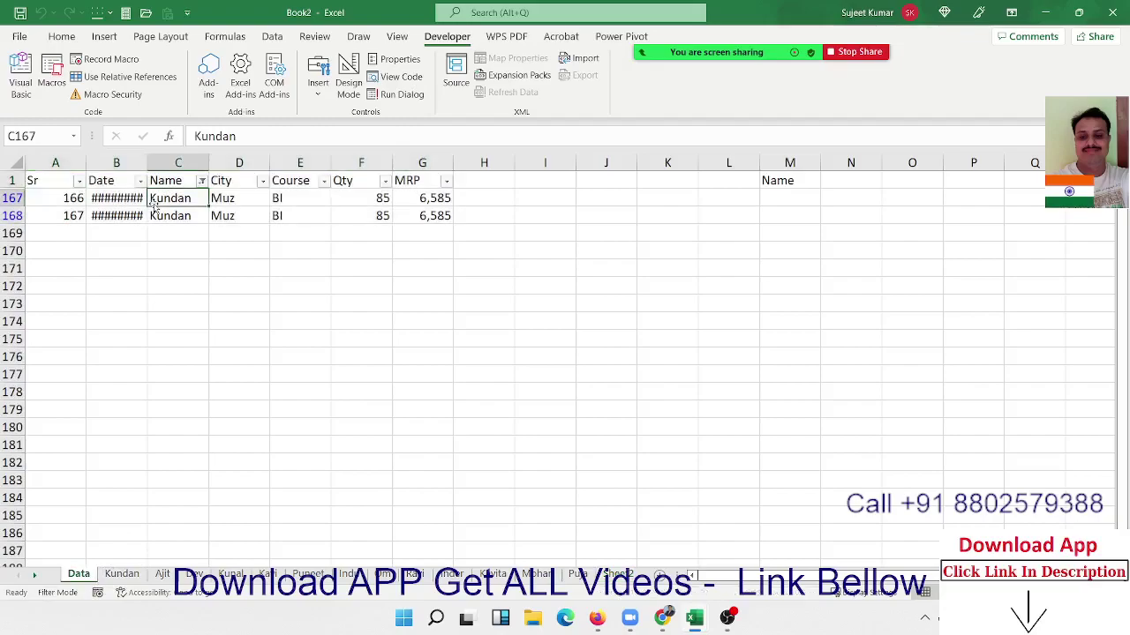
{"action": "key", "text": "ctrl+shift+l"}
{"action": "key", "text": "ctrl+Up"}
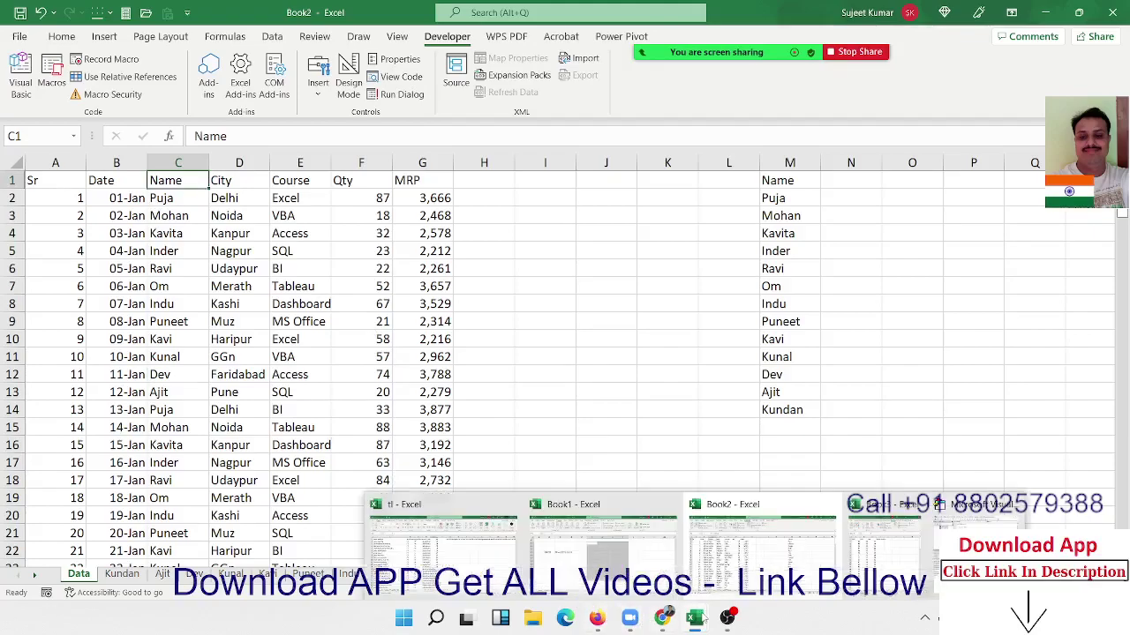
Copy the name Macro2 and paste it on a new line at the top of Macro1
{"action": "mouse_move", "coordinate": [693, 618]}
{"action": "left_click", "coordinate": [971, 530]}
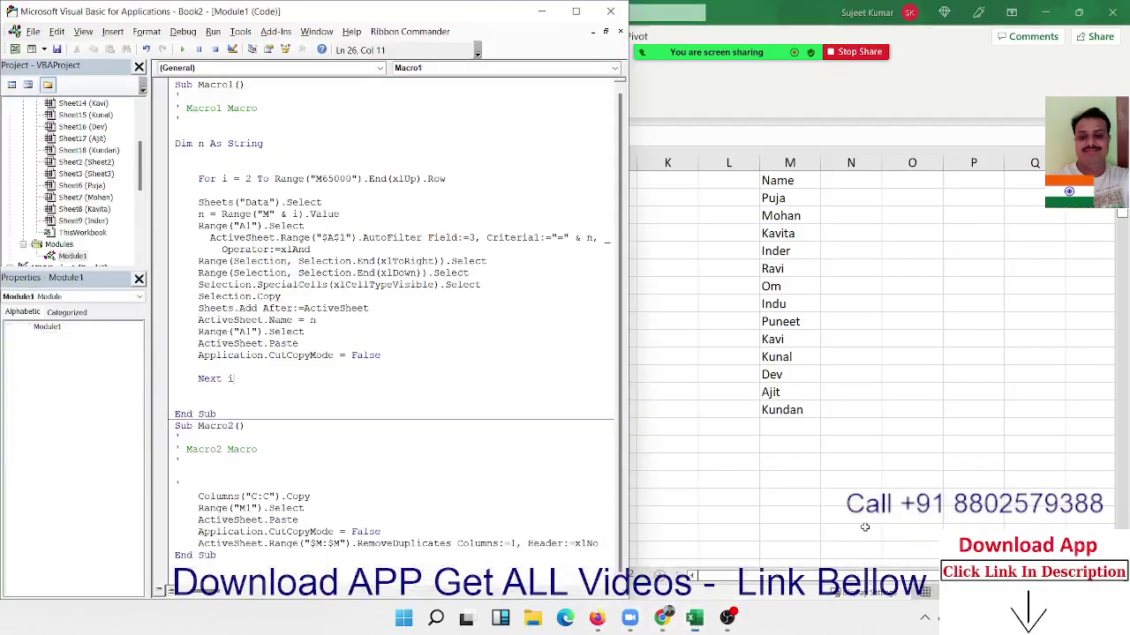
{"action": "double_click", "coordinate": [217, 425]}
{"action": "key", "text": "ctrl+c"}
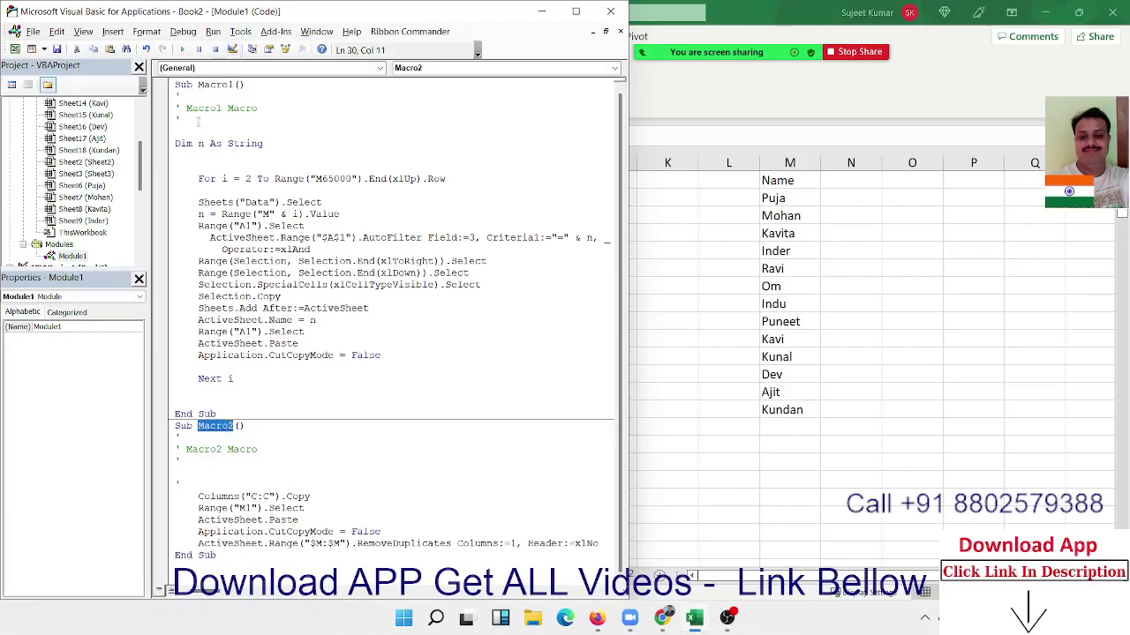
{"action": "left_click", "coordinate": [196, 129]}
{"action": "key", "text": "Return"}
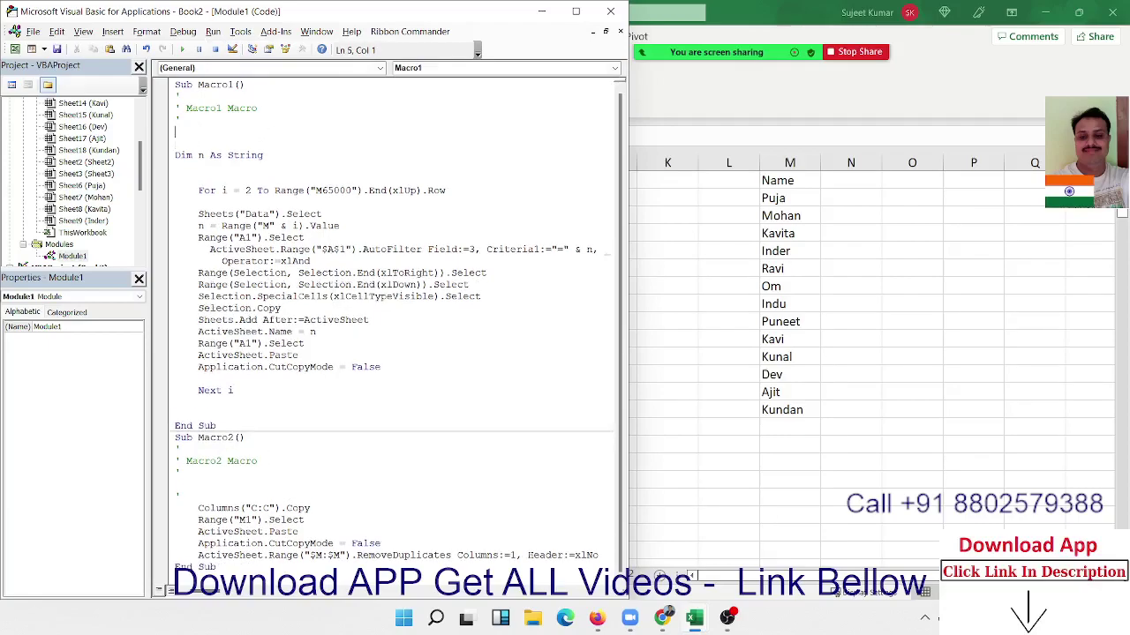
{"action": "key", "text": "ctrl+v"}
Highlight Macro1's loop block, then delete the pasted Macro2 line again
{"action": "left_click_drag", "start_coordinate": [211, 131], "coordinate": [175, 132]}
{"action": "mouse_move", "coordinate": [193, 178]}
{"action": "left_mouse_down"}
{"action": "mouse_move", "coordinate": [297, 349]}
{"action": "mouse_move", "coordinate": [264, 396]}
{"action": "left_mouse_up"}
{"action": "left_click_drag", "start_coordinate": [175, 131], "coordinate": [208, 132]}
{"action": "key", "text": "Delete"}
{"action": "key", "text": "Down"}
{"action": "key", "text": "Down"}
{"action": "key", "text": "Down"}
{"action": "key", "text": "Down"}
{"action": "key", "text": "Down"}
{"action": "key", "text": "Down"}
{"action": "key", "text": "Down"}
{"action": "key", "text": "Down"}
{"action": "key", "text": "Down"}
{"action": "key", "text": "Down"}
{"action": "key", "text": "Down"}
{"action": "key", "text": "Down"}
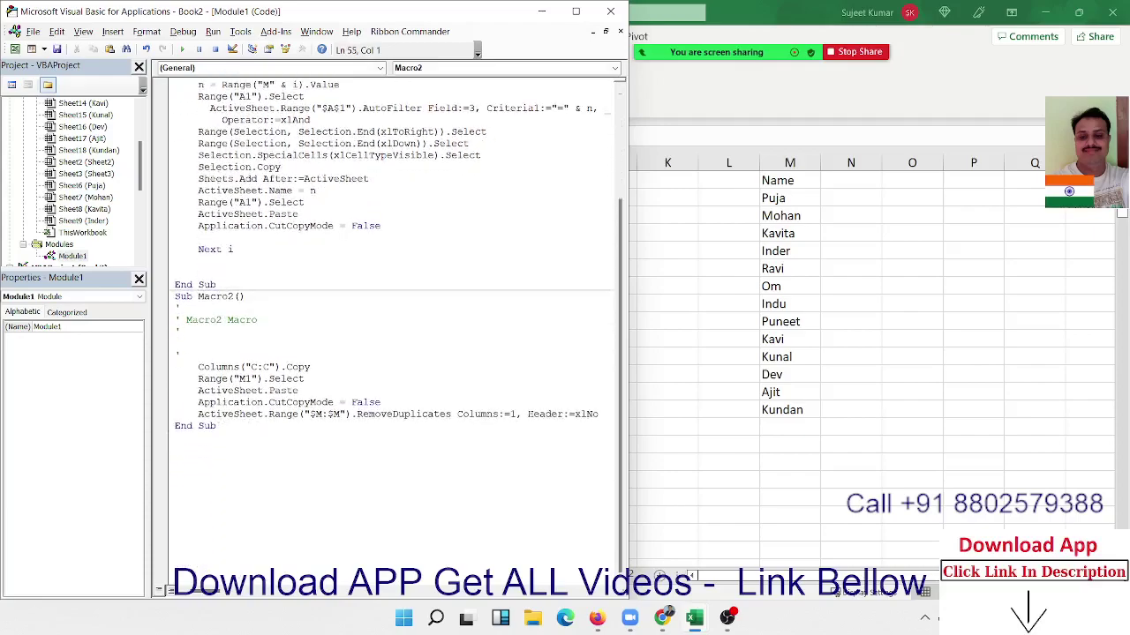
Declare a new procedure Sub extr() below Macro2
{"action": "left_click", "coordinate": [215, 458]}
{"action": "type", "text": "s"}
{"action": "type", "text": "ub c"}
{"action": "key", "text": "BackSpace"}
{"action": "type", "text": "extr"}
{"action": "type", "text": "()"}
{"action": "key", "text": "Return"}
{"action": "key", "text": "Return"}
{"action": "key", "text": "Return"}
{"action": "key", "text": "Return"}
{"action": "key", "text": "Return"}
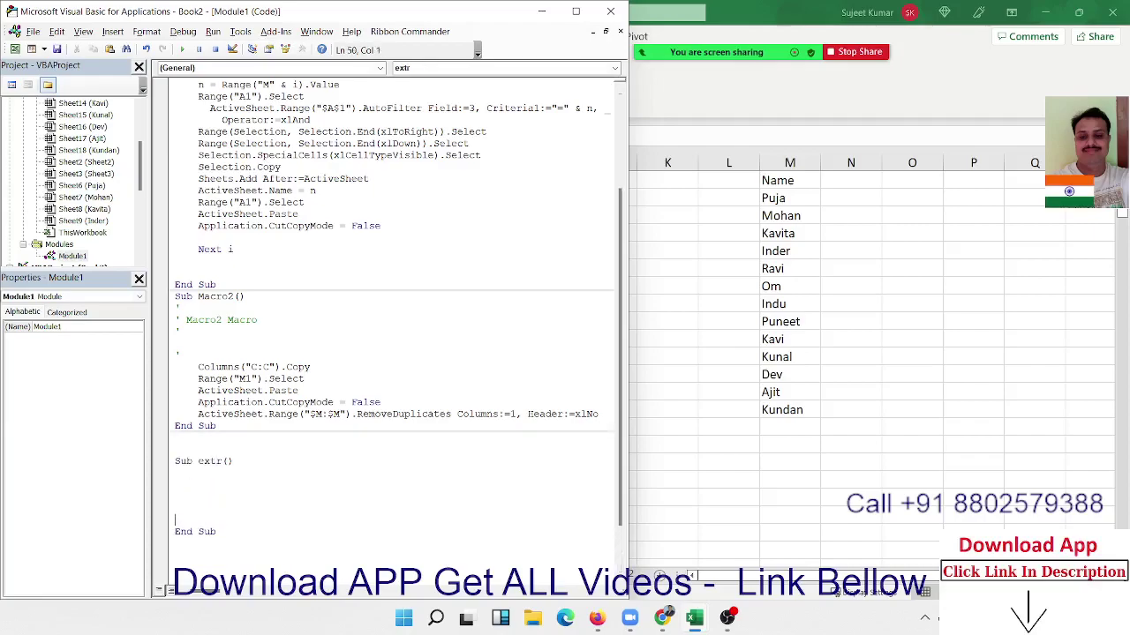
Copy the name Macro2 and paste it as the first call inside Sub extr
{"action": "scroll", "coordinate": [393, 326], "scroll_direction": "up", "scroll_amount": 3}
{"action": "scroll", "coordinate": [71, 177], "scroll_direction": "up", "scroll_amount": 3}
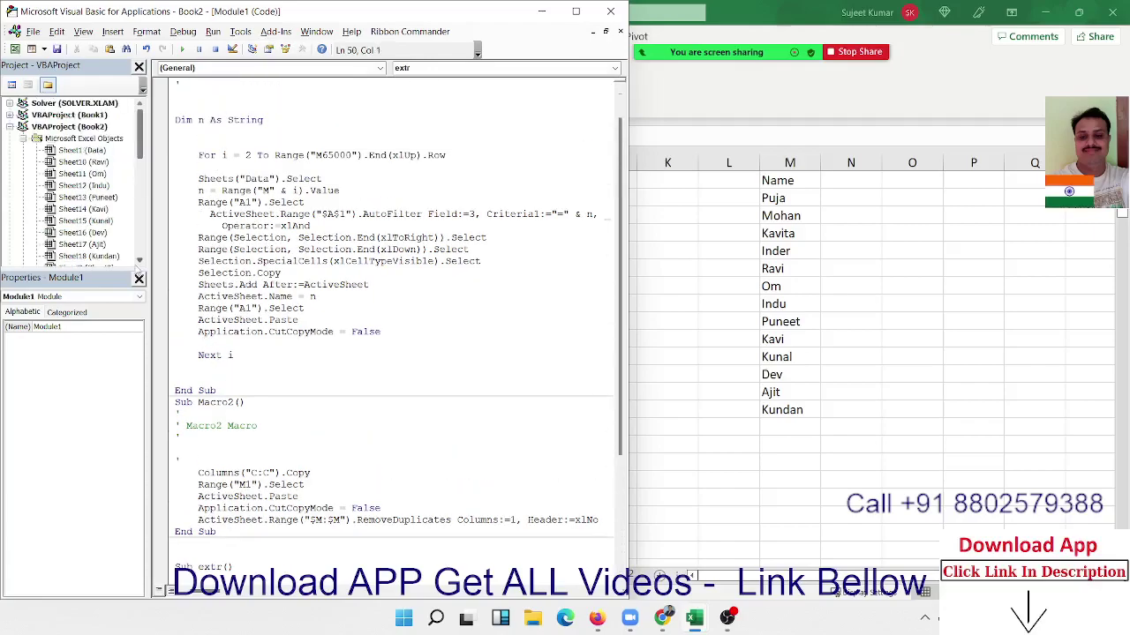
{"action": "scroll", "coordinate": [392, 326], "scroll_direction": "up", "scroll_amount": 1}
{"action": "left_click", "coordinate": [233, 84]}
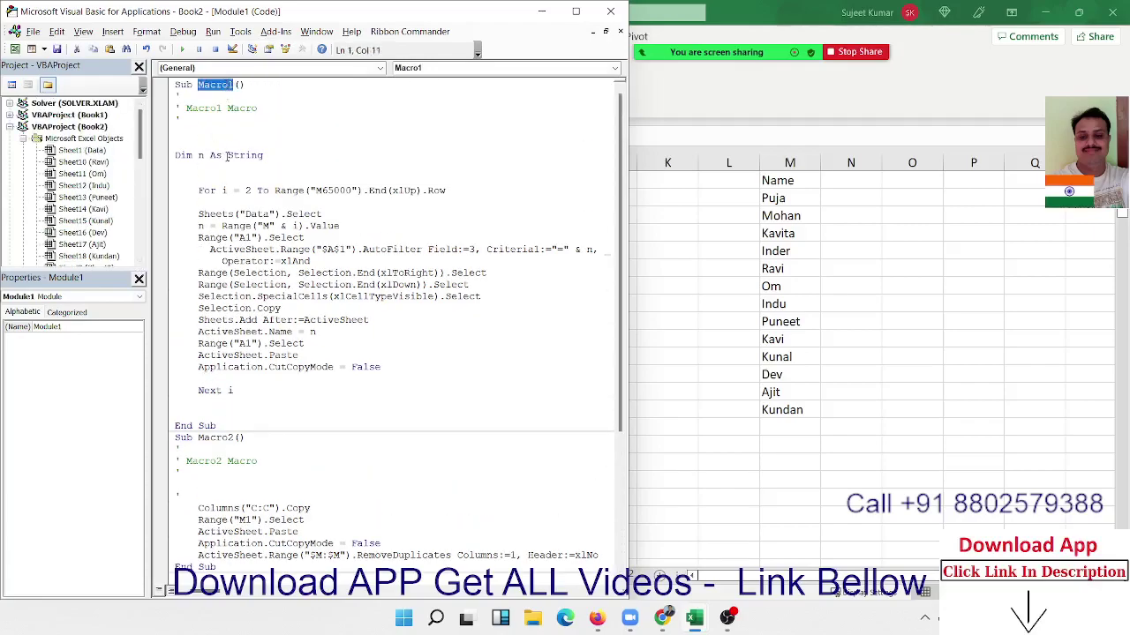
{"action": "scroll", "coordinate": [234, 320], "scroll_direction": "down", "scroll_amount": 3}
{"action": "double_click", "coordinate": [207, 319]}
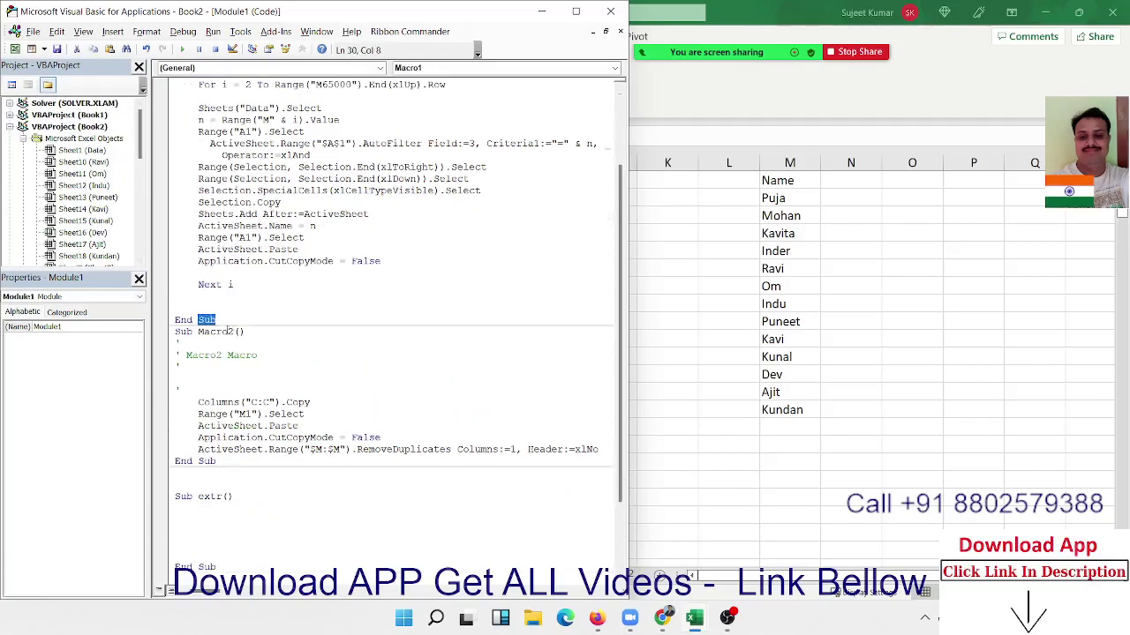
{"action": "double_click", "coordinate": [215, 331]}
{"action": "left_click", "coordinate": [207, 516]}
{"action": "key", "text": "ctrl+v"}
Add a Macro1 call after Macro2 in extr, then point out Macro2 and Macro1's filter code
{"action": "scroll", "coordinate": [216, 265], "scroll_direction": "up", "scroll_amount": 3}
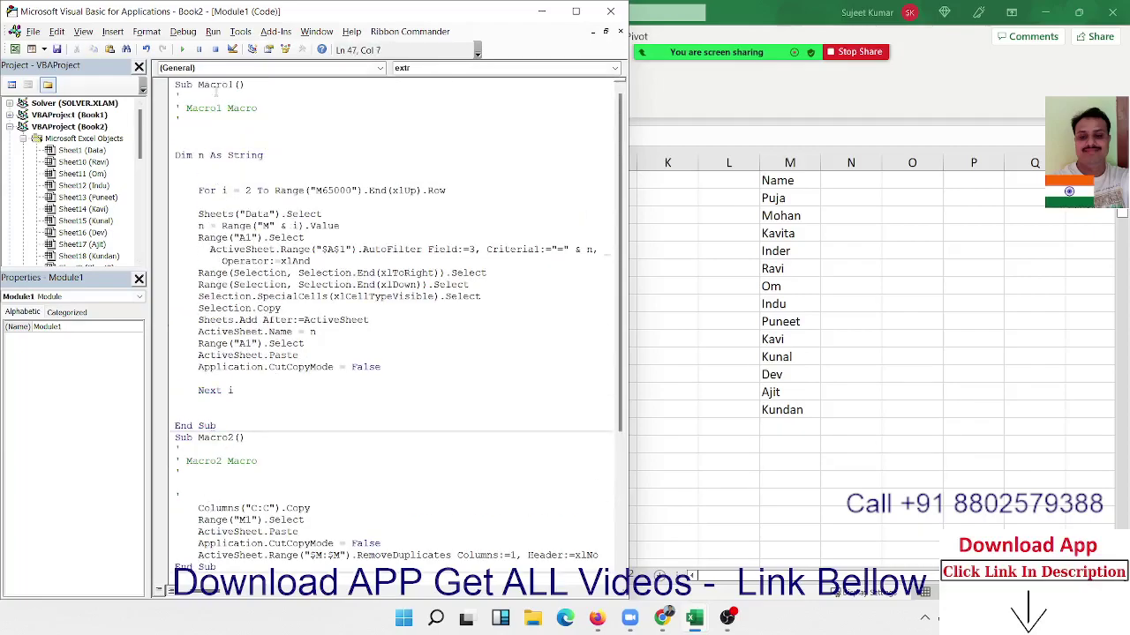
{"action": "left_click", "coordinate": [231, 85]}
{"action": "scroll", "coordinate": [212, 309], "scroll_direction": "down", "scroll_amount": 1}
{"action": "scroll", "coordinate": [203, 441], "scroll_direction": "down", "scroll_amount": 2}
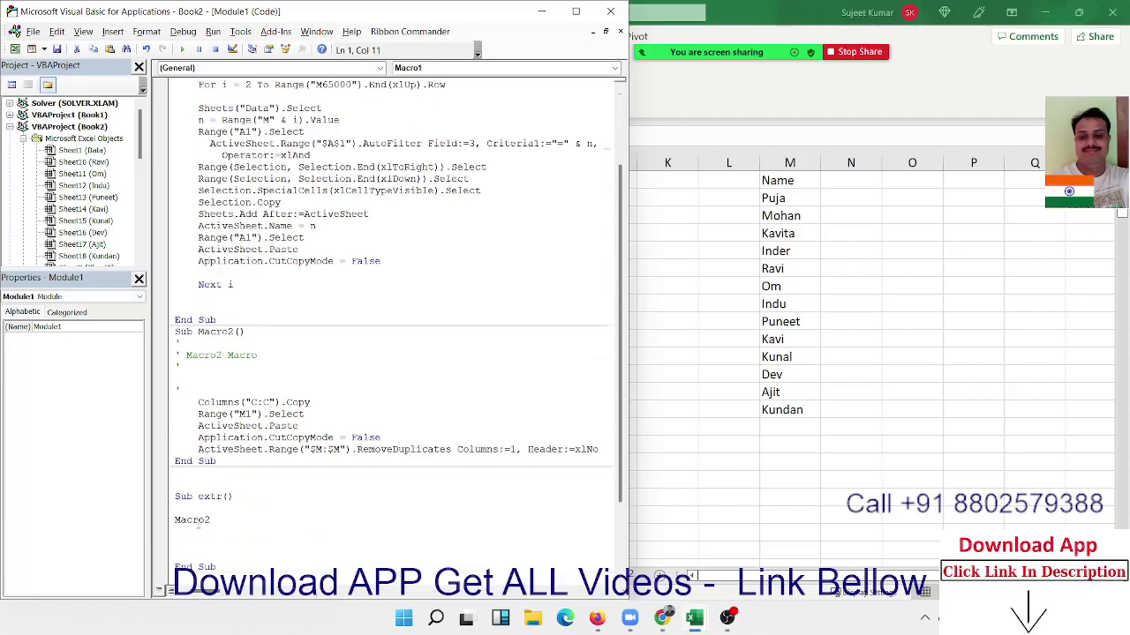
{"action": "left_click", "coordinate": [197, 529]}
{"action": "type", "text": "Macro1"}
{"action": "left_click", "coordinate": [279, 427]}
{"action": "left_click", "coordinate": [301, 157]}
{"action": "scroll", "coordinate": [392, 315], "scroll_direction": "up", "scroll_amount": 3}
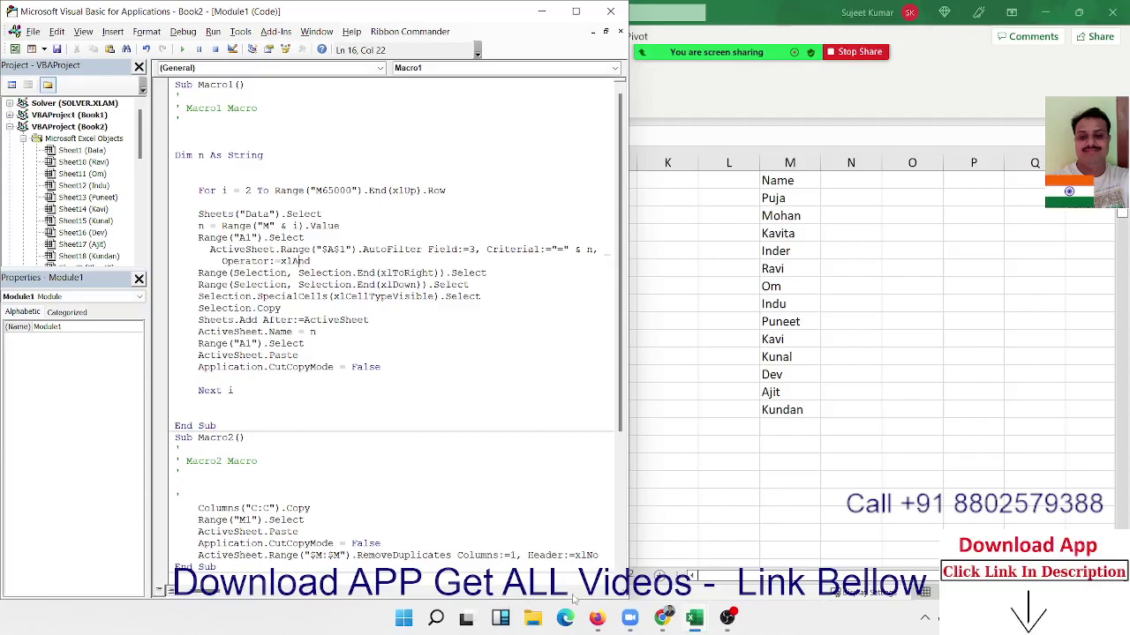
{"action": "mouse_move", "coordinate": [661, 618]}
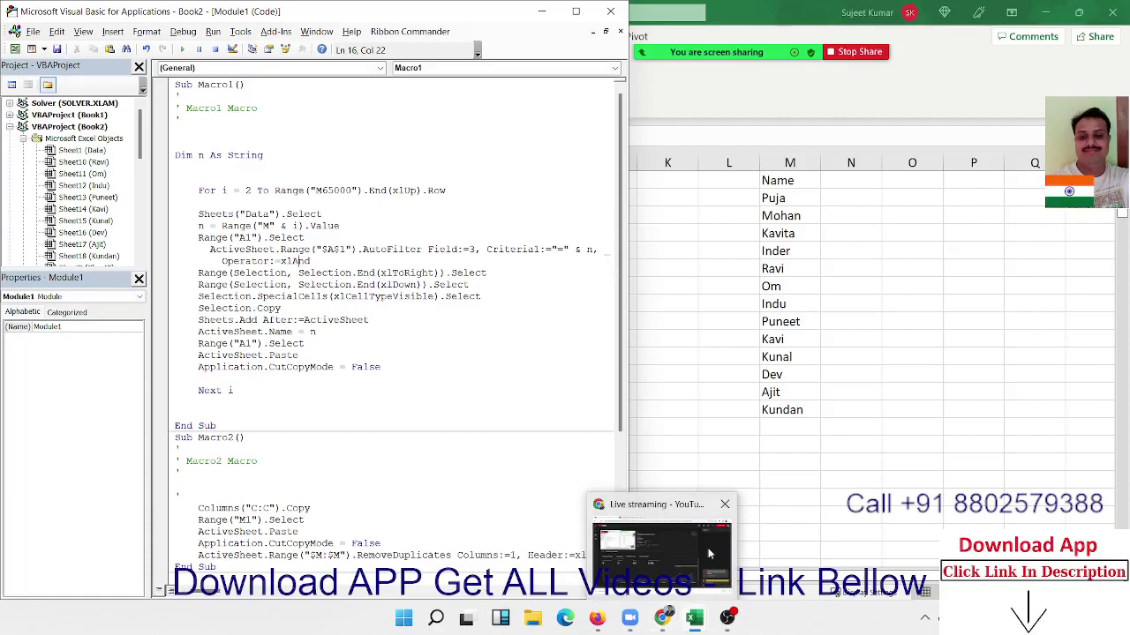
Glance at the live-stream browser window, then return to the VBA editor and scroll through the code
{"action": "left_click", "coordinate": [710, 554]}
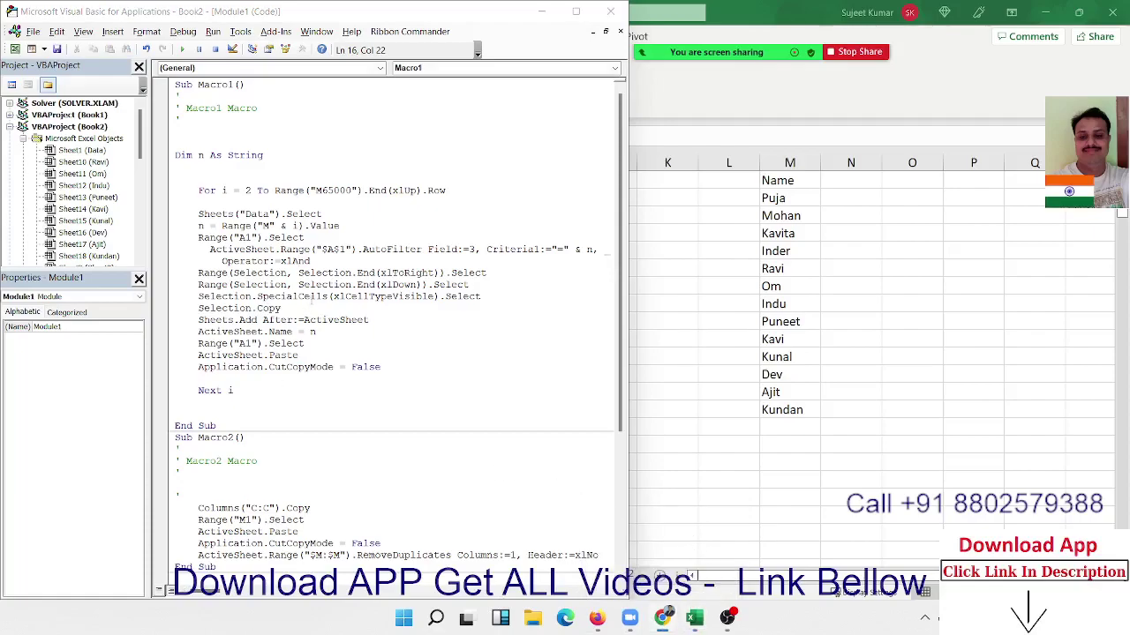
{"action": "left_click", "coordinate": [310, 296]}
{"action": "scroll", "coordinate": [310, 329], "scroll_direction": "down", "scroll_amount": 3}
{"action": "scroll", "coordinate": [310, 327], "scroll_direction": "down", "scroll_amount": 3}
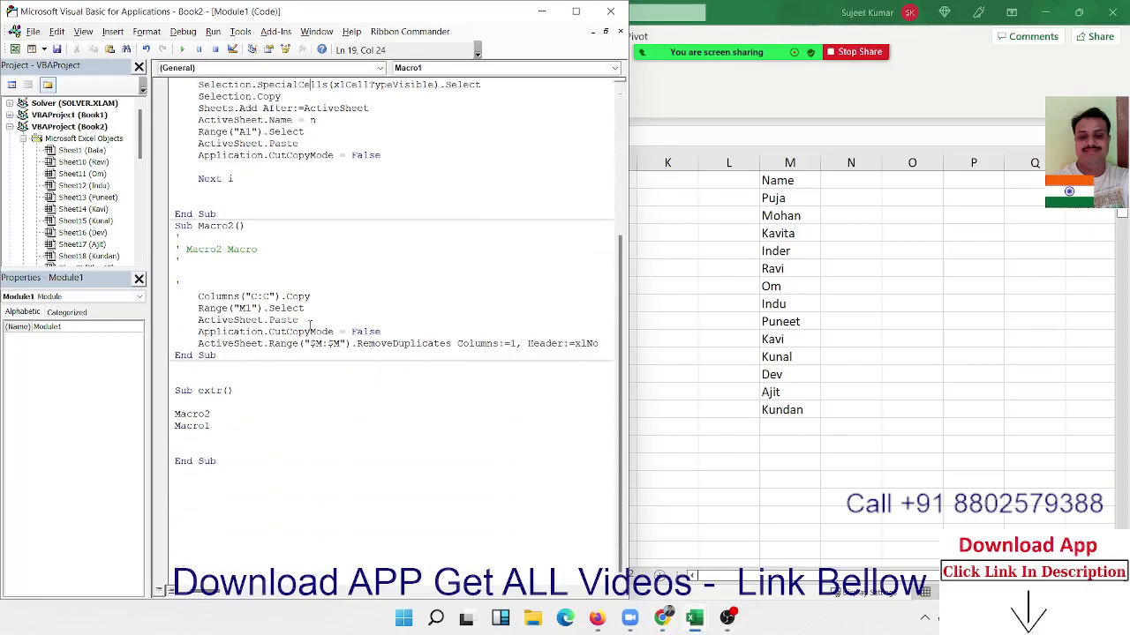
{"action": "scroll", "coordinate": [309, 325], "scroll_direction": "up", "scroll_amount": 2}
{"action": "scroll", "coordinate": [310, 325], "scroll_direction": "up", "scroll_amount": 1}
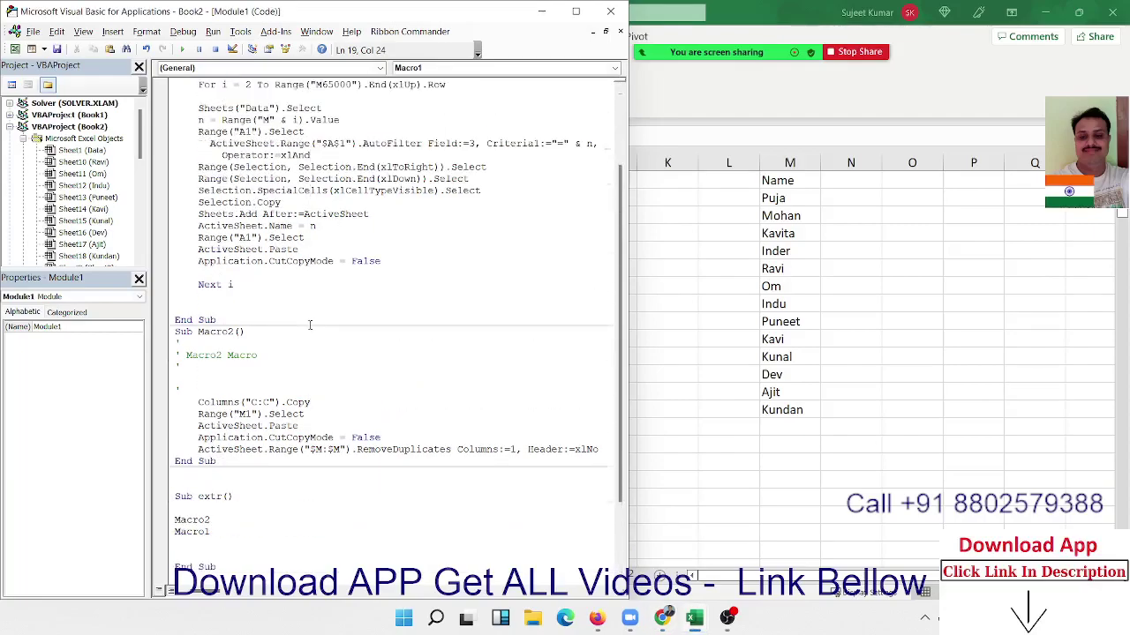
{"action": "scroll", "coordinate": [310, 324], "scroll_direction": "up", "scroll_amount": 1}
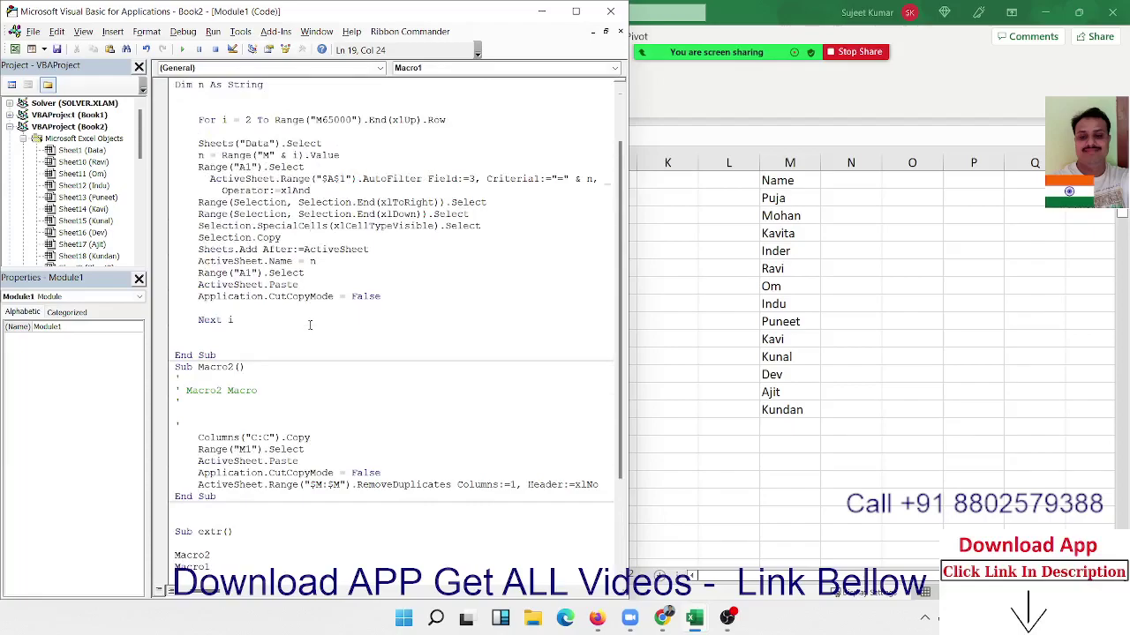
{"action": "scroll", "coordinate": [310, 325], "scroll_direction": "up", "scroll_amount": 1}
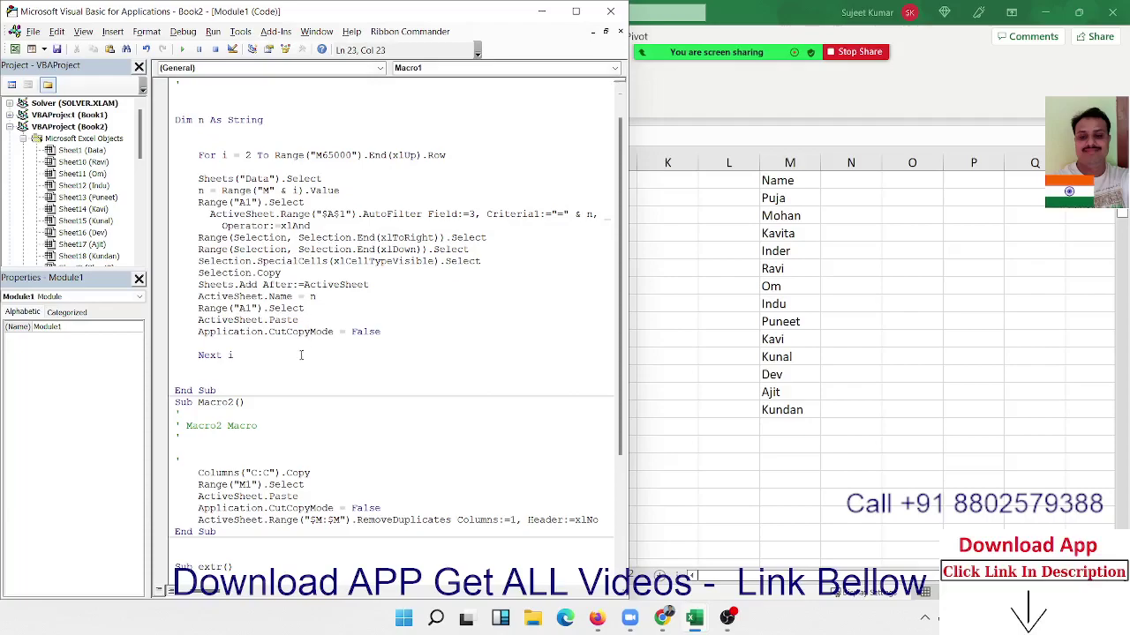
Highlight the loop's filter-and-copy lines, select all module code, then switch away from VBA
{"action": "mouse_move", "coordinate": [299, 366]}
{"action": "left_mouse_down"}
{"action": "mouse_move", "coordinate": [190, 217]}
{"action": "mouse_move", "coordinate": [193, 190]}
{"action": "left_mouse_up"}
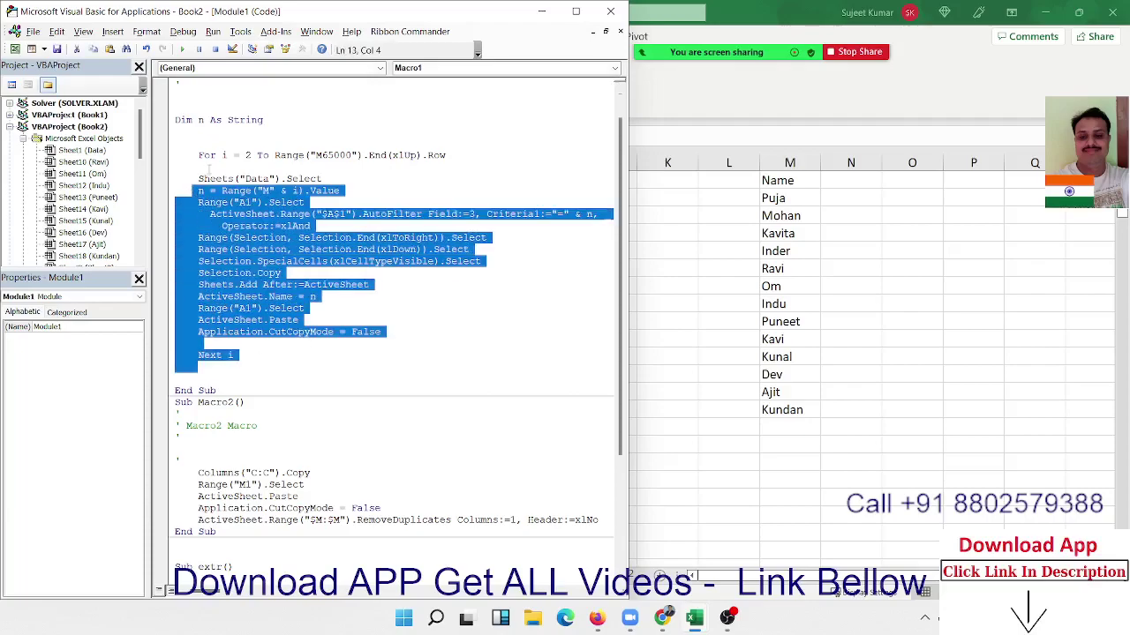
{"action": "left_click", "coordinate": [203, 167]}
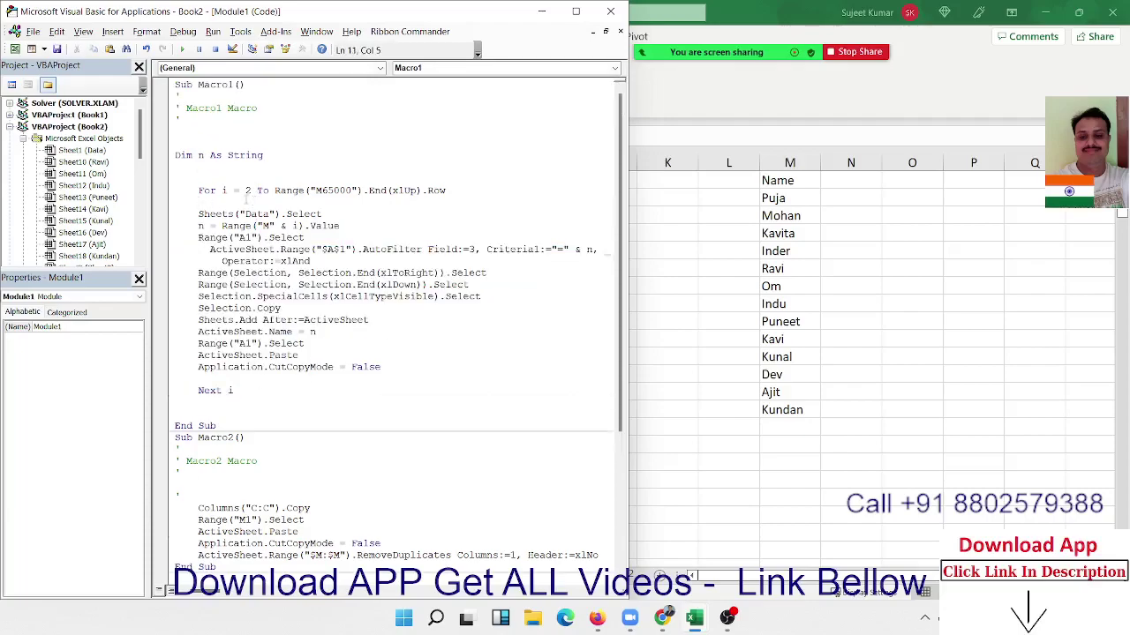
{"action": "key", "text": "ctrl+a"}
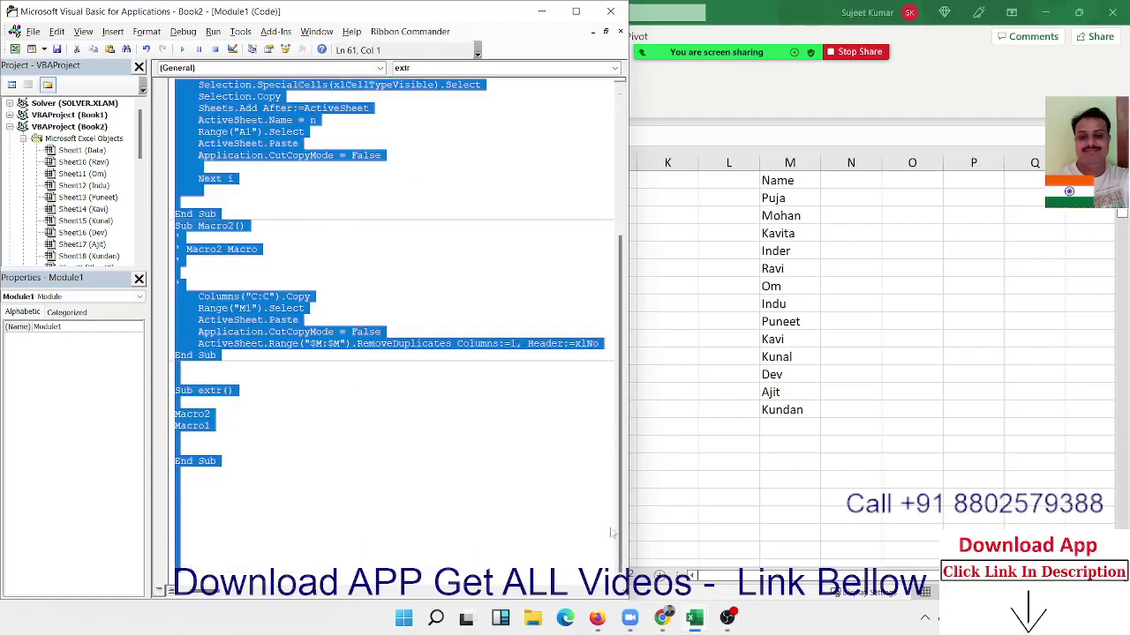
{"action": "left_click", "coordinate": [597, 618]}
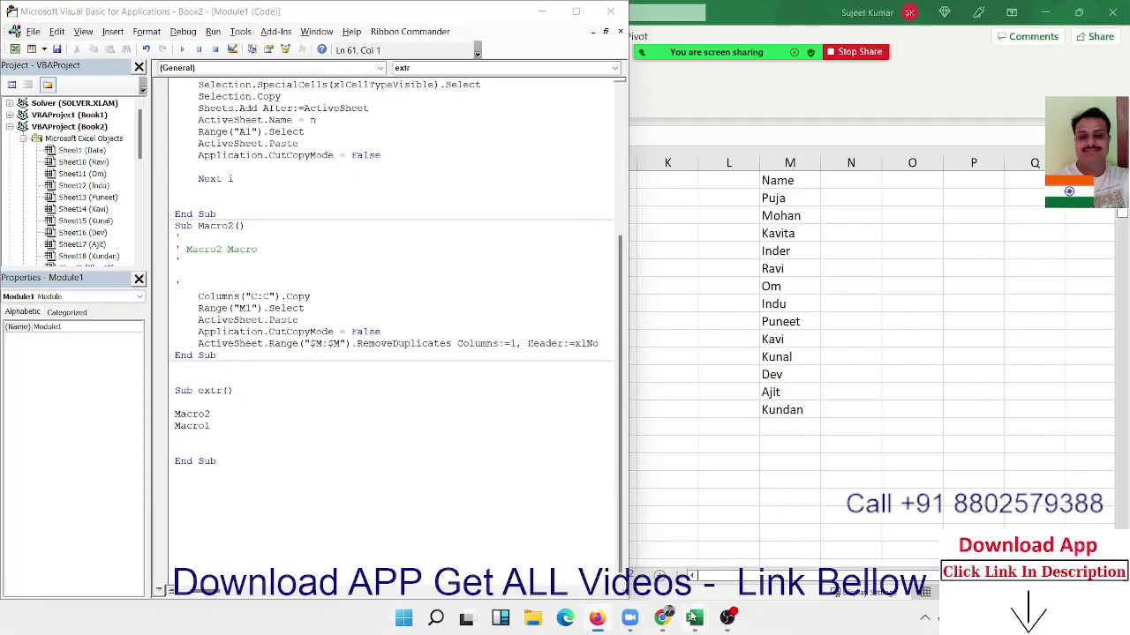
{"action": "left_click", "coordinate": [727, 618]}
Return to the Excel workbook and mute the meeting audio
{"action": "left_click", "coordinate": [974, 346]}
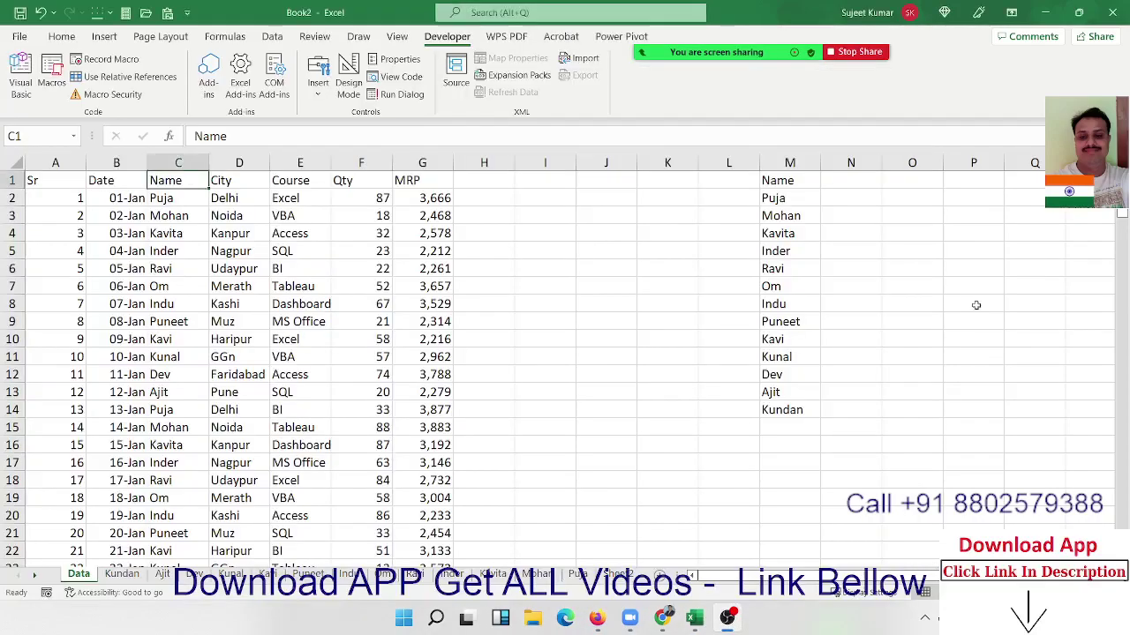
{"action": "left_click", "coordinate": [974, 321]}
{"action": "mouse_move", "coordinate": [716, 52]}
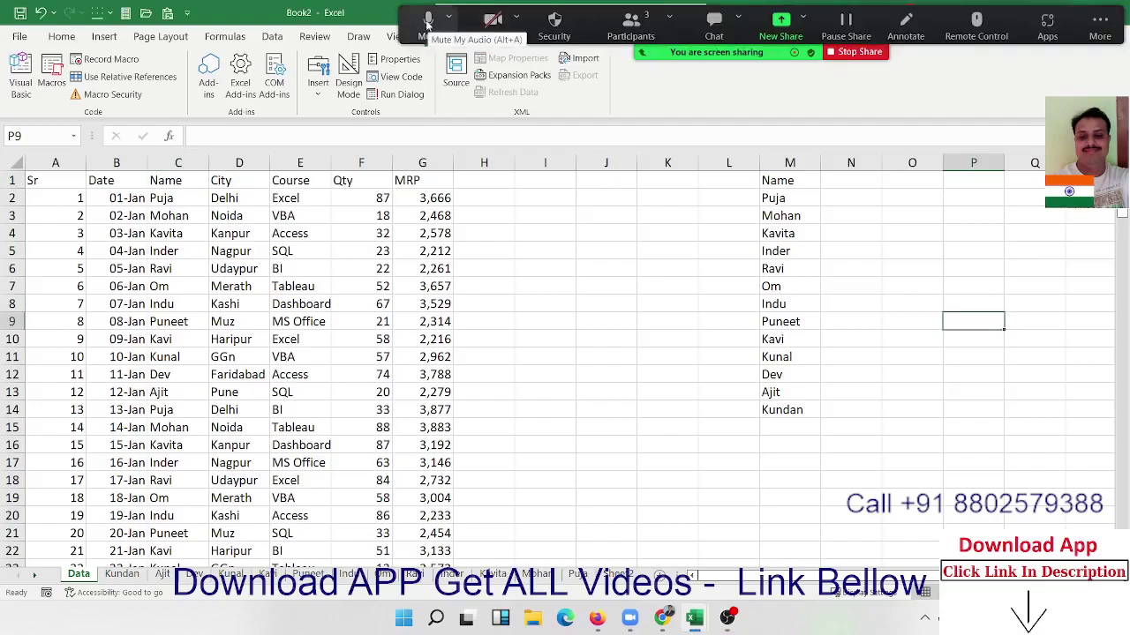
{"action": "left_click", "coordinate": [428, 24]}
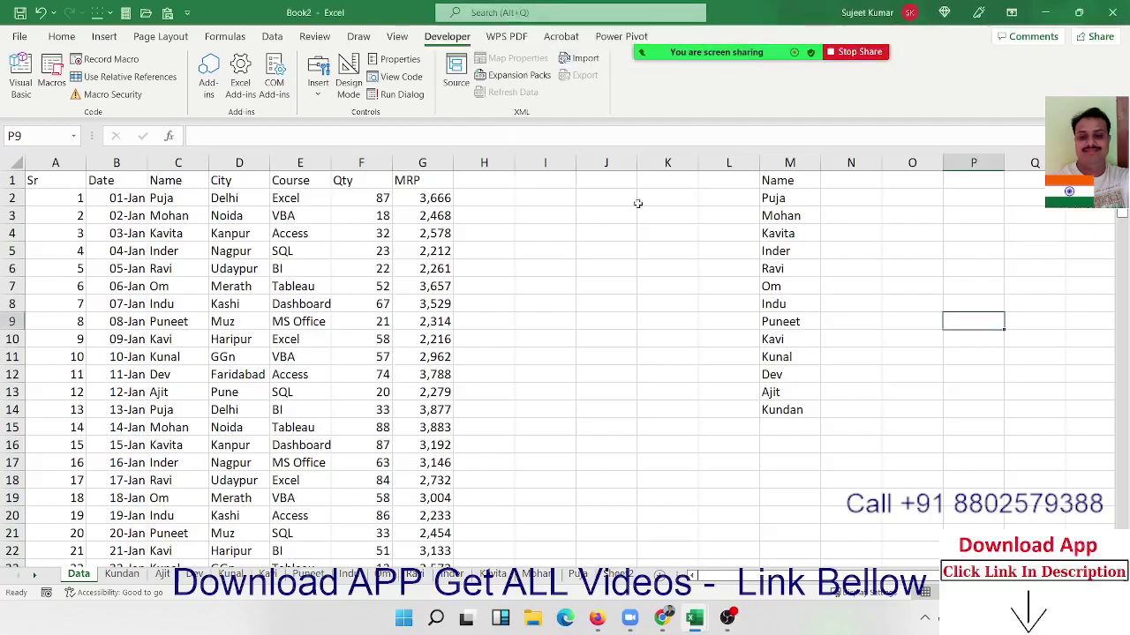
Stop the meeting recording from More, then choose End from More
{"action": "left_click", "coordinate": [1097, 25]}
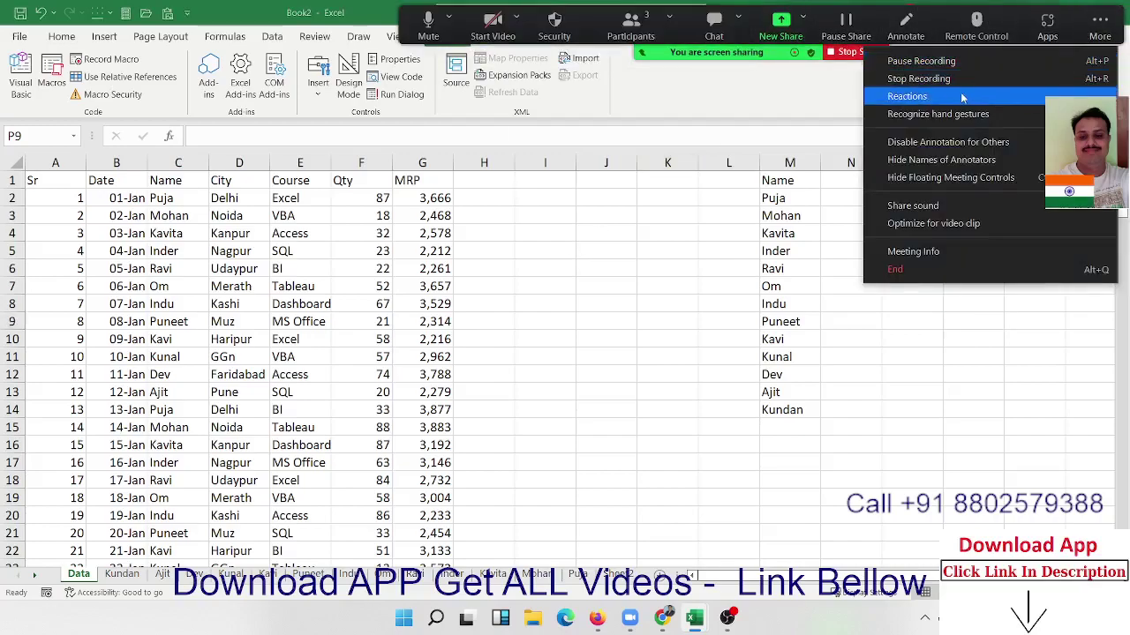
{"action": "left_click", "coordinate": [960, 79]}
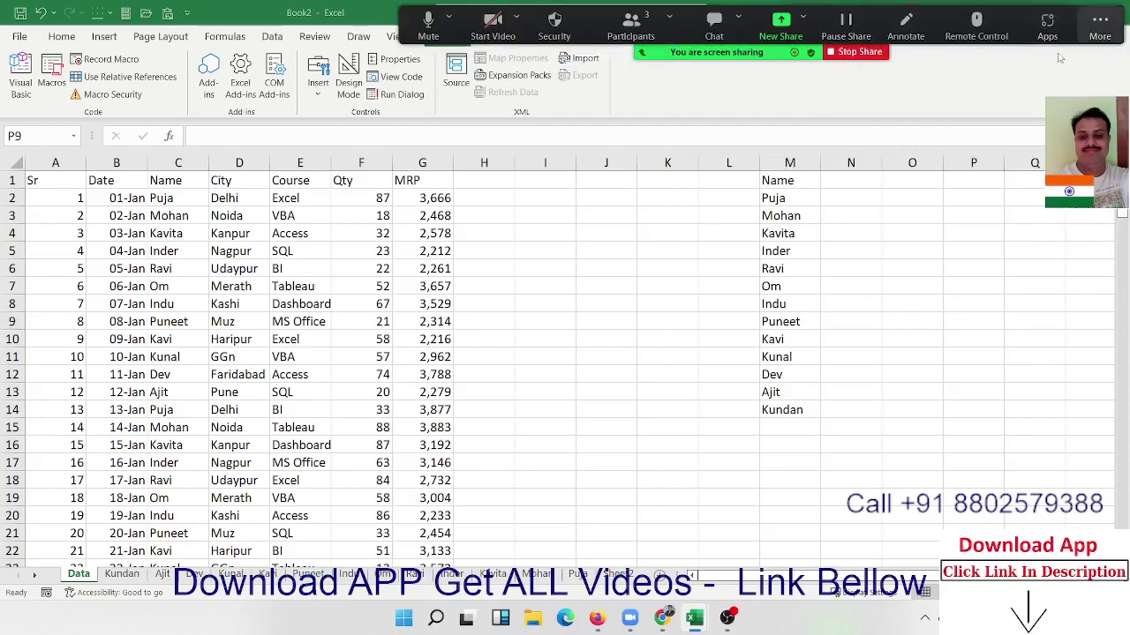
{"action": "left_click", "coordinate": [1104, 22]}
{"action": "left_click", "coordinate": [933, 257]}
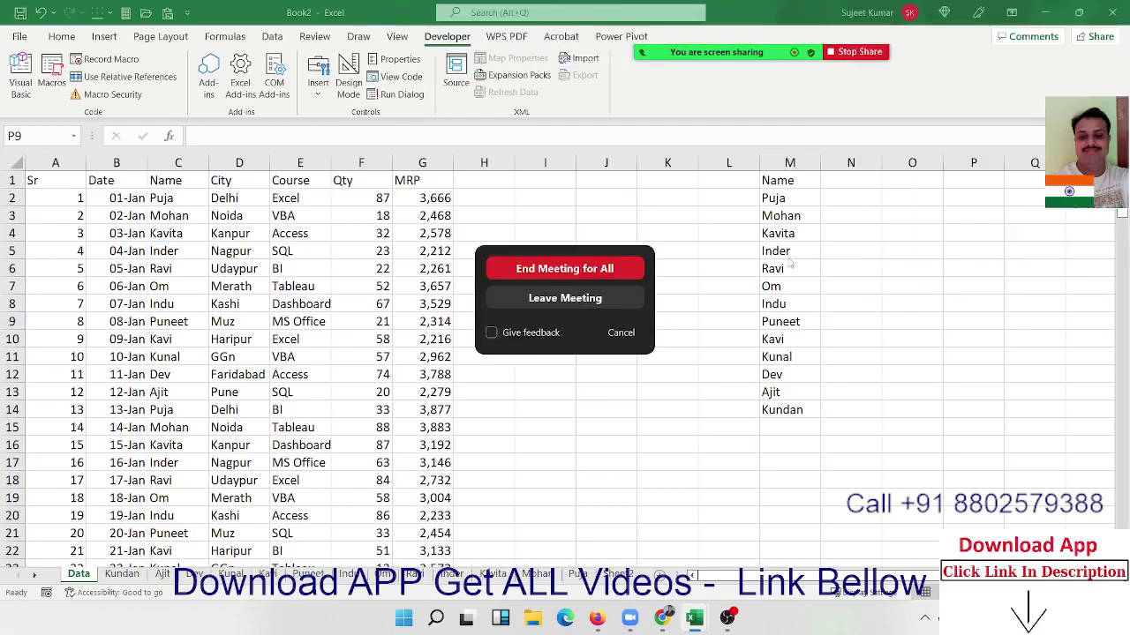
End the meeting for all, minimise Zoom, move the conversion box aside, and show OBS Studio
{"action": "left_click", "coordinate": [622, 274]}
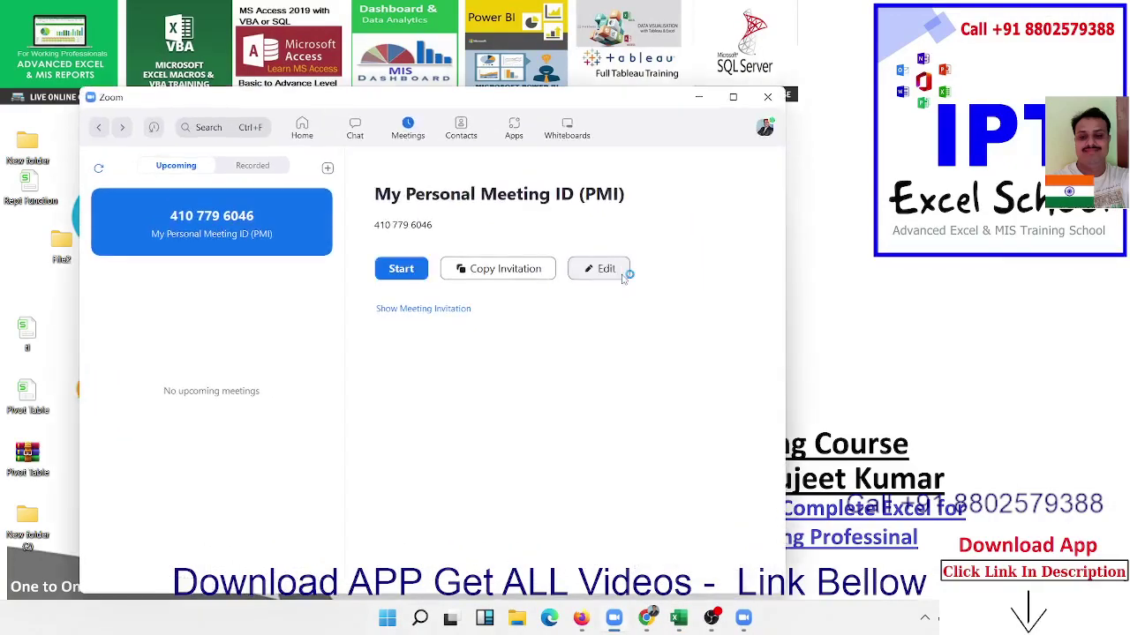
{"action": "left_click", "coordinate": [700, 99]}
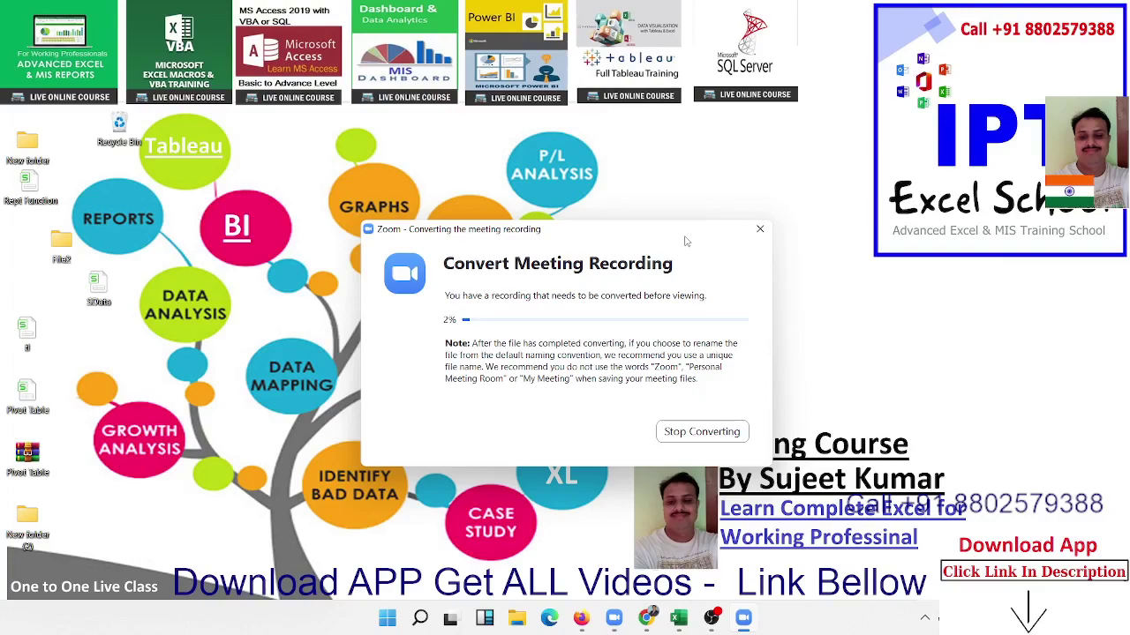
{"action": "left_click_drag", "start_coordinate": [715, 240], "coordinate": [620, 210]}
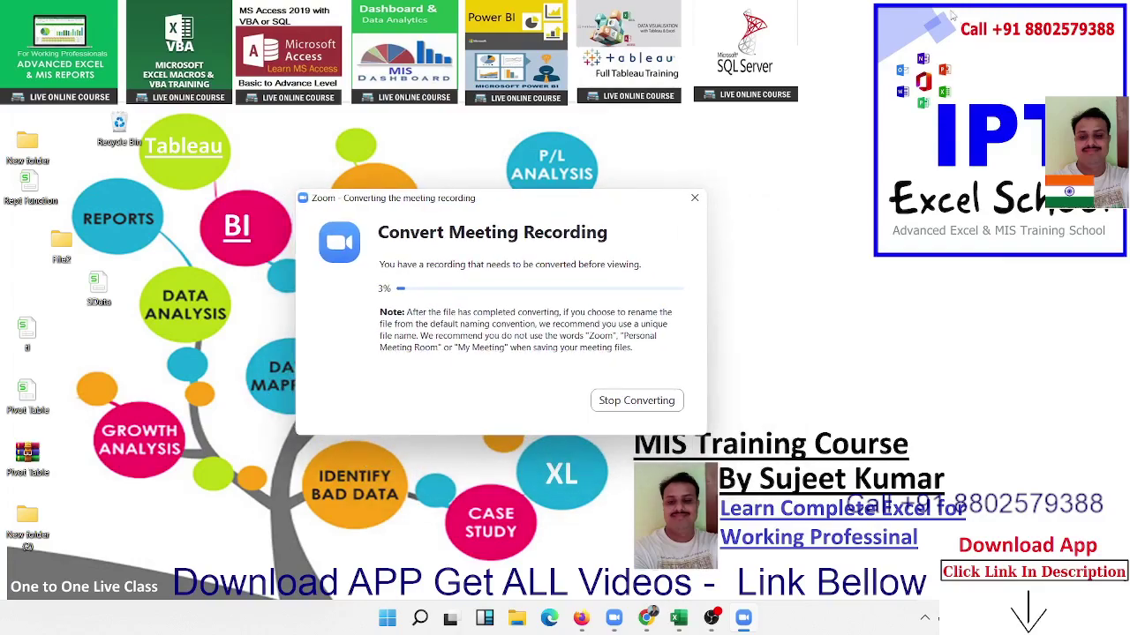
{"action": "left_click_drag", "start_coordinate": [947, 7], "coordinate": [1119, 56]}
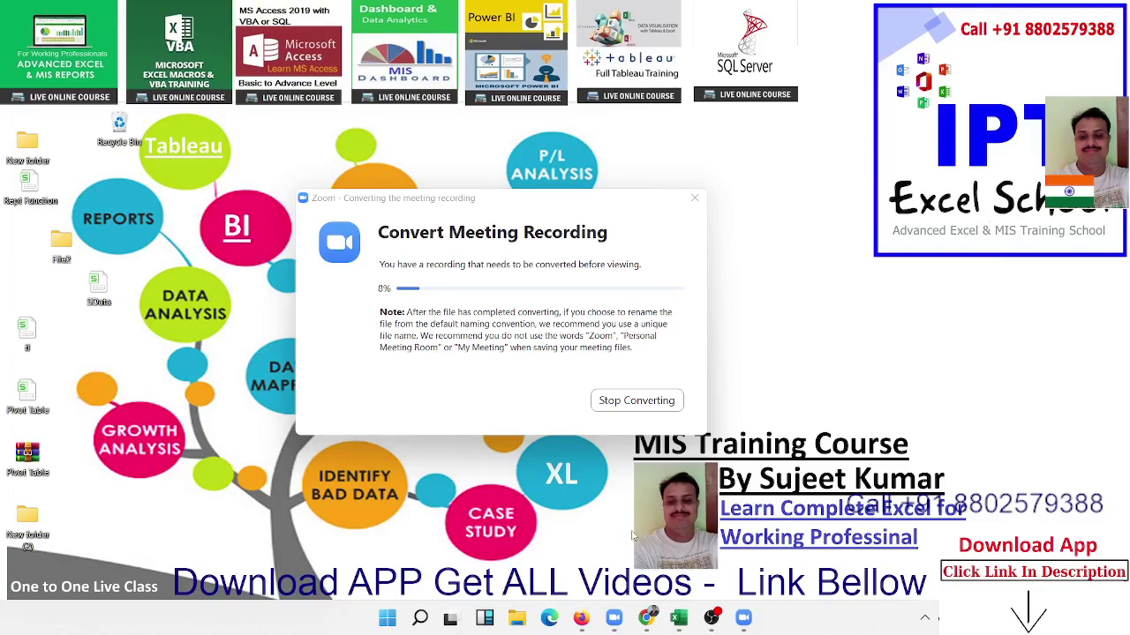
{"action": "left_click", "coordinate": [711, 618]}
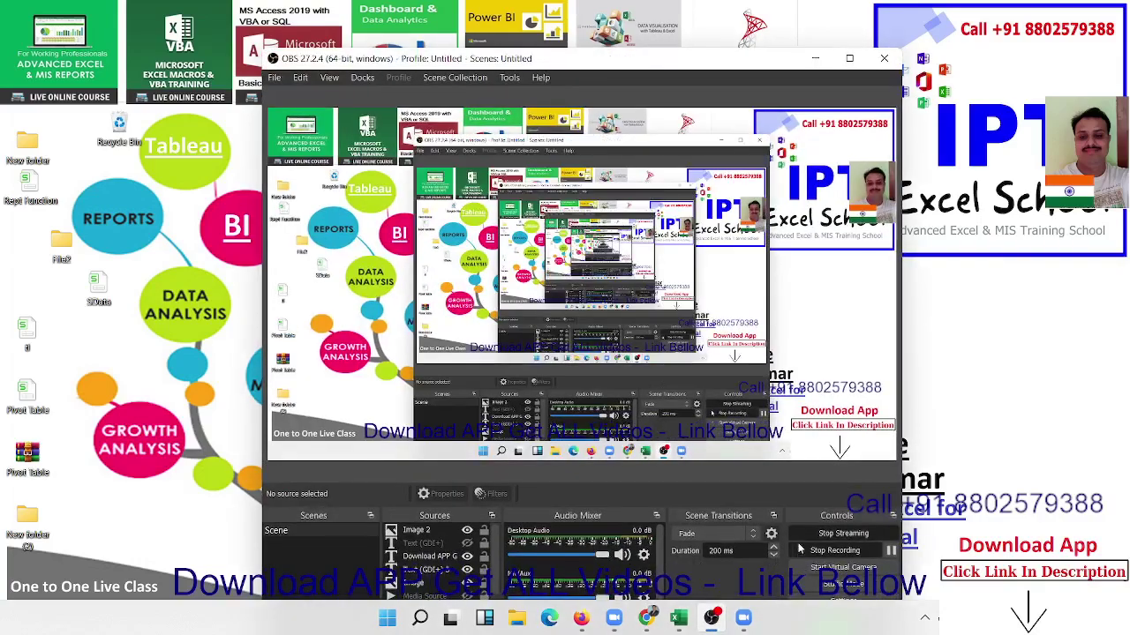